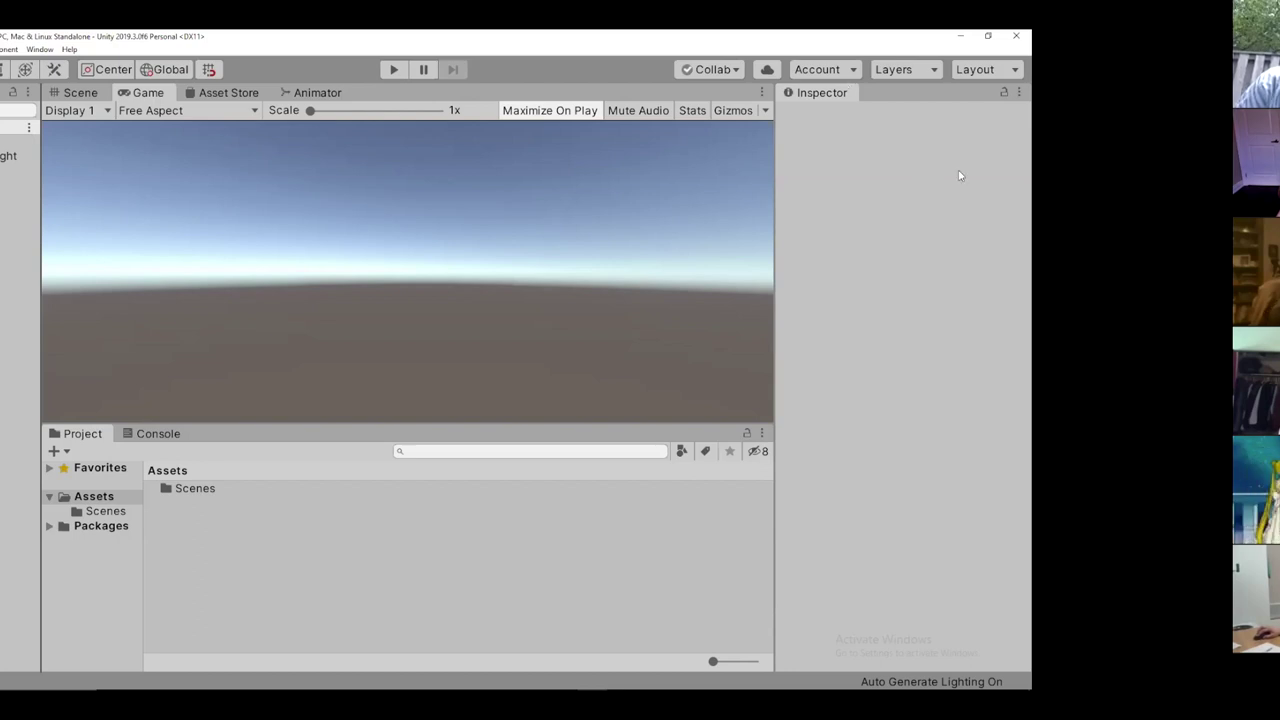
Add a 3D sphere to the scene hierarchy, resizing the Hierarchy area as needed
left_click(852, 210)
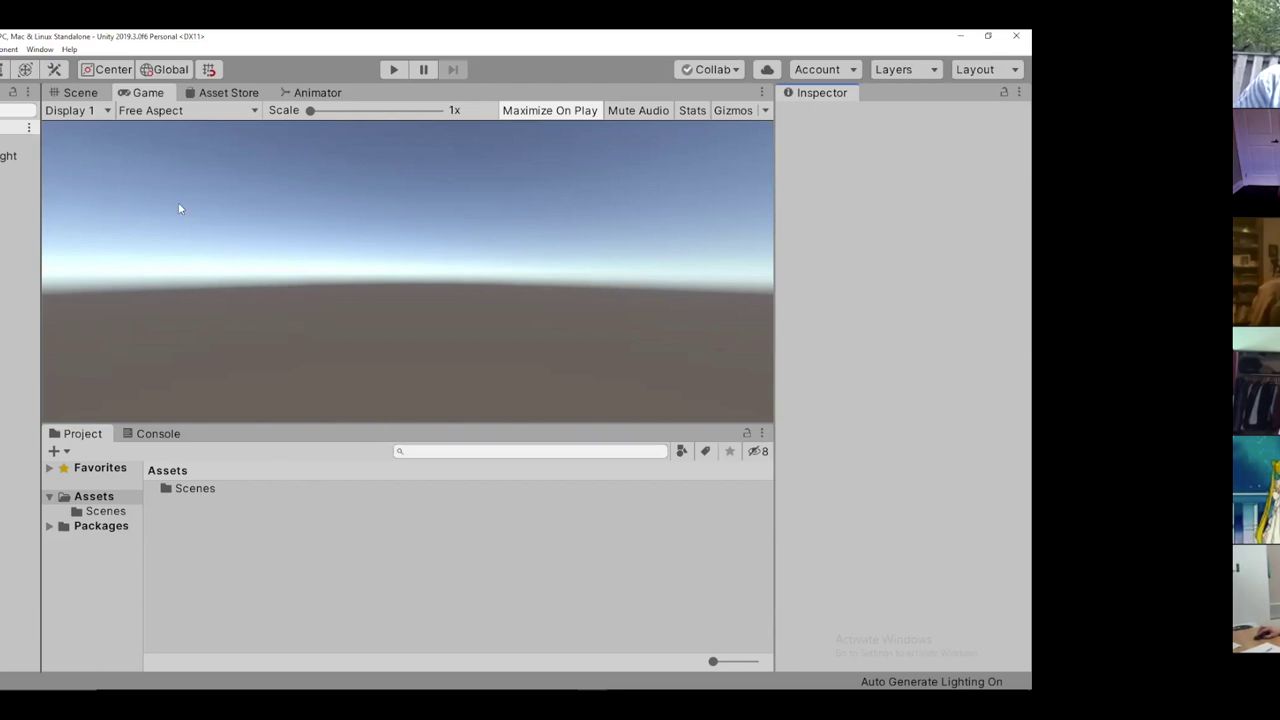
left_click_drag(43, 187, 213, 187)
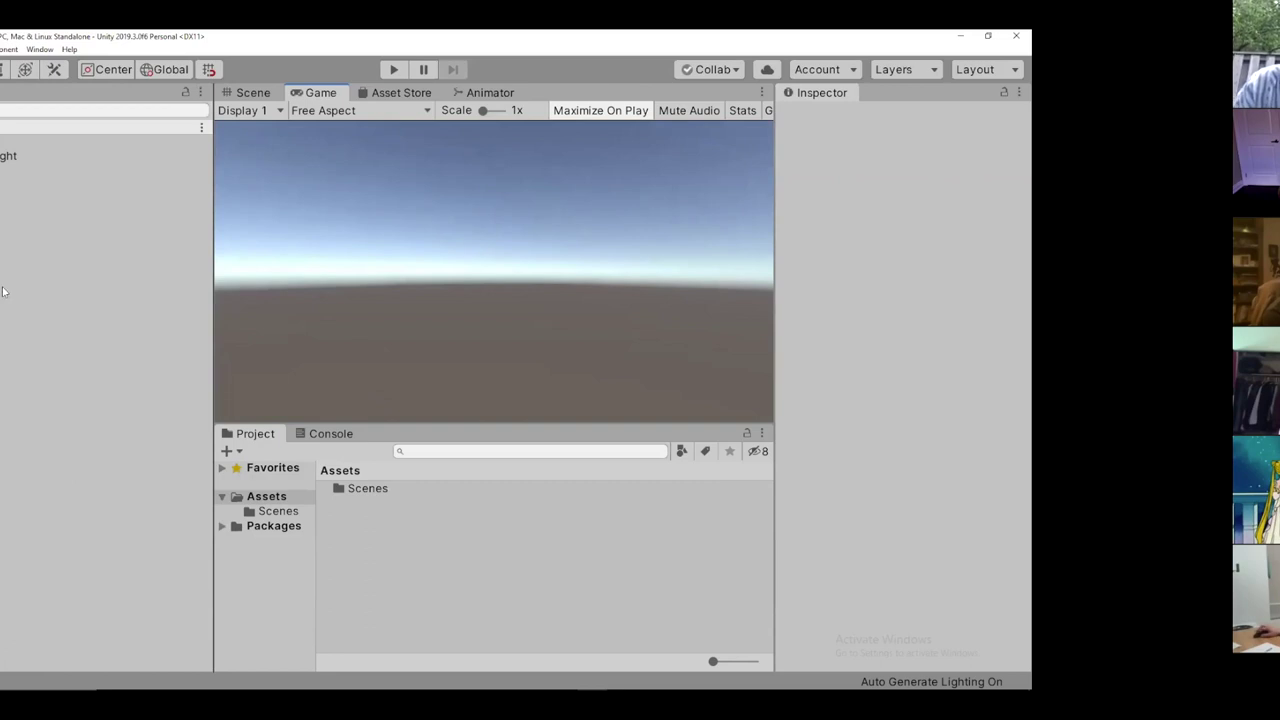
right_click(3, 170)
mouse_move(23, 300)
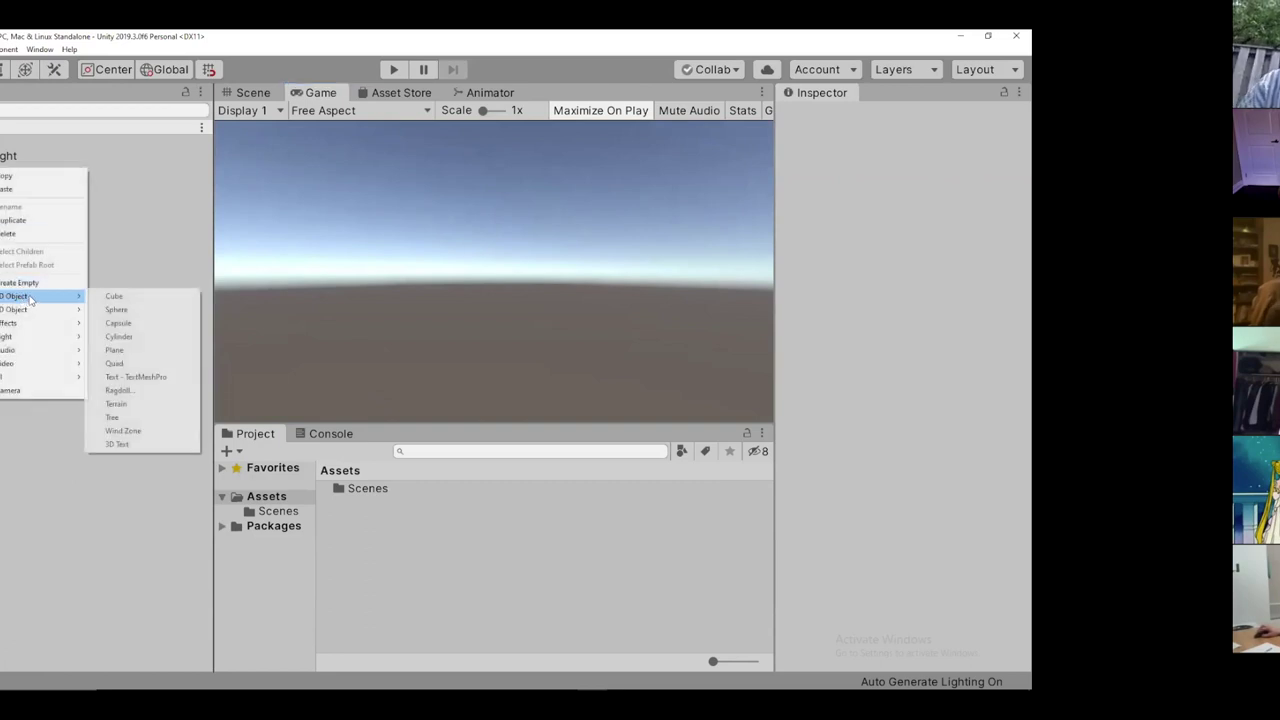
left_click(118, 310)
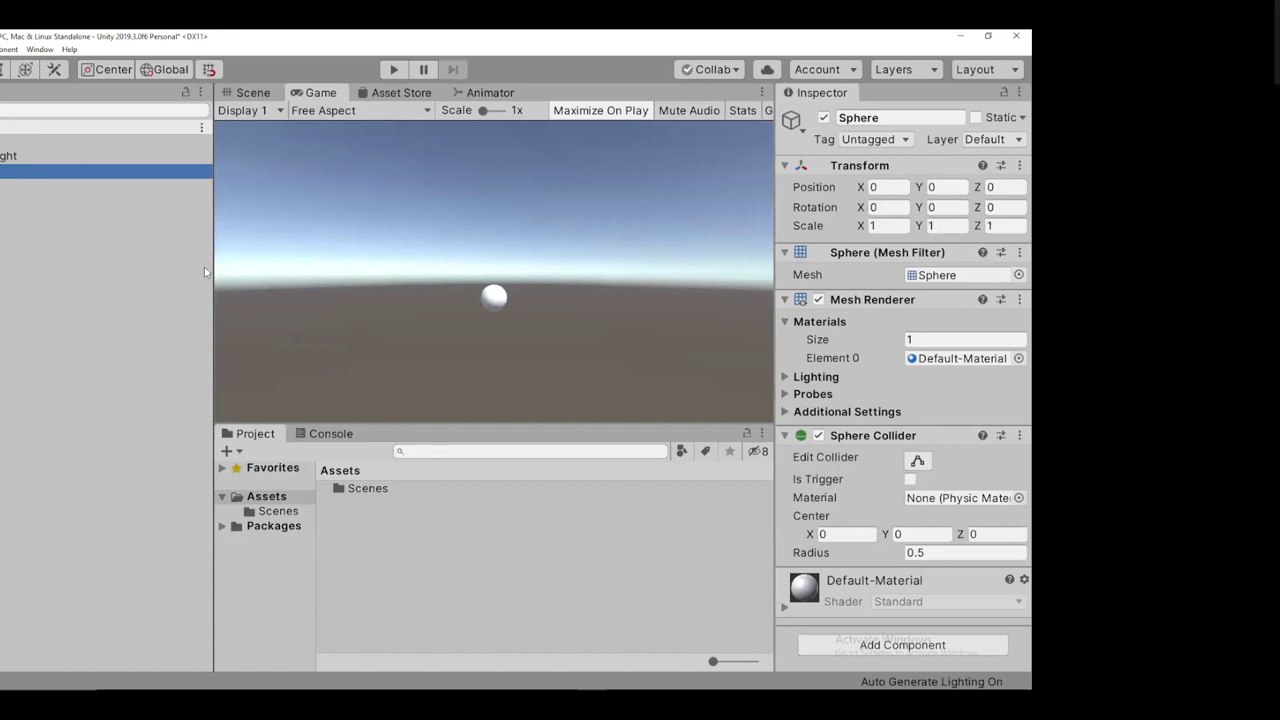
left_click_drag(209, 271, 94, 278)
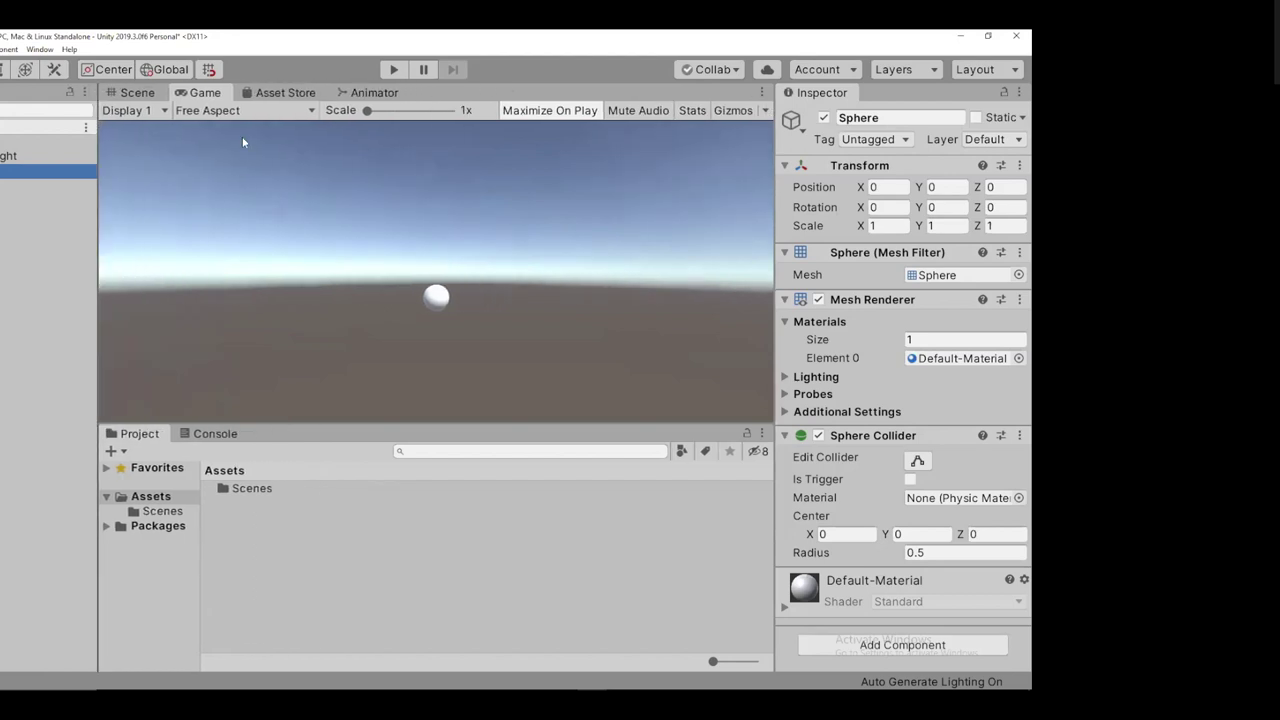
Examine the sphere from several angles in the Scene view and compare it with the Game view
left_click(140, 92)
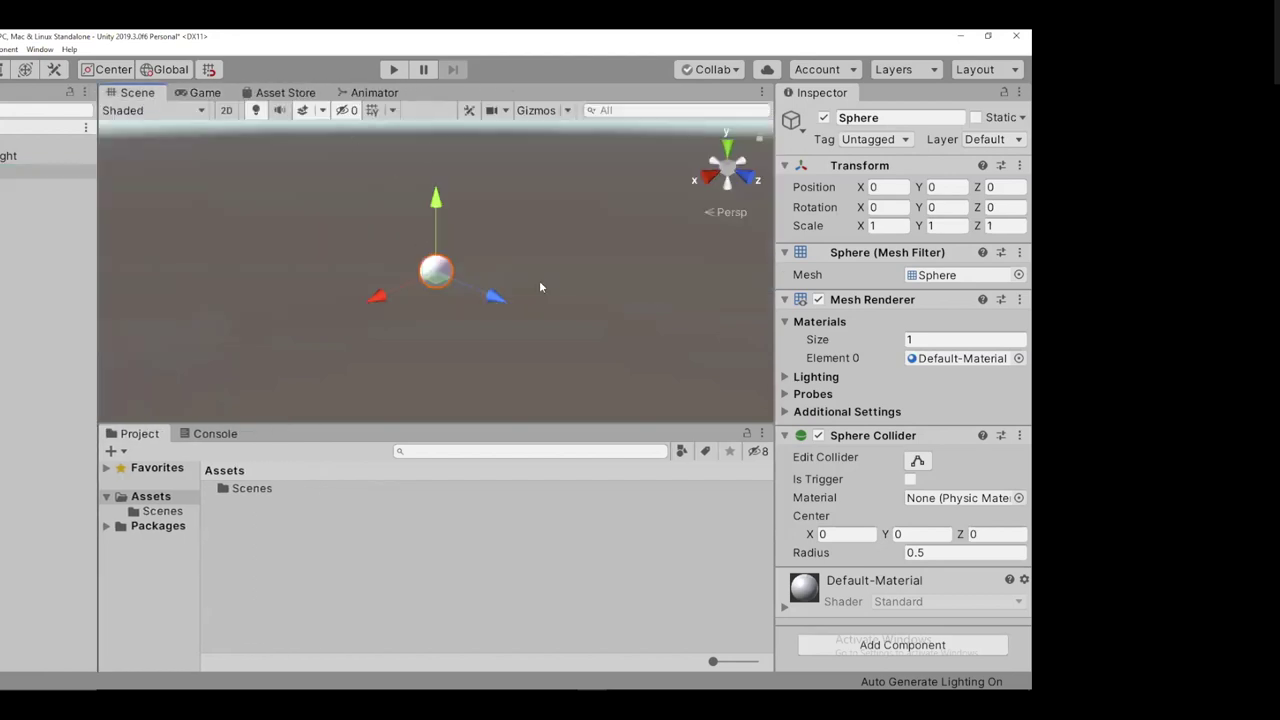
left_click_drag(570, 300, 479, 245, "alt")
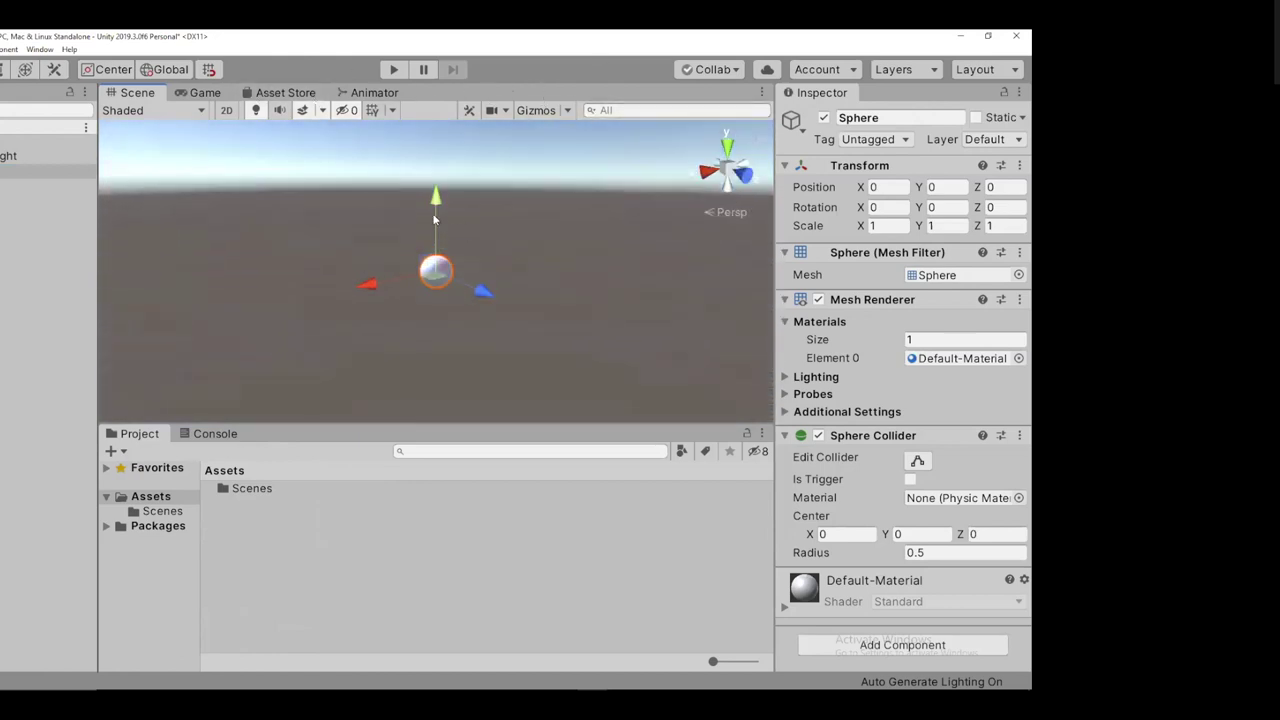
left_click_drag(494, 208, 551, 208, "alt")
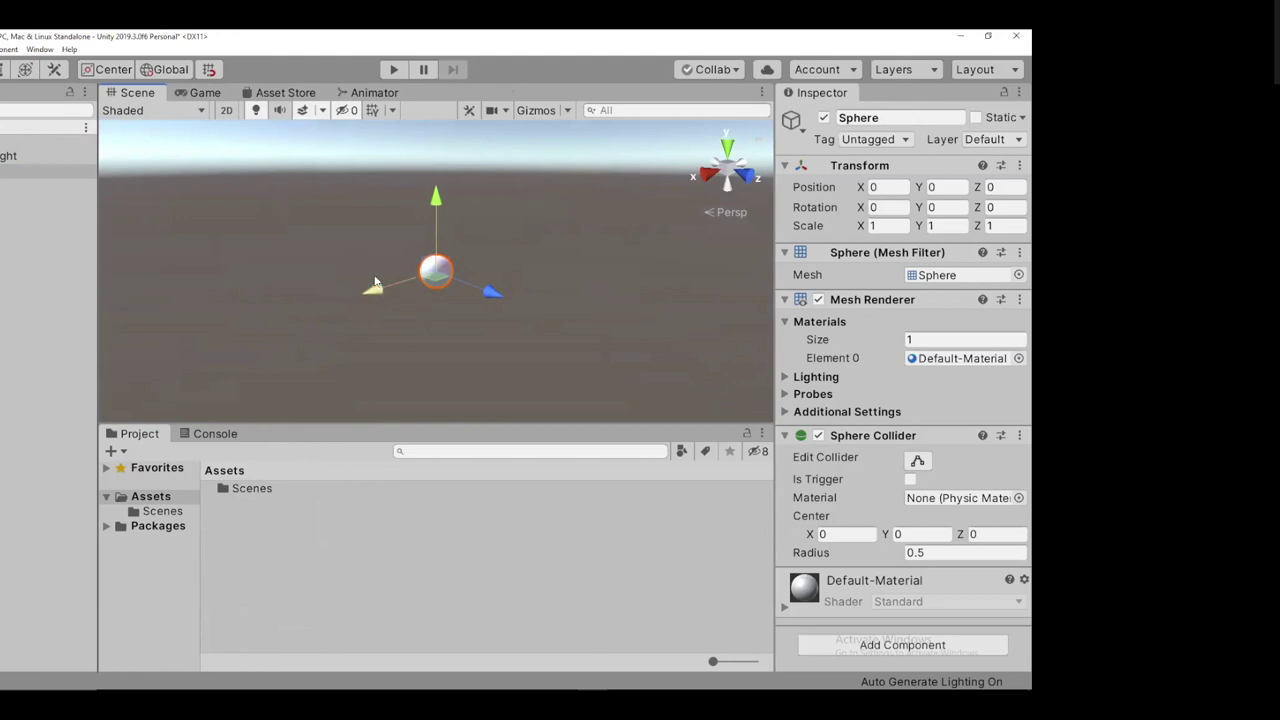
left_click(205, 92)
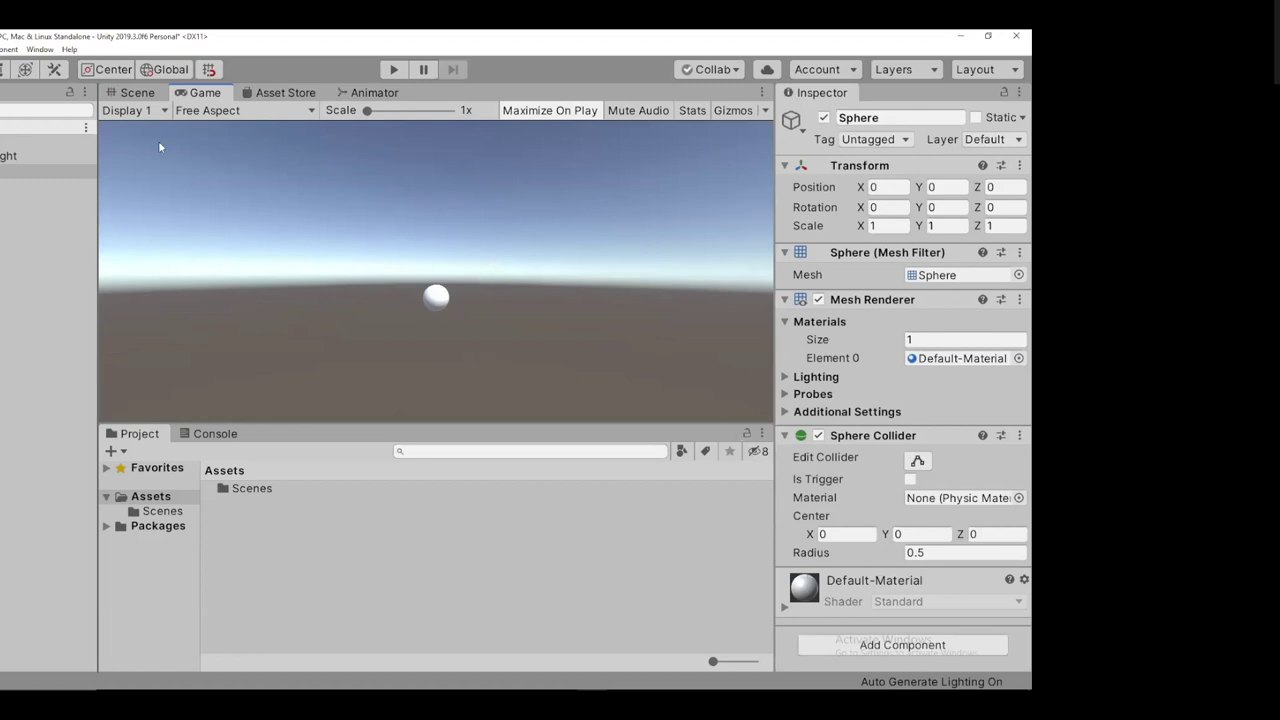
left_click(136, 93)
left_click_drag(619, 334, 546, 400, "alt")
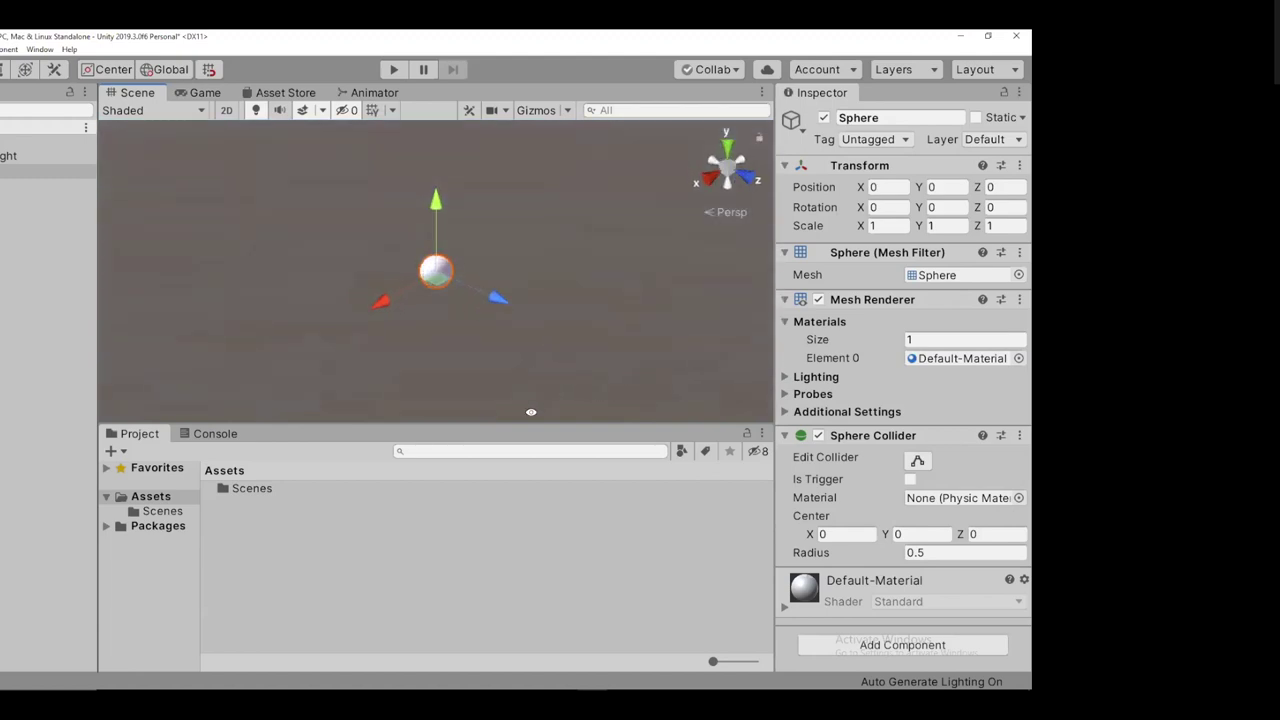
left_click(197, 92)
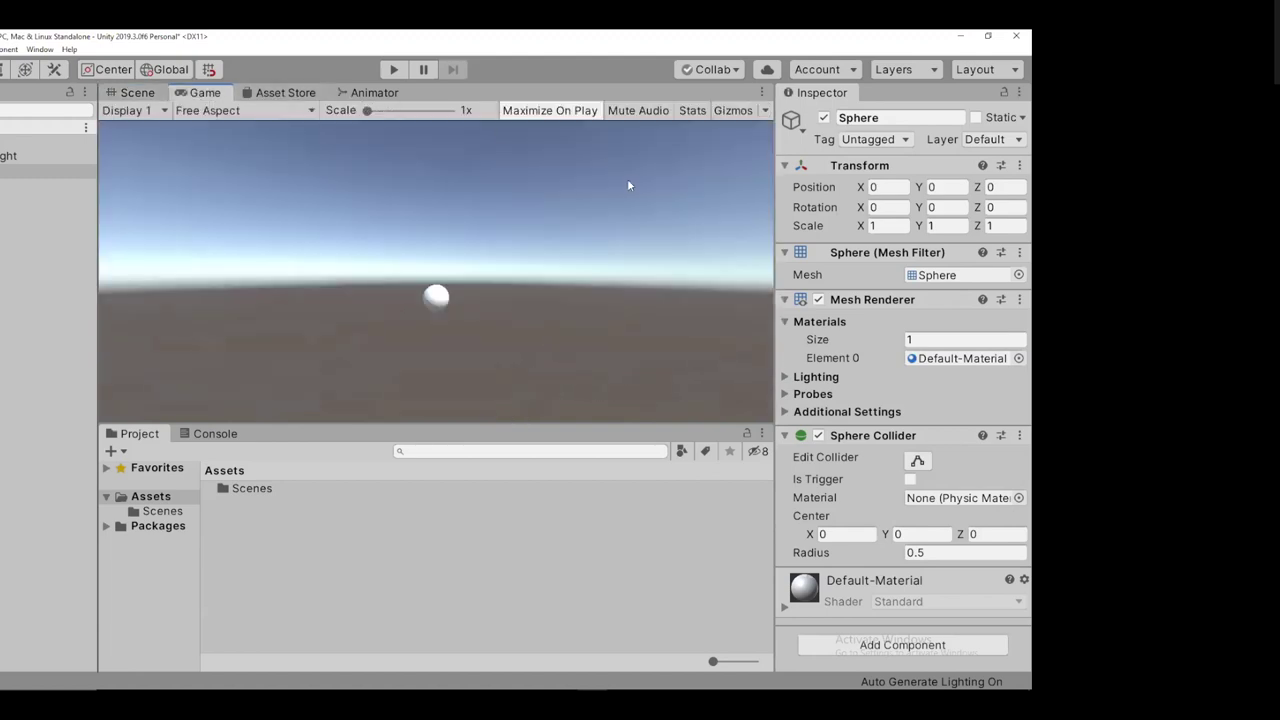
Widen the Inspector and scale the sphere uniformly to about 2.82 in the Scene view
left_click_drag(762, 233, 454, 244)
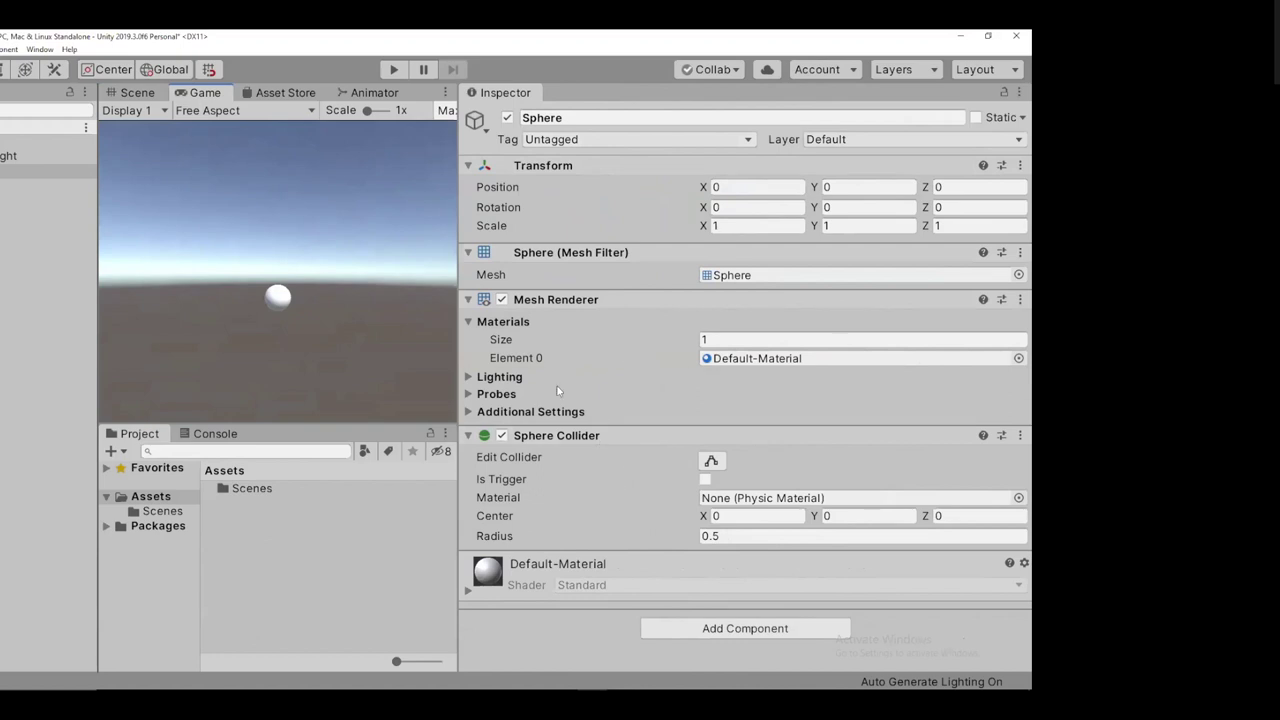
left_click(40, 170)
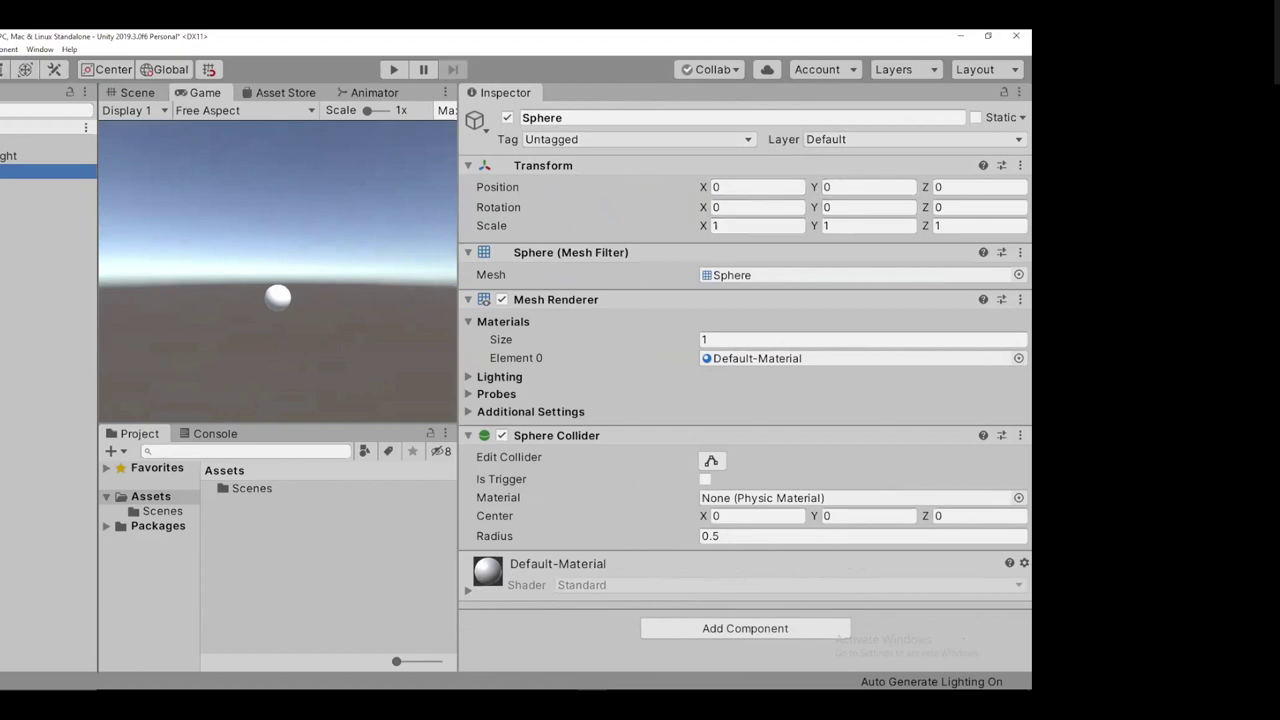
left_click(278, 214)
left_click(137, 92)
key("r")
left_click_drag(277, 267, 306, 117)
Move the sphere along all three axes to about X -0.36, Y -0.82, Z 0.6
key("w")
mouse_move(333, 305)
left_mouse_down()
mouse_move(407, 340)
mouse_move(310, 297)
mouse_move(325, 305)
left_mouse_up()
mouse_move(245, 318)
left_mouse_down()
mouse_move(214, 317)
mouse_move(252, 312)
left_mouse_up()
mouse_move(296, 205)
left_mouse_down()
mouse_move(296, 186)
mouse_move(296, 220)
left_mouse_up()
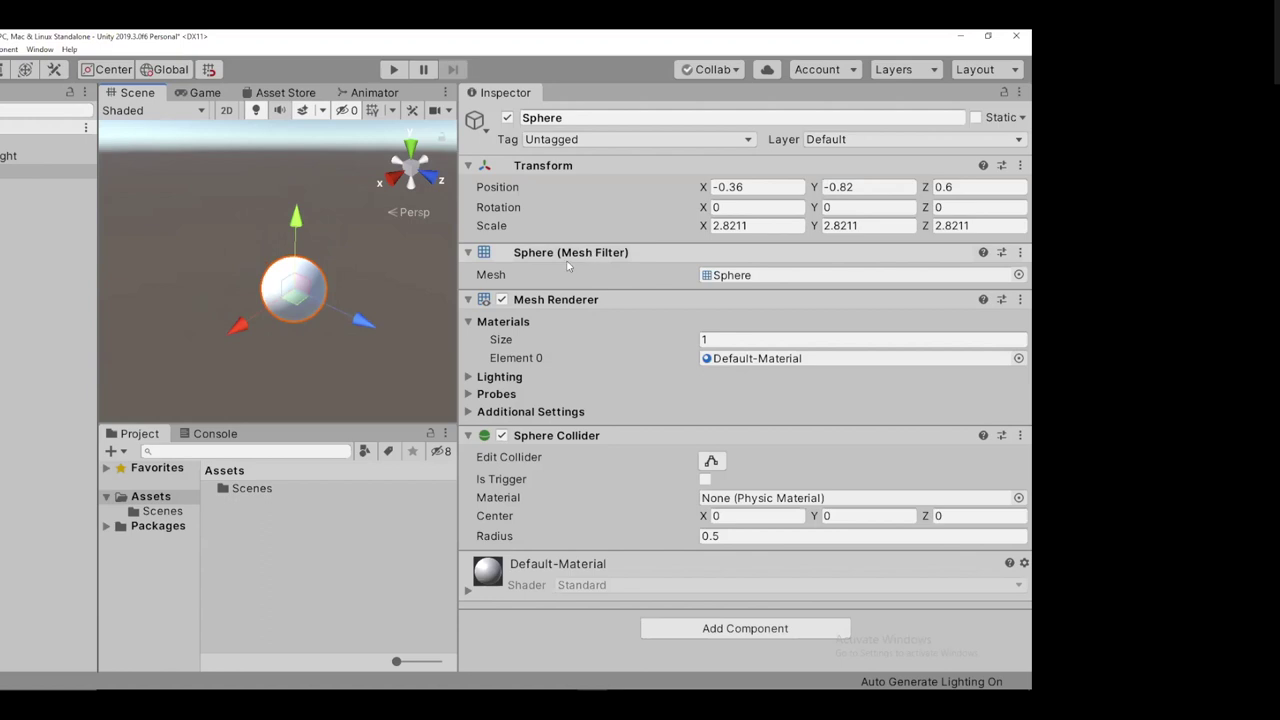
Review the sphere's components by collapsing and re-expanding Transform, Mesh Filter, Mesh Renderer and Sphere Collider
left_click(468, 167)
left_click(468, 186)
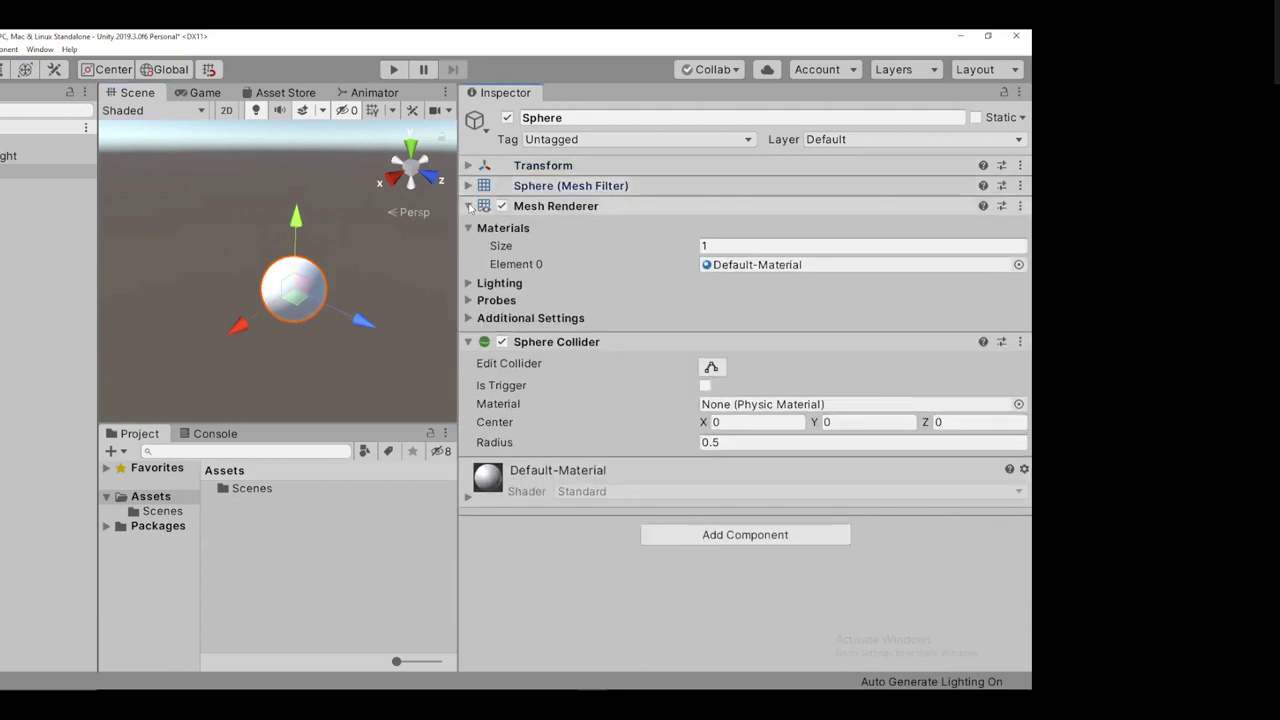
left_click(468, 206)
left_click(468, 226)
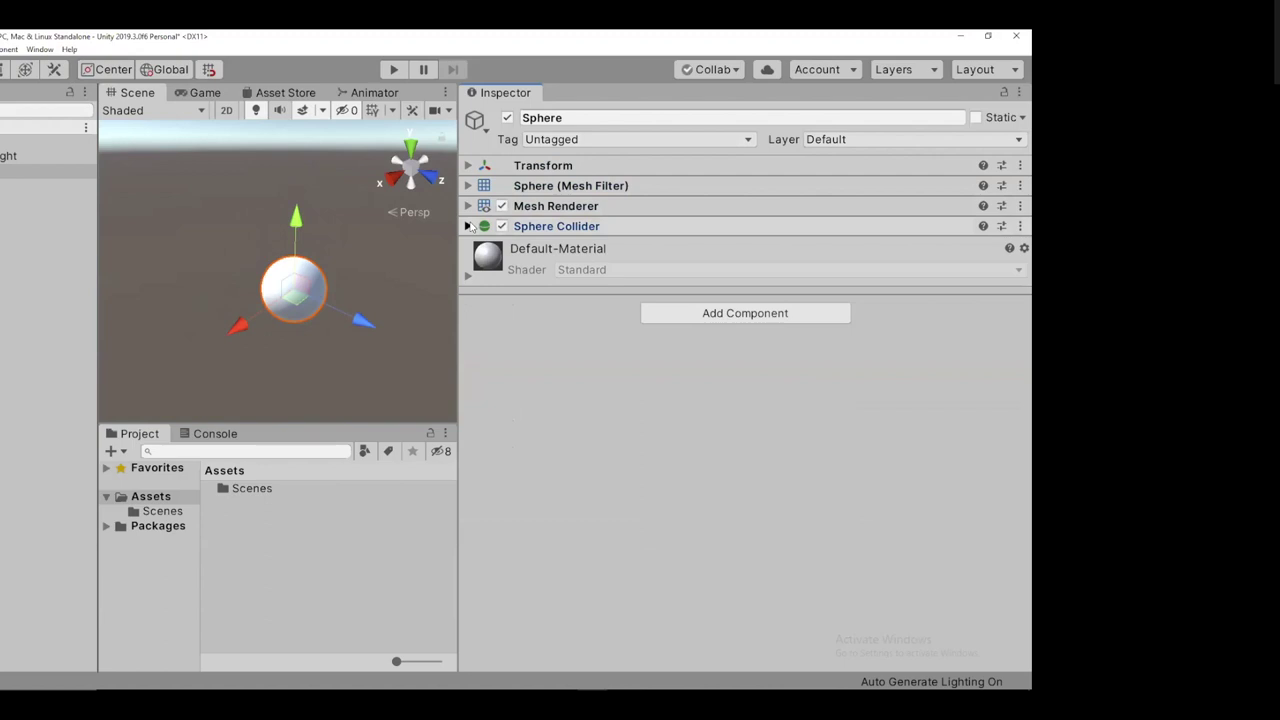
left_click(468, 226)
left_click(468, 206)
left_click(468, 186)
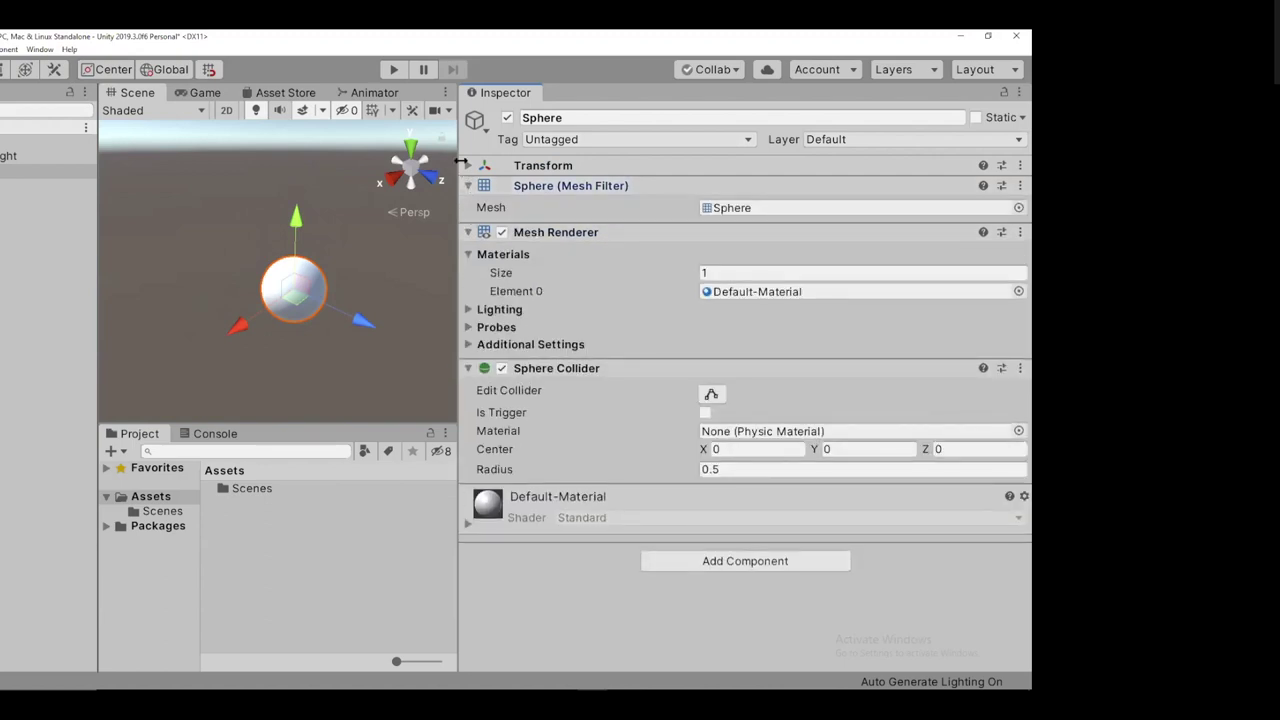
left_click(468, 165)
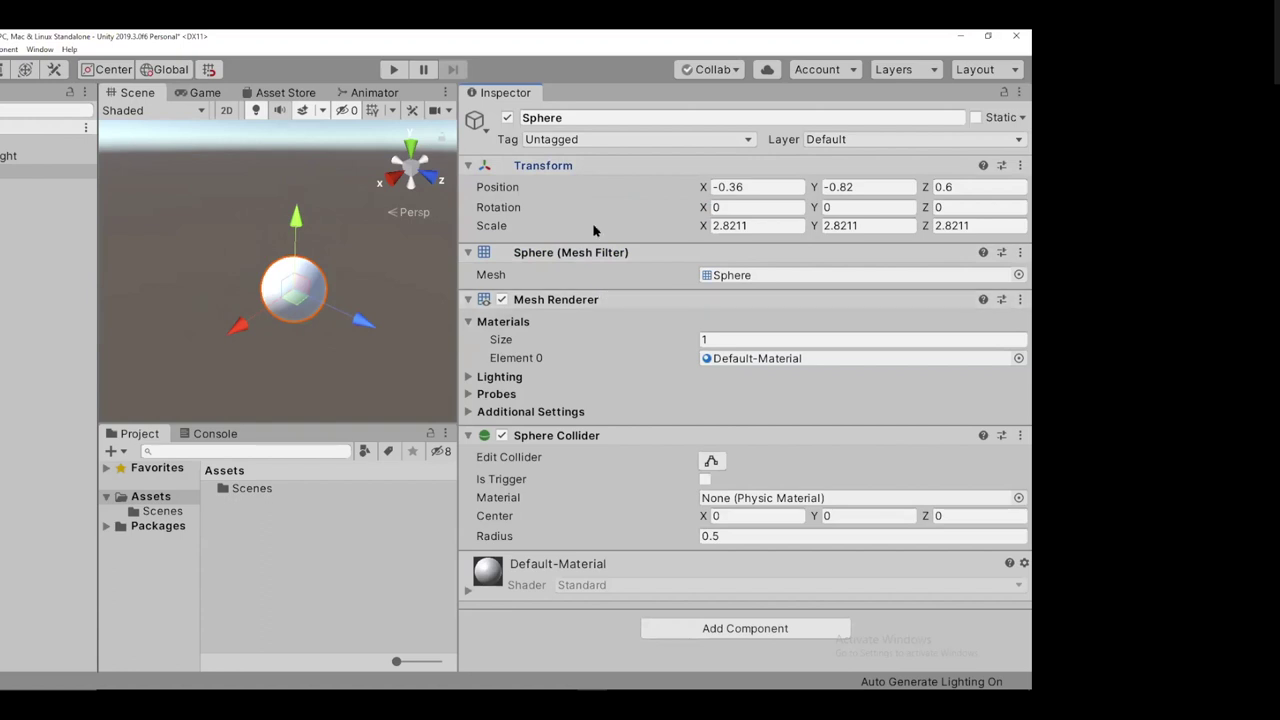
Fold and unfold the sphere's Mesh Filter, Mesh Renderer and Sphere Collider again to examine their properties
left_click(468, 253)
left_click(469, 274)
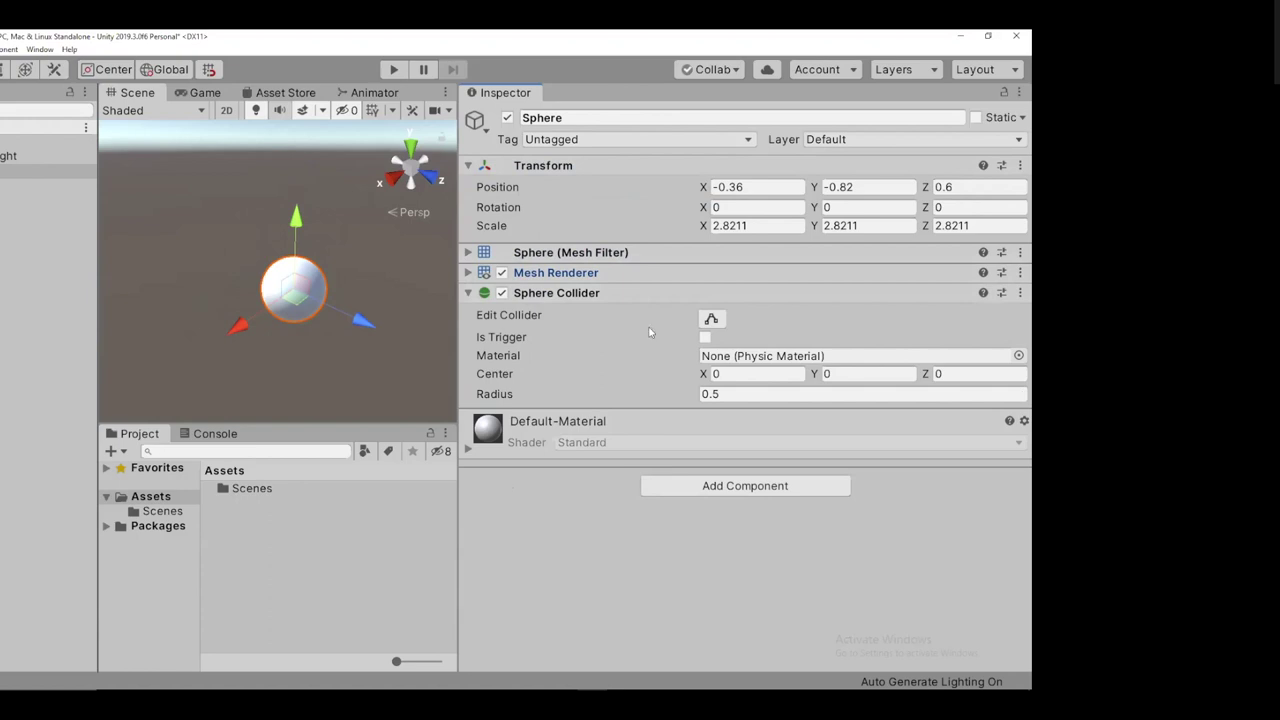
left_click(643, 296)
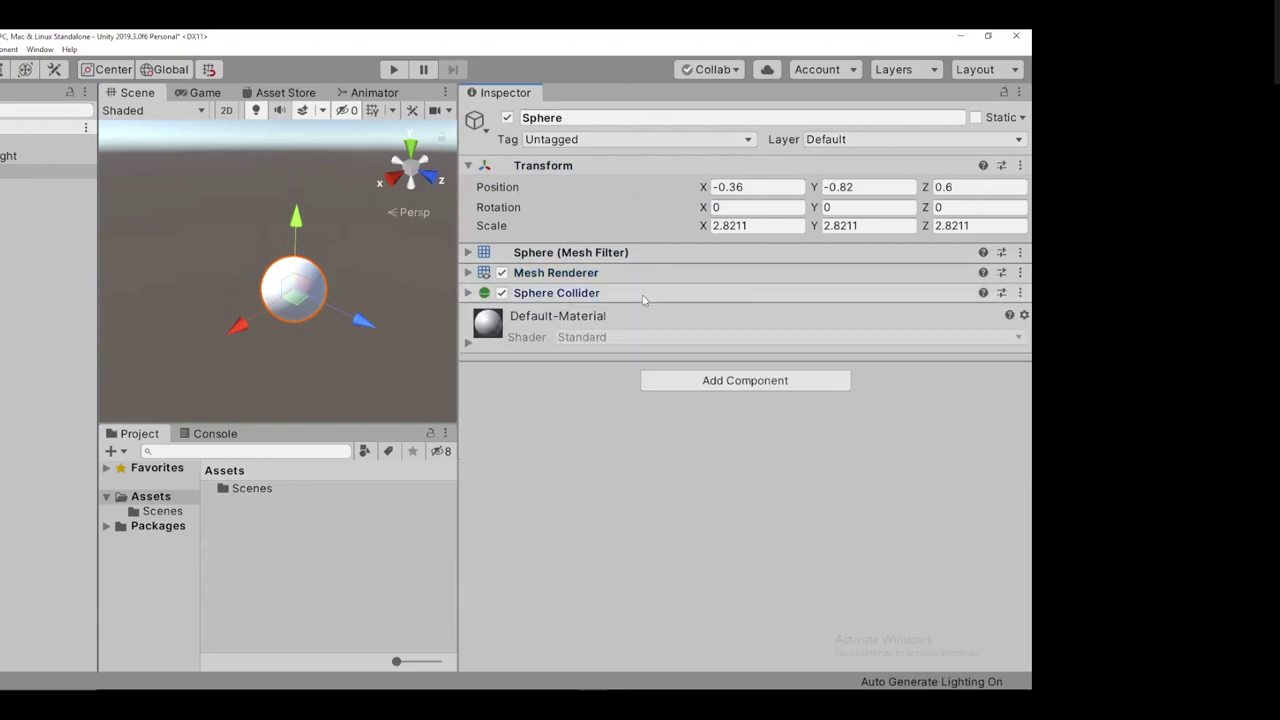
left_click(643, 296)
left_click(645, 274)
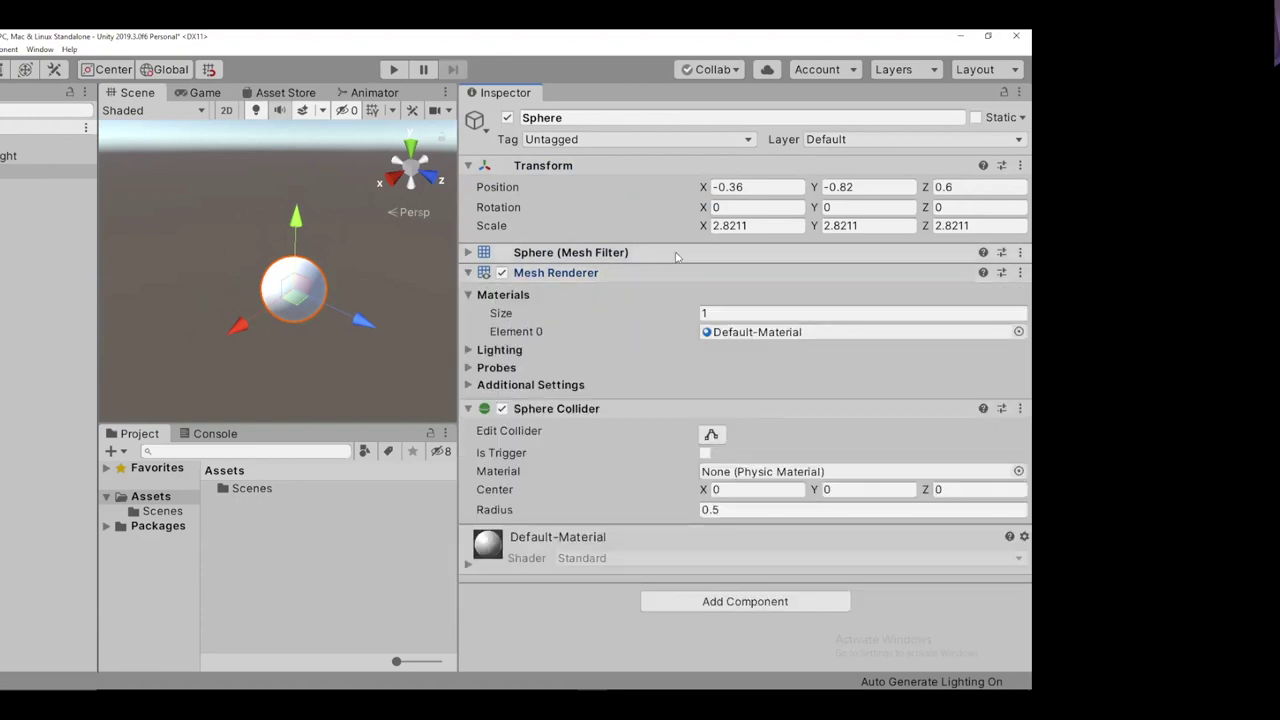
left_click(540, 253)
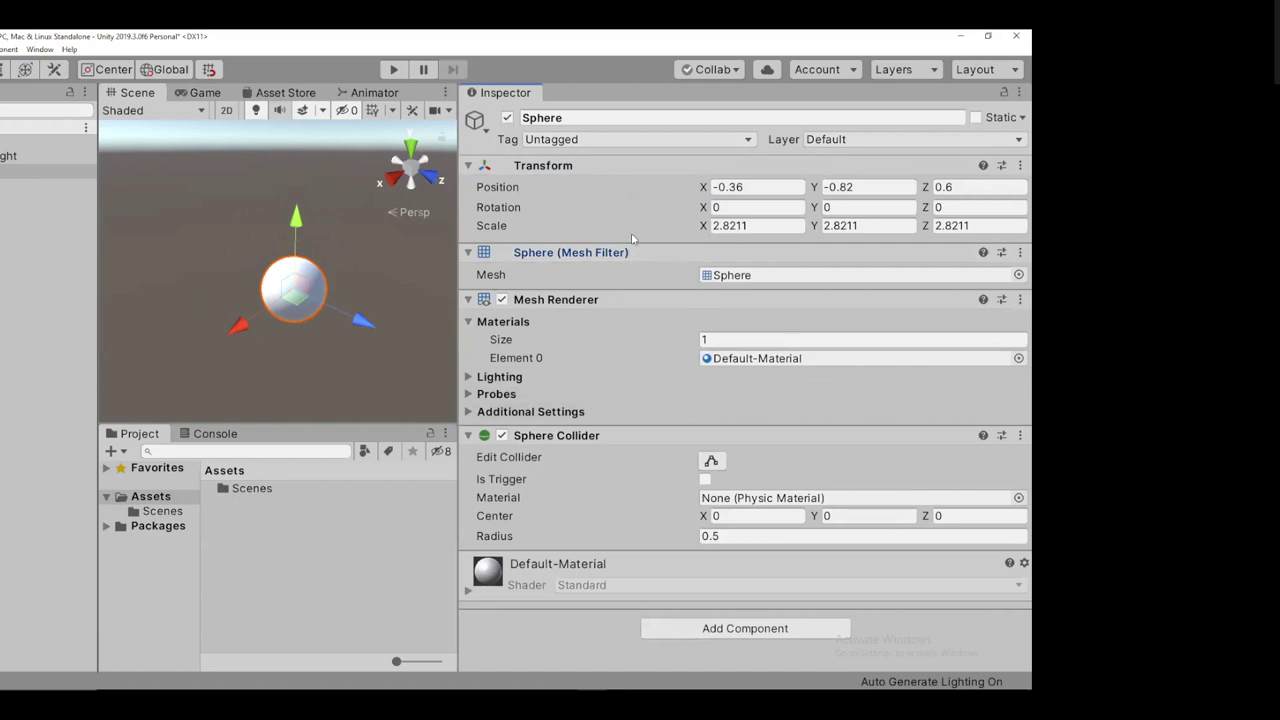
left_click(468, 252)
left_click(468, 273)
left_click(467, 293)
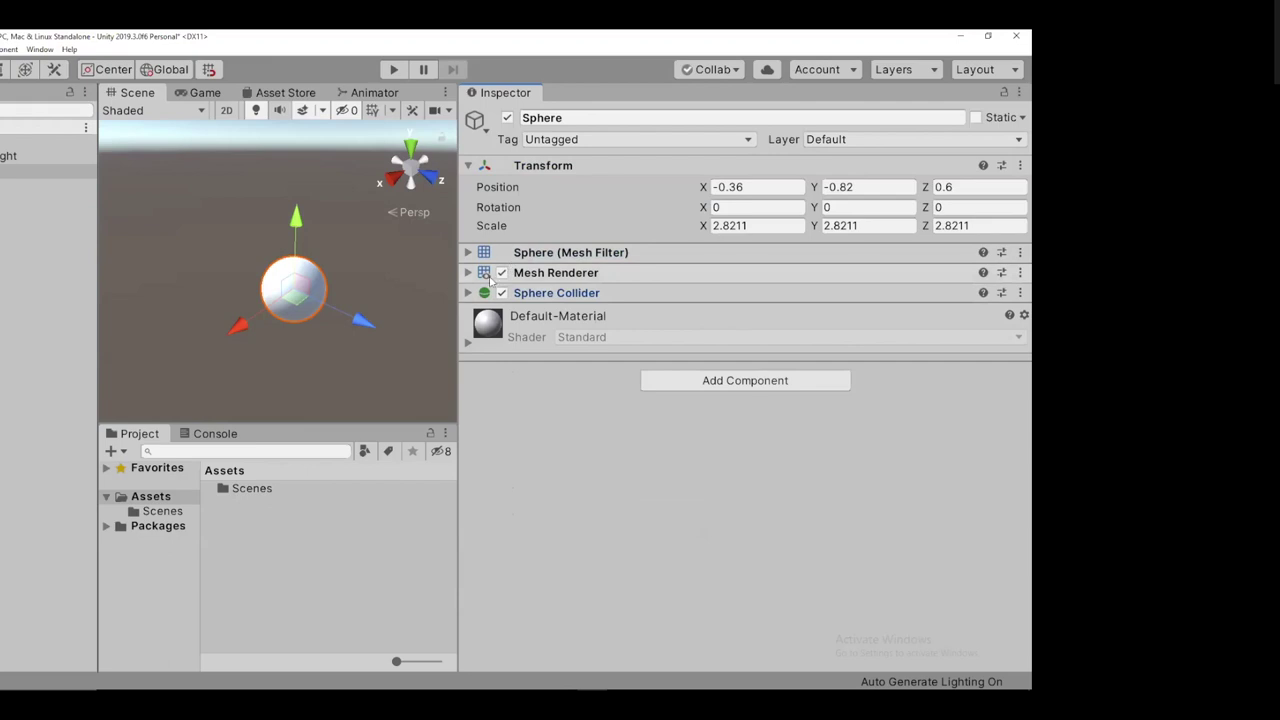
left_click(468, 252)
left_click(467, 299)
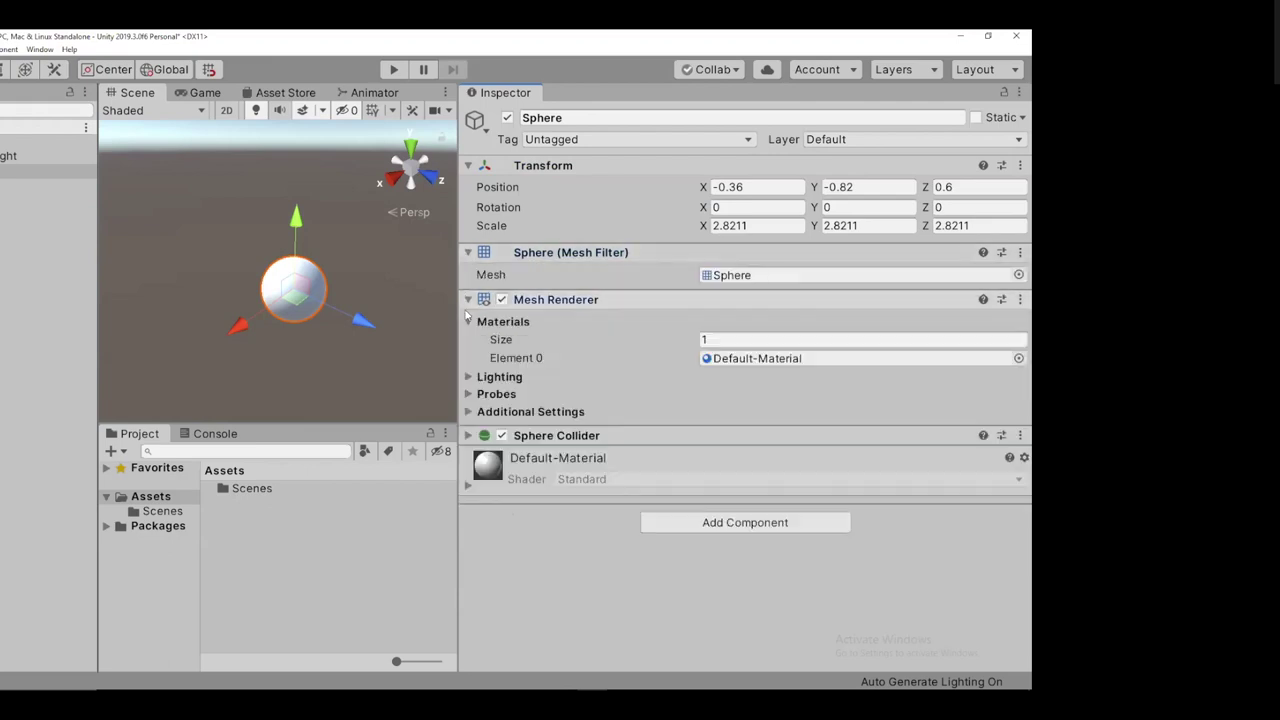
left_click(467, 435)
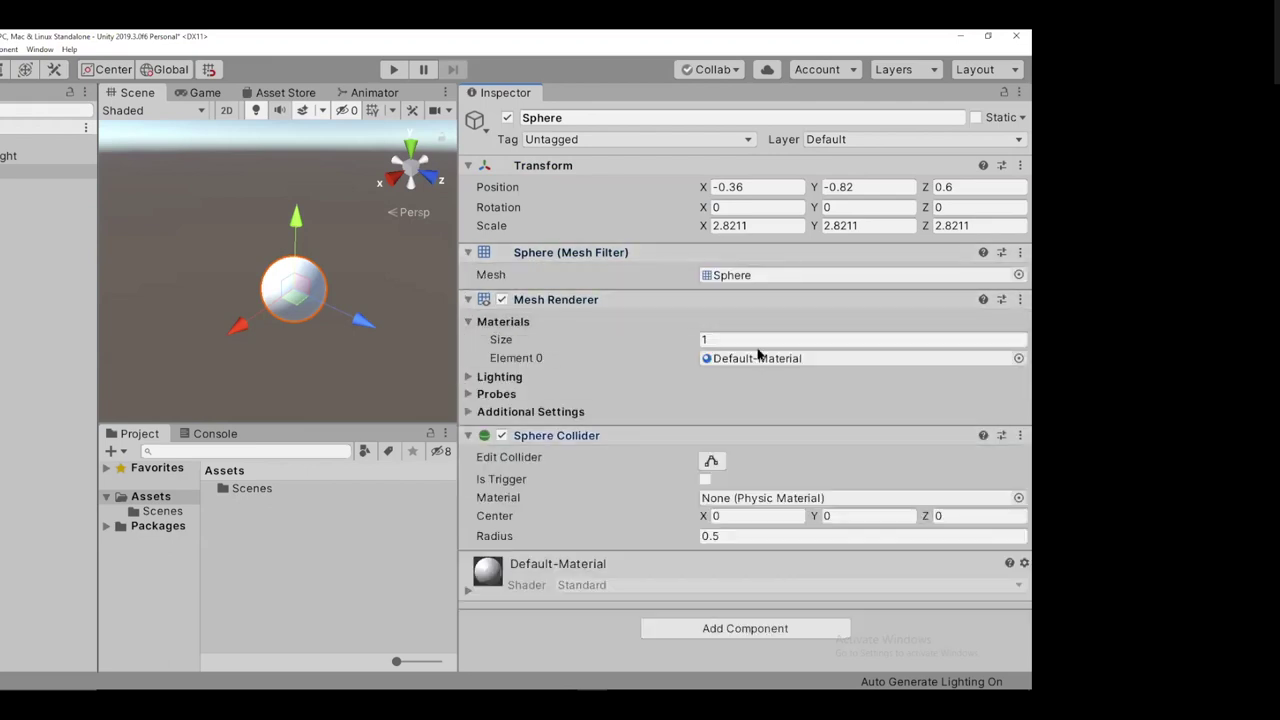
Narrow the Inspector, widen the project folder tree, and view the contents of the Assets and Scenes folders
left_click_drag(456, 309, 669, 310)
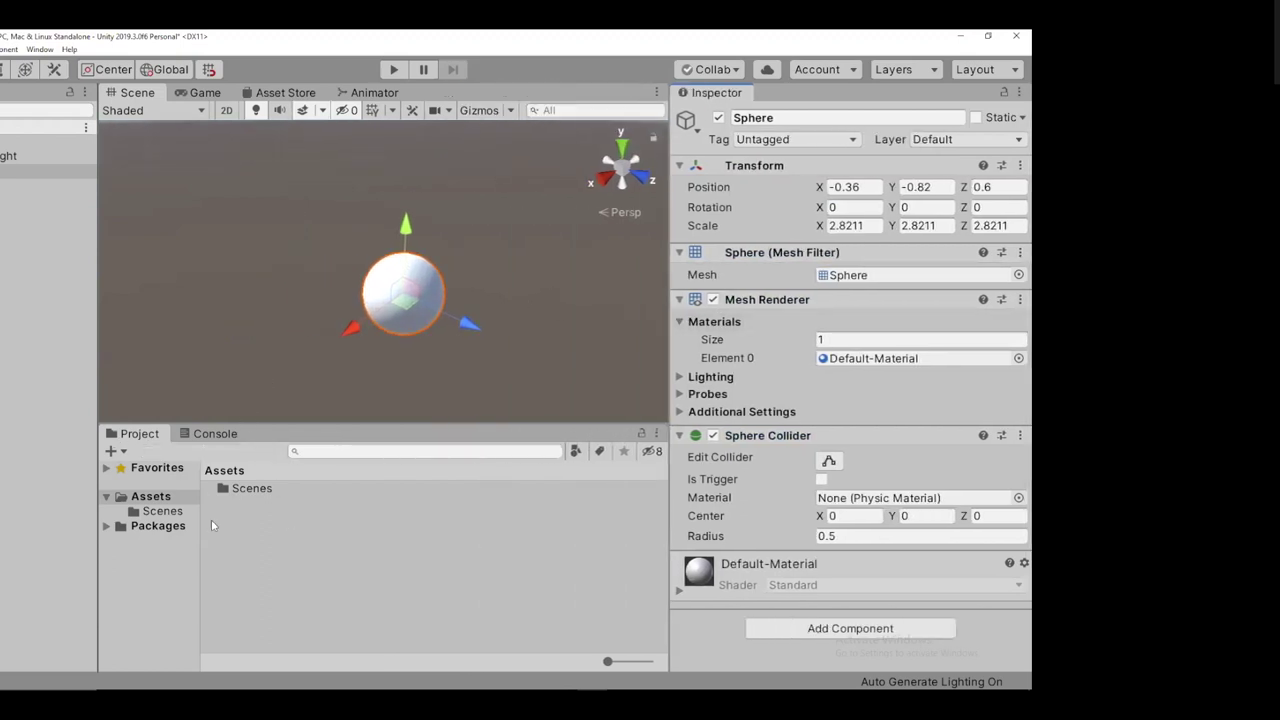
left_click_drag(201, 528, 276, 532)
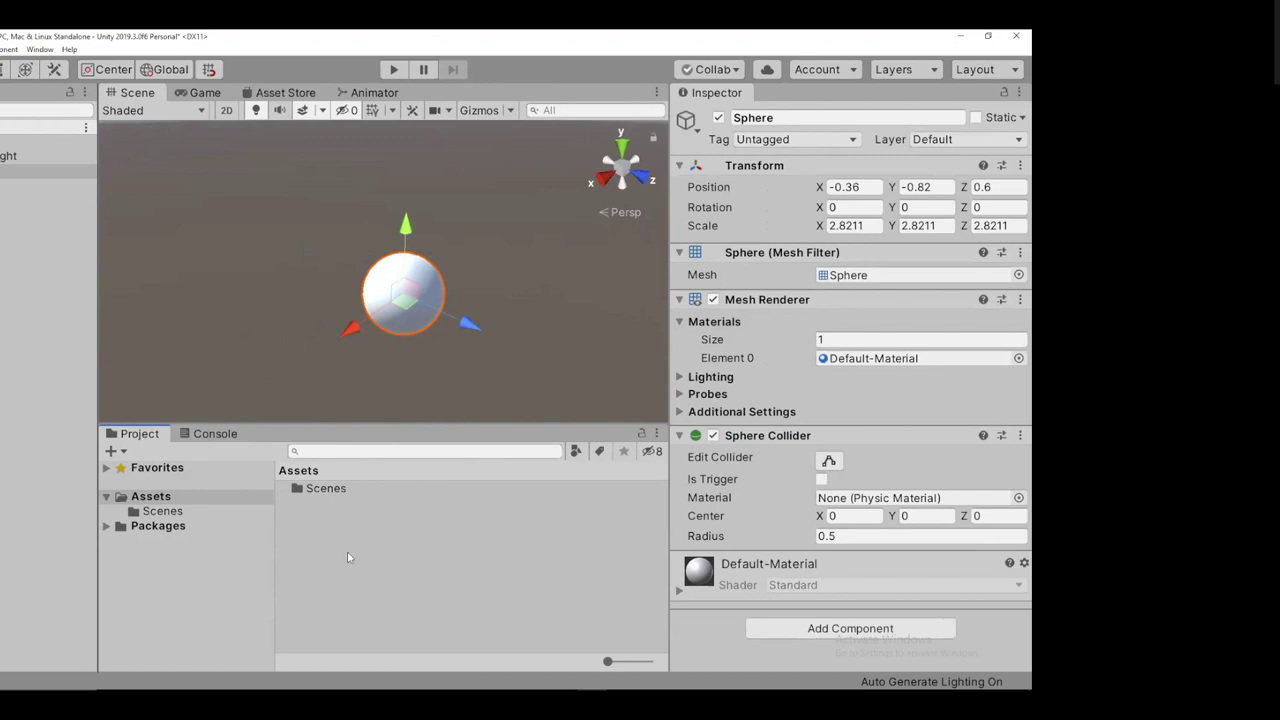
left_click(165, 497)
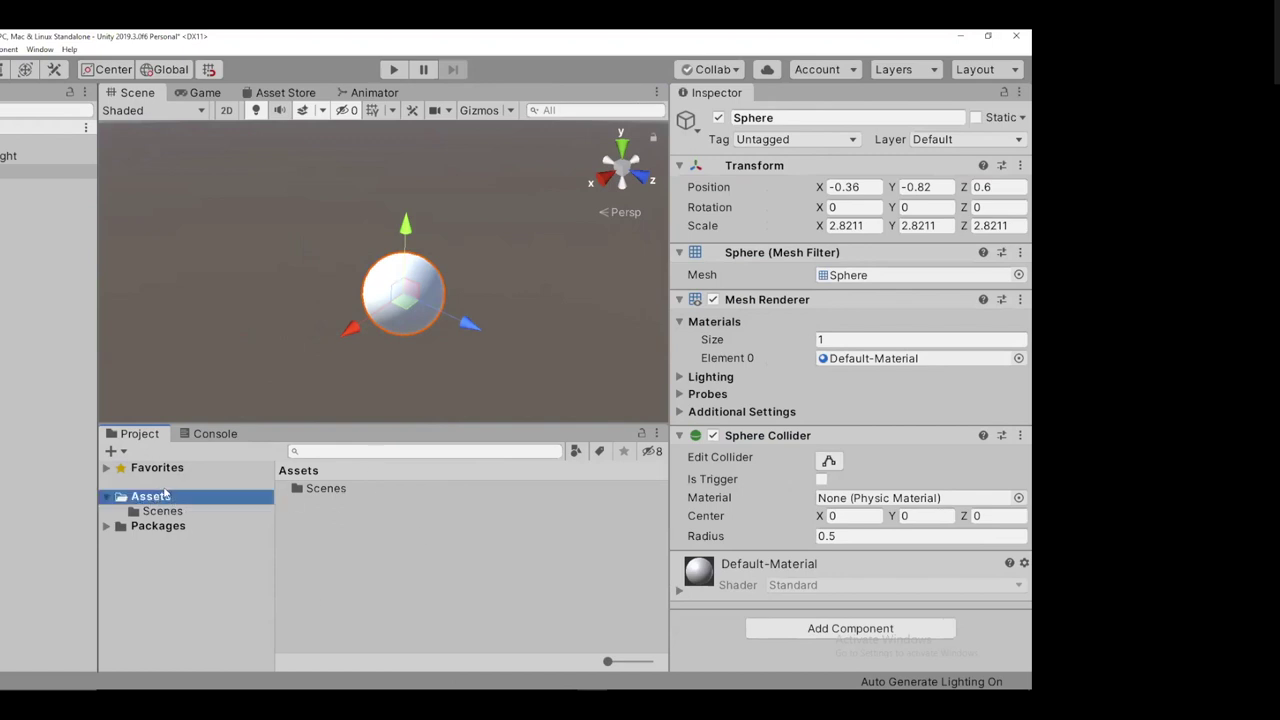
left_click(168, 512)
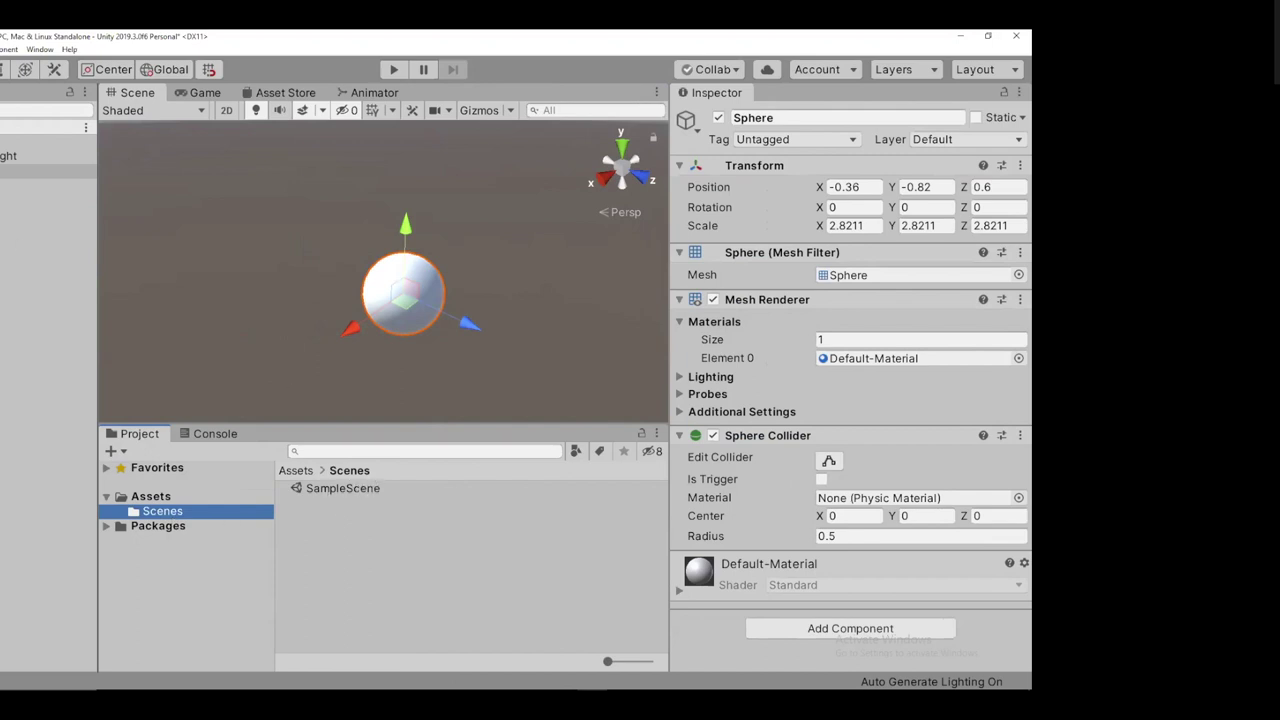
left_click(165, 498)
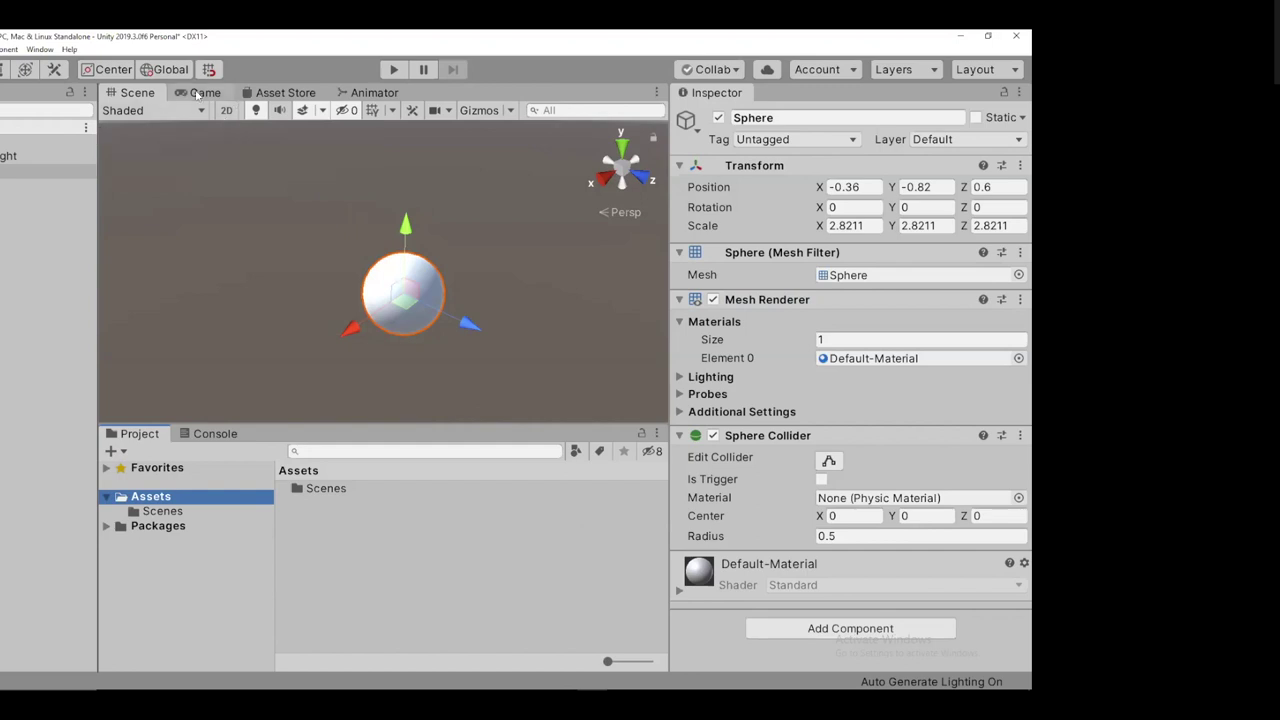
Compare the Game and Scene views, and switch the Scene view between 2D and 3D several times, ending in 3D
left_click(197, 93)
left_click(118, 93)
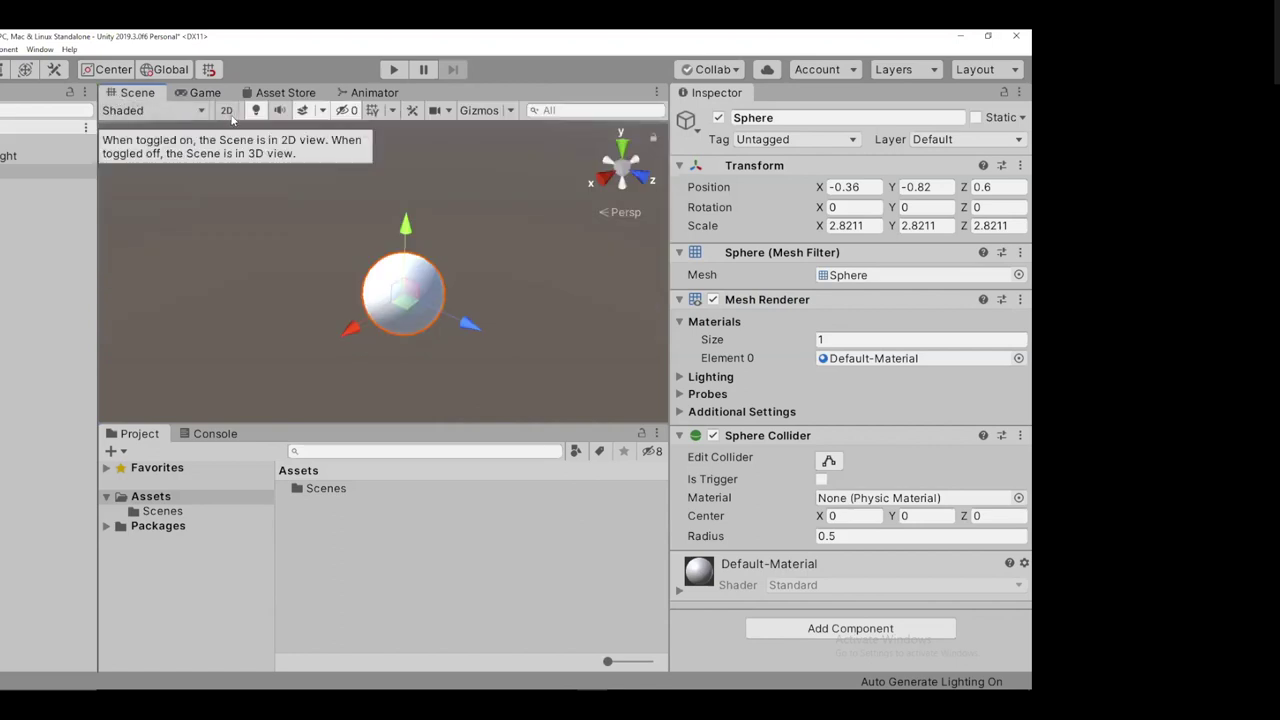
left_click(229, 114)
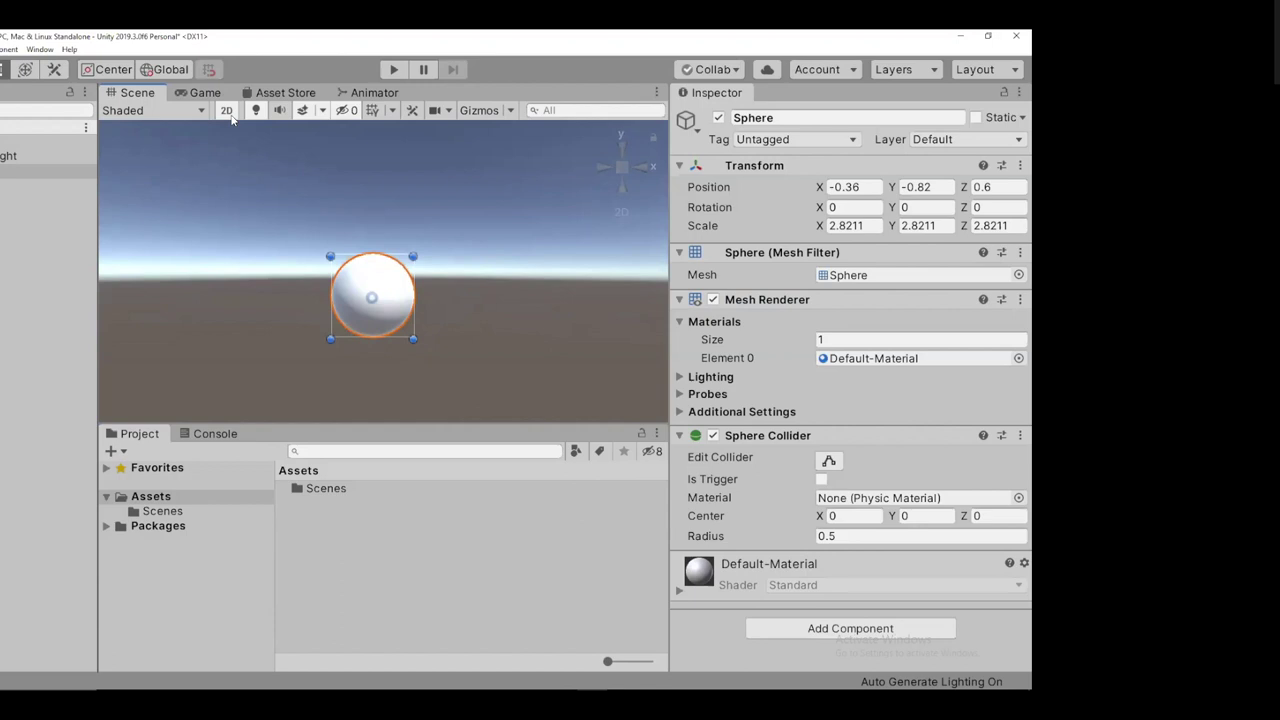
left_click(229, 112)
left_click(230, 114)
left_click(229, 111)
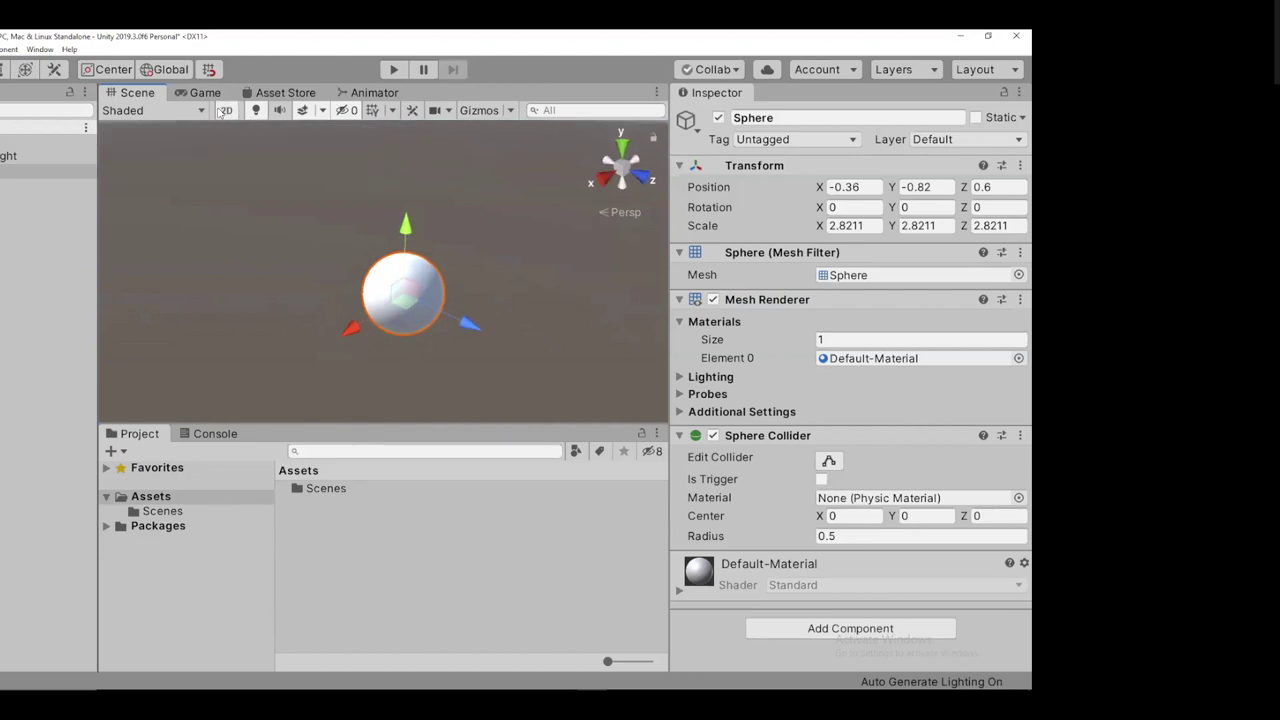
left_click(221, 112)
left_click(222, 111)
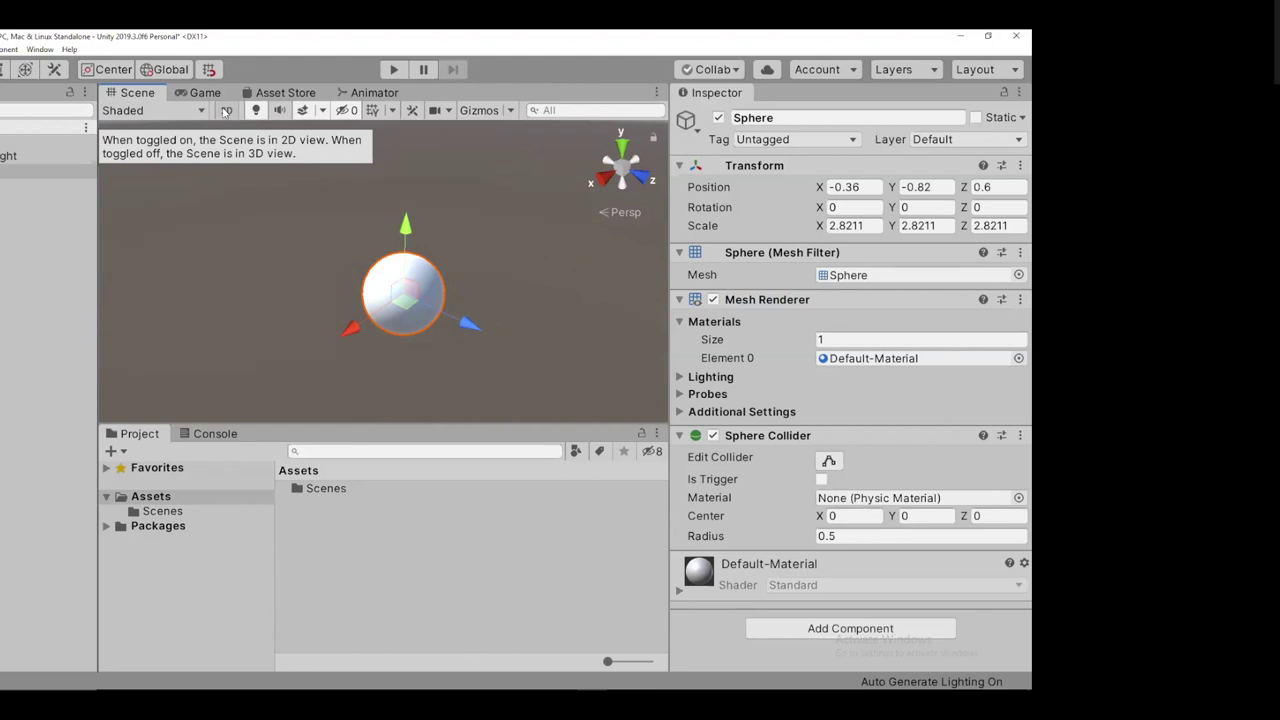
left_click(226, 111)
left_click(226, 111)
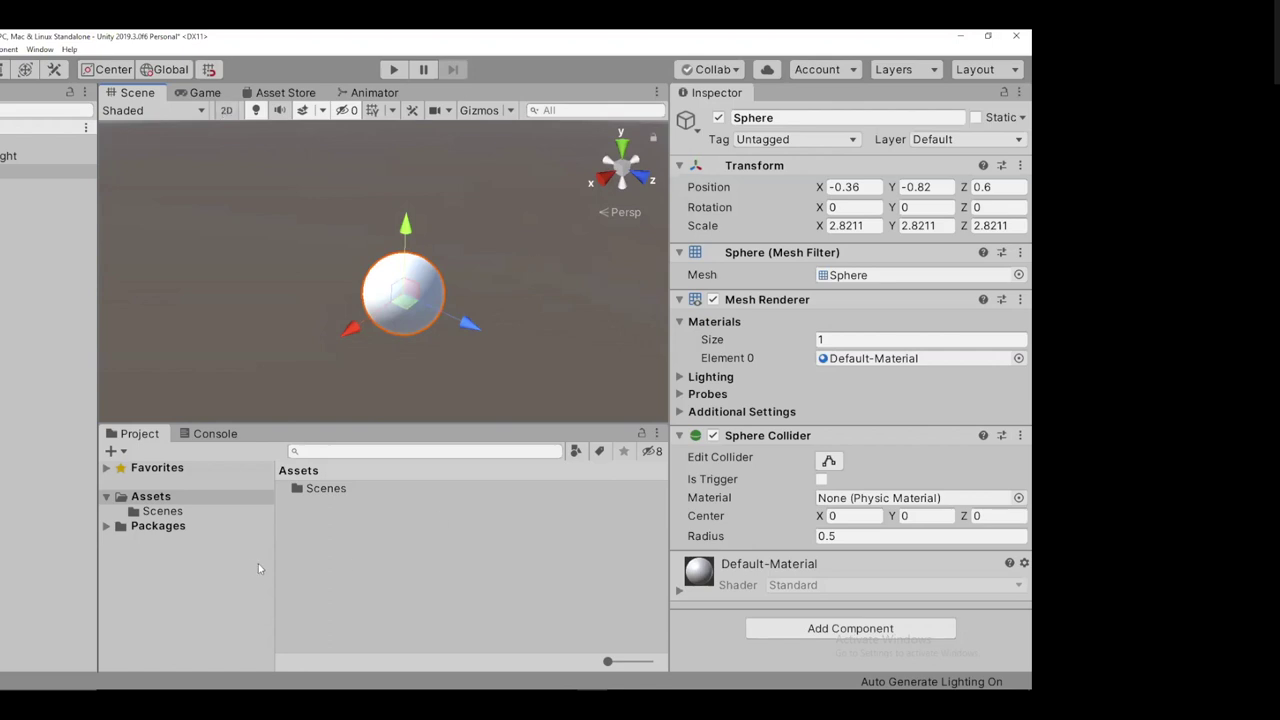
Make the Project area taller and wider by shrinking the Scene view, Inspector and Hierarchy, and deselect the sphere
left_click_drag(423, 424, 431, 384)
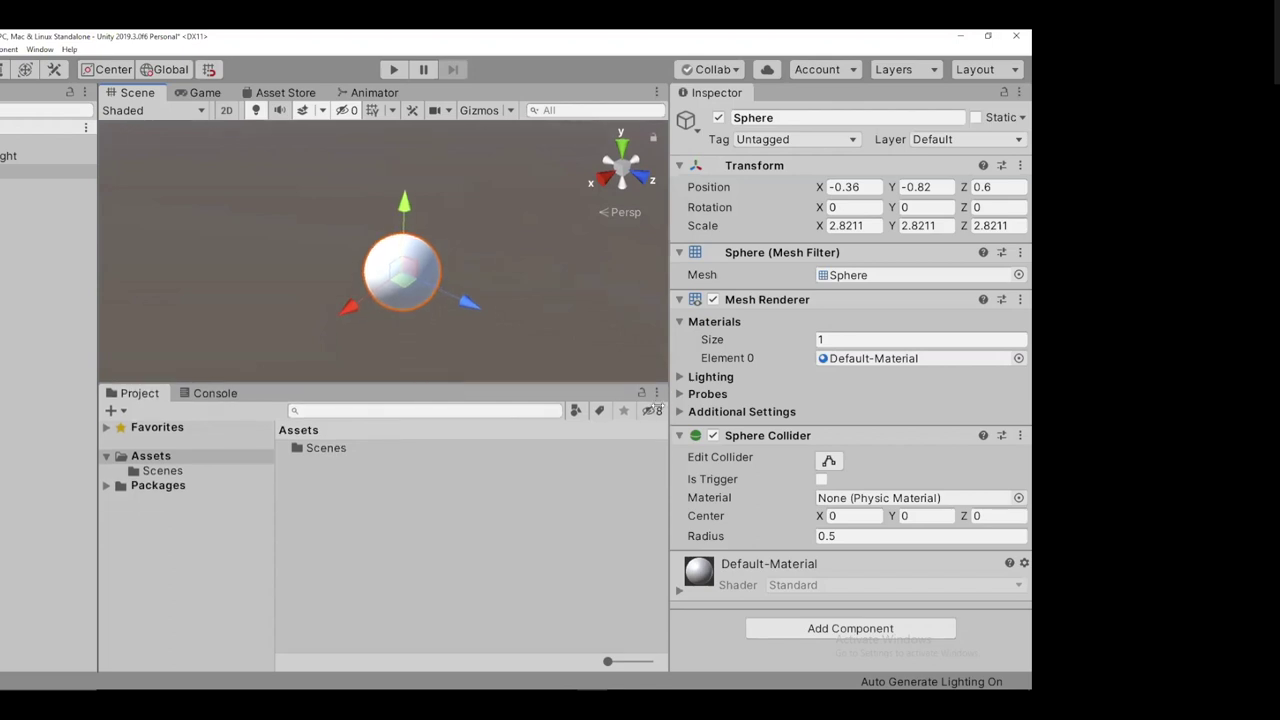
left_click_drag(671, 410, 756, 410)
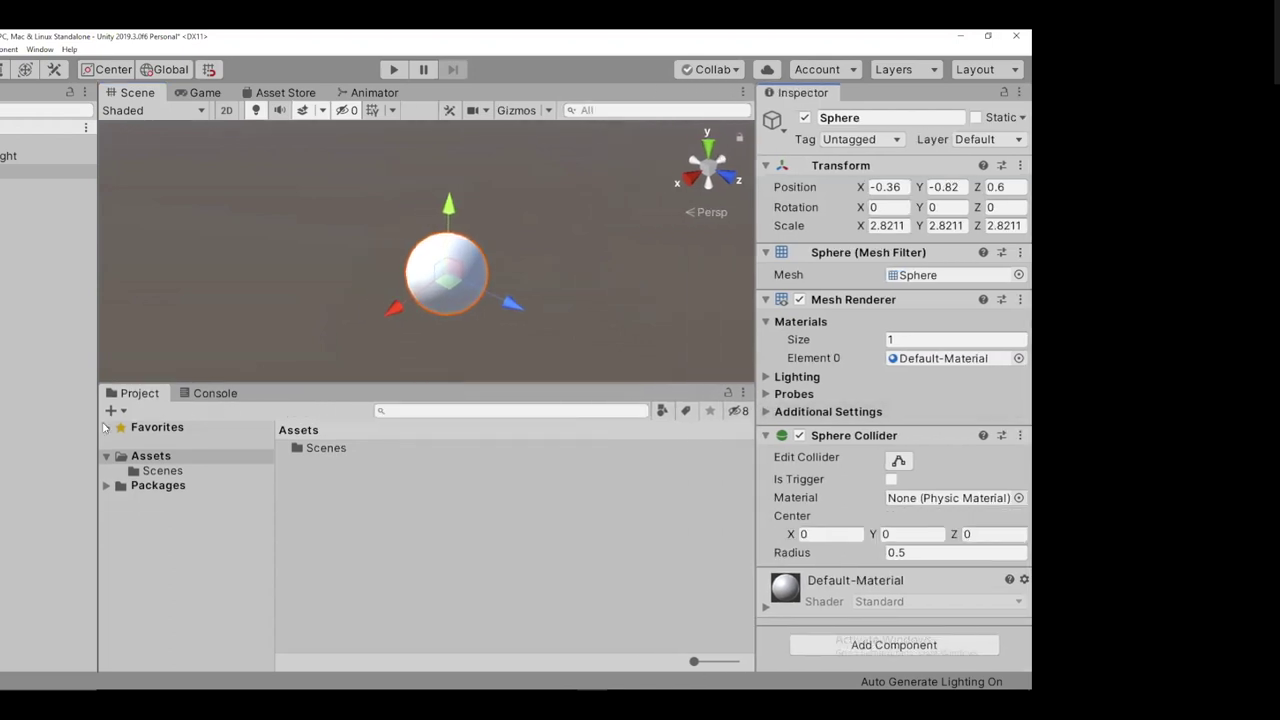
left_click_drag(97, 428, 44, 428)
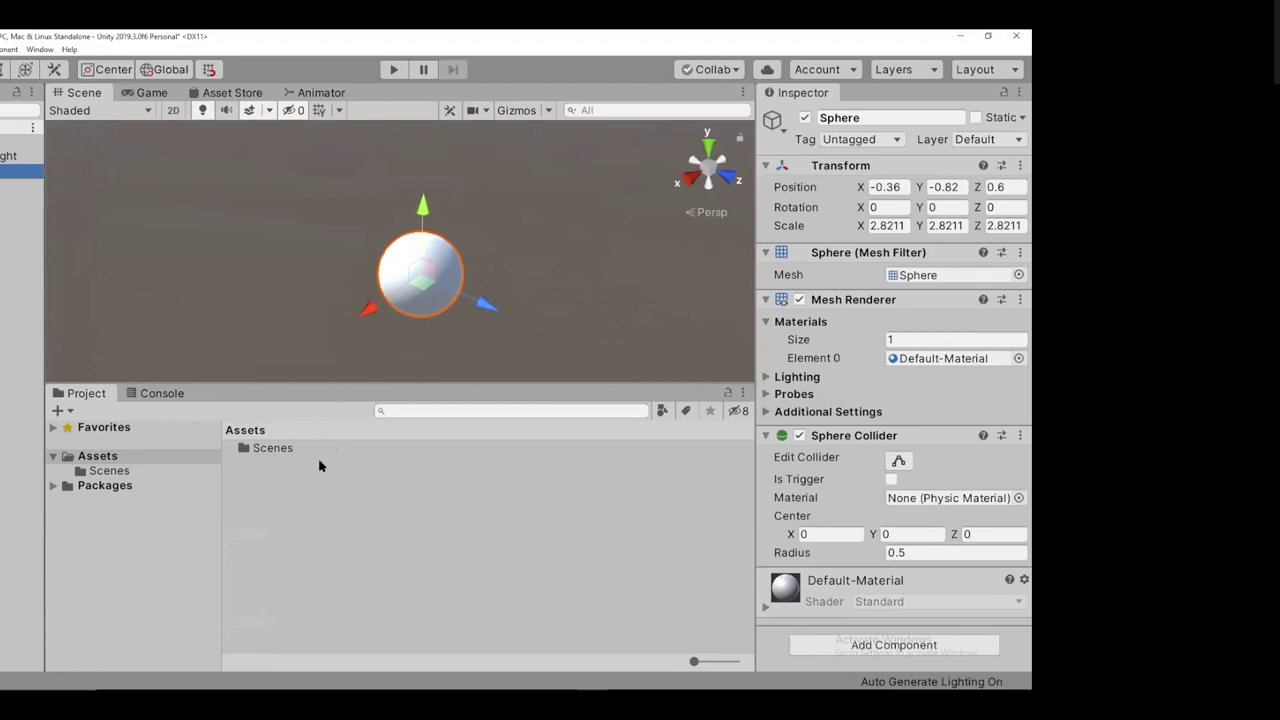
left_click(410, 531)
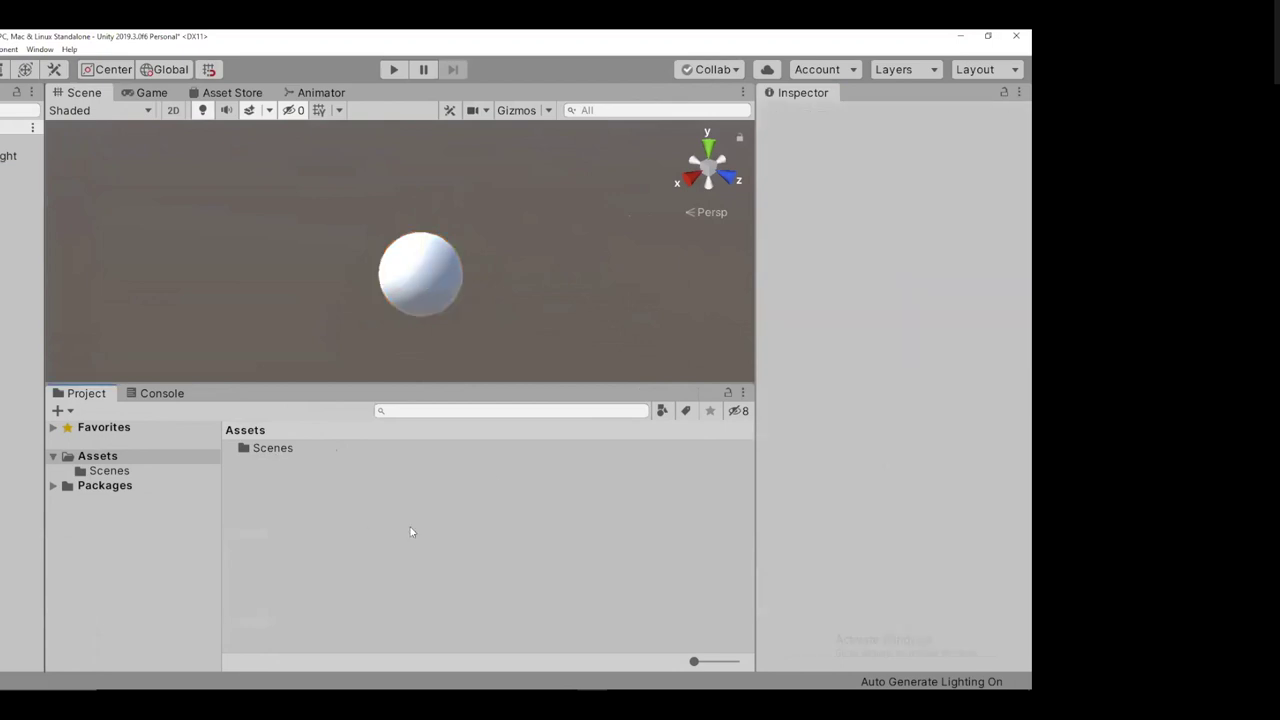
right_click(270, 481)
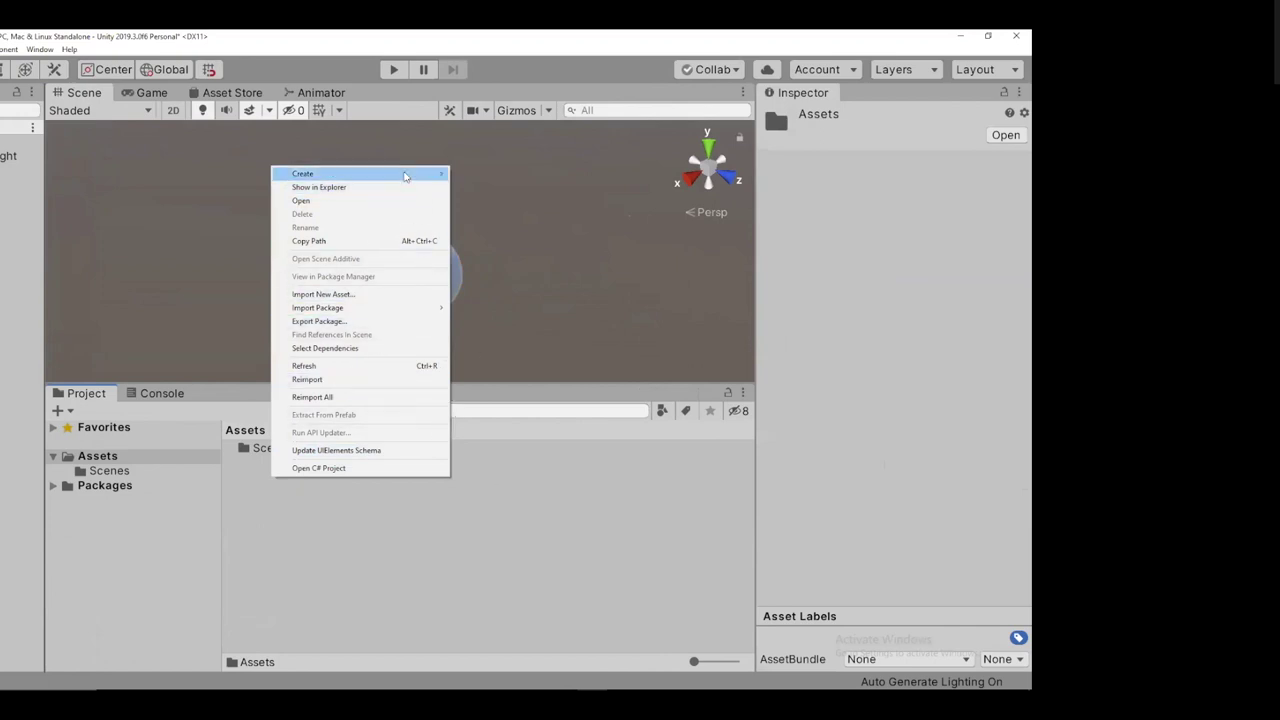
mouse_move(404, 173)
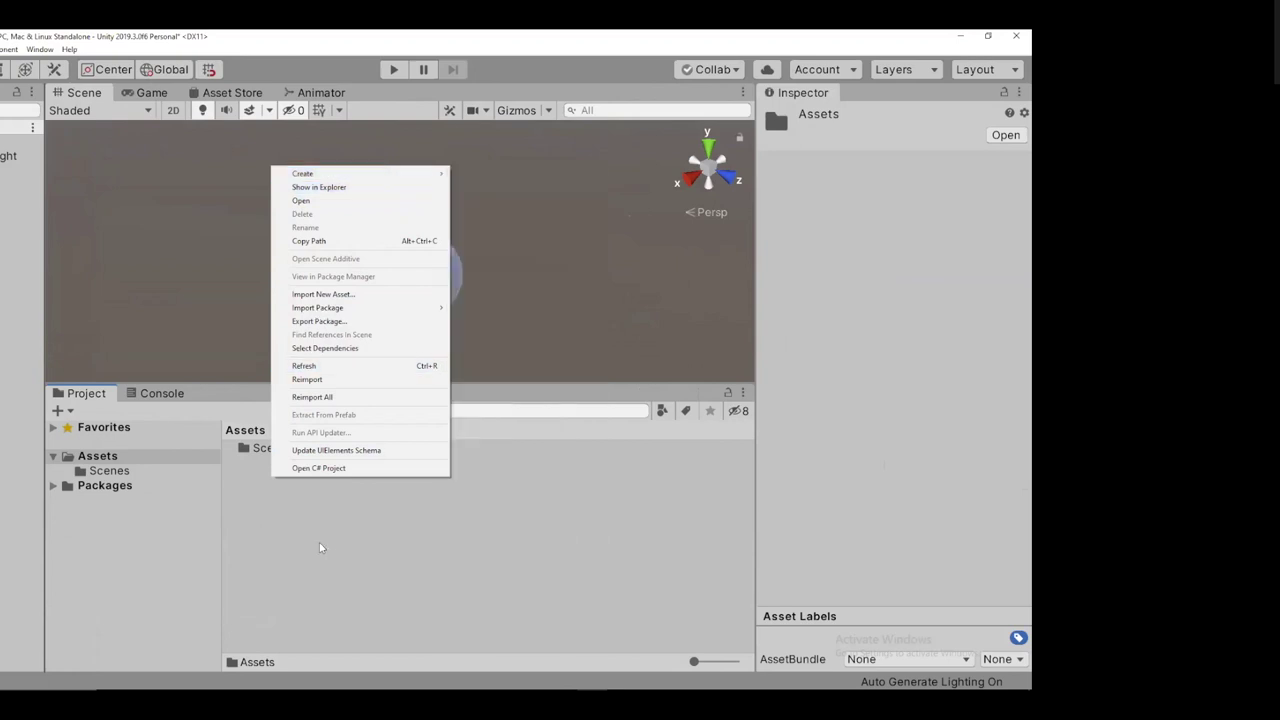
left_click(100, 463)
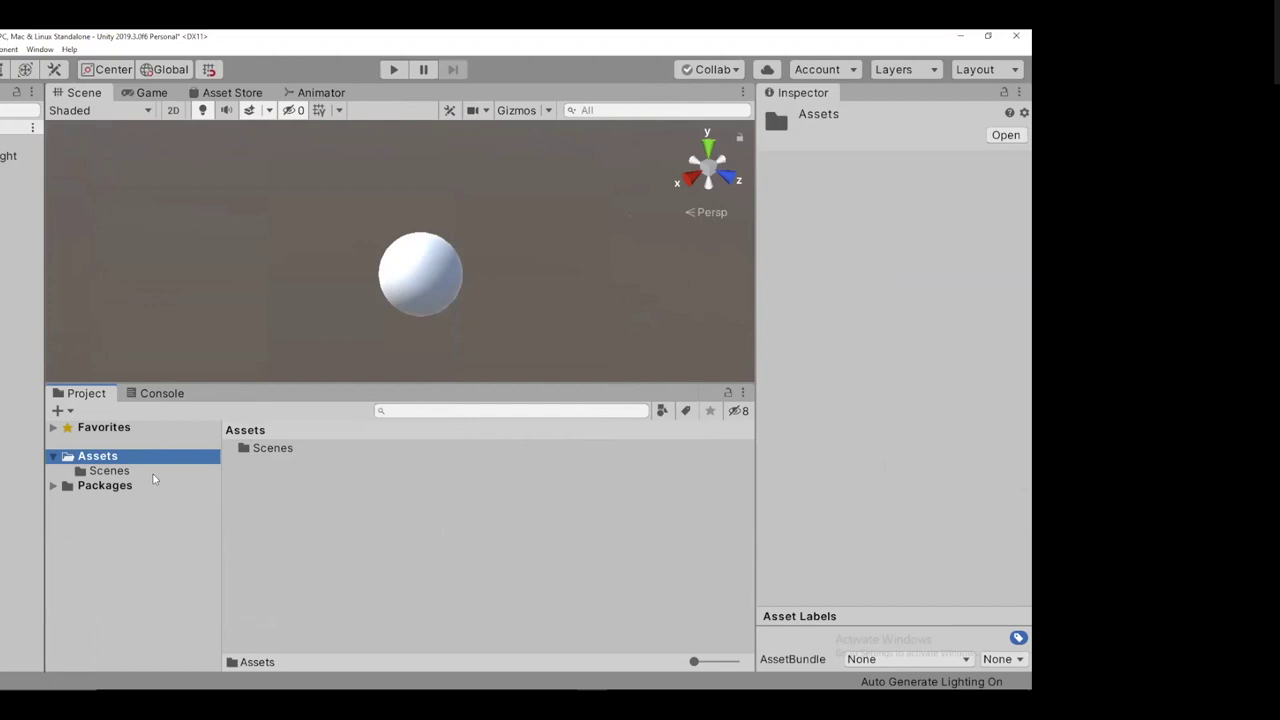
left_click(292, 500)
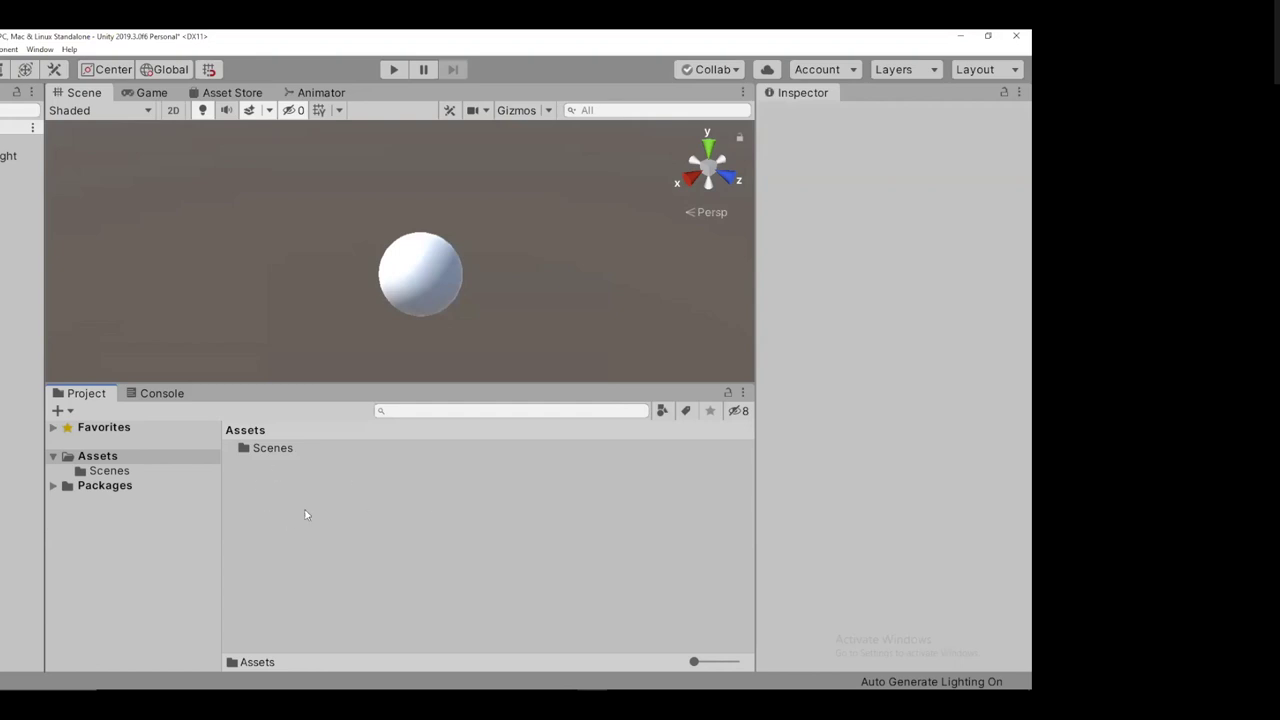
Create a folder named Sprites inside the Assets folder
right_click(286, 472)
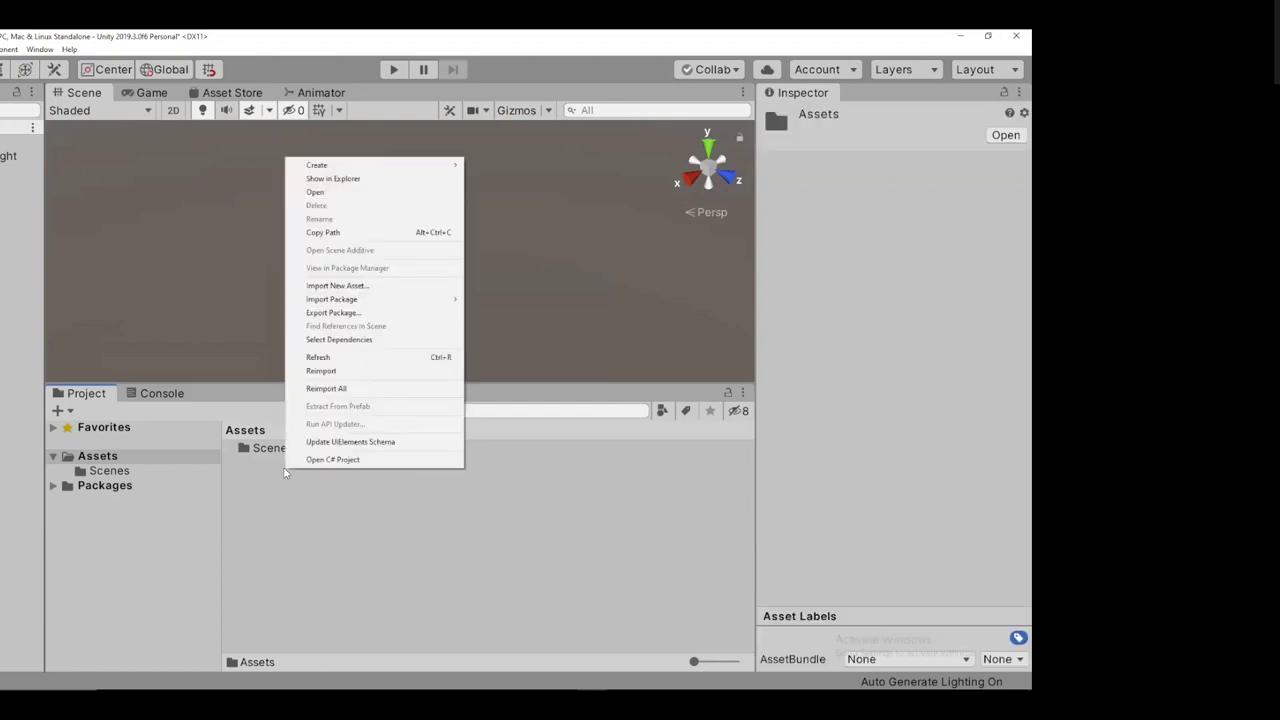
mouse_move(357, 168)
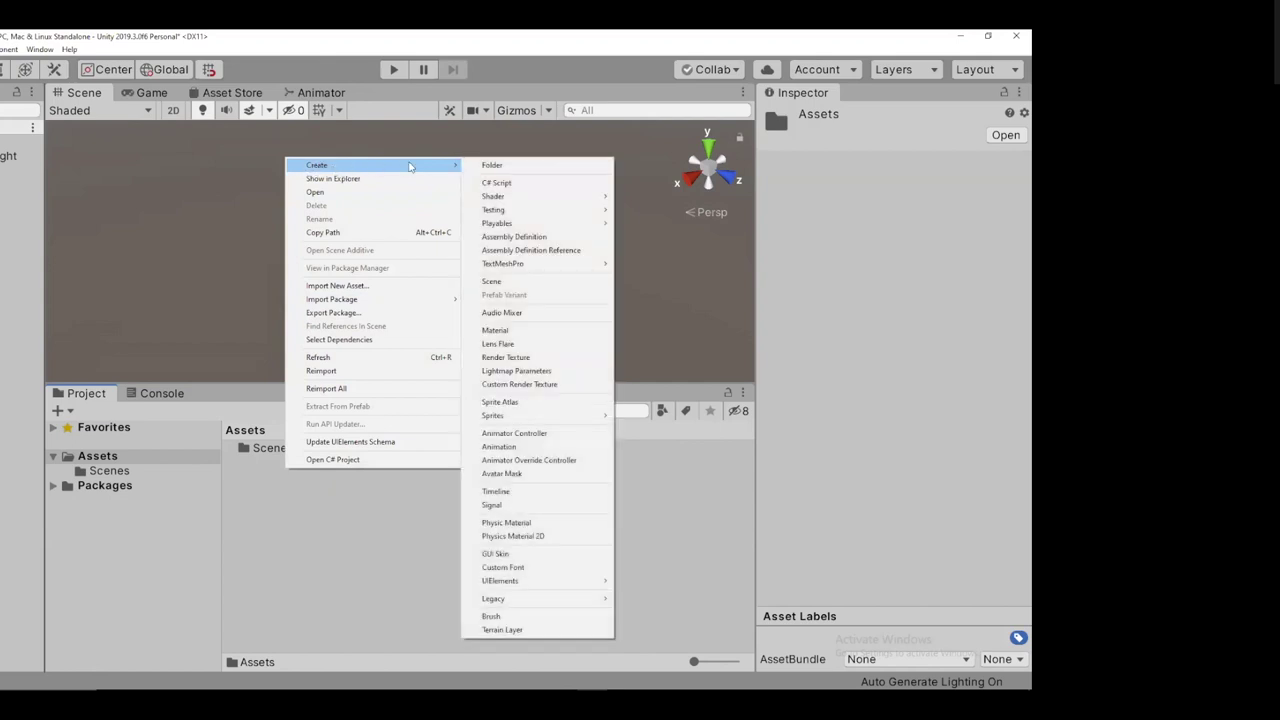
left_click(535, 167)
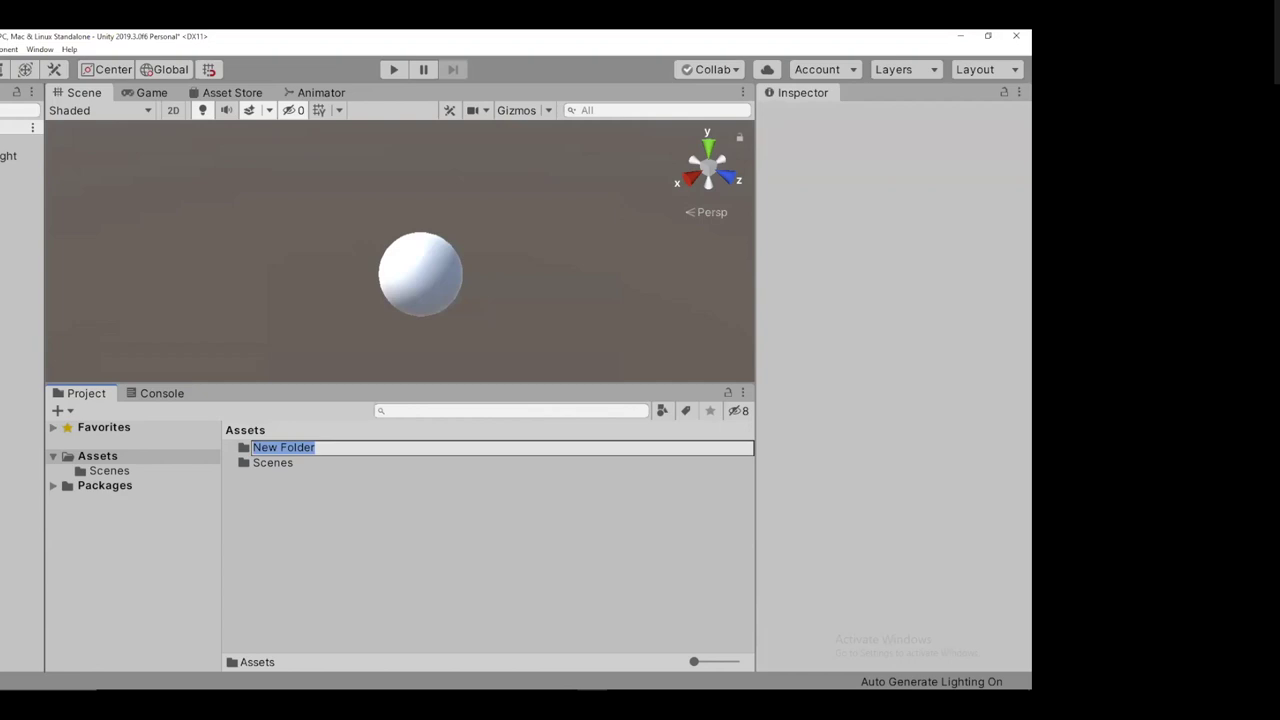
left_click(327, 450)
key("BackSpace")
key("BackSpace")
key("BackSpace")
key("BackSpace")
key("BackSpace")
key("BackSpace")
key("BackSpace")
key("BackSpace")
key("BackSpace")
key("BackSpace")
type("Sprites")
key("Return")
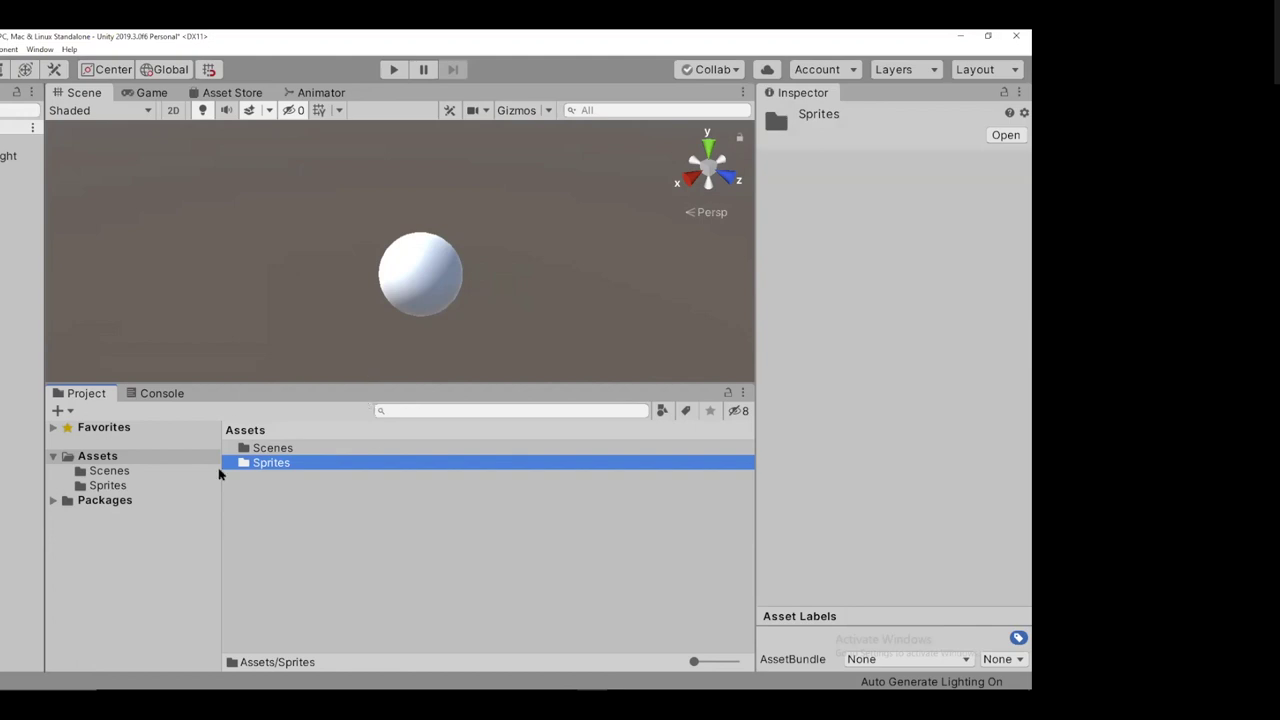
Start importing new assets into the Sprites folder and browse to Desktop > CCARArt_Assets > CCARArt_Assets > Images > AnimationFrames
double_click(286, 468)
right_click(294, 502)
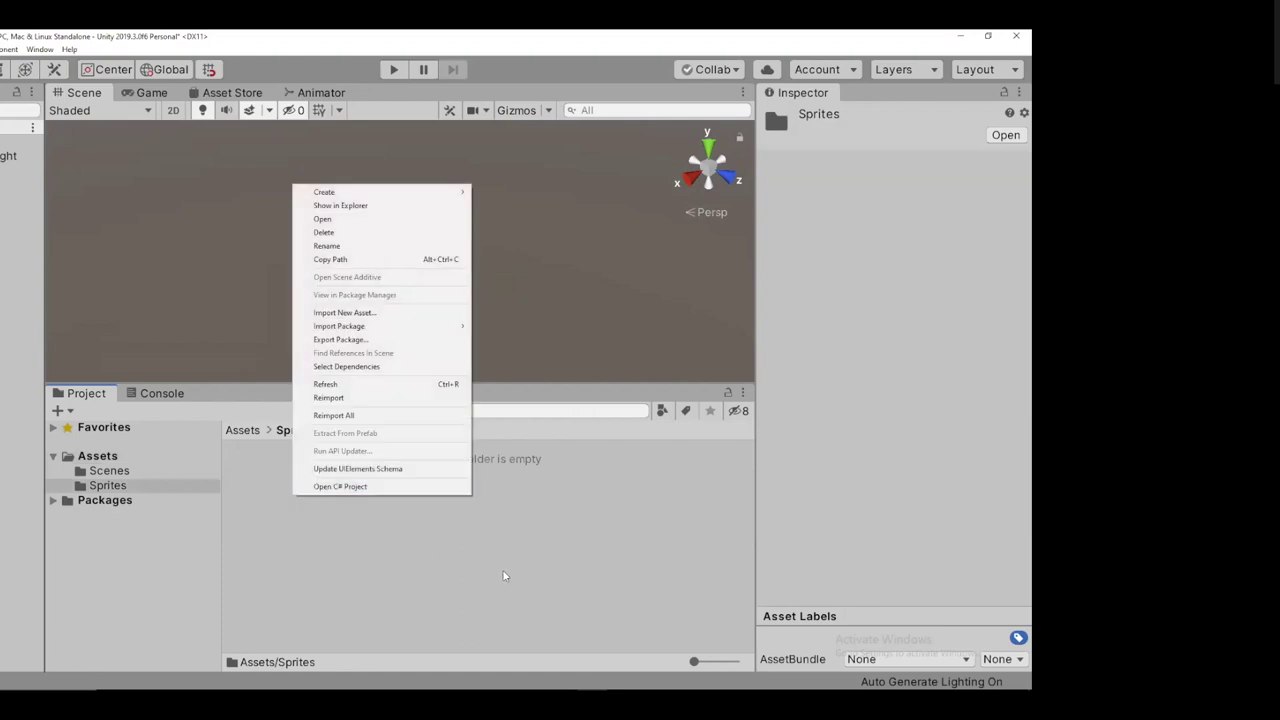
left_click(397, 314)
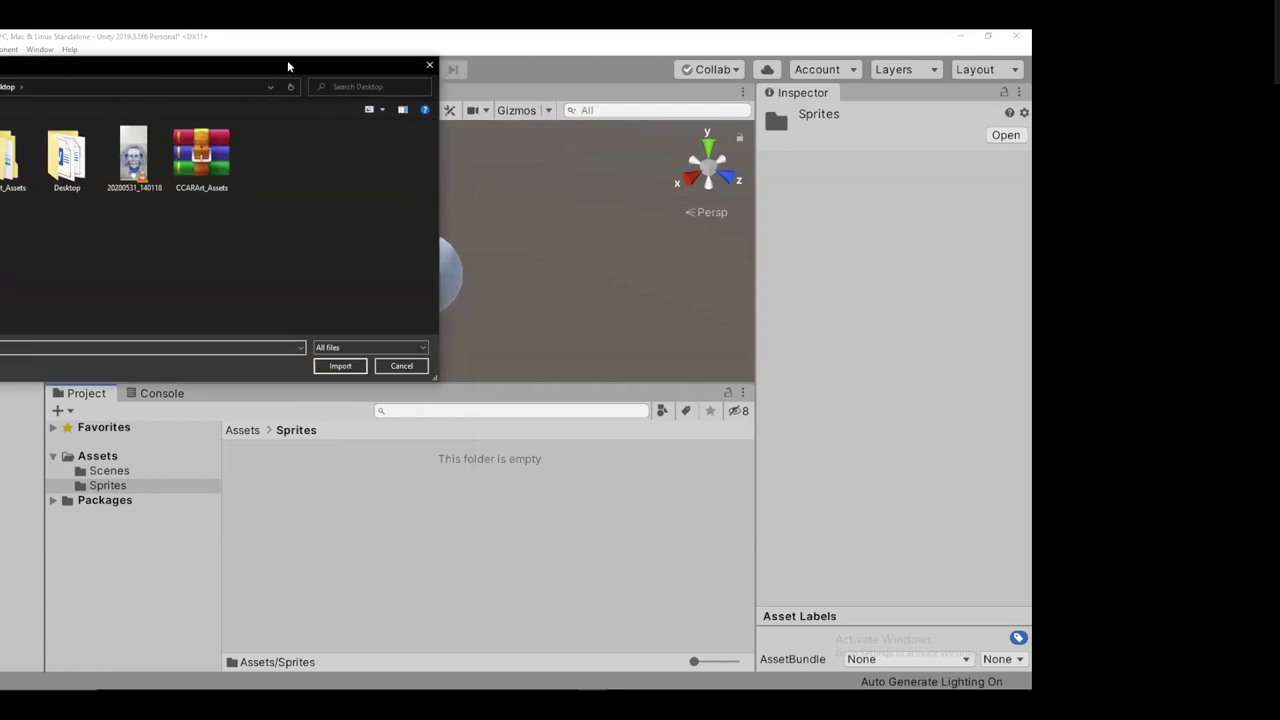
left_click_drag(288, 66, 716, 143)
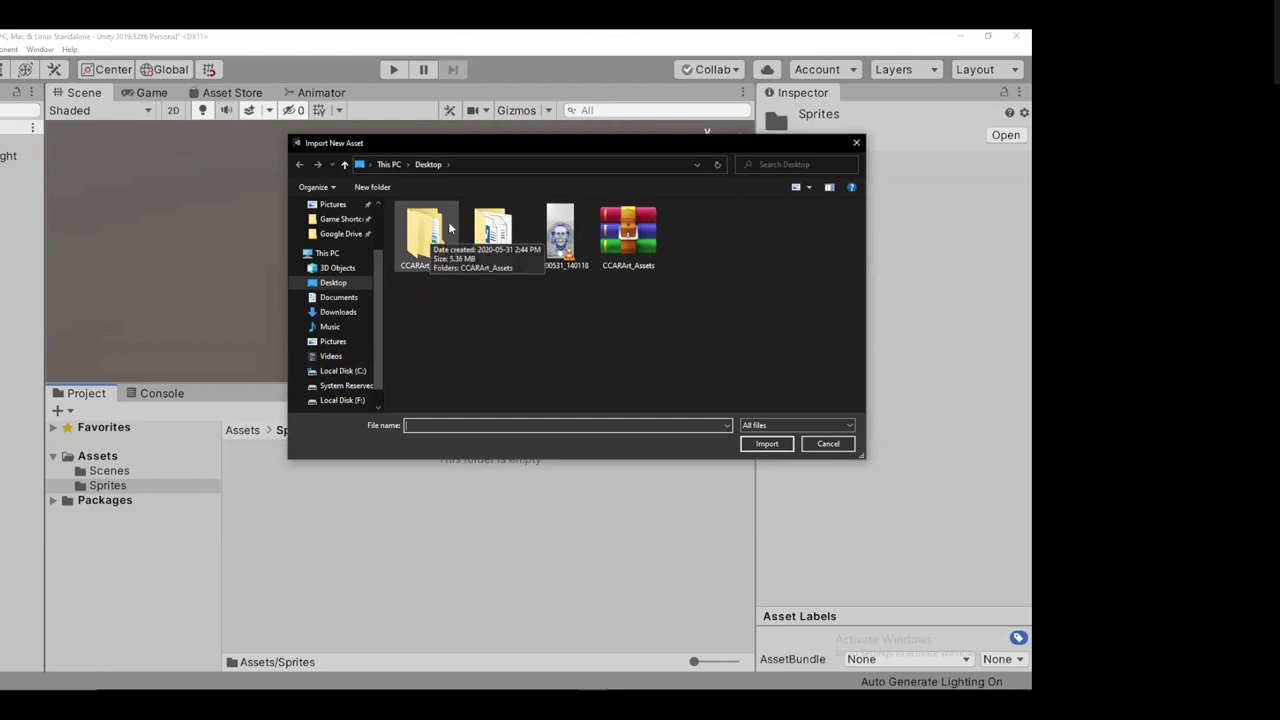
double_click(446, 228)
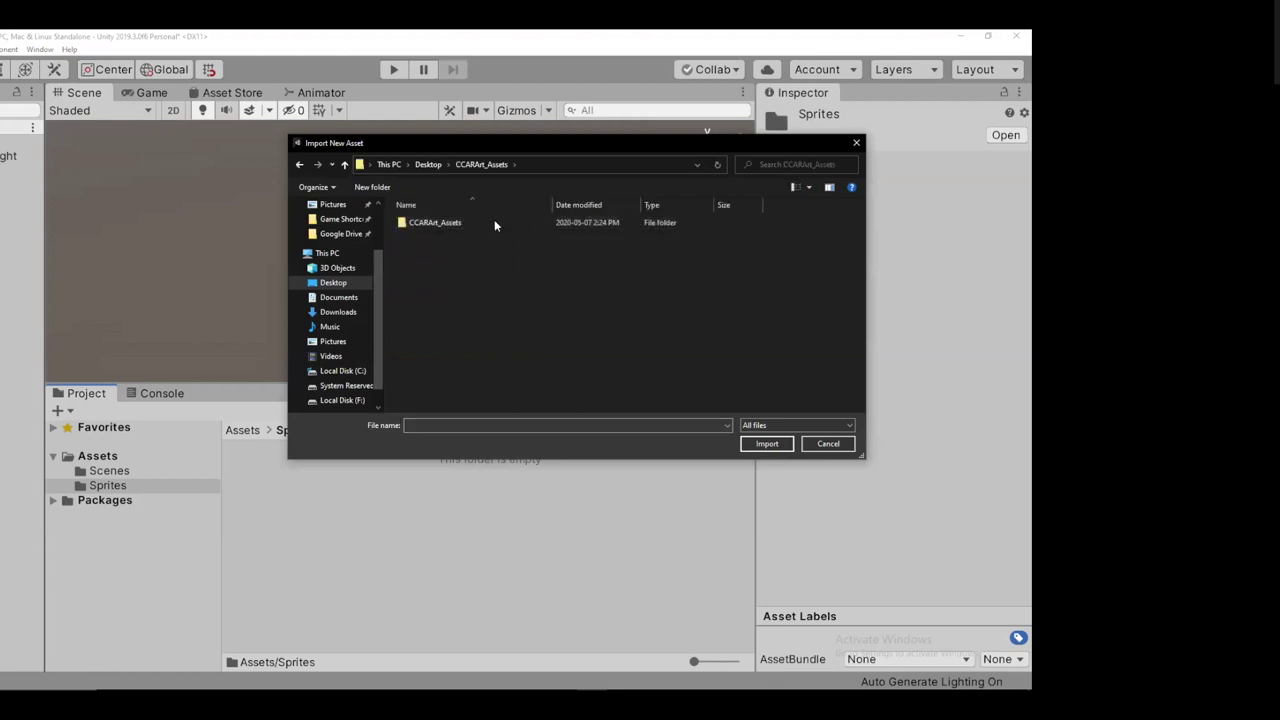
double_click(462, 222)
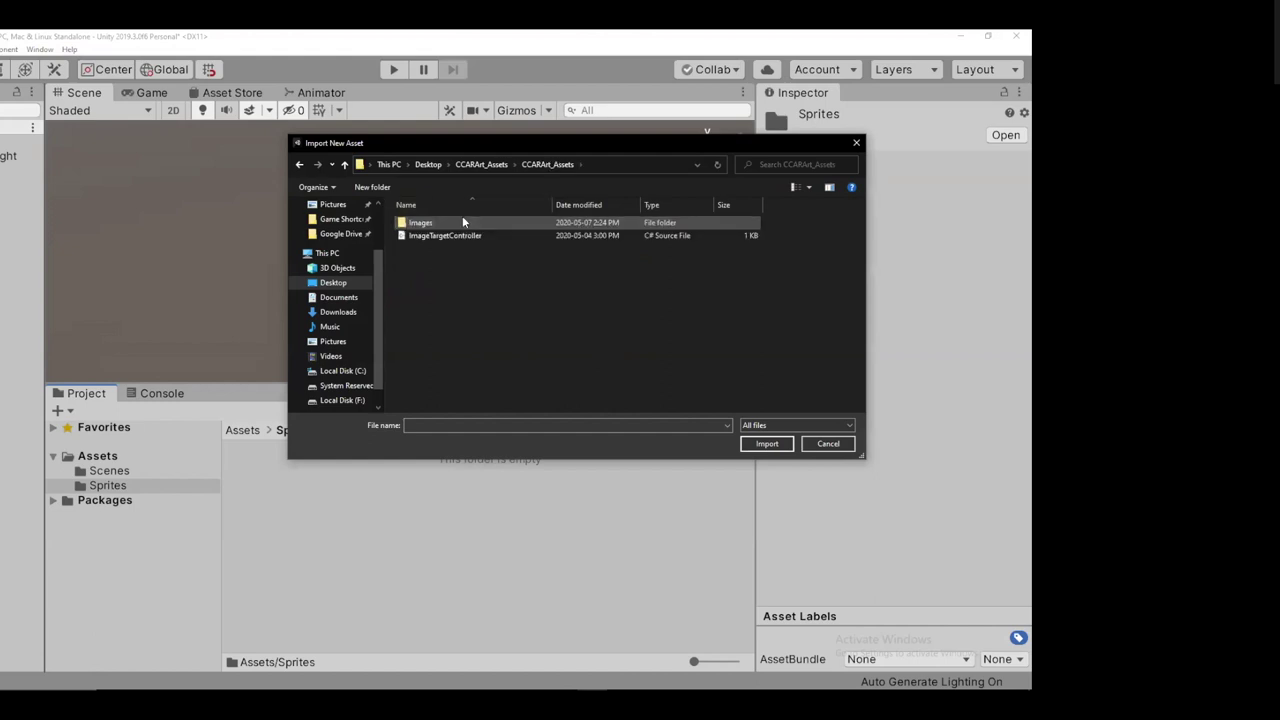
double_click(441, 224)
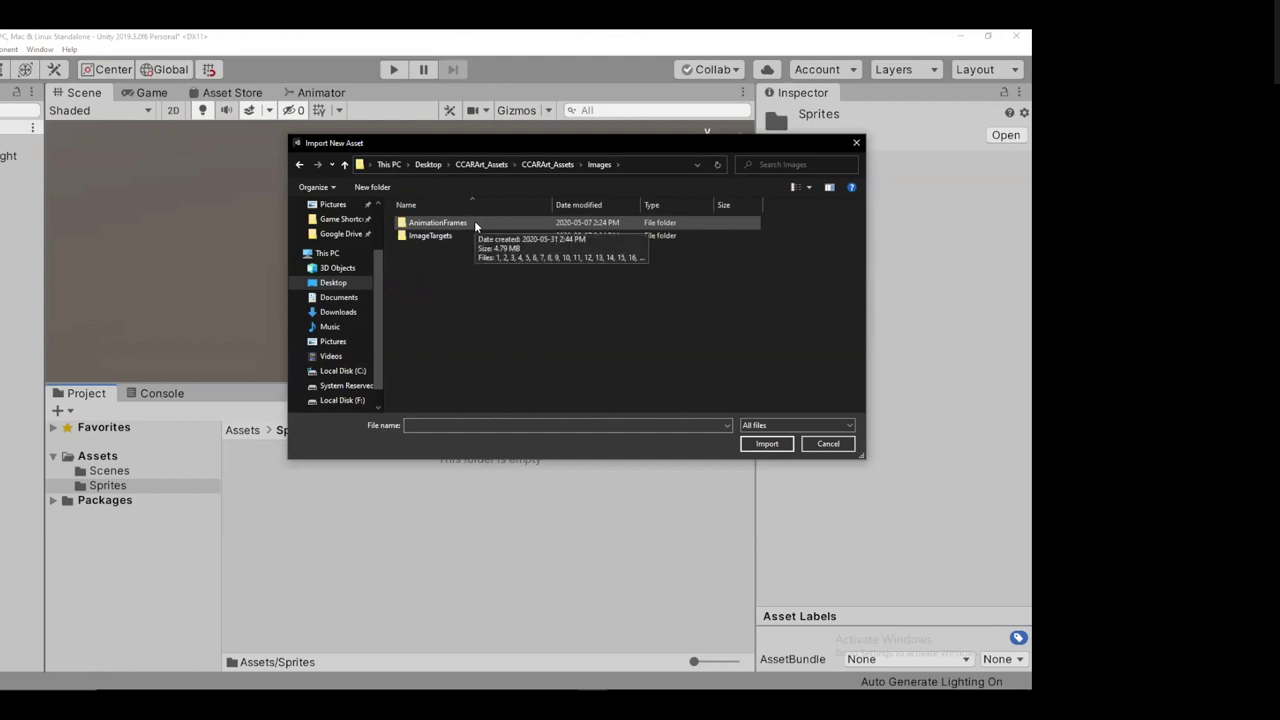
double_click(474, 222)
Import all animation frame images, 1 through 24, into the Sprites folder
left_click(436, 240)
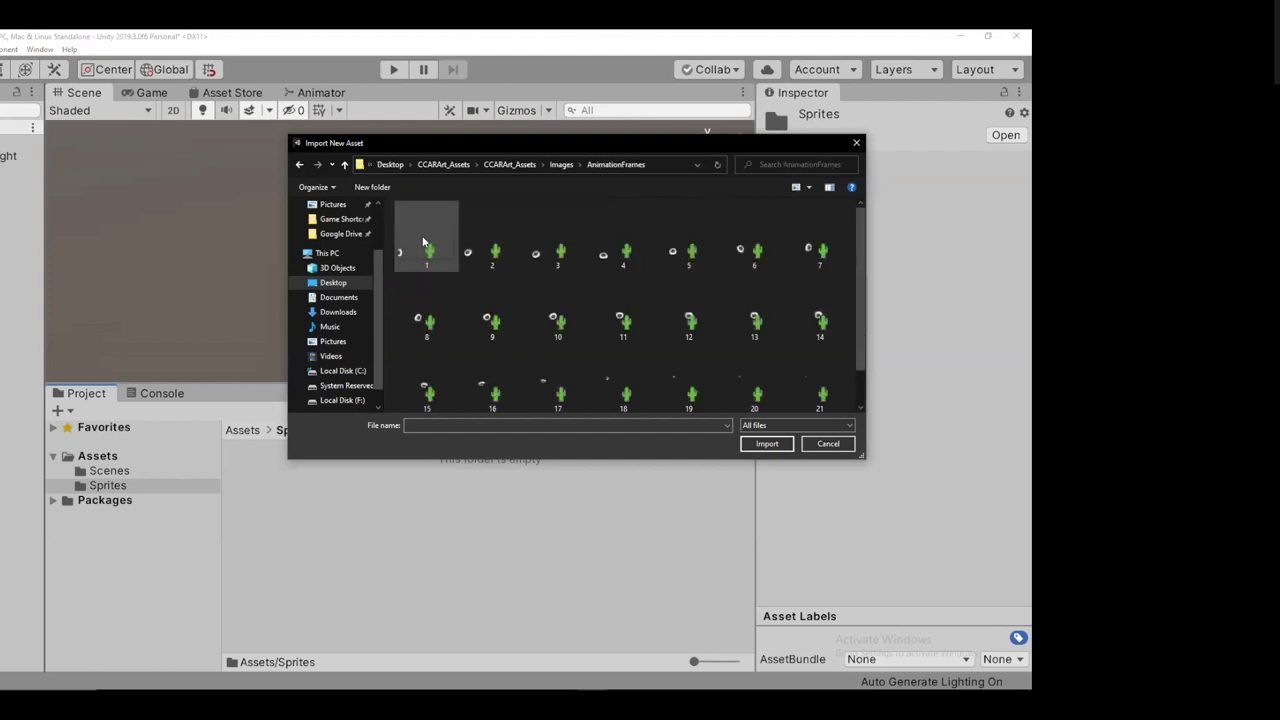
scroll(670, 360, "down", 1)
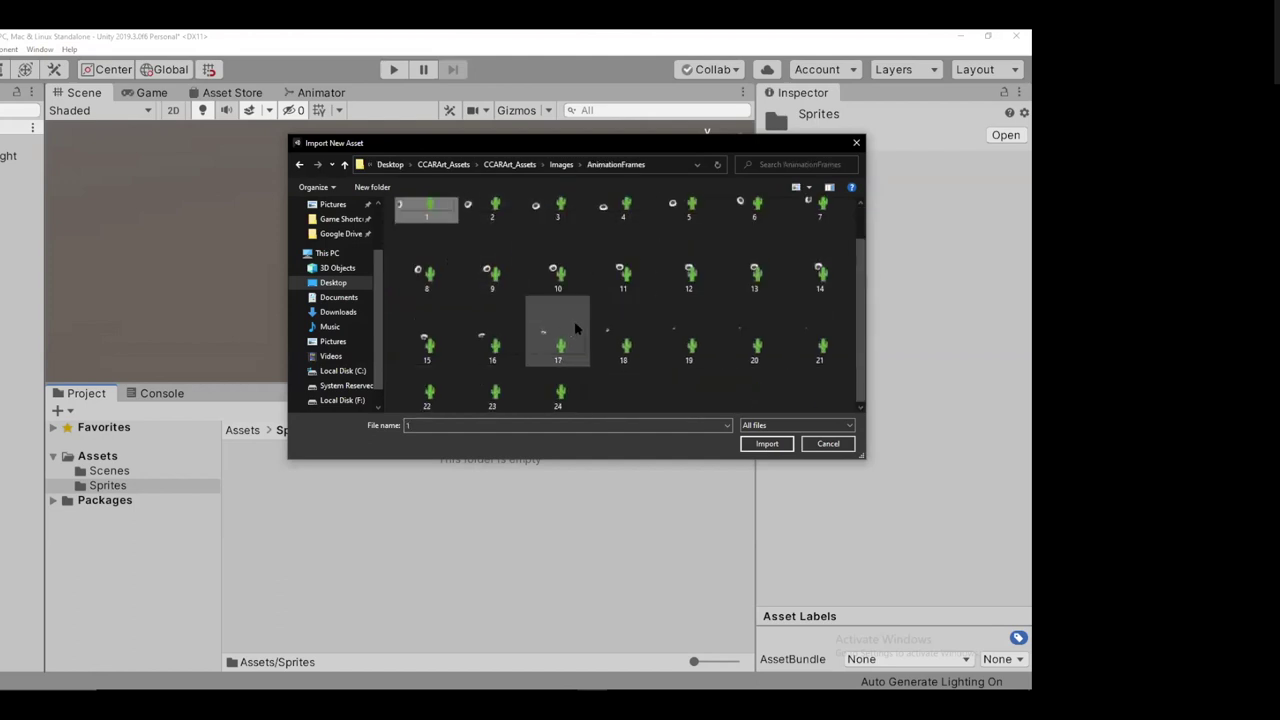
left_click(553, 388, "shift")
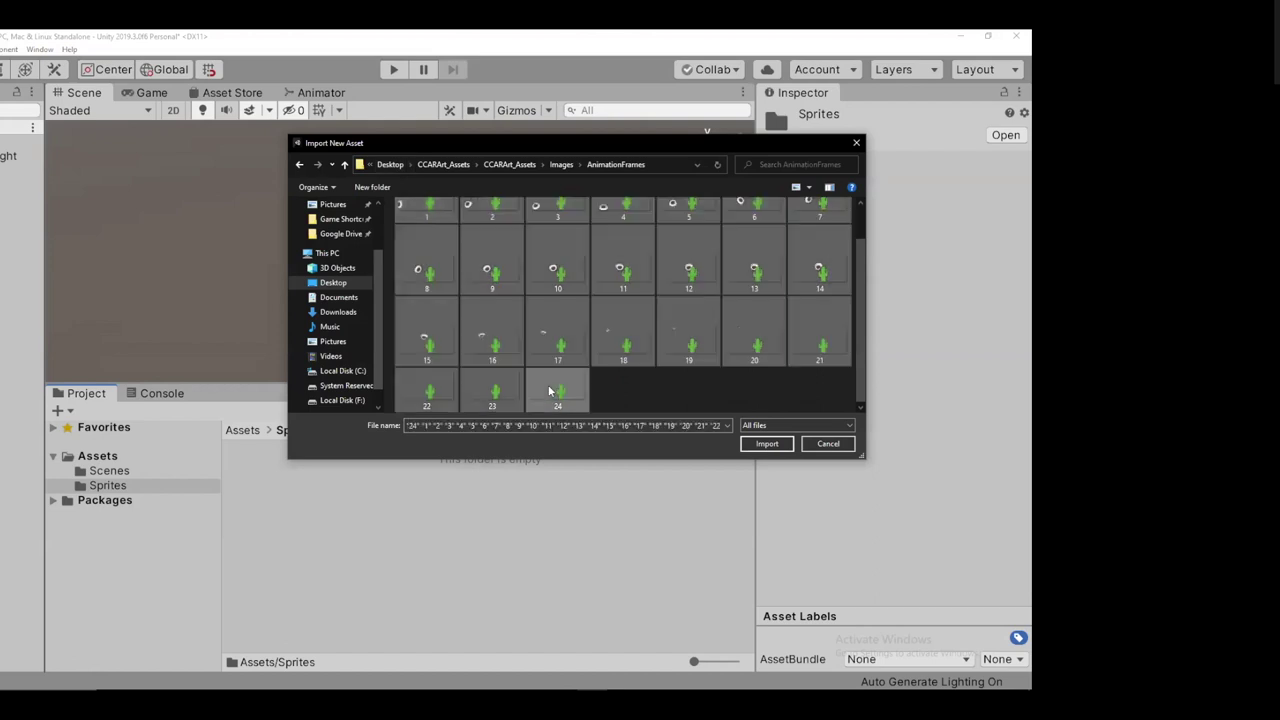
scroll(703, 370, "up", 1)
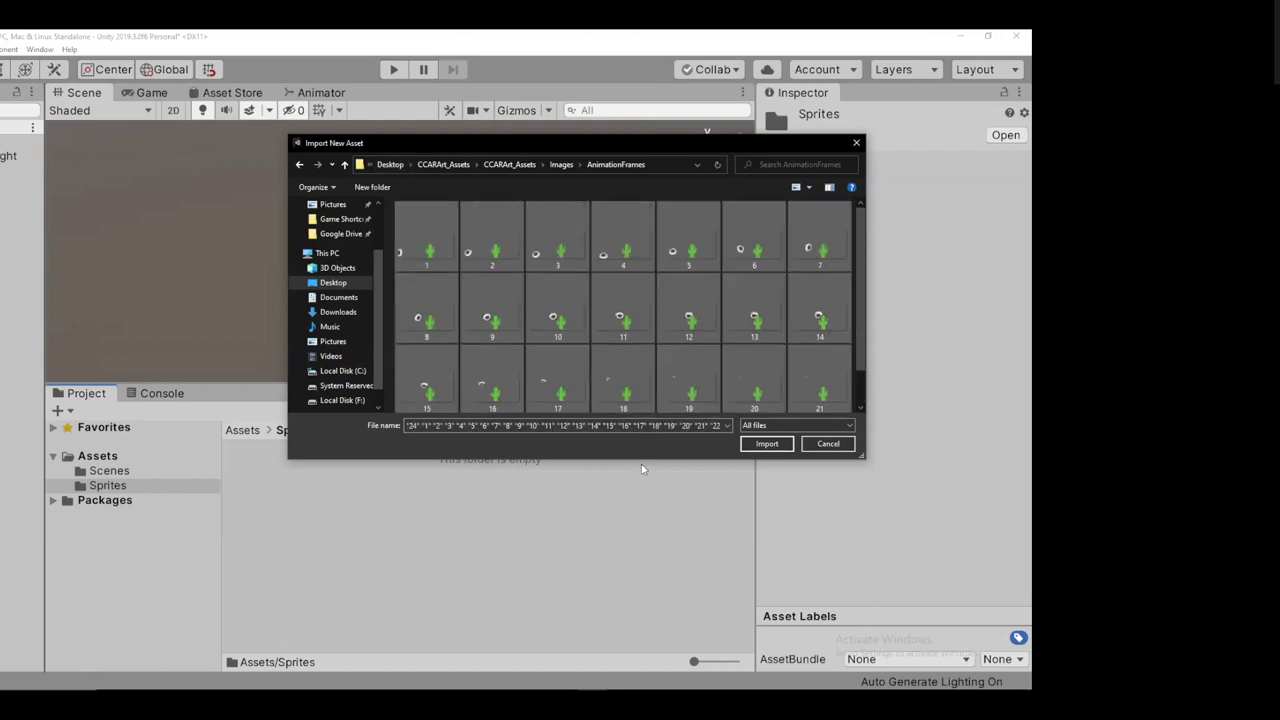
left_click_drag(641, 463, 641, 584)
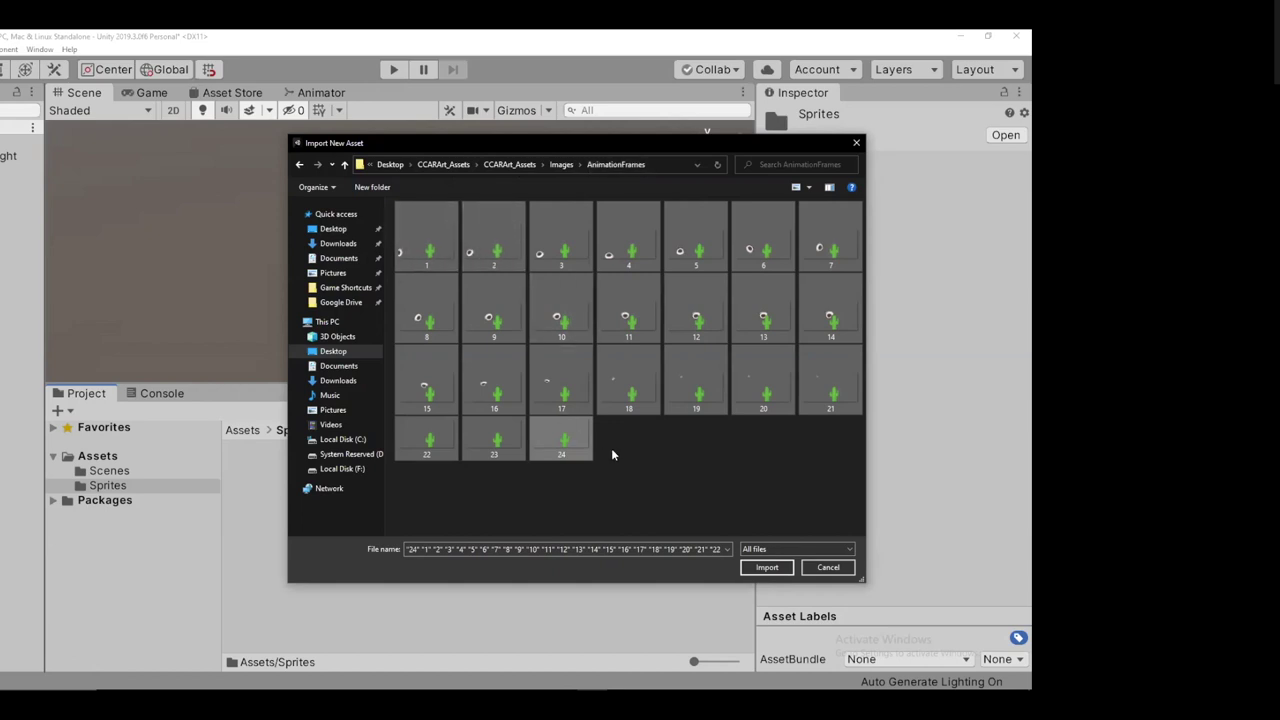
left_click(766, 568)
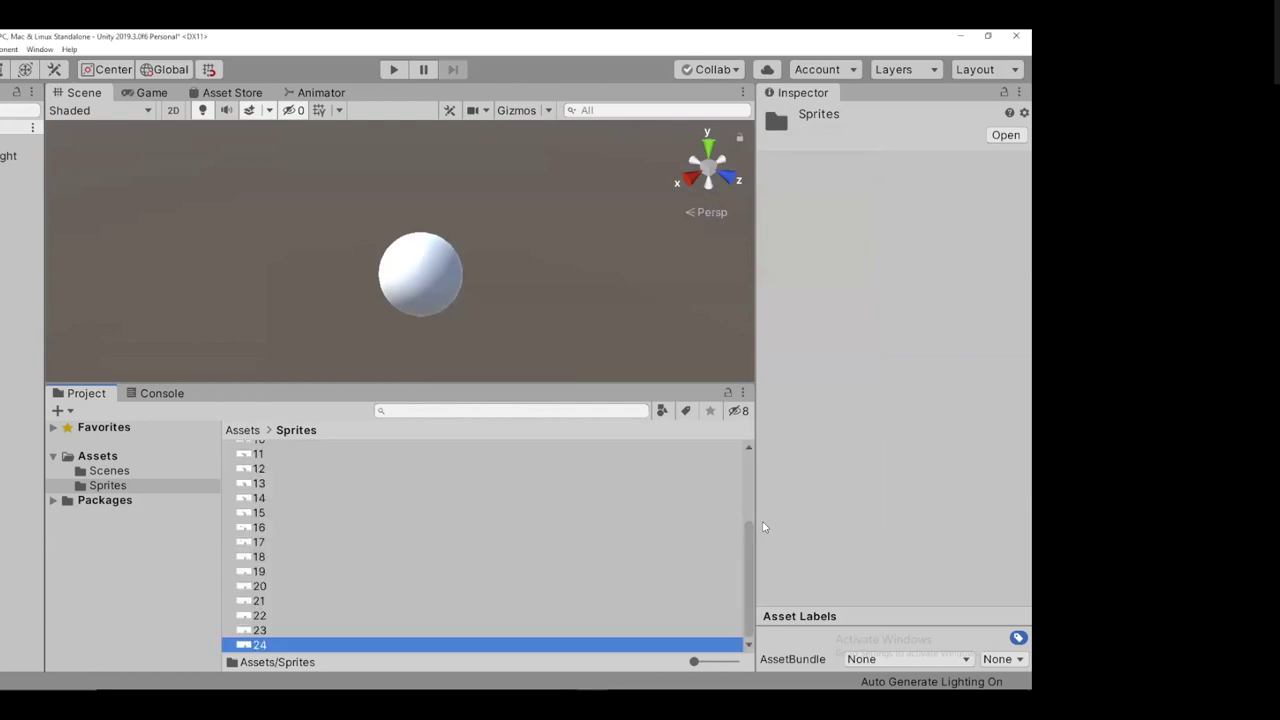
Make the Project area taller and display the imported sprites as large thumbnails, viewed from the first image
left_click_drag(577, 383, 593, 311)
left_click_drag(695, 664, 722, 662)
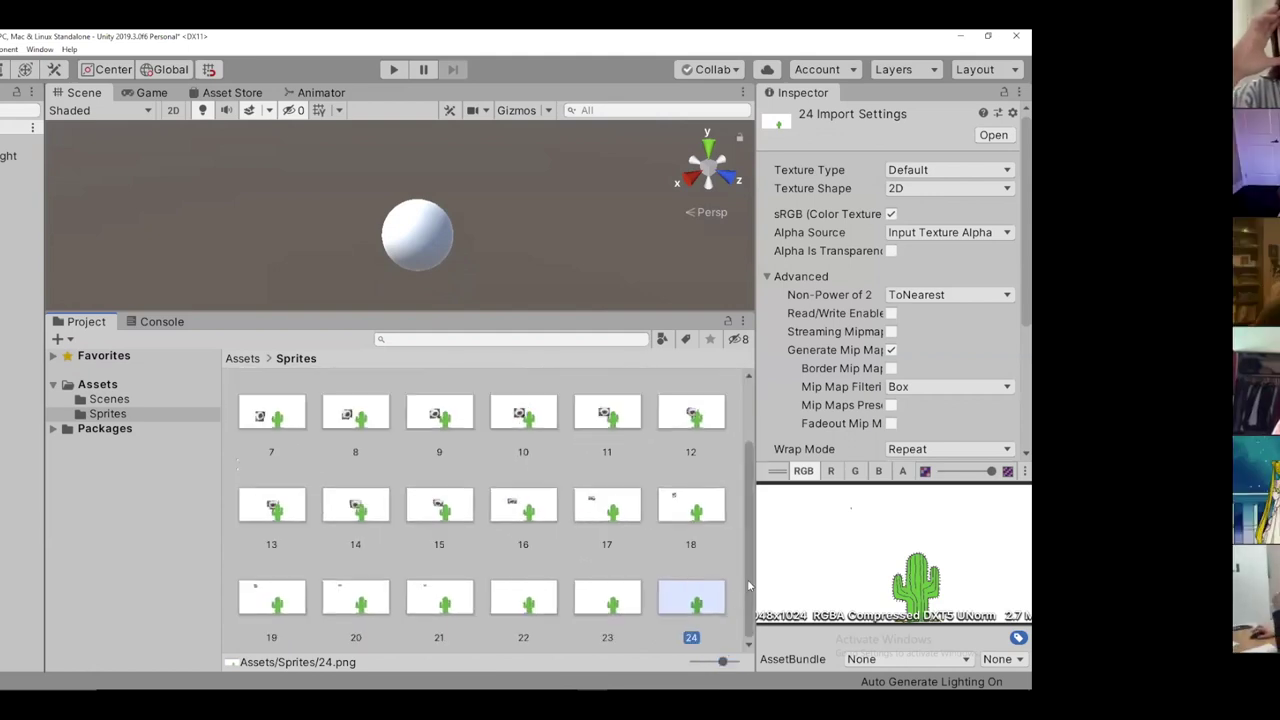
left_click_drag(752, 550, 758, 515)
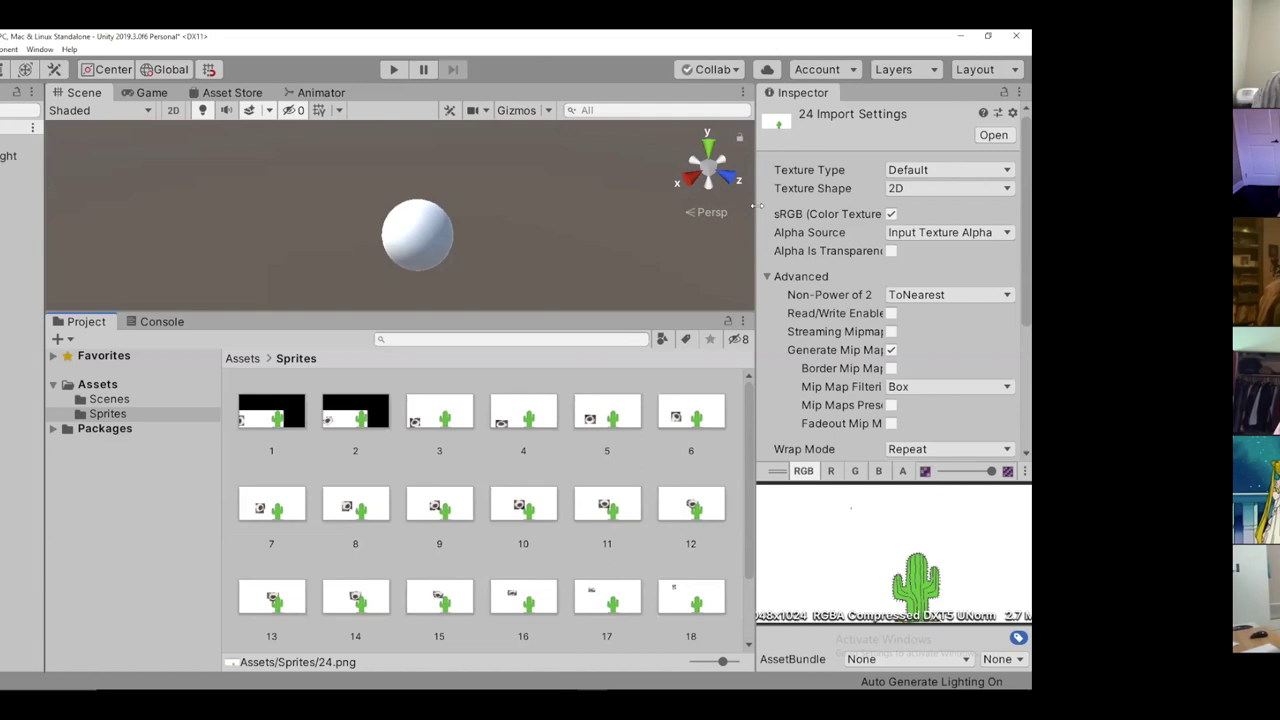
Widen the Inspector and review the import settings and previews of images 1 to 4
left_click_drag(757, 205, 564, 204)
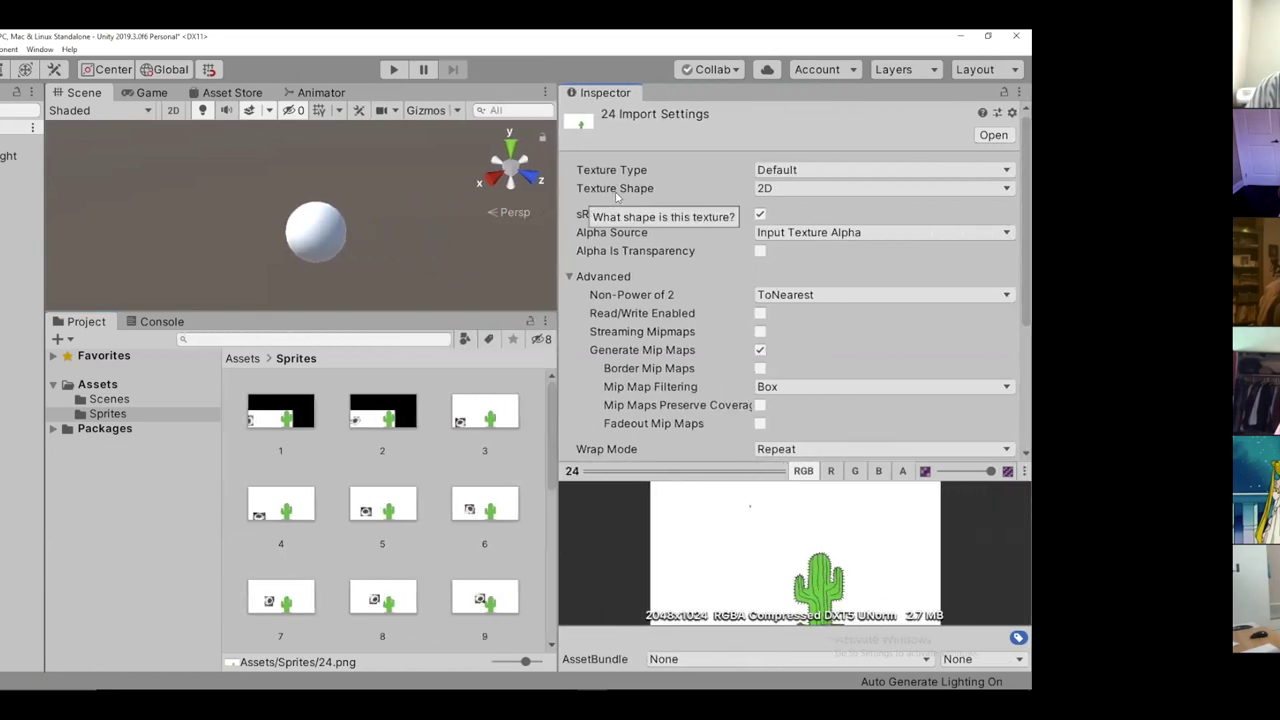
left_click_drag(551, 205, 584, 205)
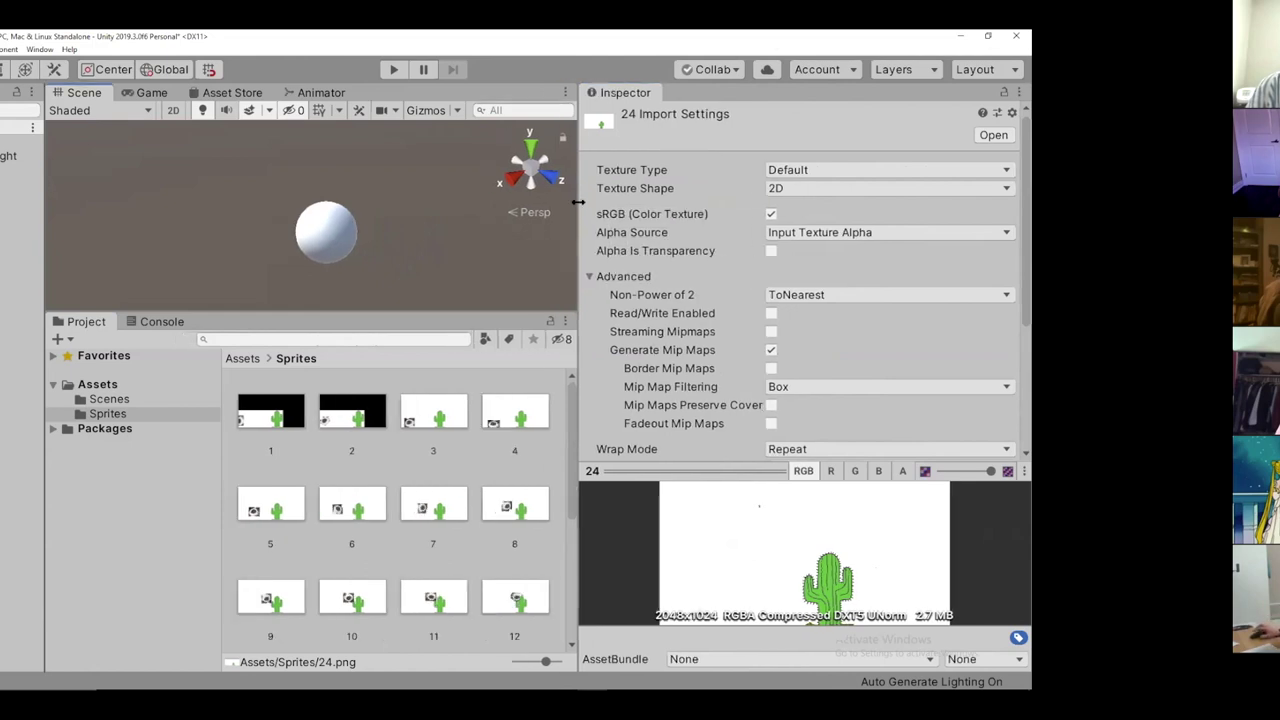
left_click(396, 474)
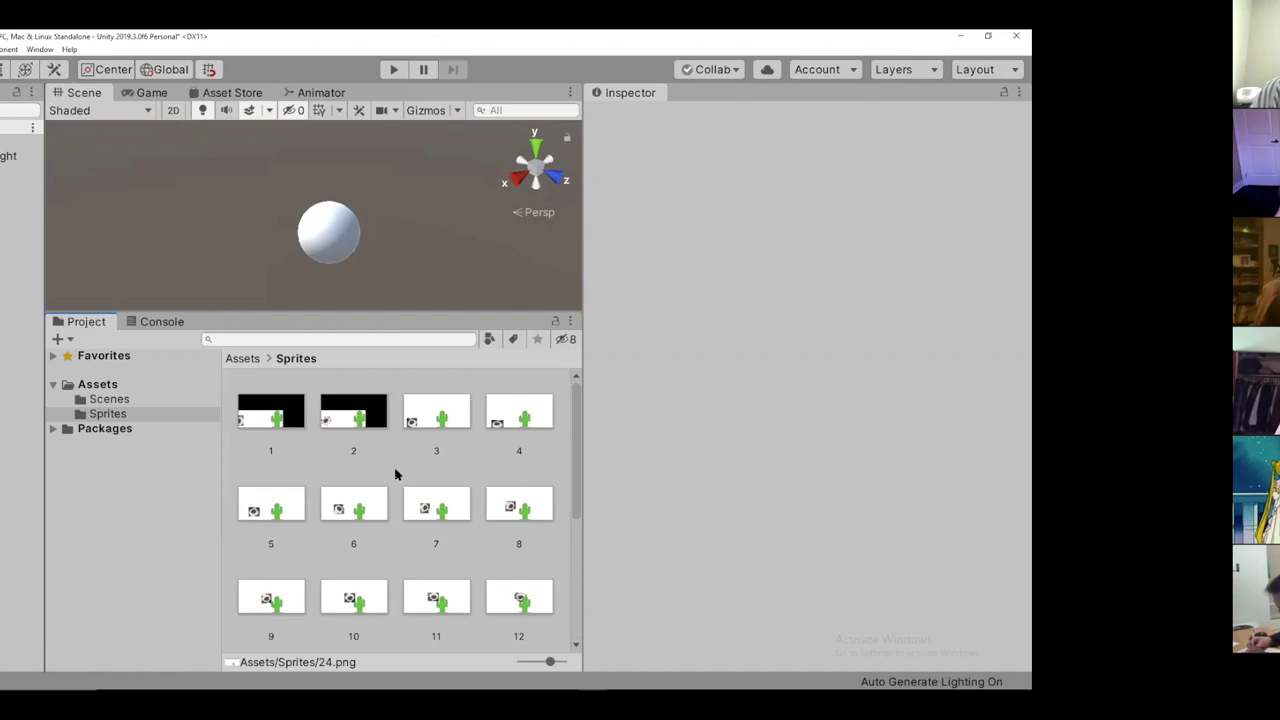
left_click(292, 411)
left_click(350, 412)
left_click(430, 415)
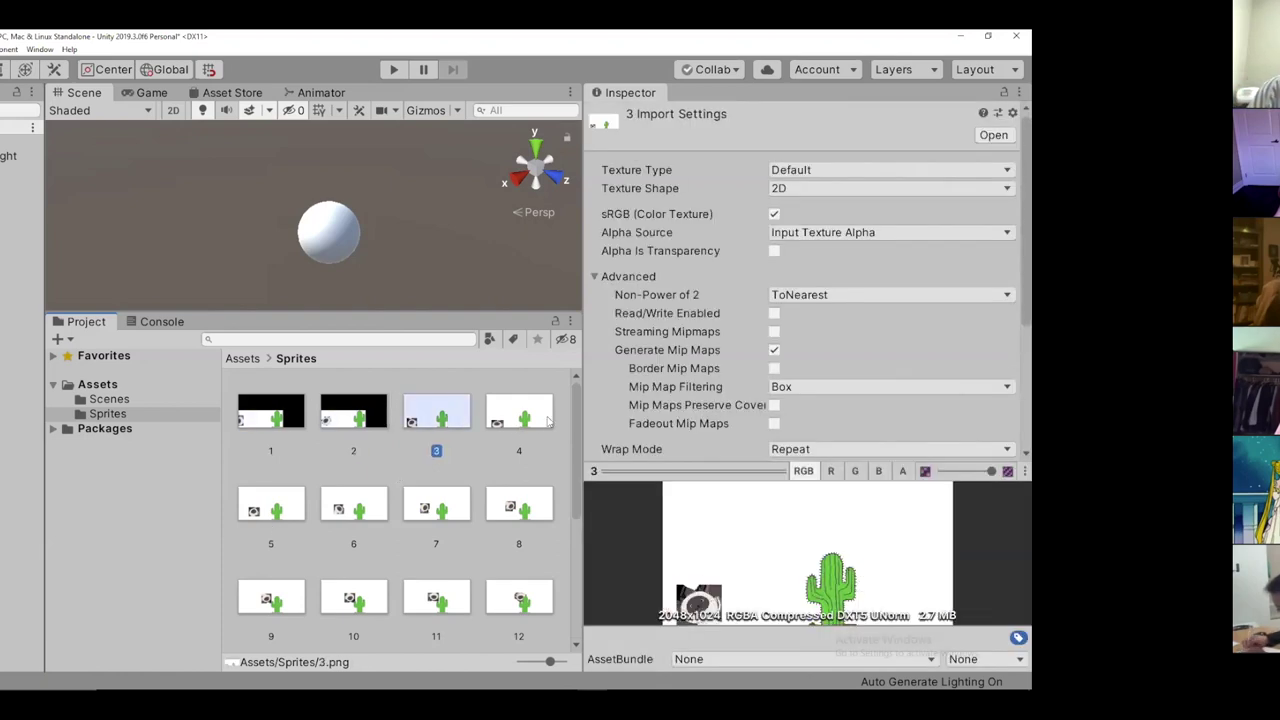
left_click(478, 430)
left_click(495, 424)
left_click(255, 412)
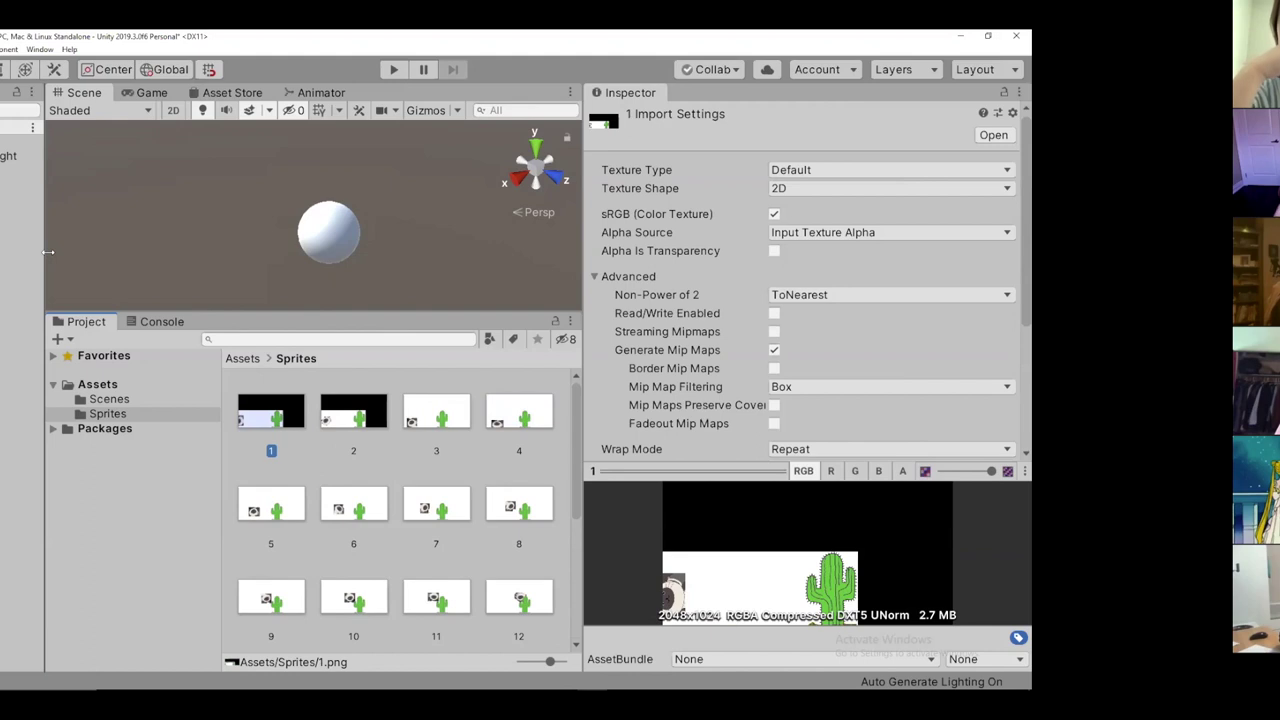
Widen the Hierarchy slightly, and narrow the project folder tree and the Inspector to give the thumbnails more room
left_click_drag(48, 252, 162, 280)
left_click_drag(162, 366, 70, 366)
left_click_drag(247, 410, 197, 403)
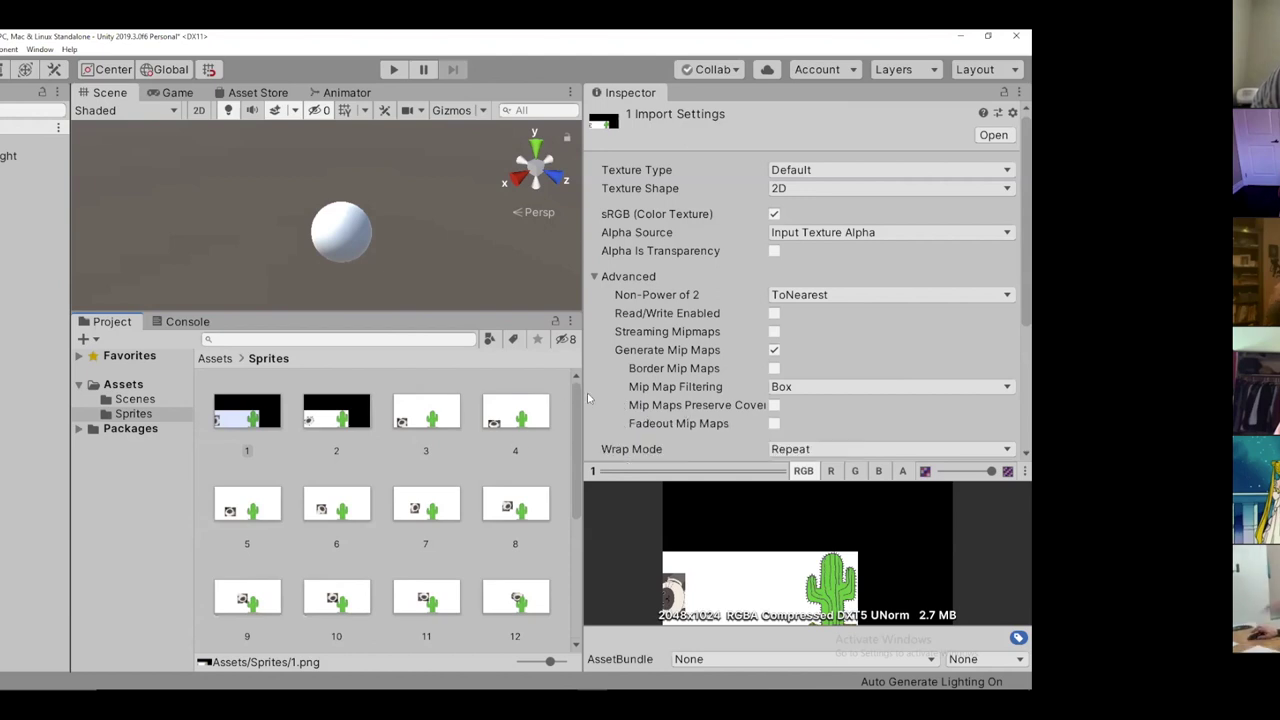
left_click_drag(584, 395, 716, 401)
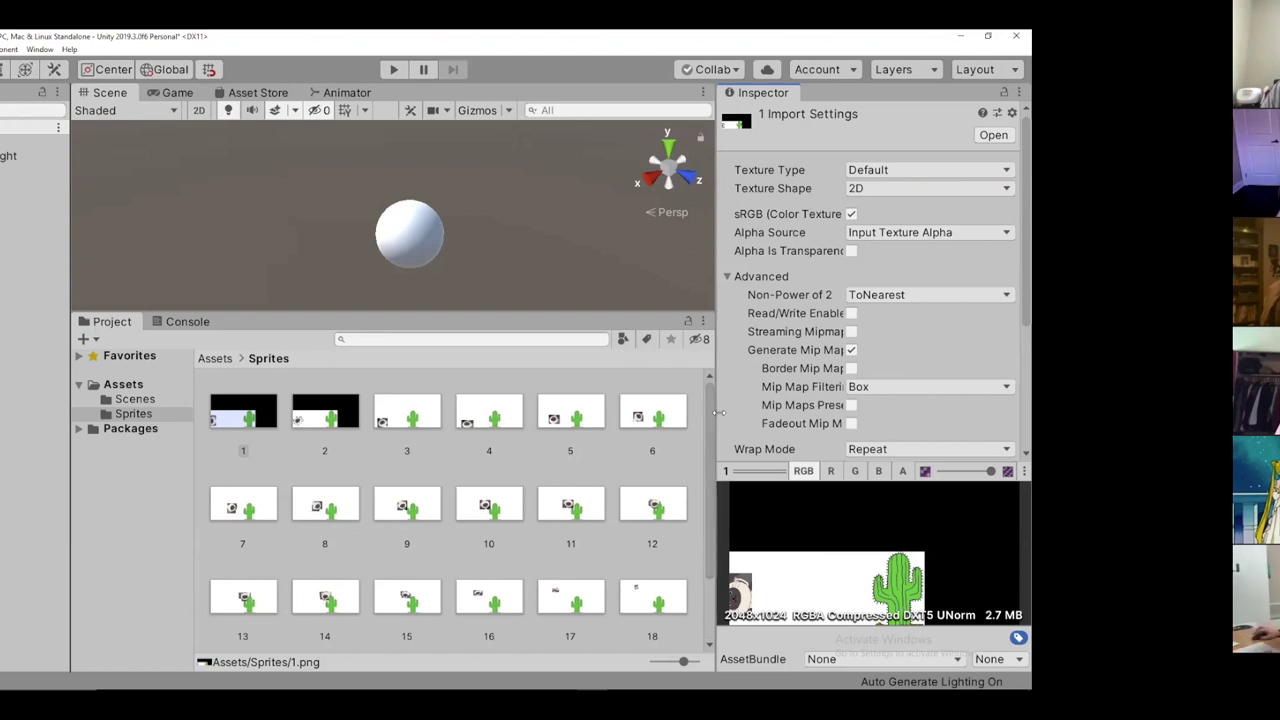
Select all 24 images in the Sprites folder and widen the Inspector to show their shared import settings
left_click(200, 321)
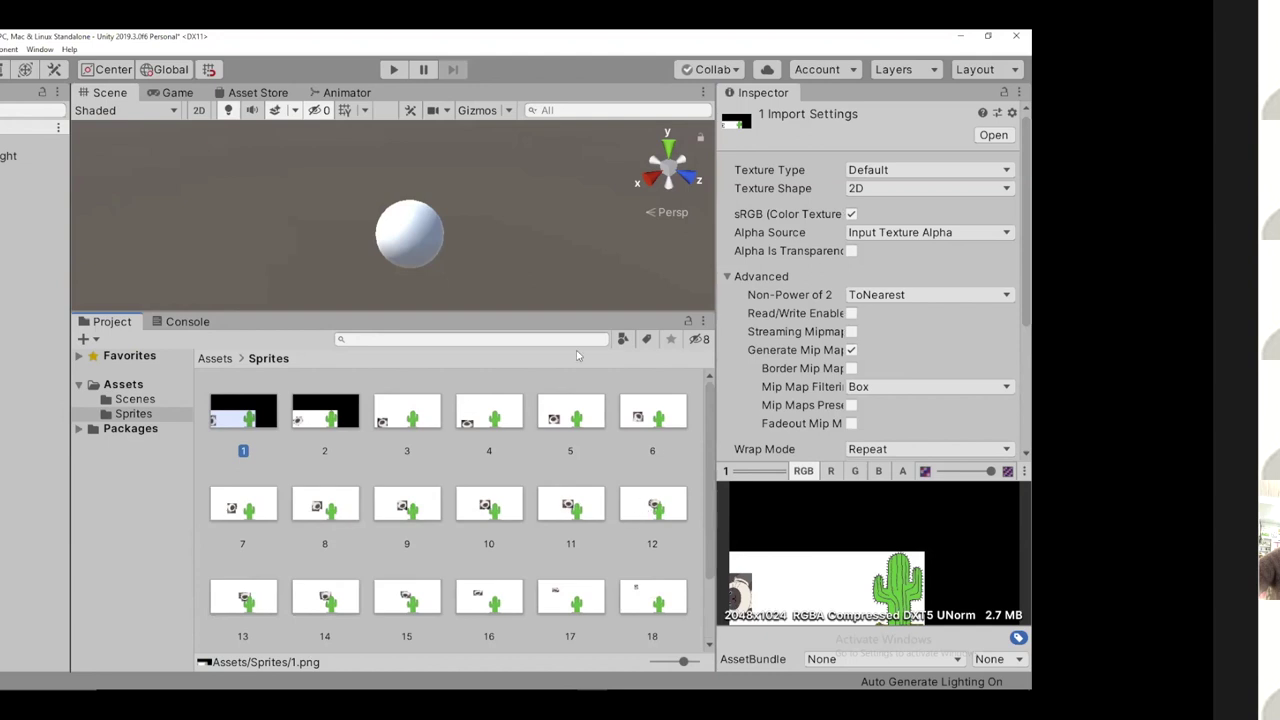
scroll(626, 443, "down", 3)
scroll(626, 430, "up", 3)
scroll(636, 446, "down", 3)
left_click(637, 604, "shift")
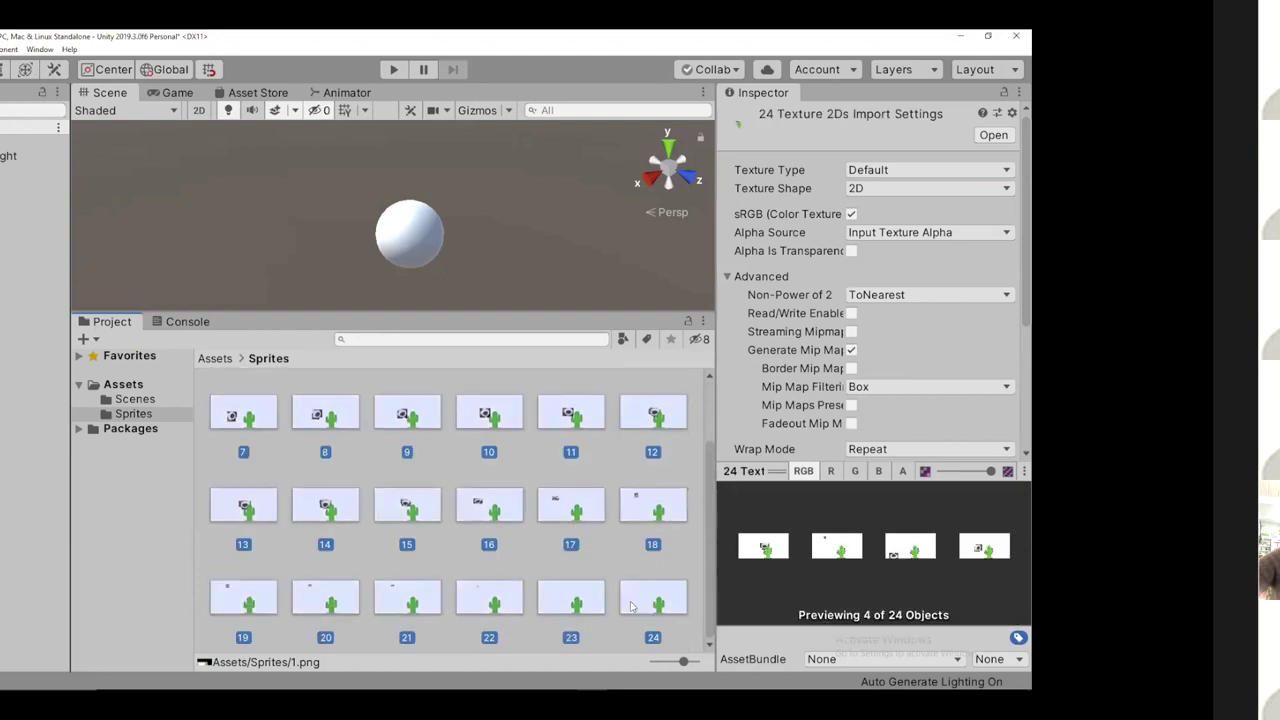
left_click_drag(716, 278, 573, 258)
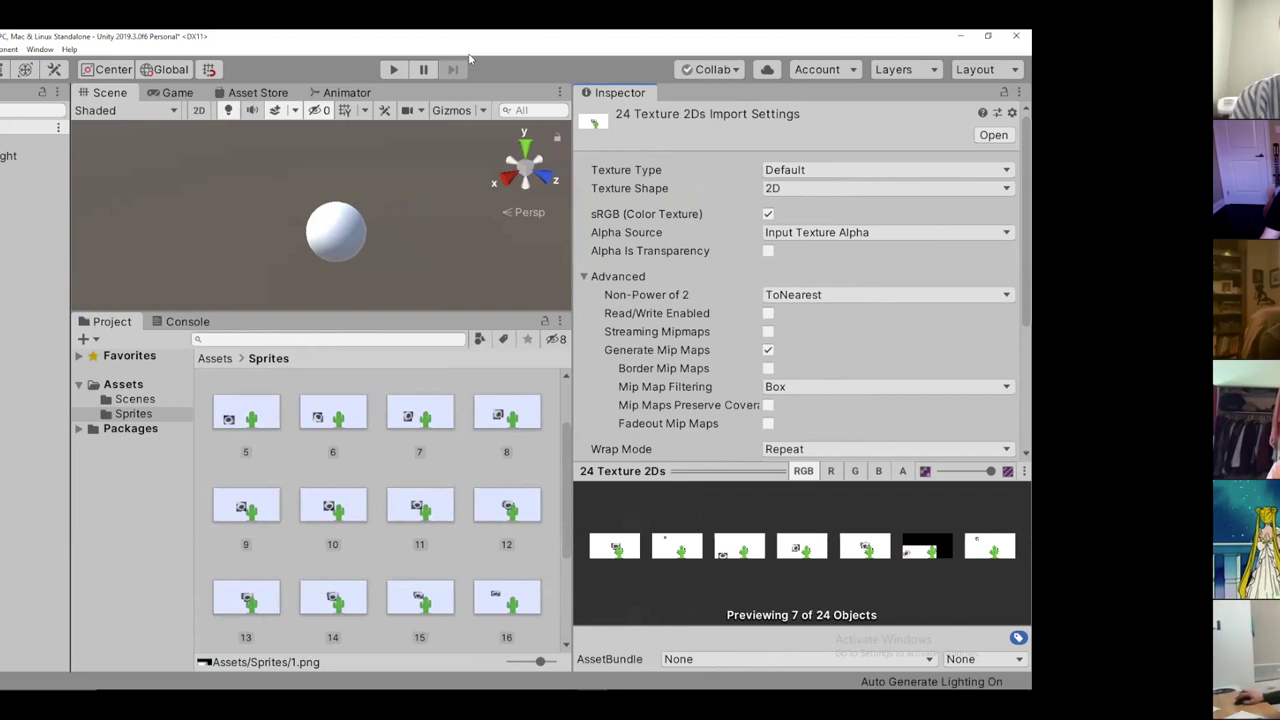
Set the texture type of all 24 images to Sprite (2D and UI) and apply the import settings
left_click_drag(478, 153, 645, 150)
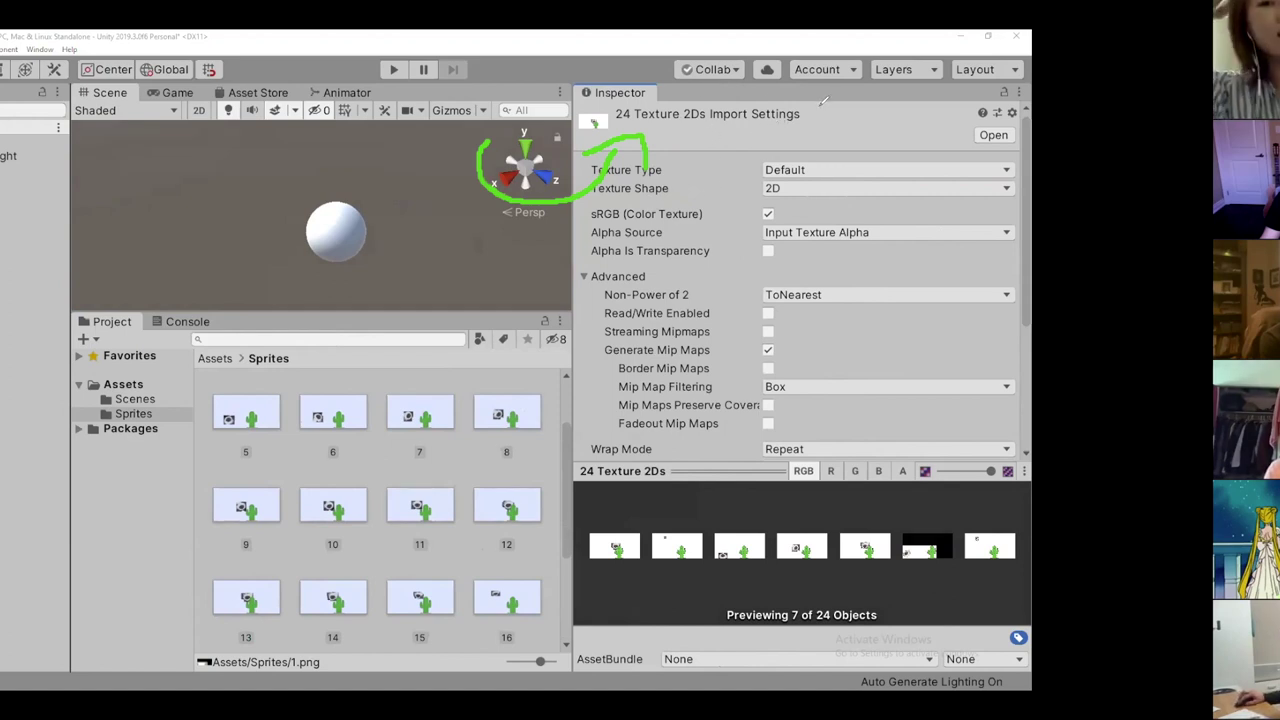
mouse_move(825, 108)
left_mouse_down()
mouse_move(824, 157)
mouse_move(840, 127)
left_mouse_up()
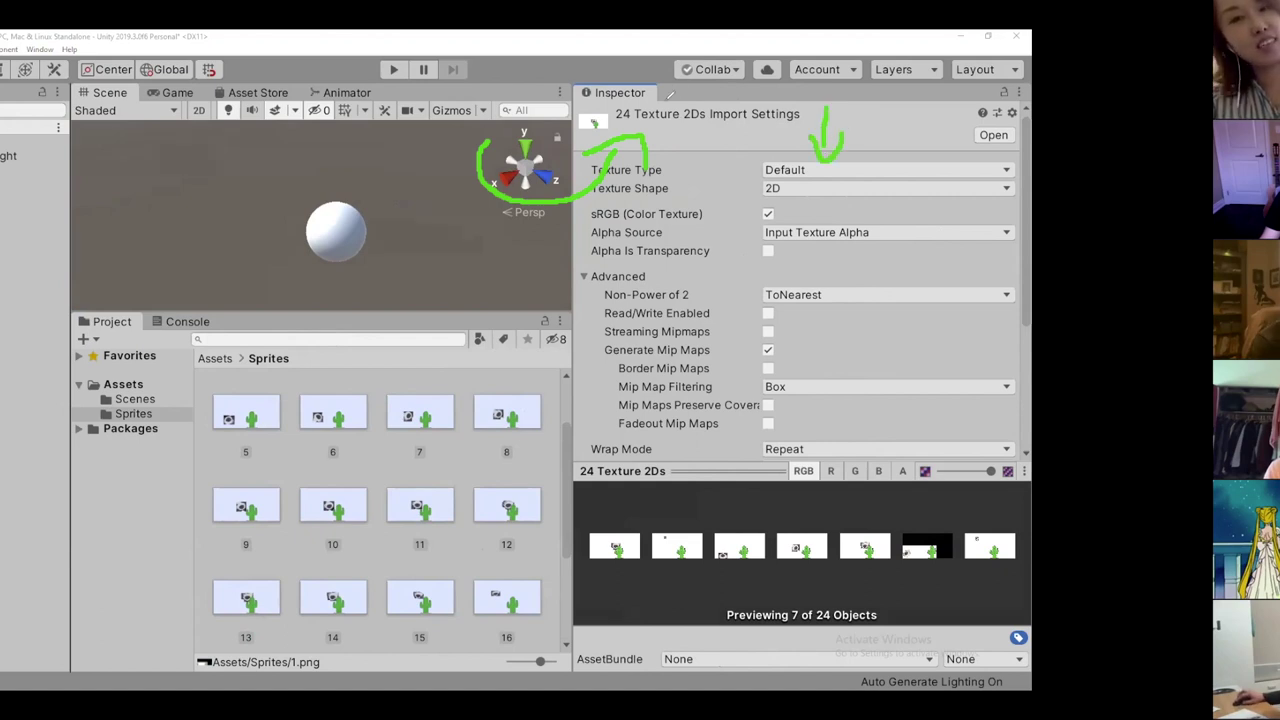
left_click(831, 170)
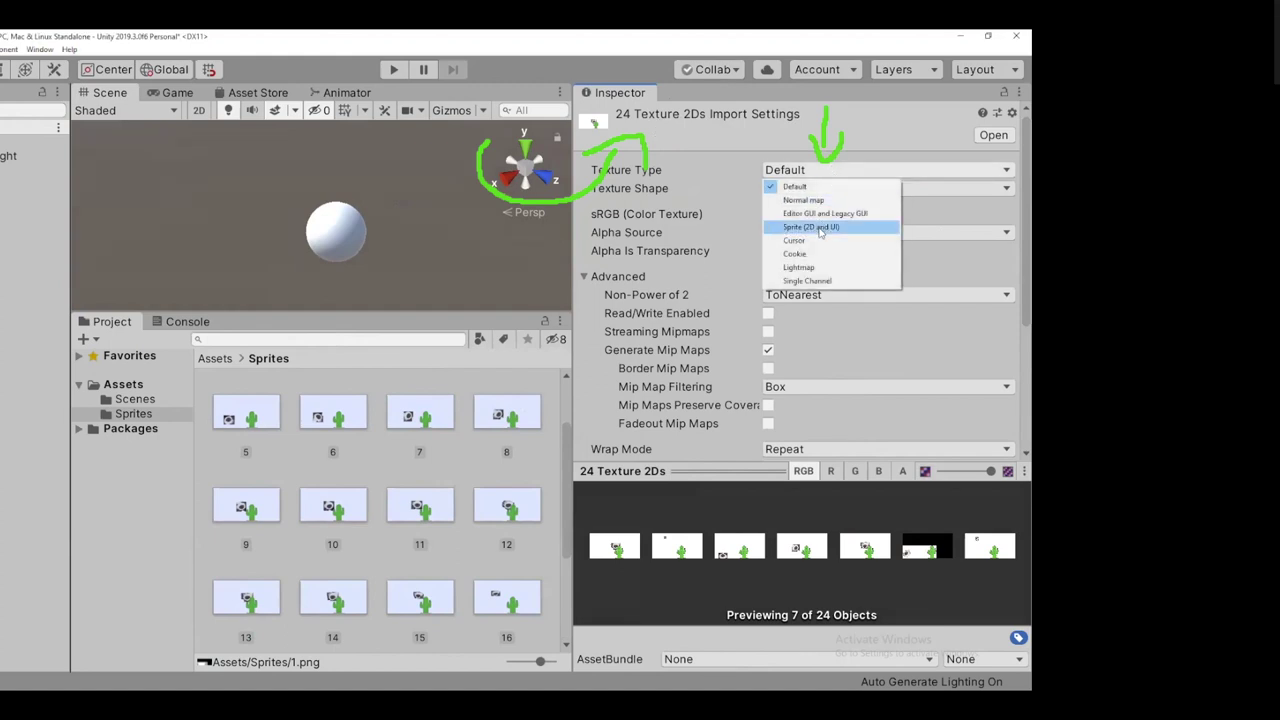
left_click(820, 228)
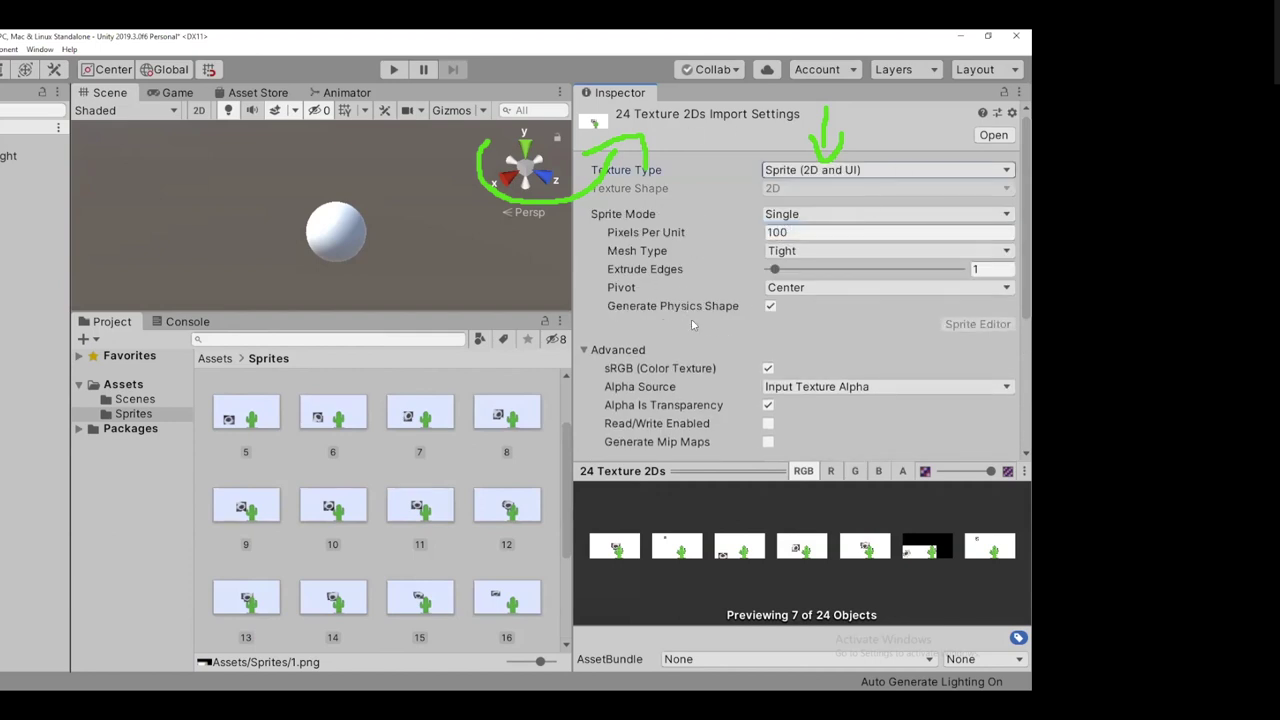
scroll(697, 323, "down", 4)
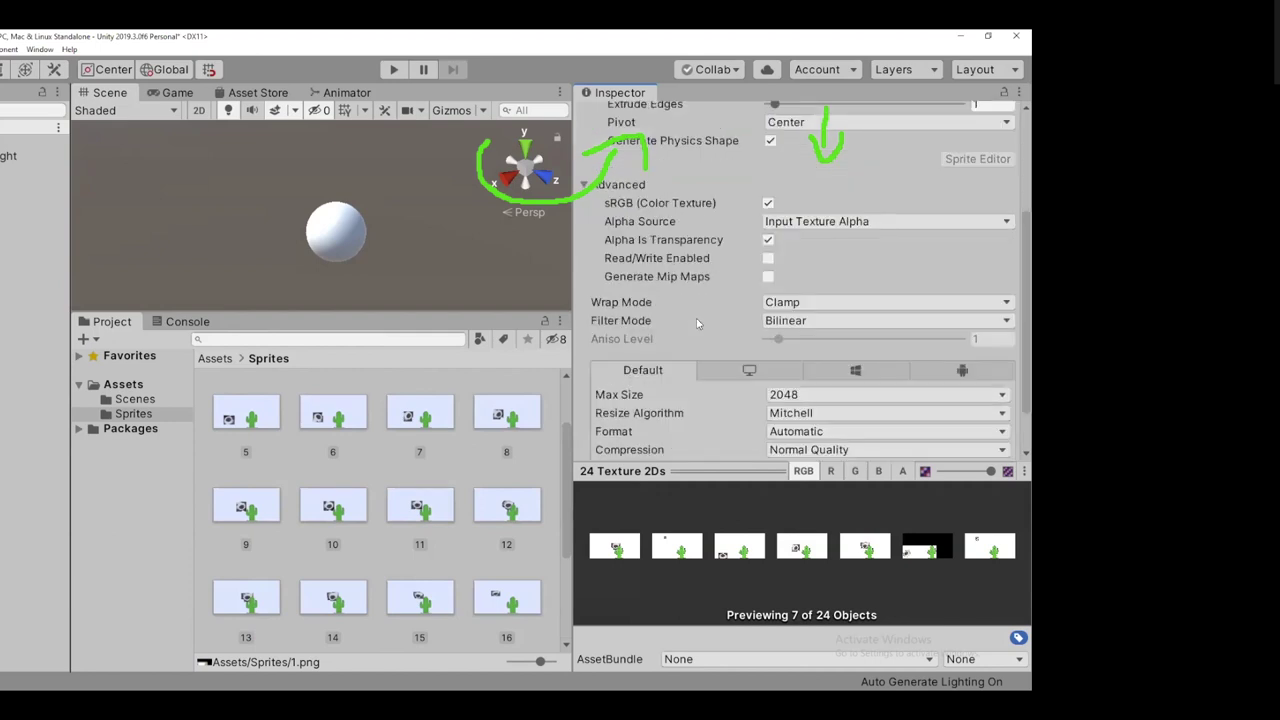
scroll(697, 323, "down", 1)
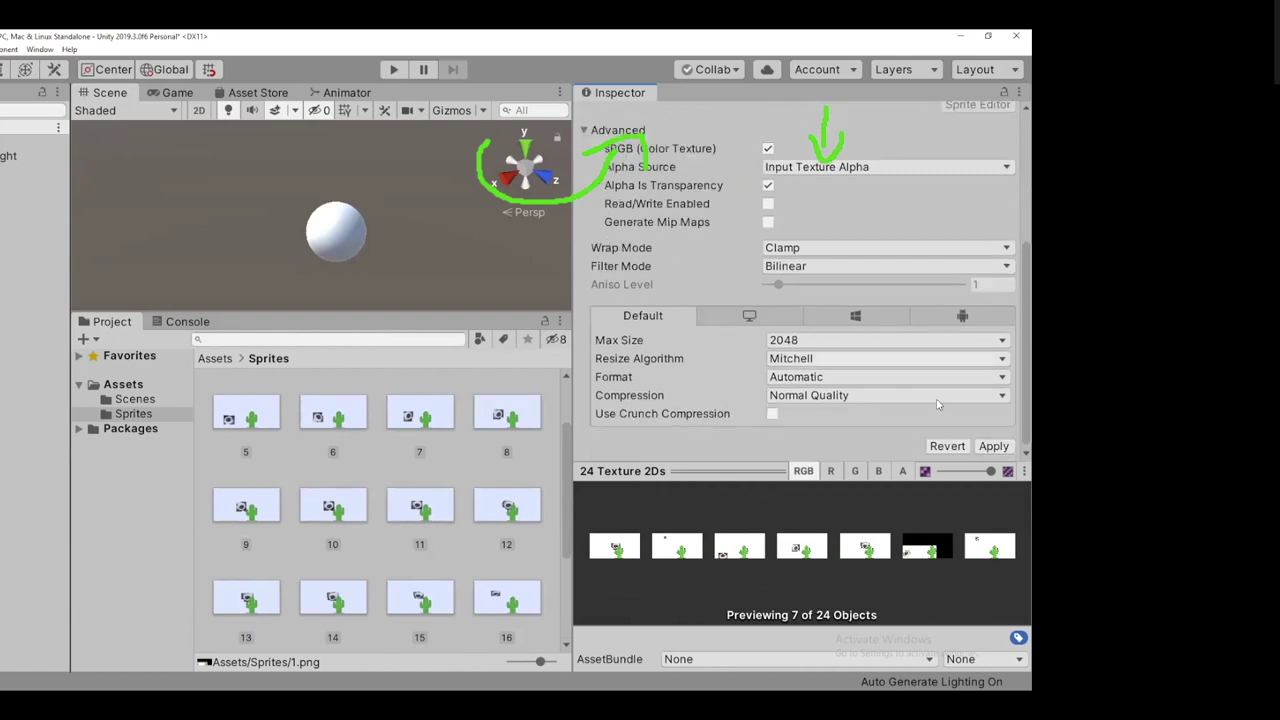
scroll(750, 216, "up", 5)
scroll(753, 215, "up", 2)
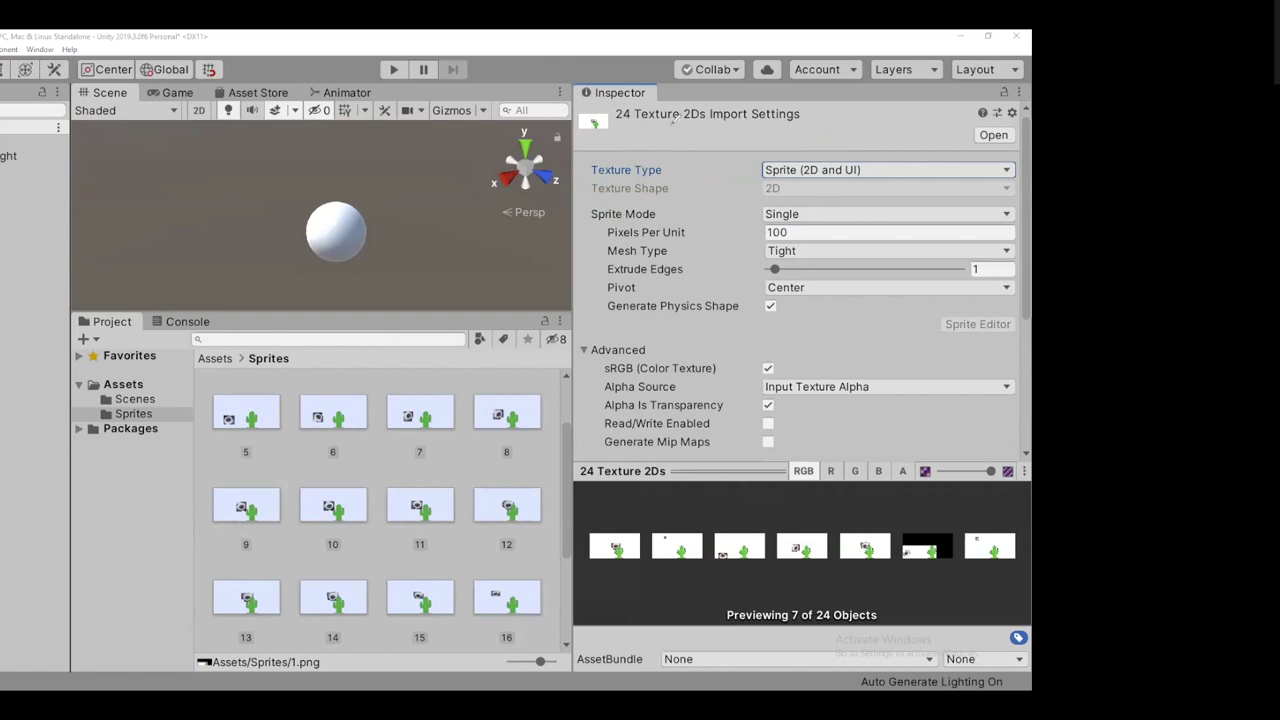
scroll(979, 452, "down", 3)
left_click(992, 446)
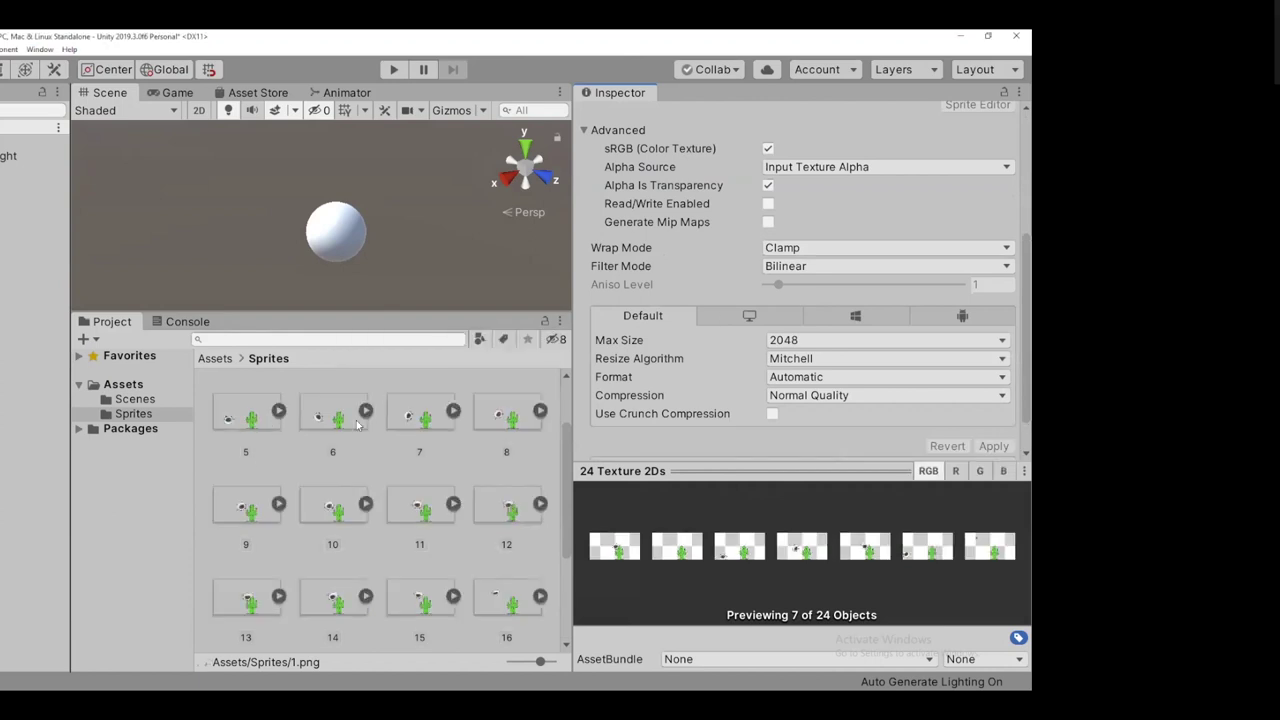
Return to the first thumbnails, enlarge the Scene view, and collapse the Advanced group of the import settings
scroll(500, 440, "down", 1)
left_click_drag(568, 482, 558, 412)
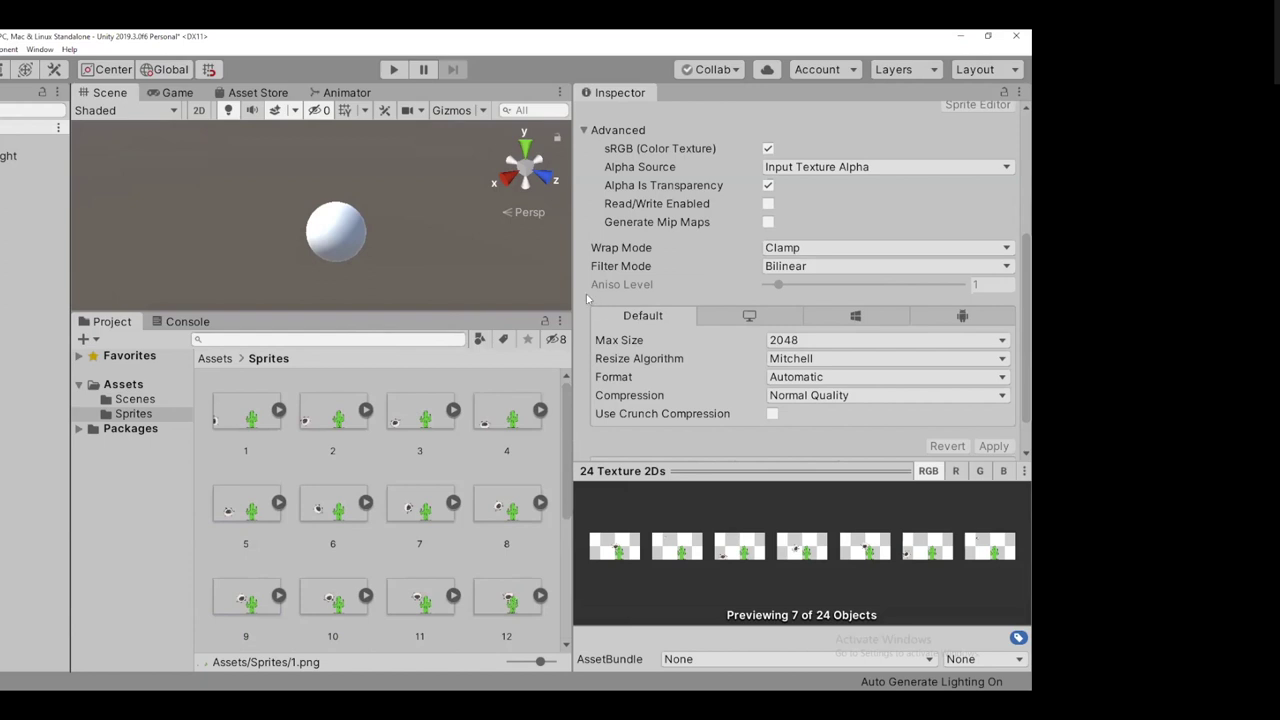
left_click_drag(571, 294, 600, 411)
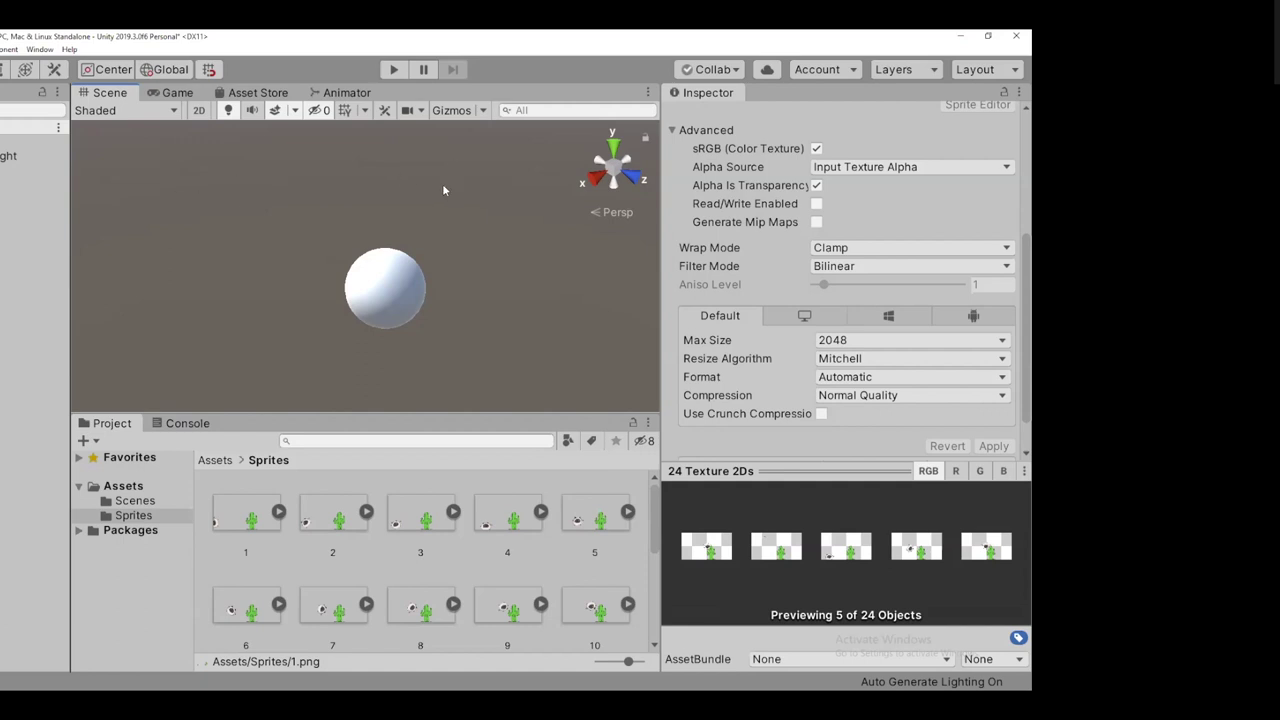
left_click(40, 49)
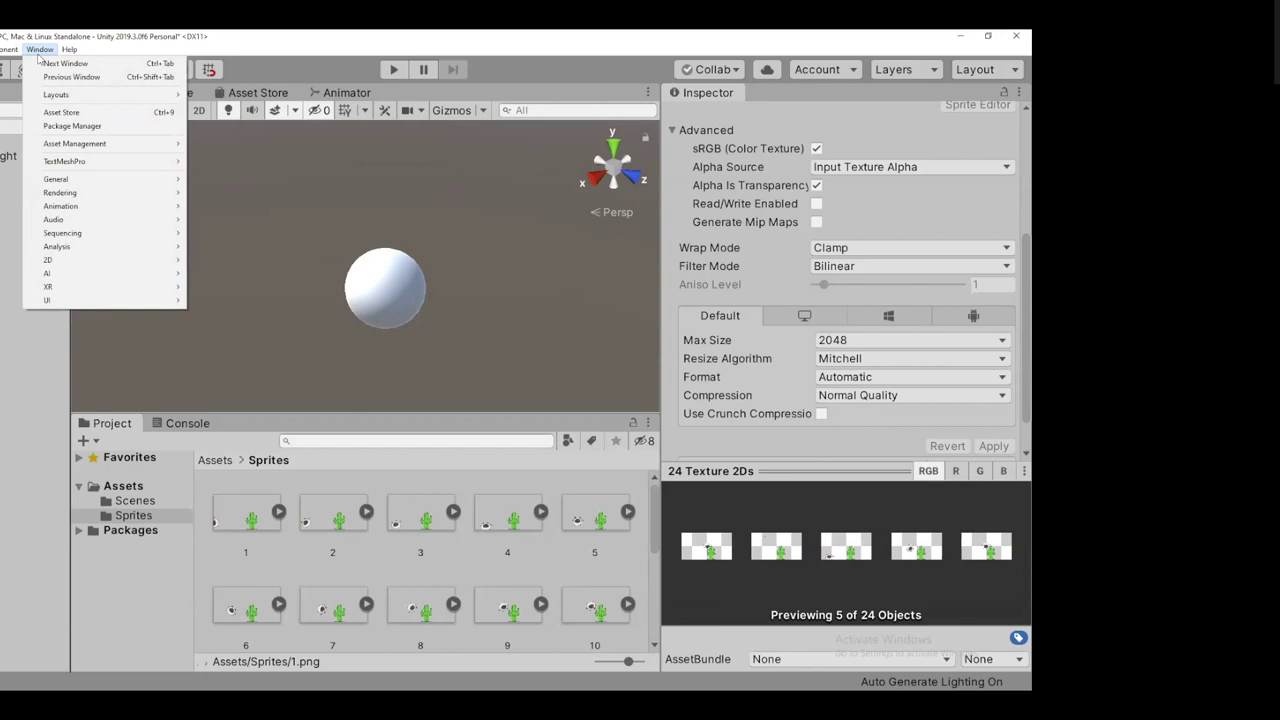
left_click(705, 130)
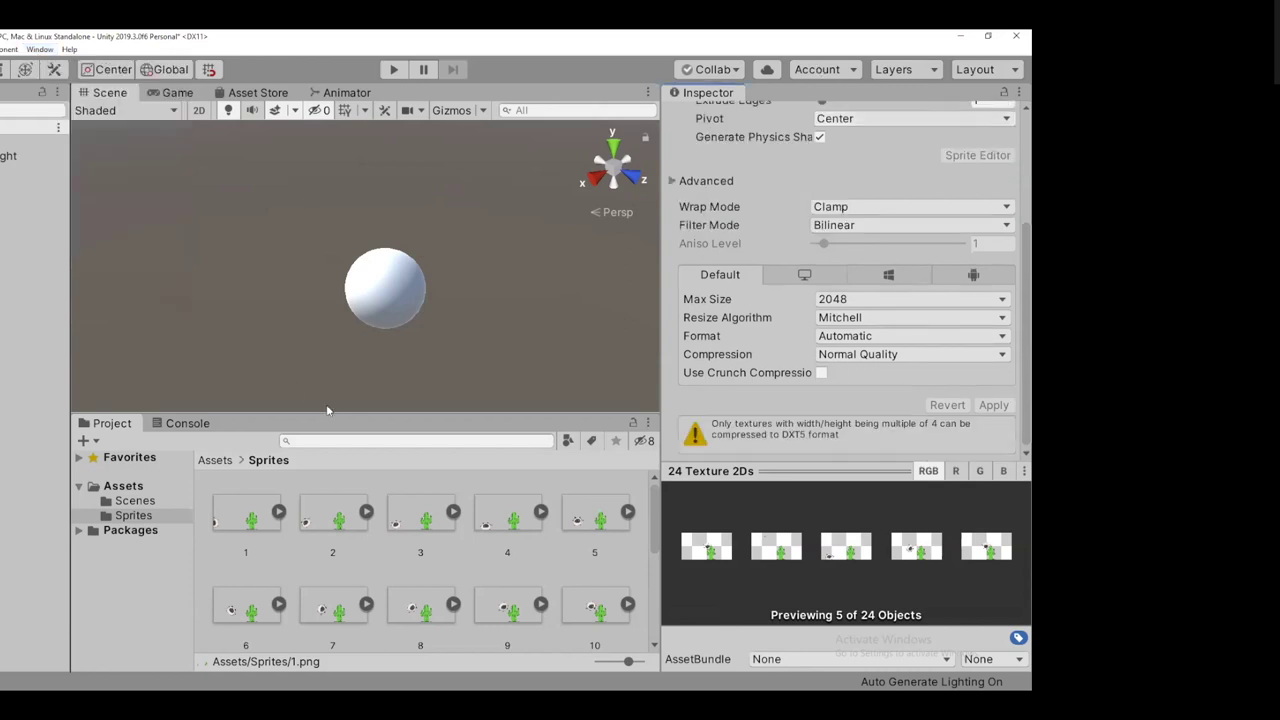
Enlarge the Project area and the Inspector, and review the import settings, previews and texture type of images 1 and 2
left_click_drag(370, 413, 372, 288)
left_click(240, 395)
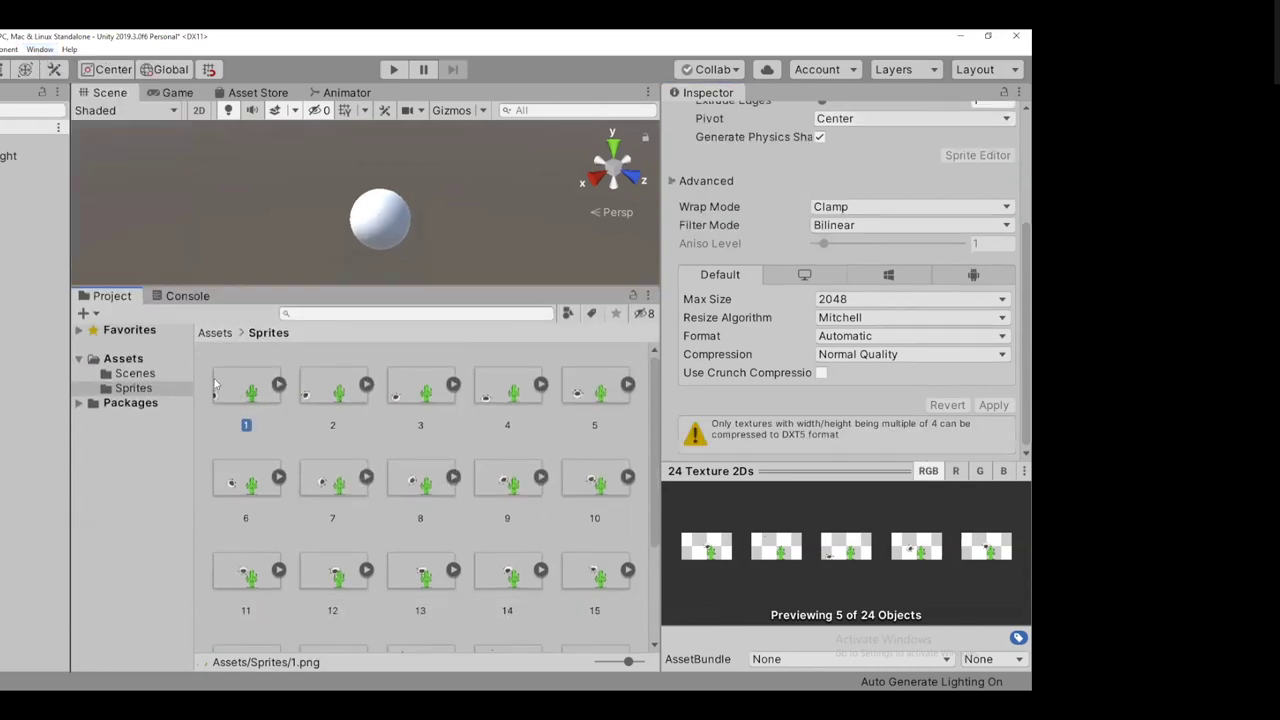
left_click_drag(660, 521, 542, 521)
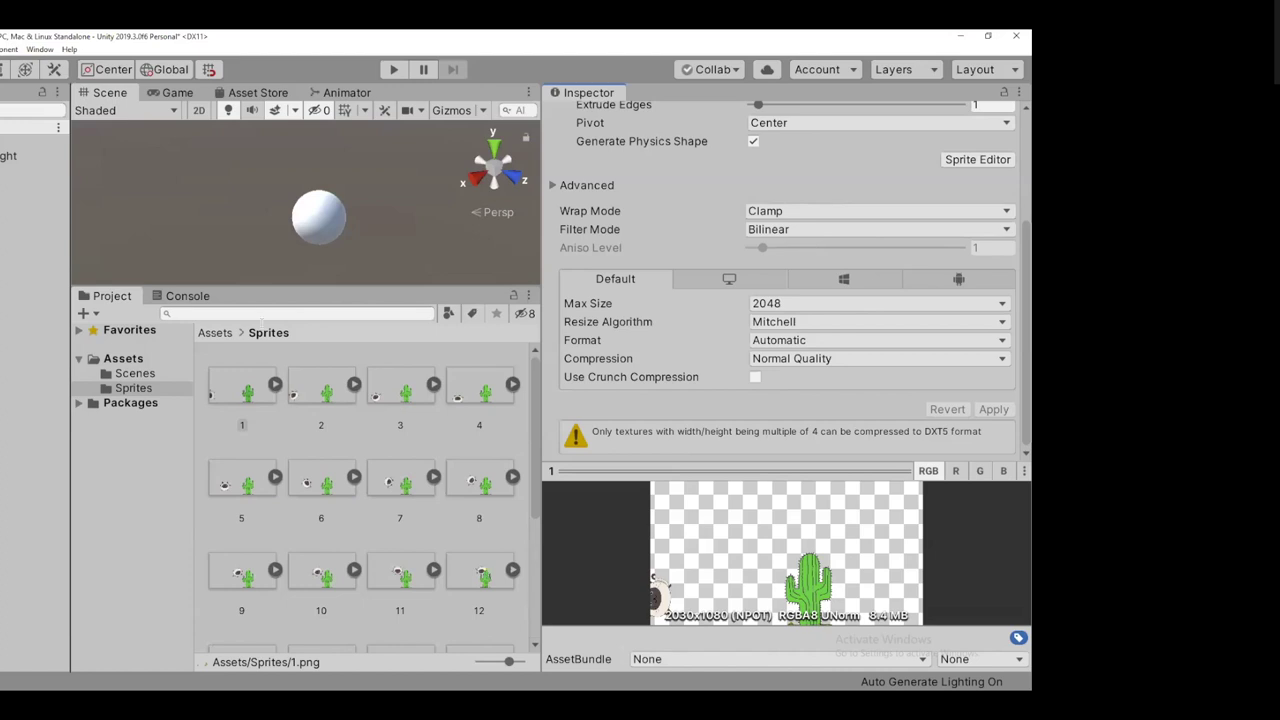
left_click(321, 390)
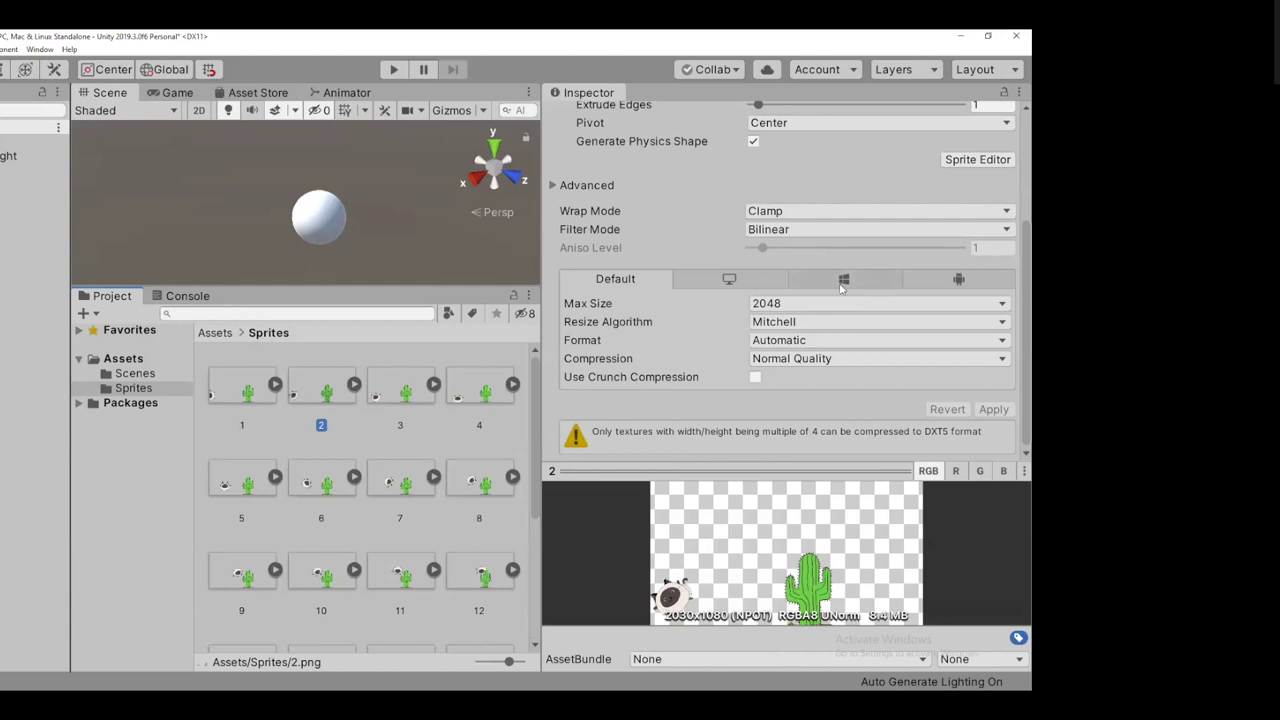
scroll(842, 288, "up", 3)
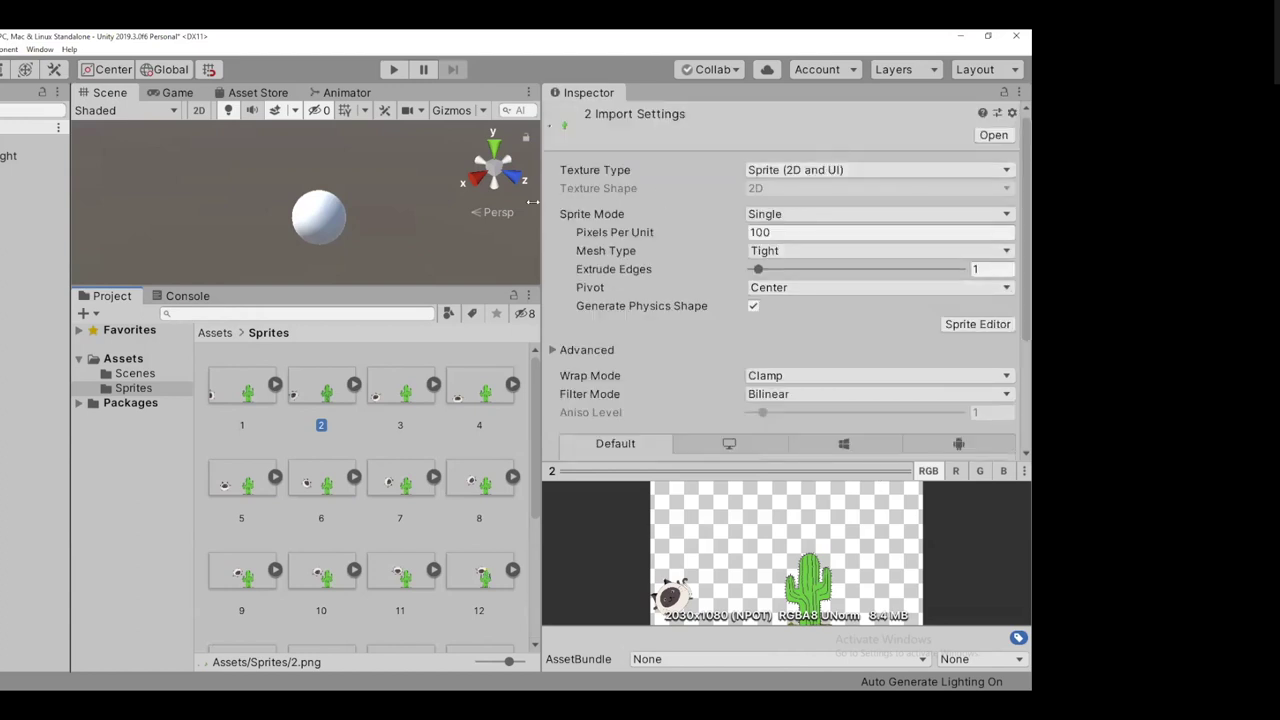
left_click_drag(541, 200, 515, 200)
left_click(804, 172)
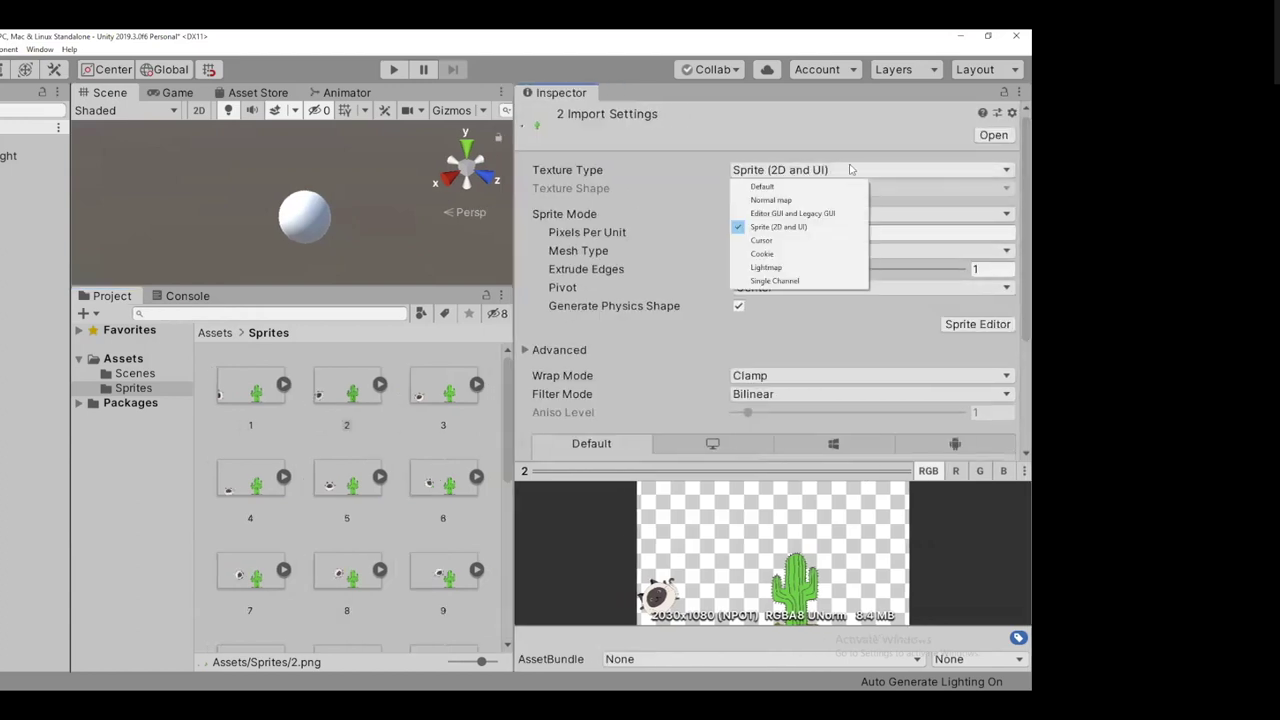
left_click(930, 172)
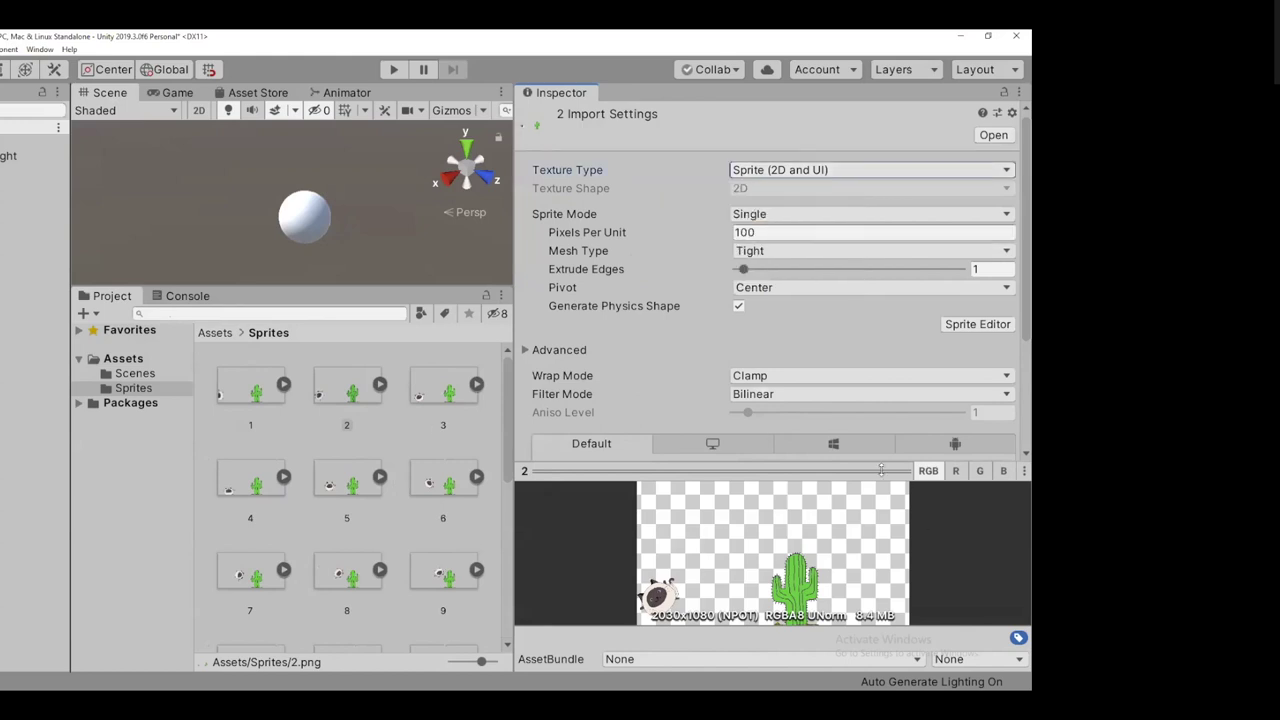
left_click(507, 550)
left_click(507, 420)
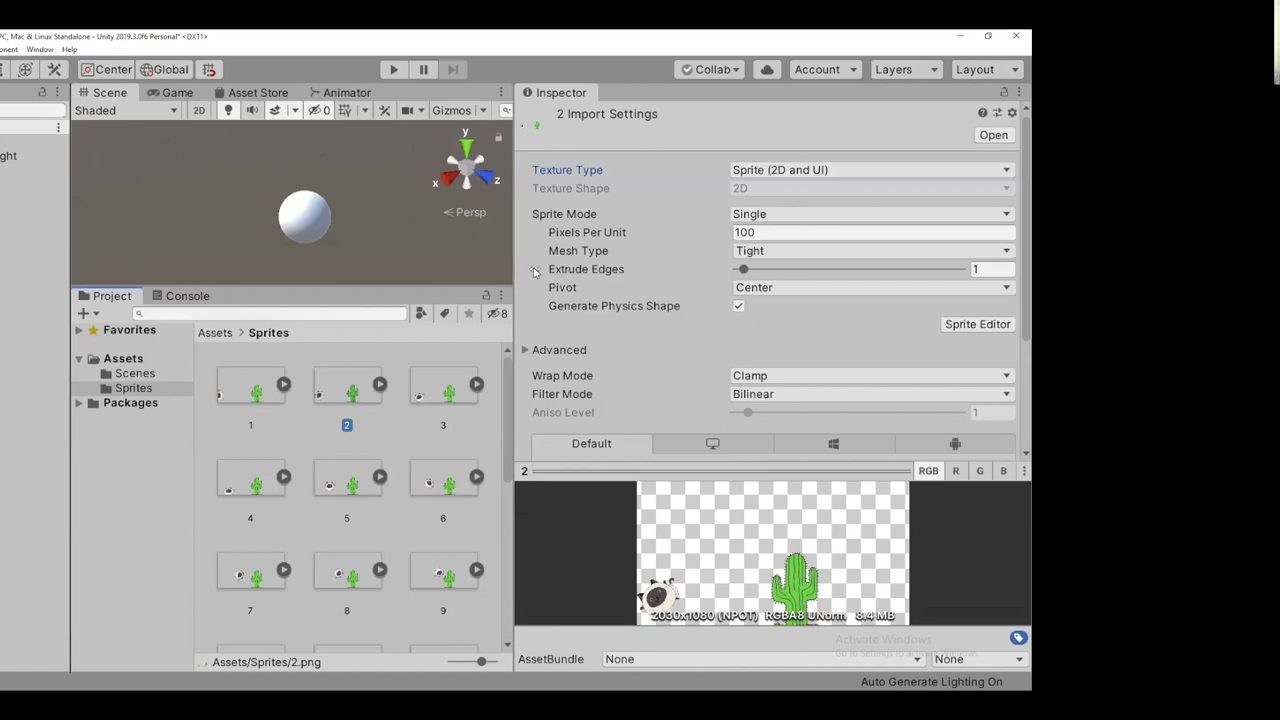
Narrow the Inspector and shorten the Project area to give the Scene view more room
left_click_drag(513, 261, 766, 270)
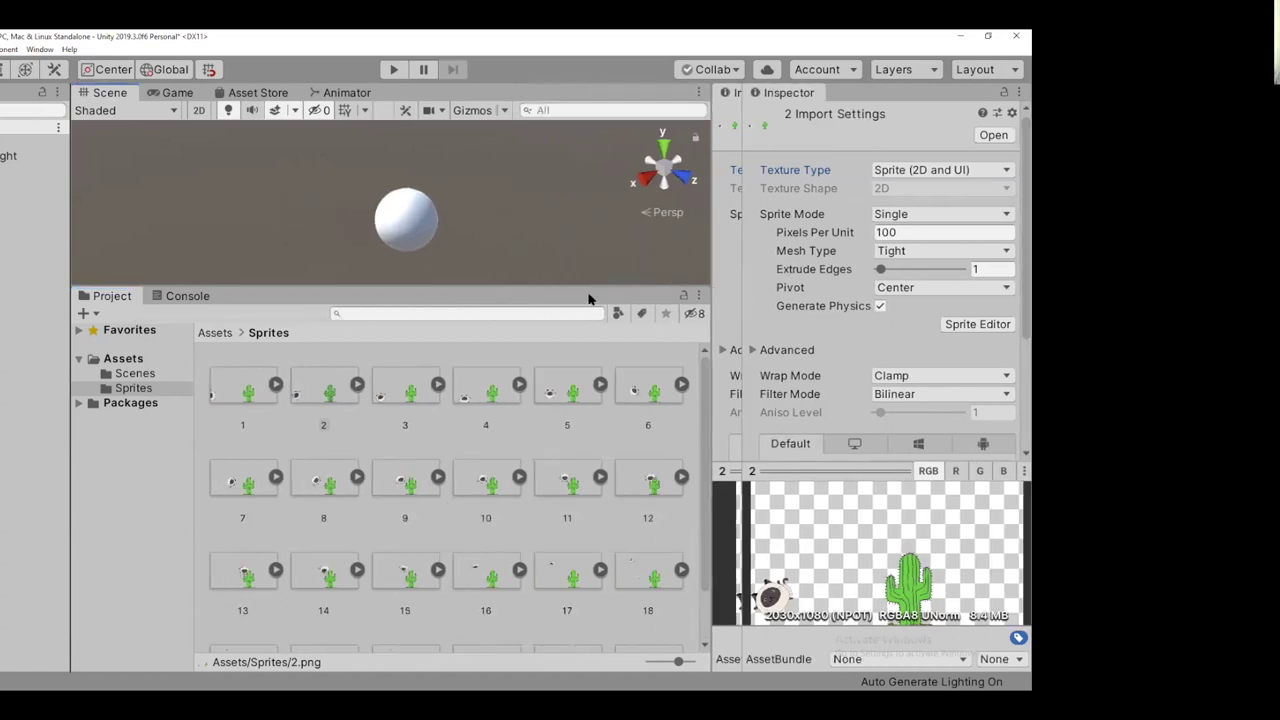
left_click_drag(593, 285, 580, 360)
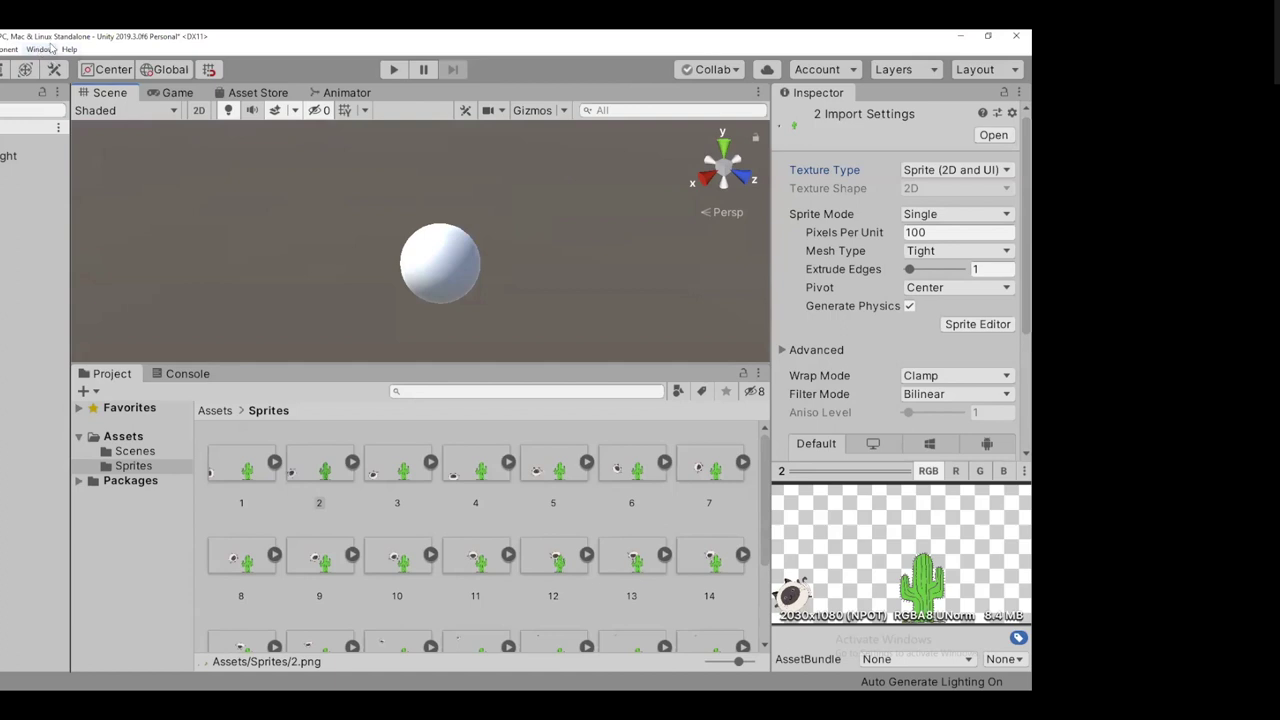
Open the Package Manager, look through the package list, and show the details of the Vuforia Engine AR package
left_click(39, 50)
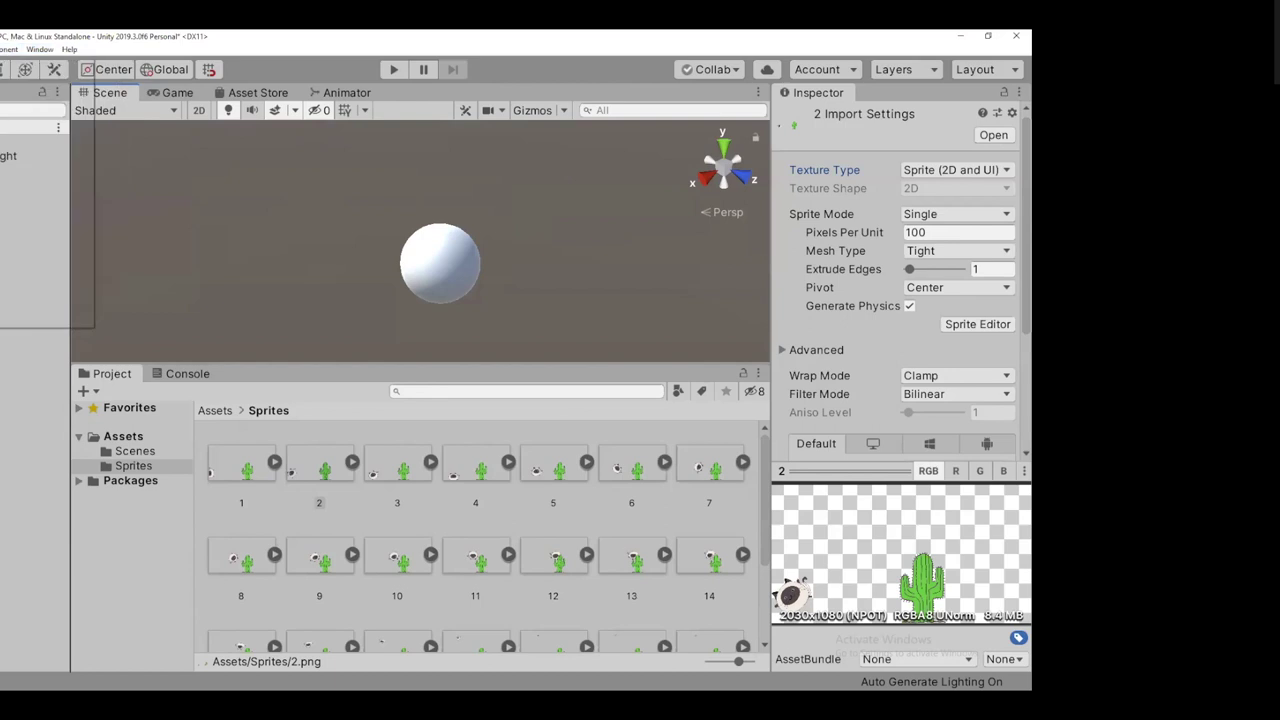
left_click(2, 49)
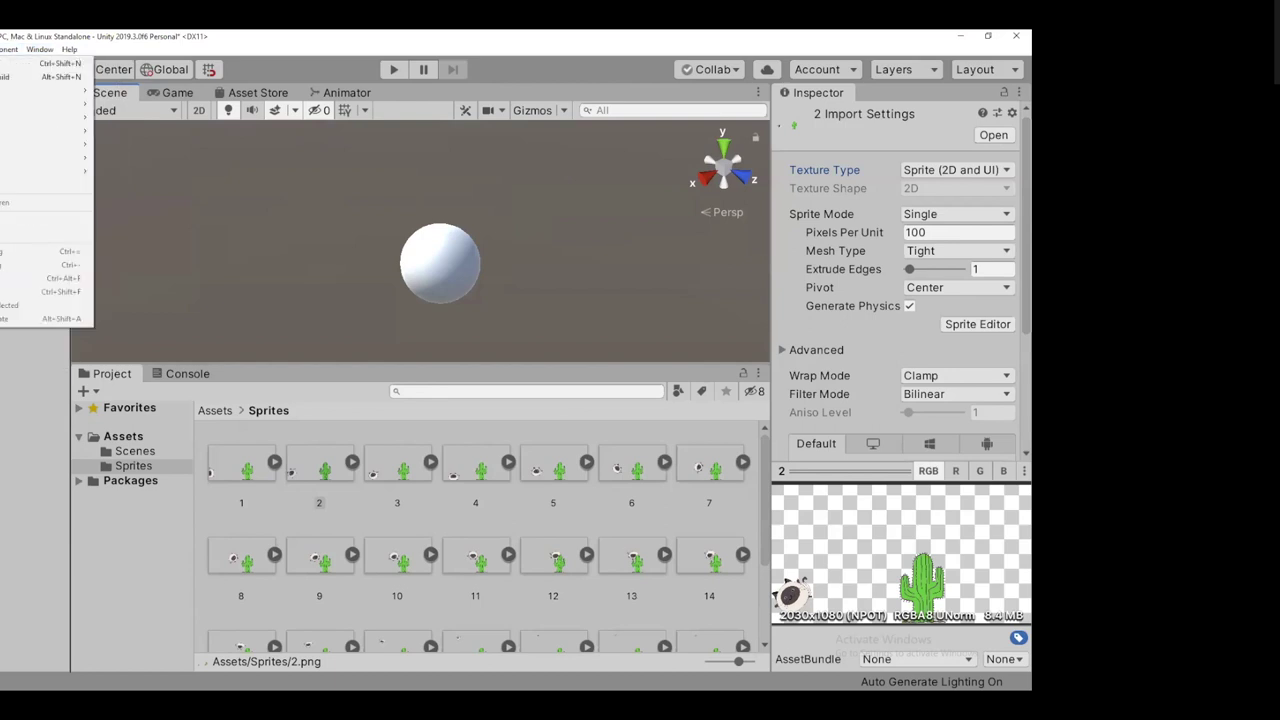
mouse_move(40, 50)
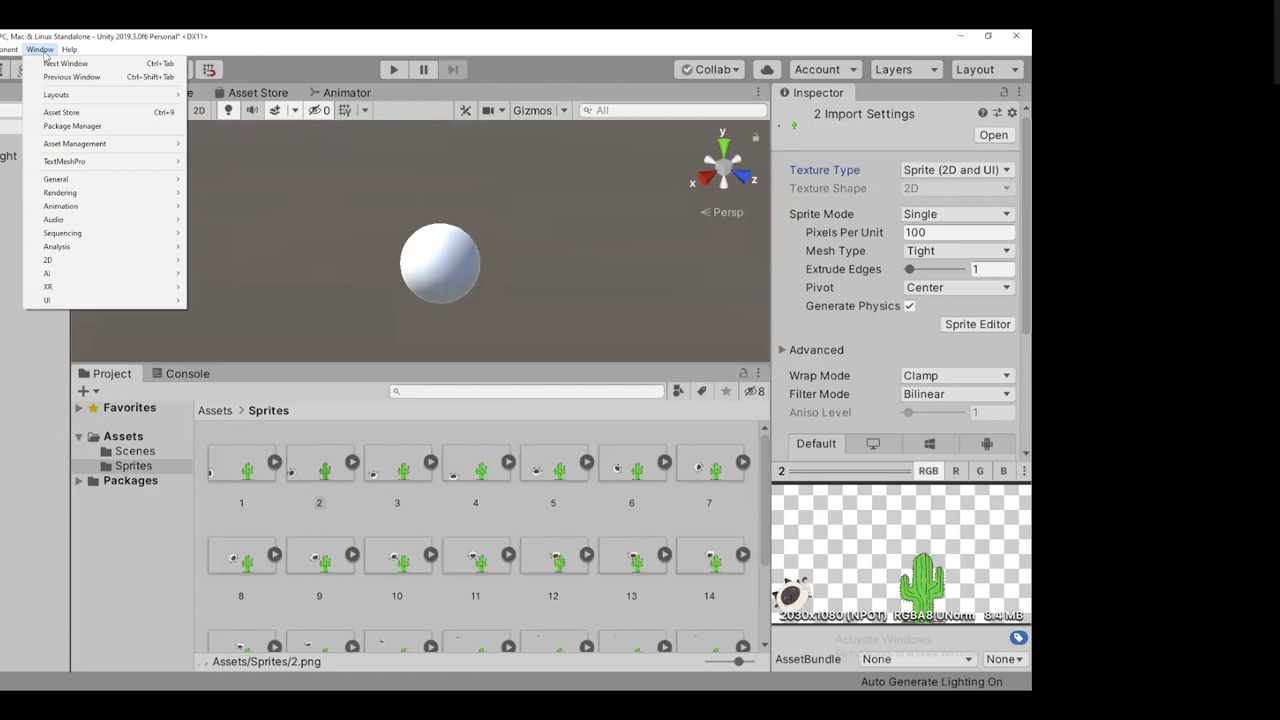
left_click(68, 126)
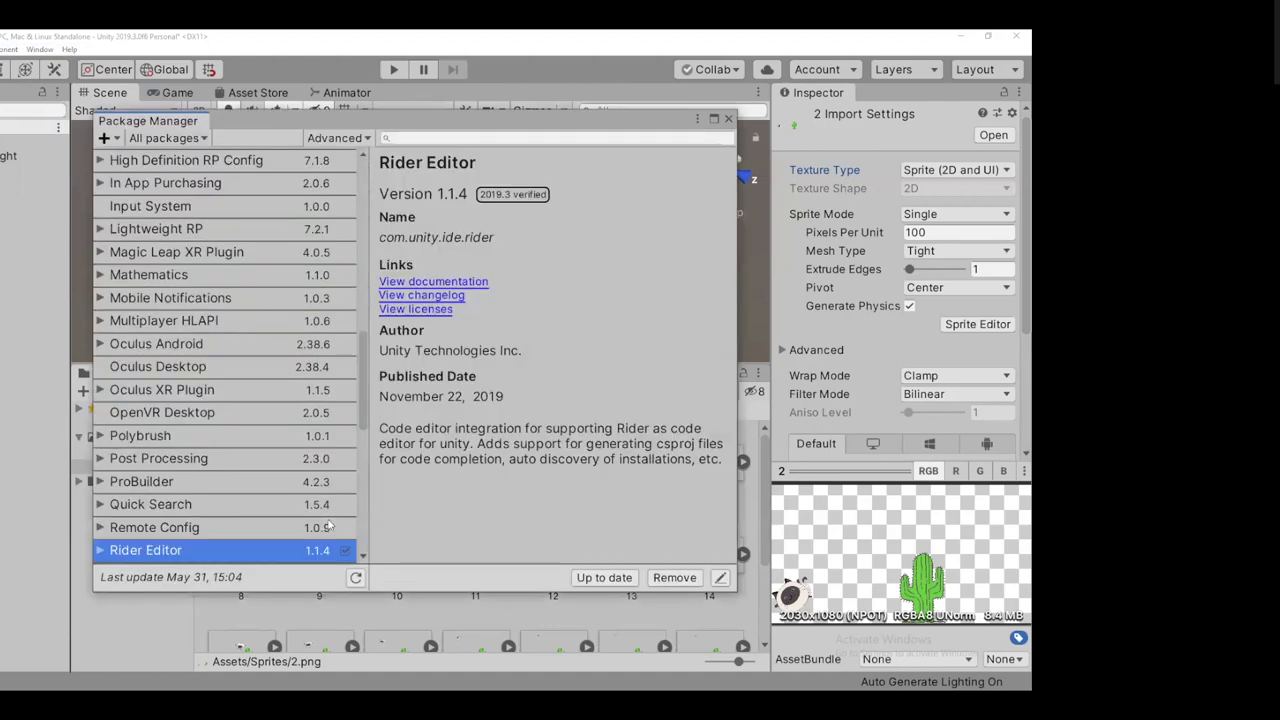
scroll(364, 318, "up", 10)
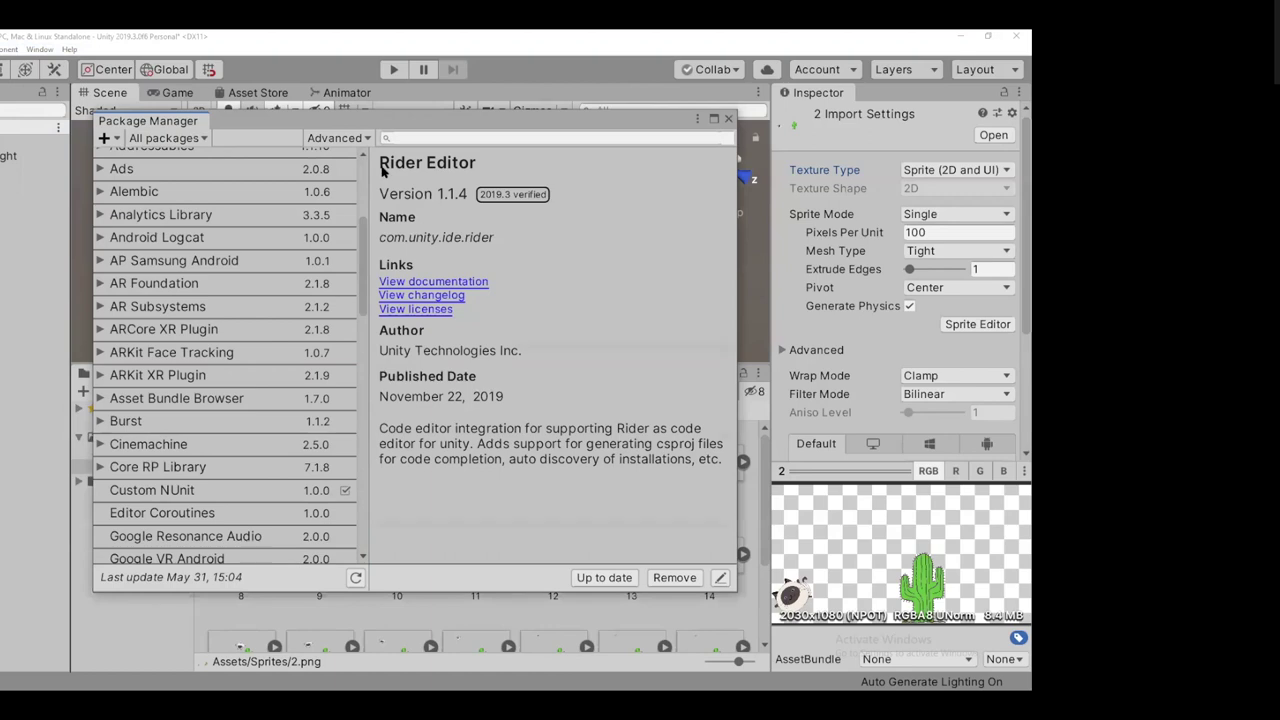
scroll(362, 443, "down", 12)
scroll(362, 443, "up", 10)
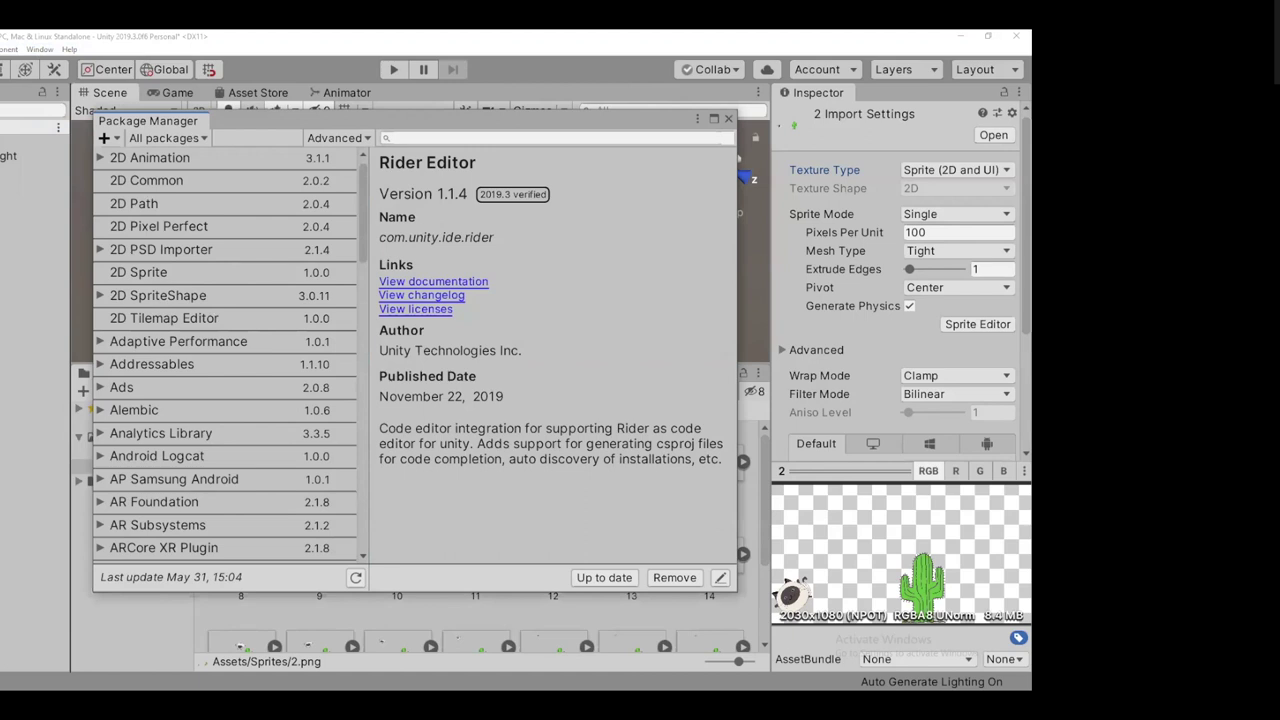
scroll(360, 327, "down", 3)
scroll(360, 327, "down", 20)
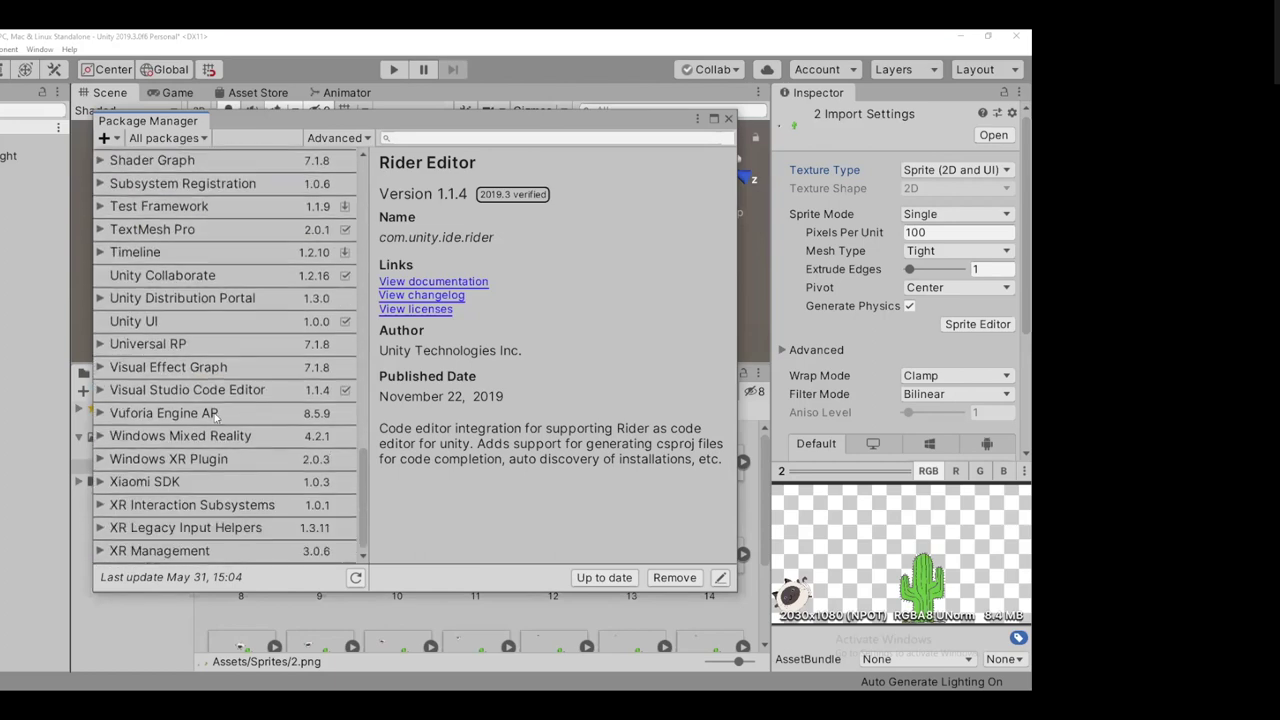
left_click(242, 414)
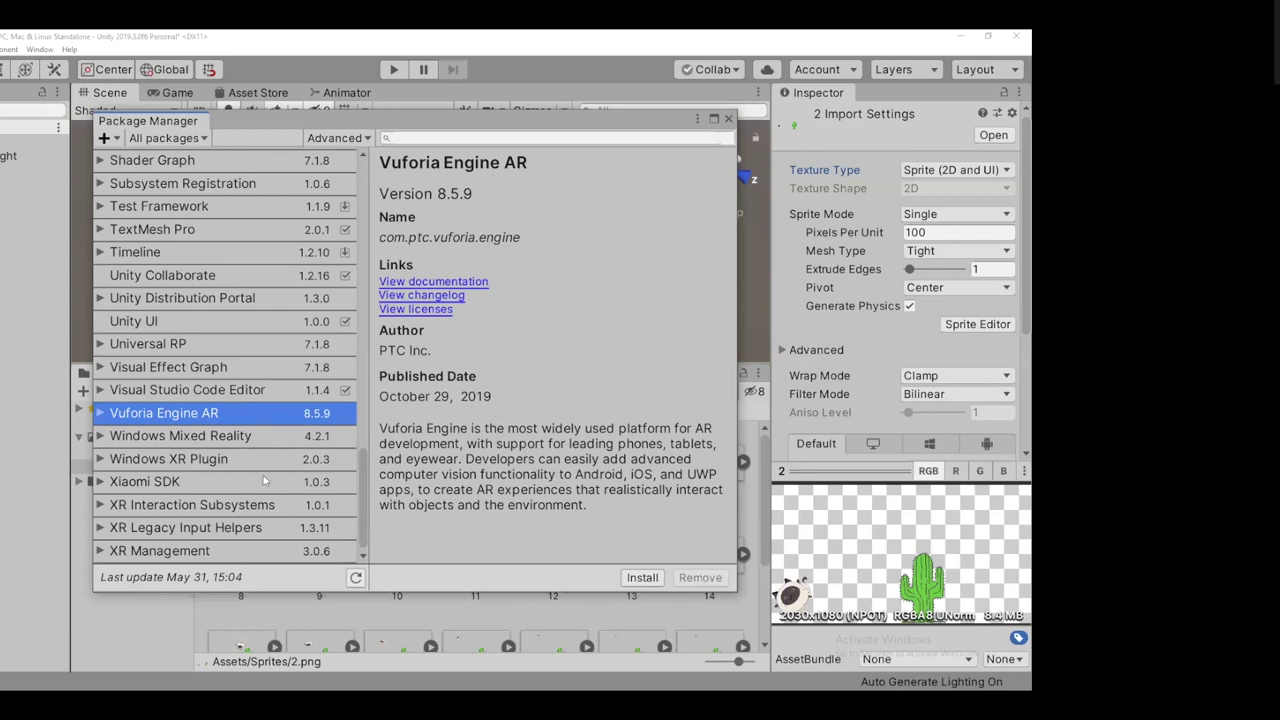
Refresh the package list, and close the Package Manager
left_click(356, 579)
left_click(356, 579)
left_click(356, 579)
left_click(356, 578)
left_click_drag(359, 514, 378, 534)
left_click(534, 136)
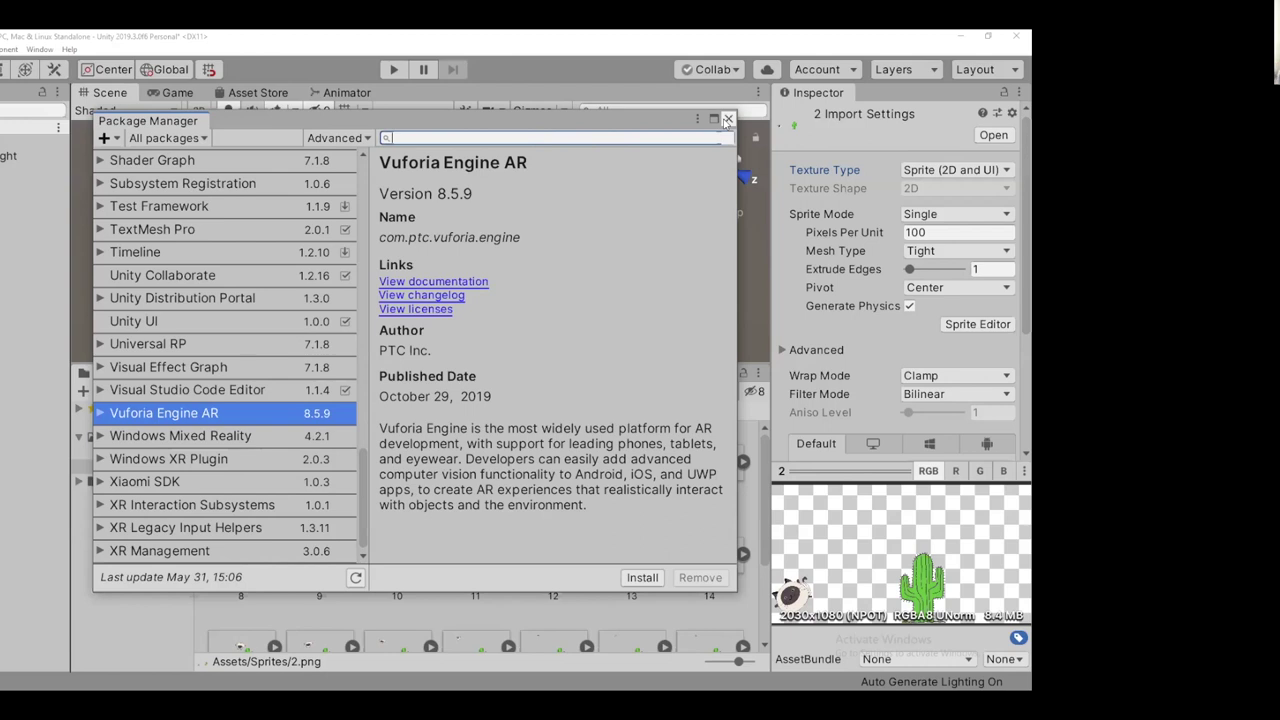
left_click(727, 119)
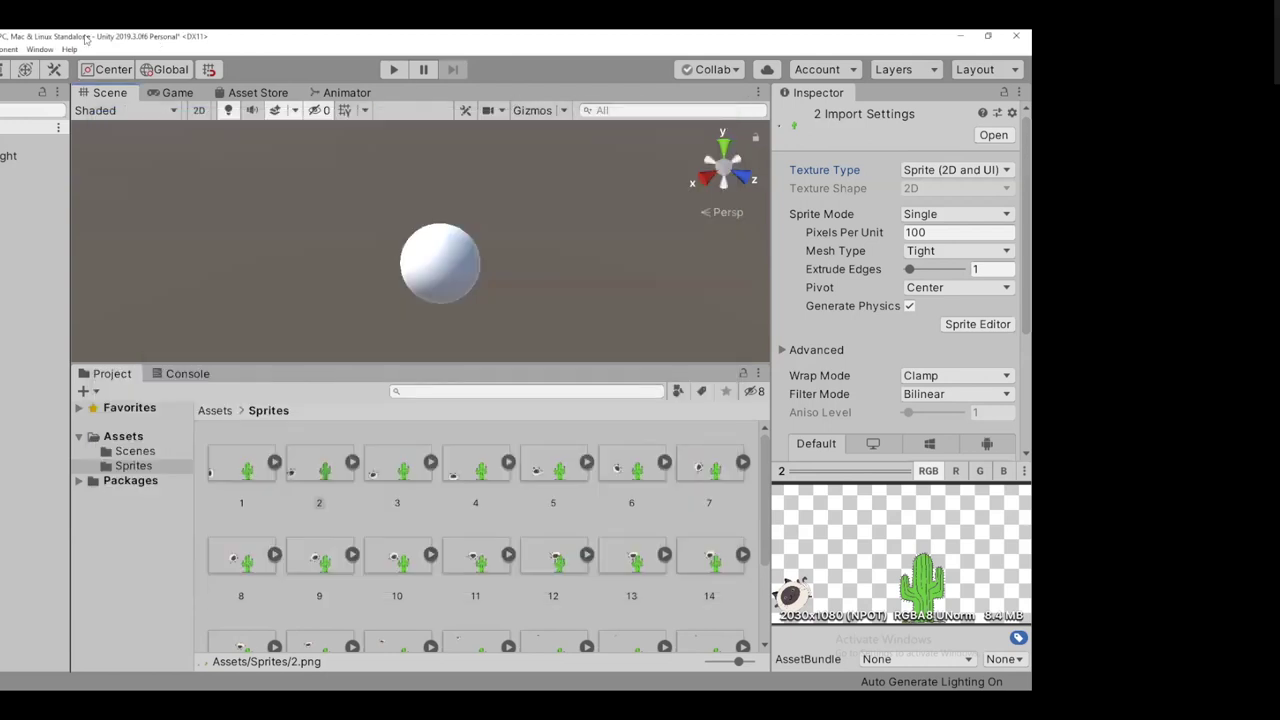
Reopen the Package Manager to check the Vuforia Engine AR package details, and close it again
left_click(33, 50)
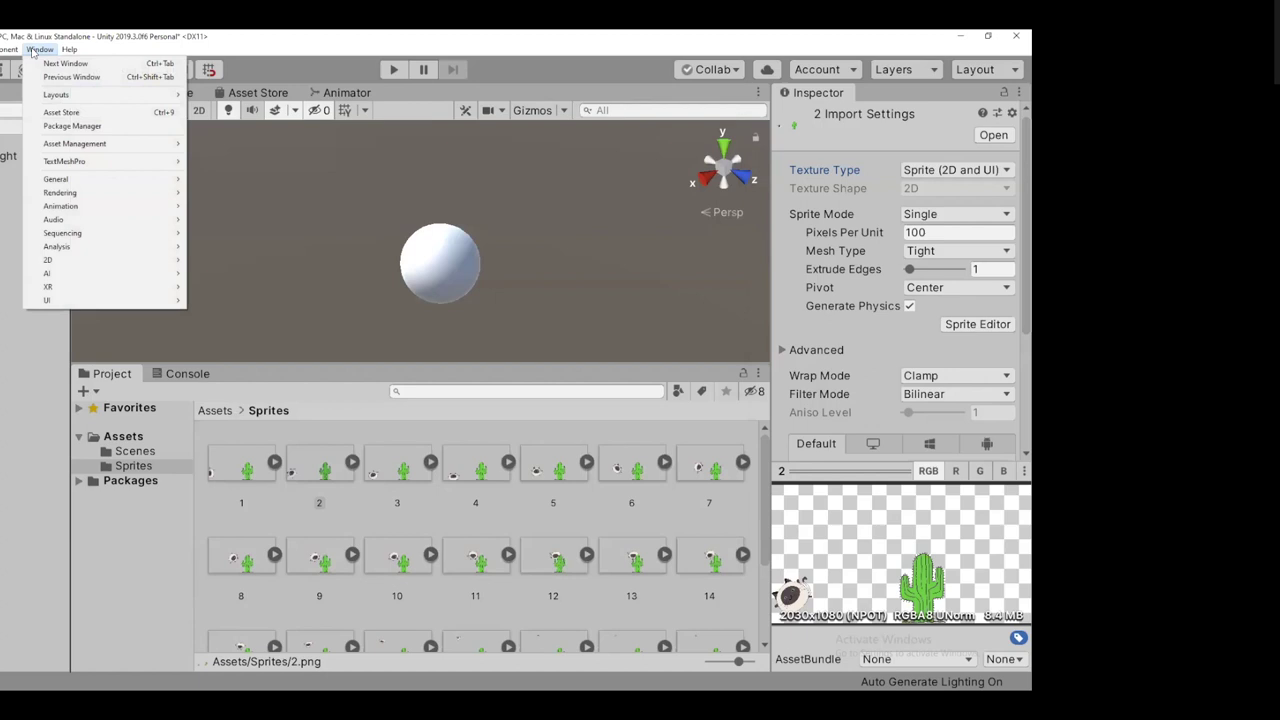
left_click(72, 126)
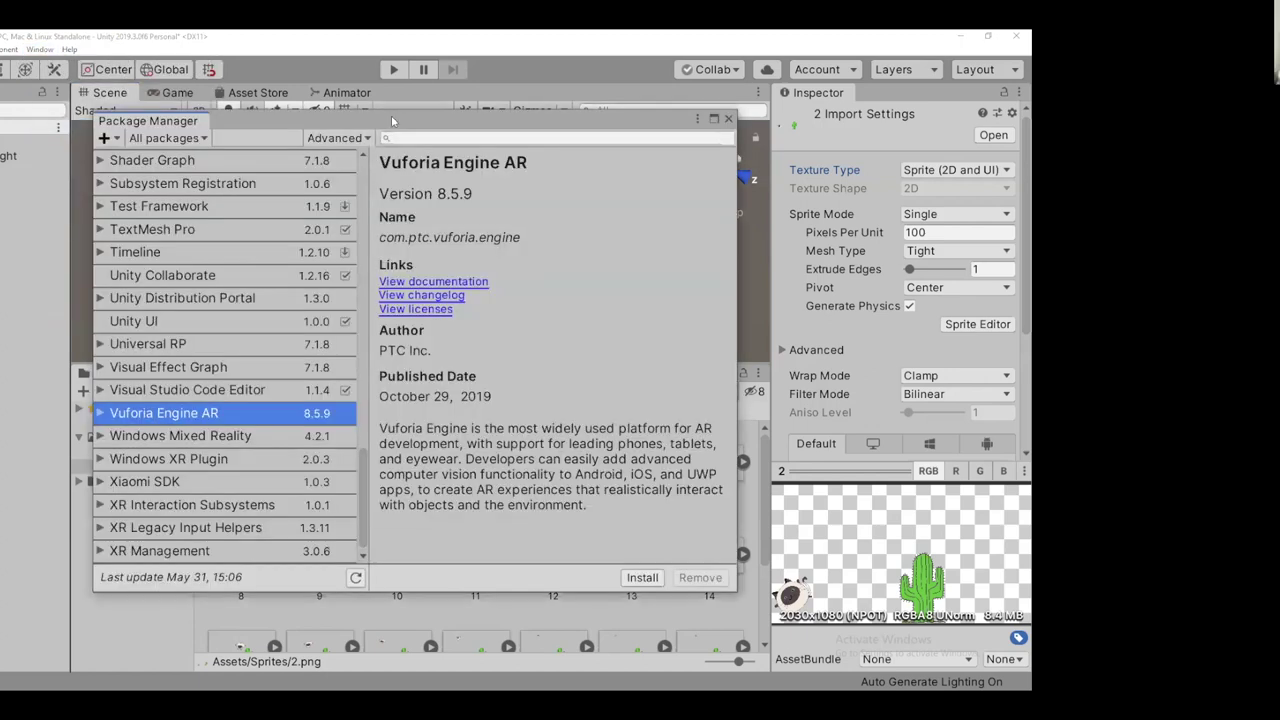
left_click_drag(403, 112, 439, 104)
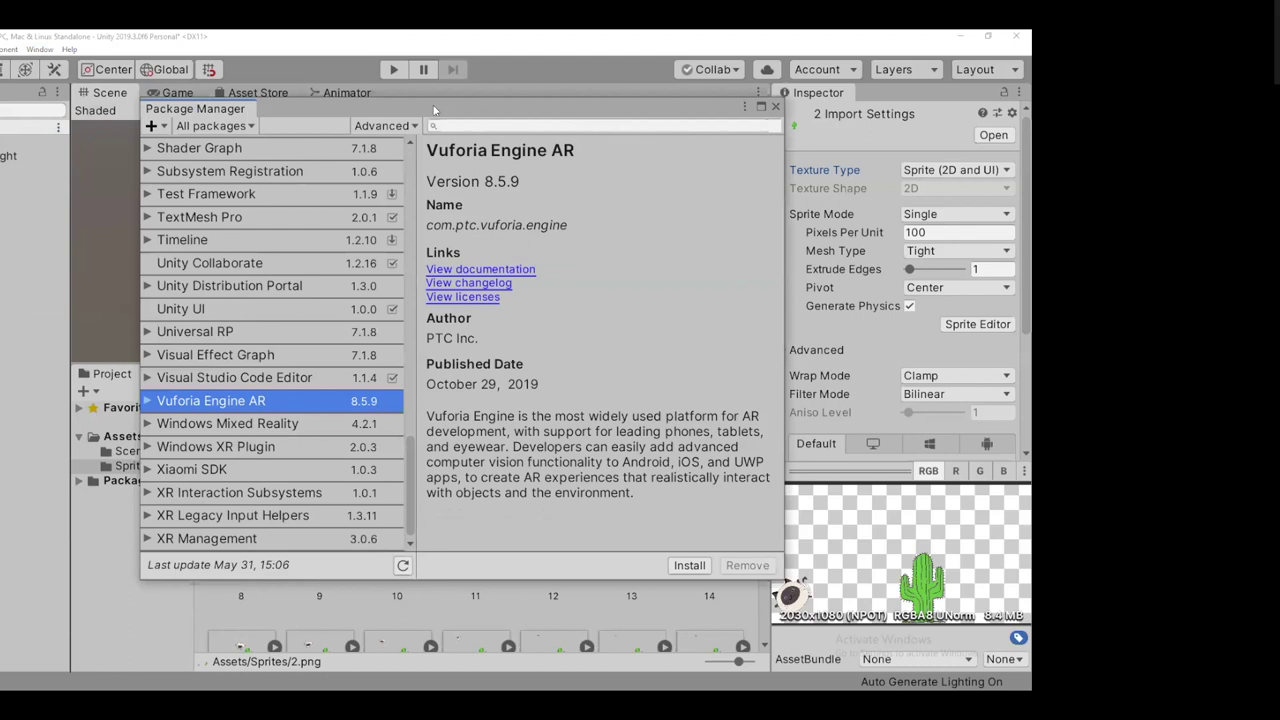
left_click(775, 107)
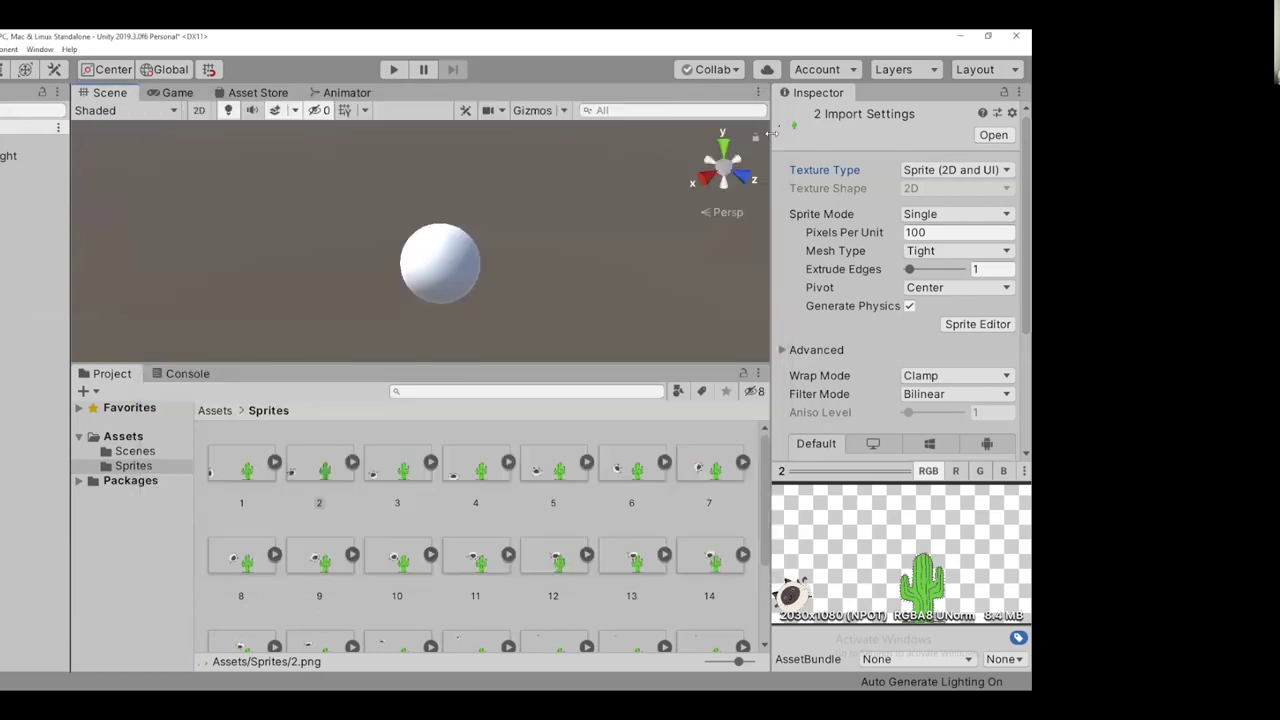
Widen the Inspector and look over the lower import settings of image 2
left_click_drag(784, 190, 640, 190)
scroll(660, 328, "down", 3)
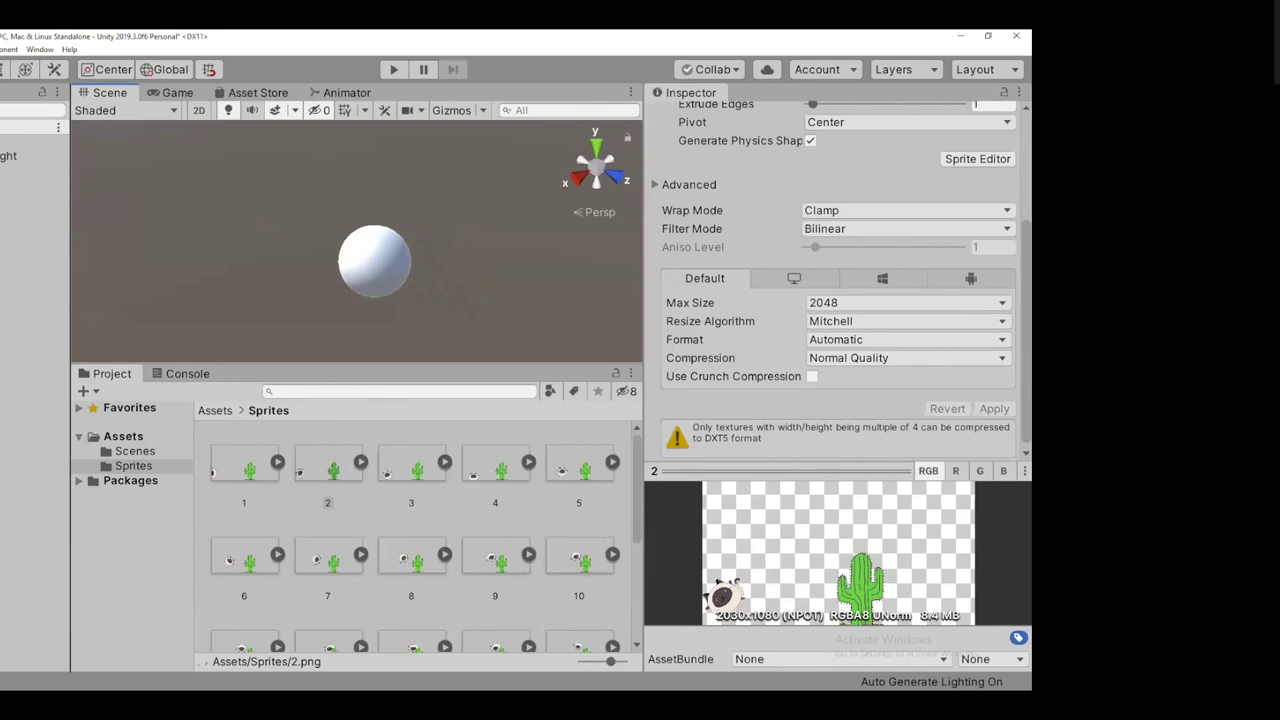
left_click(0, 49)
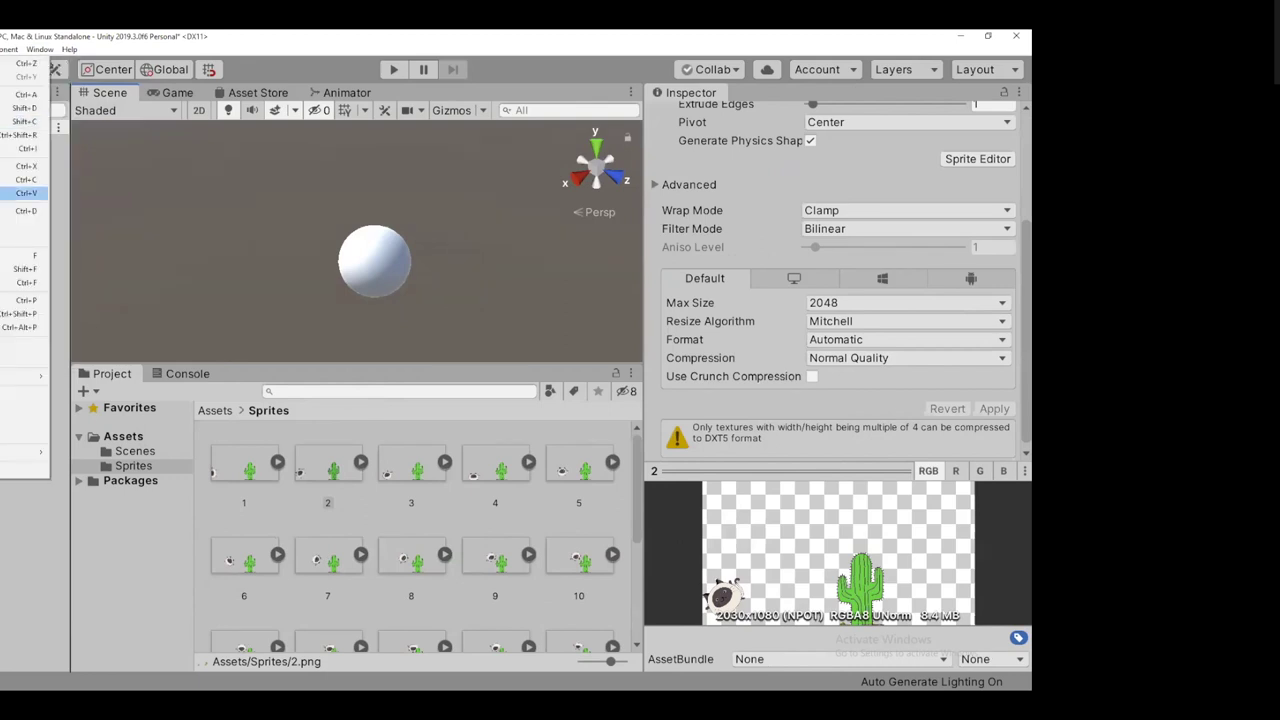
left_click(12, 394)
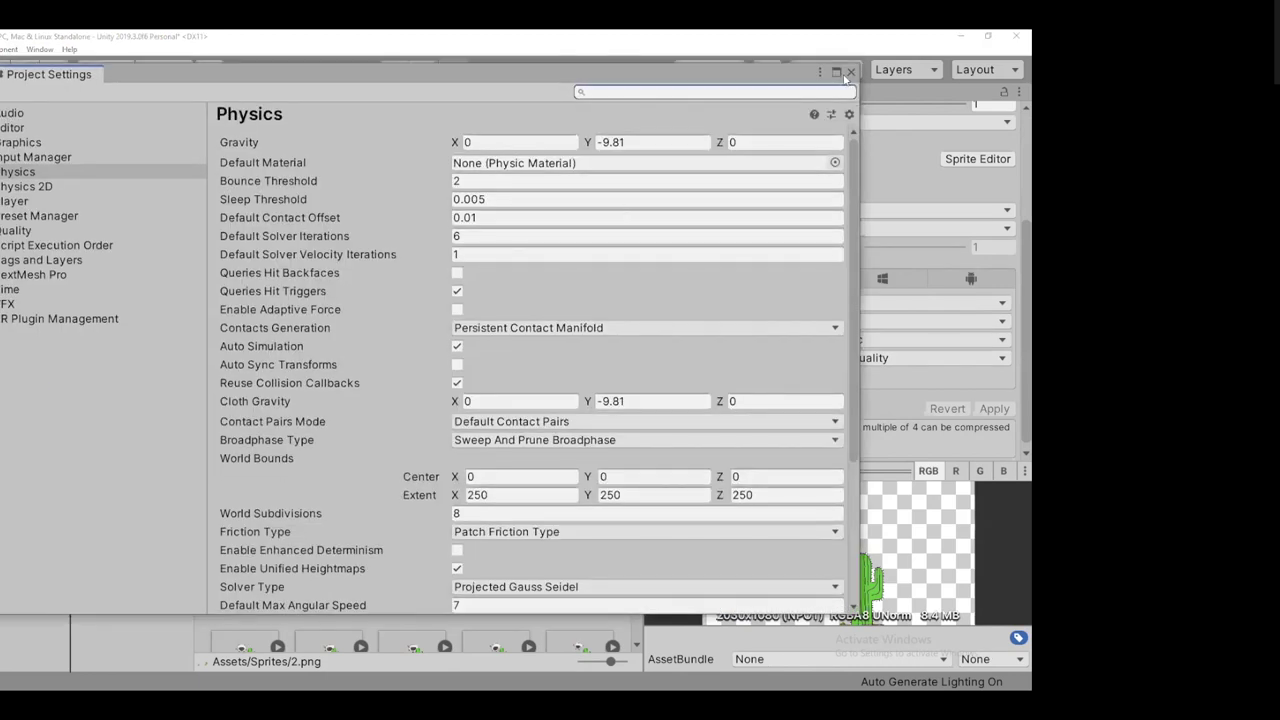
left_click(849, 73)
left_click(0, 49)
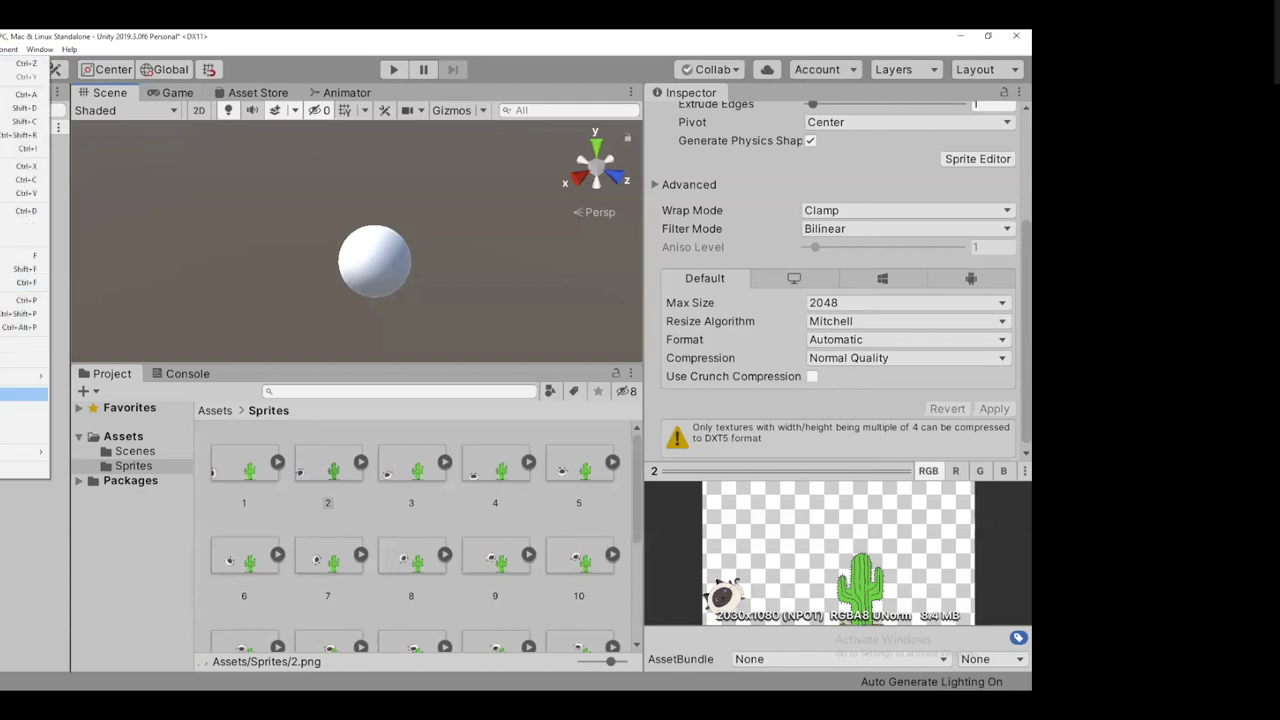
left_click(20, 409)
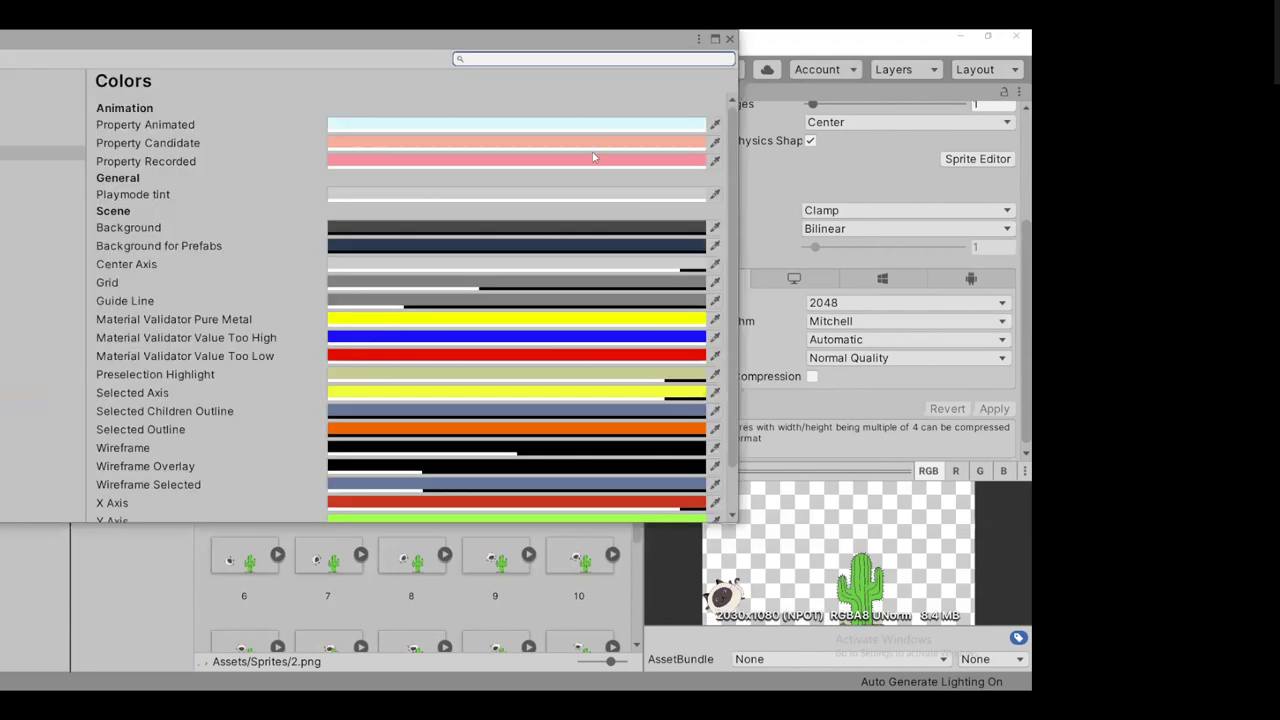
left_click(729, 39)
Open the Player section of the Project Settings, move the window fully into view, and collapse Other Settings
left_click(0, 49)
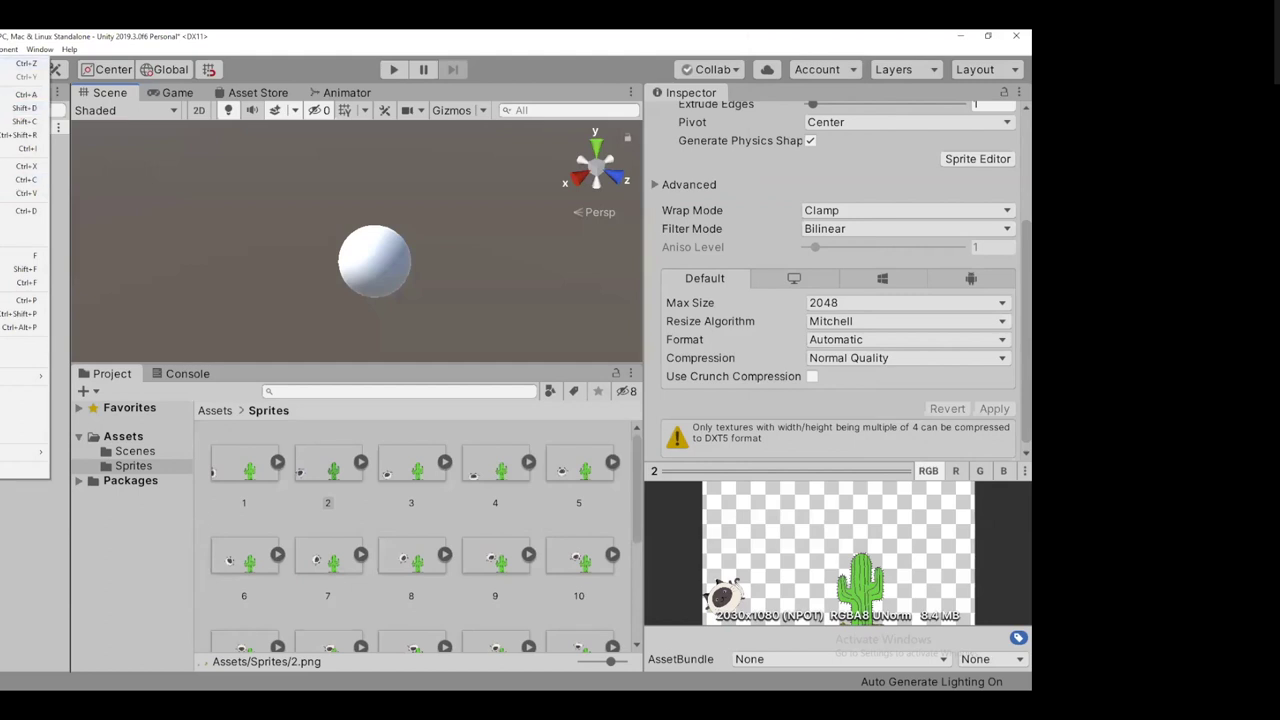
left_click(20, 394)
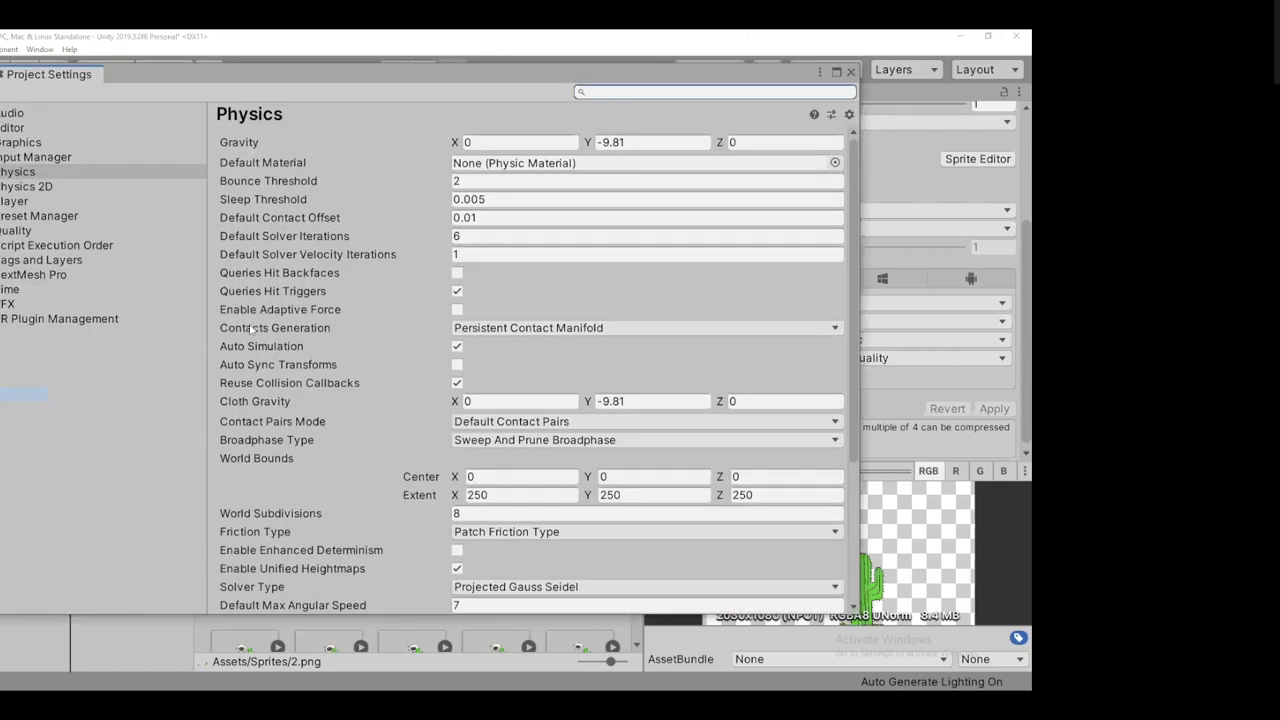
left_click(38, 203)
left_click_drag(592, 78, 695, 86)
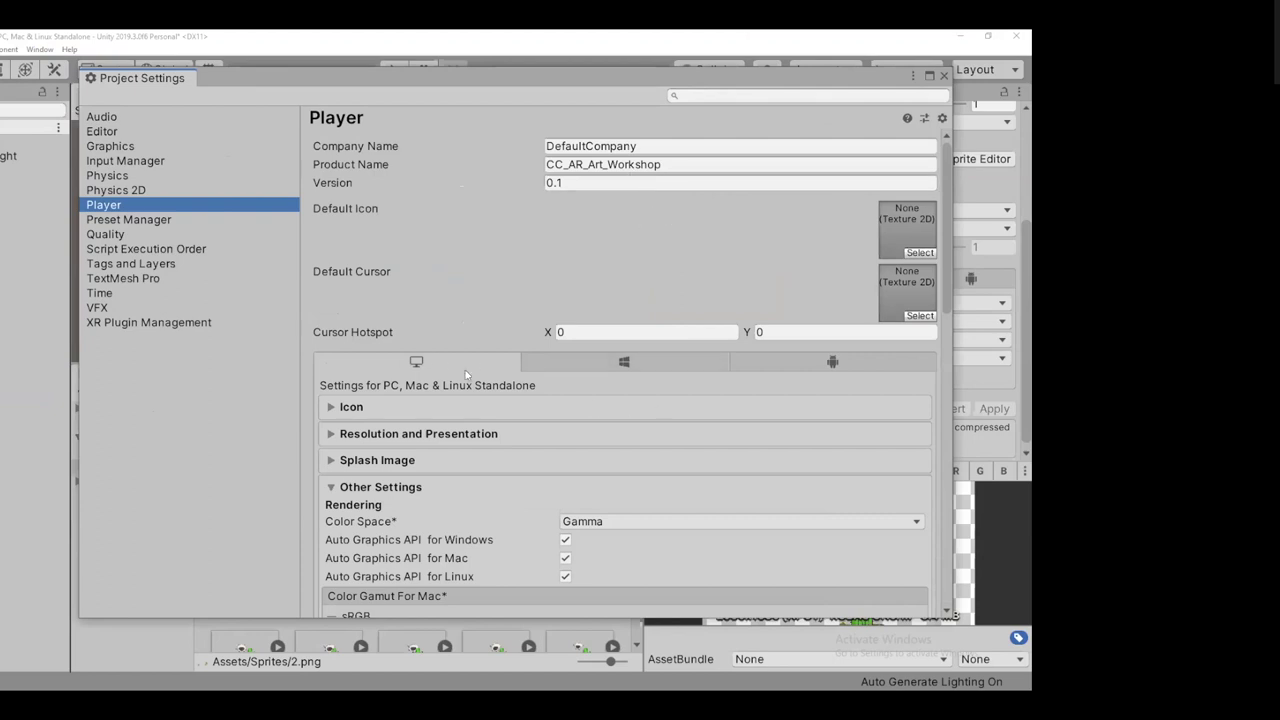
left_click(336, 488)
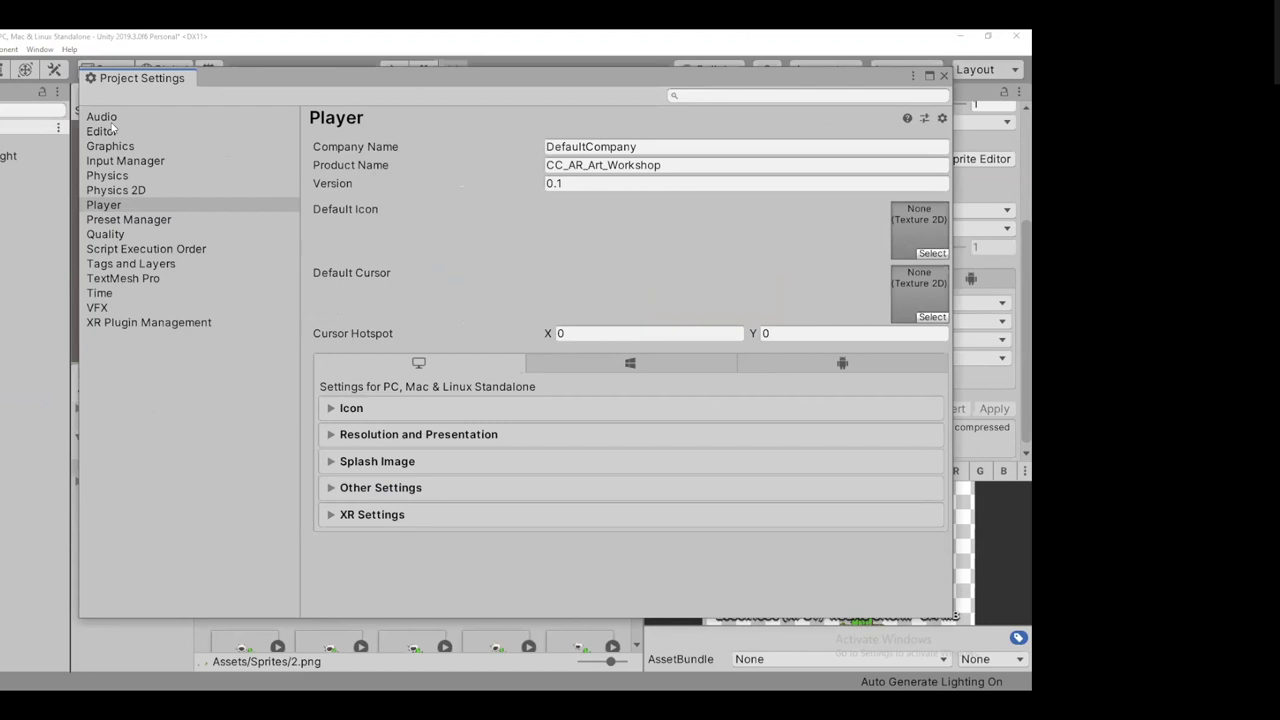
Bring up the Player project settings again and expand XR Settings for PC, Mac & Linux Standalone
left_click(1, 49)
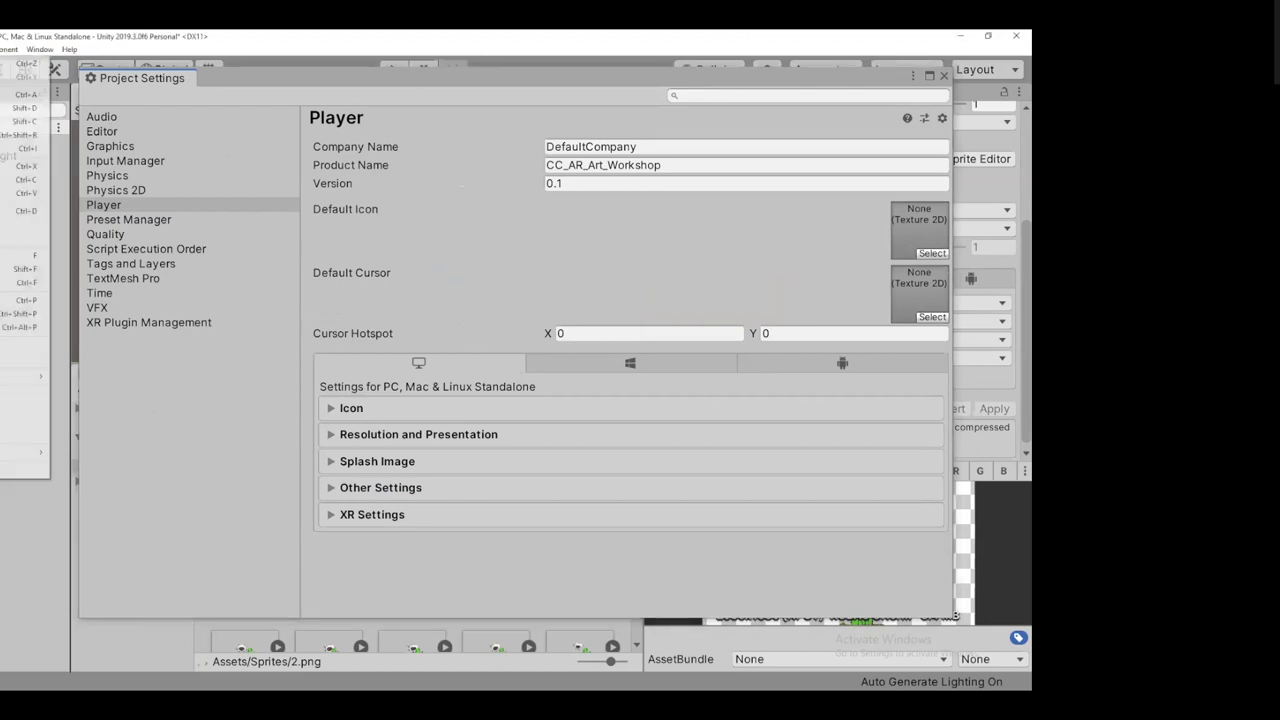
left_click(24, 394)
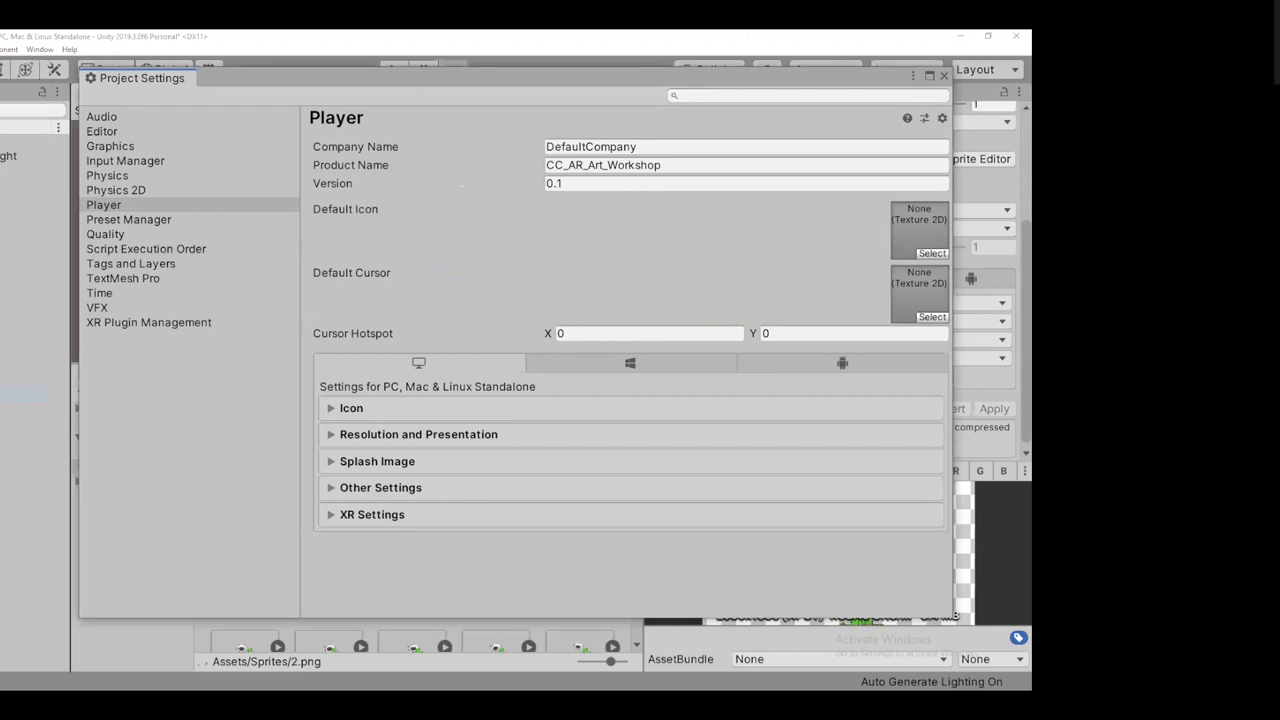
left_click(118, 204)
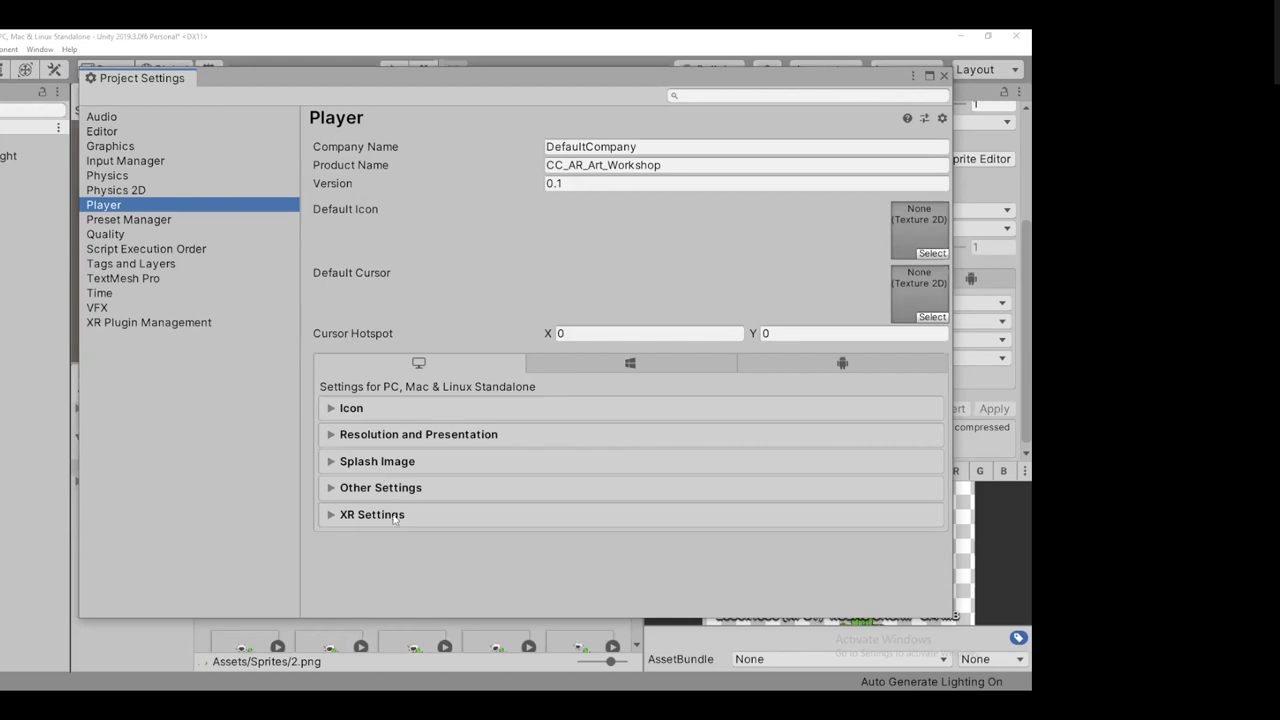
left_click(338, 512)
scroll(366, 494, "down", 1)
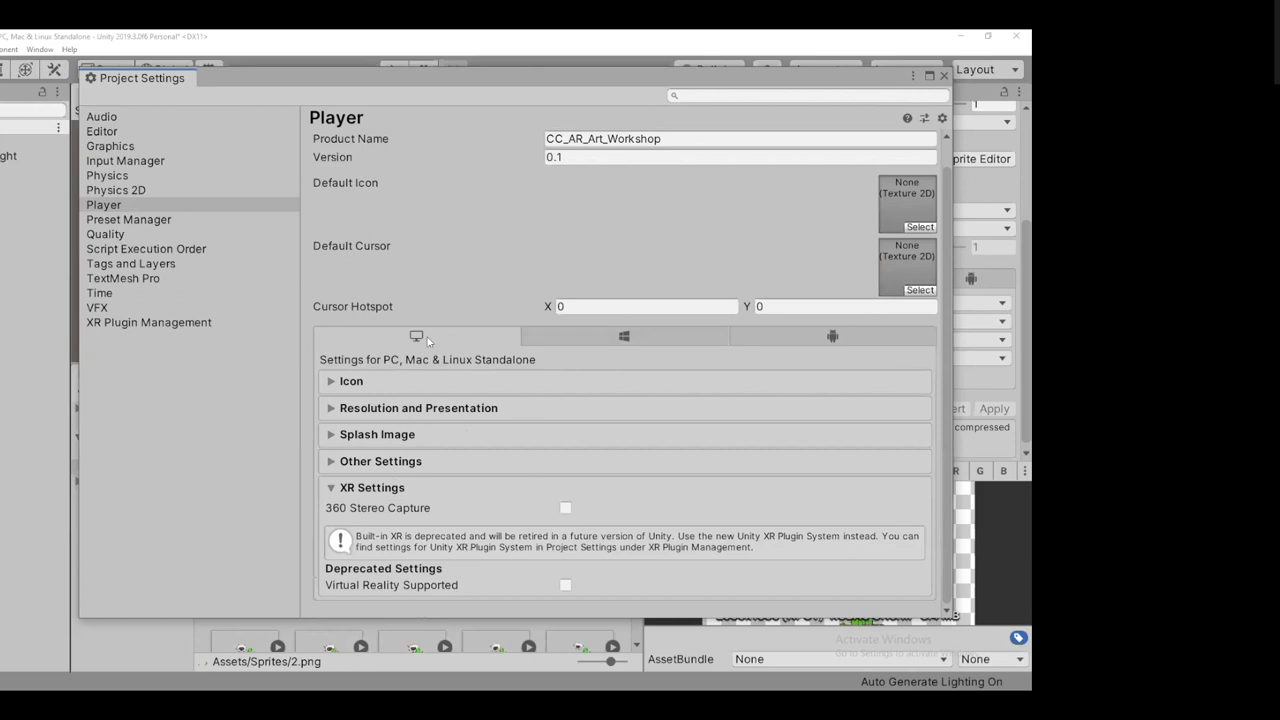
Review the XR Settings for Universal Windows Platform and for PC, Mac & Linux Standalone, and close the Project Settings
left_click(630, 340)
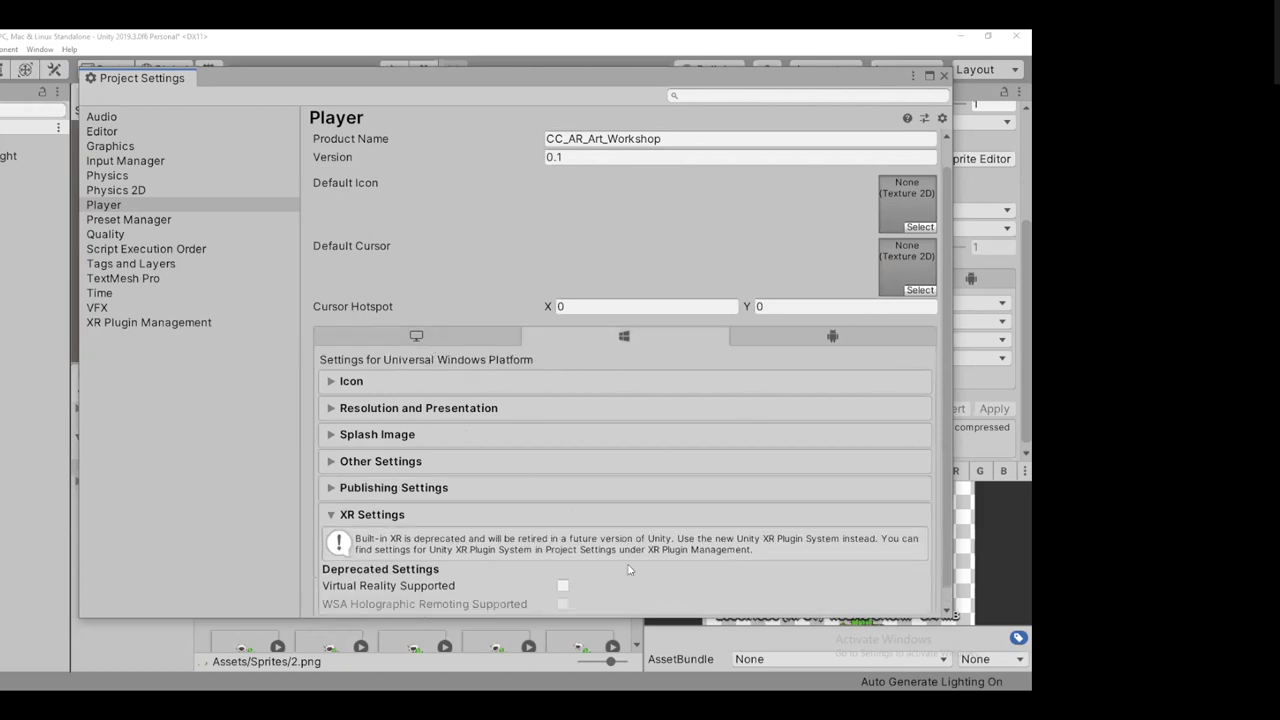
scroll(527, 530, "down", 1)
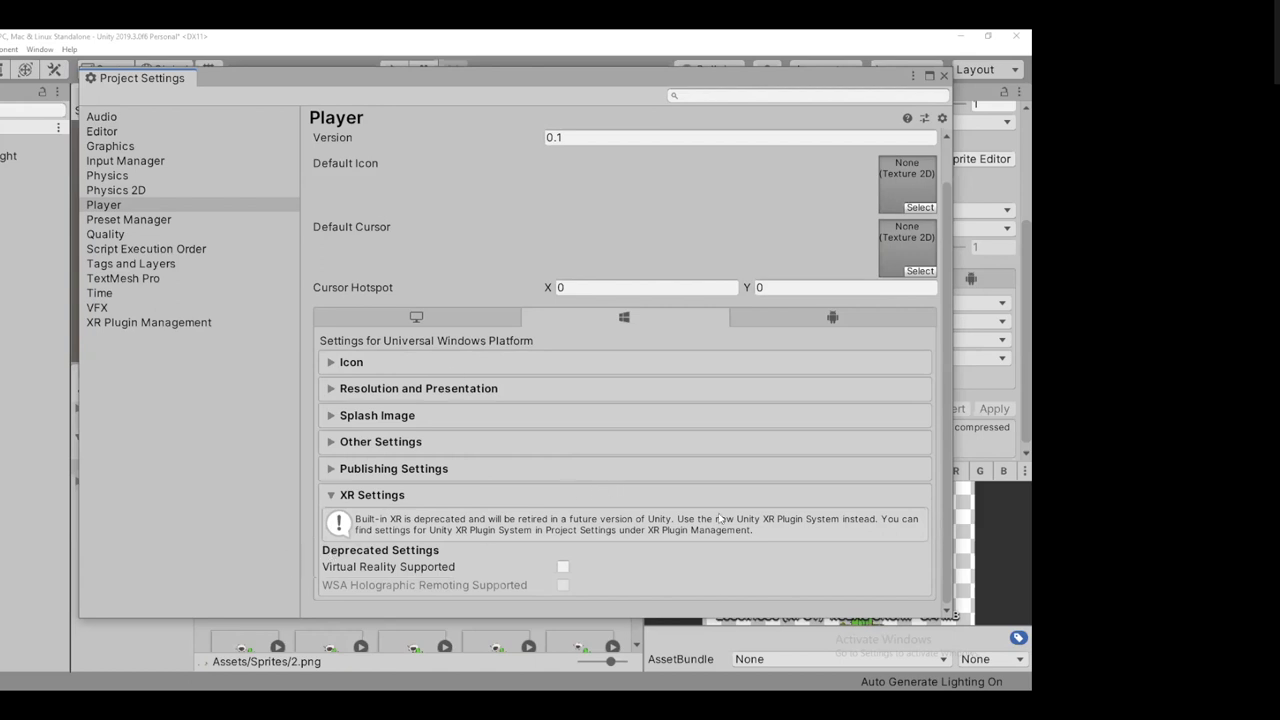
left_click(411, 319)
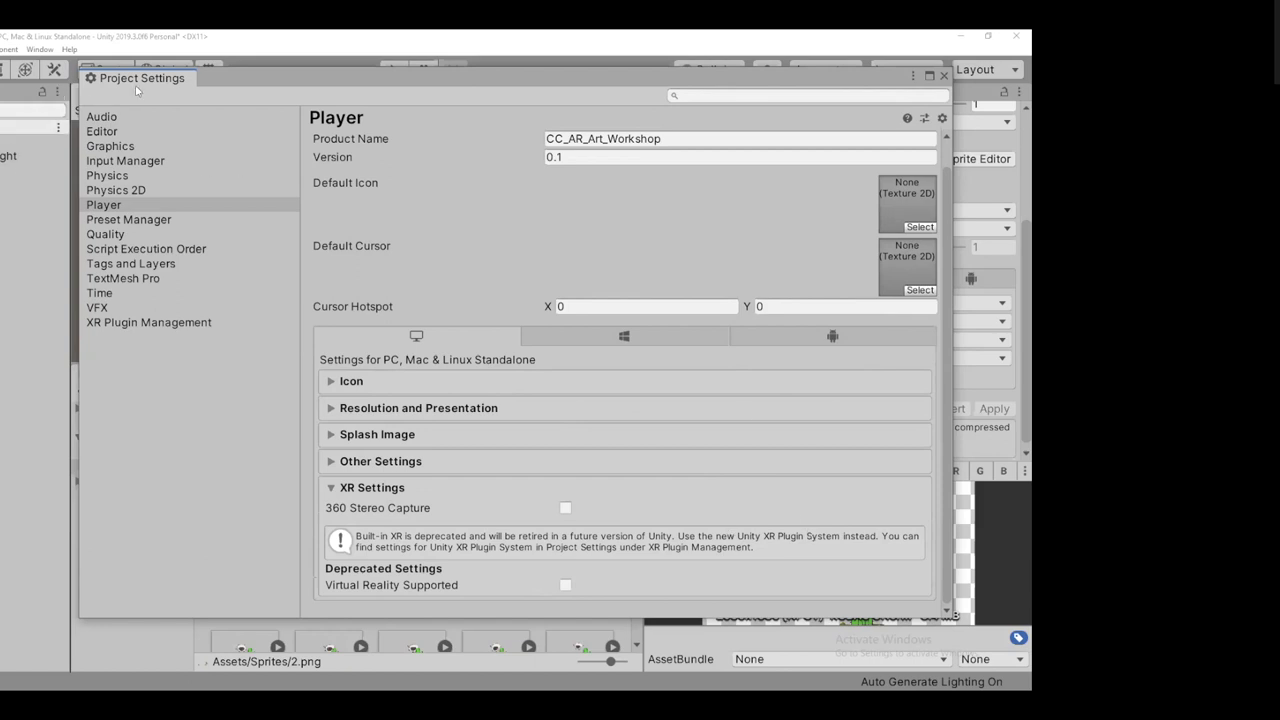
left_click(115, 209)
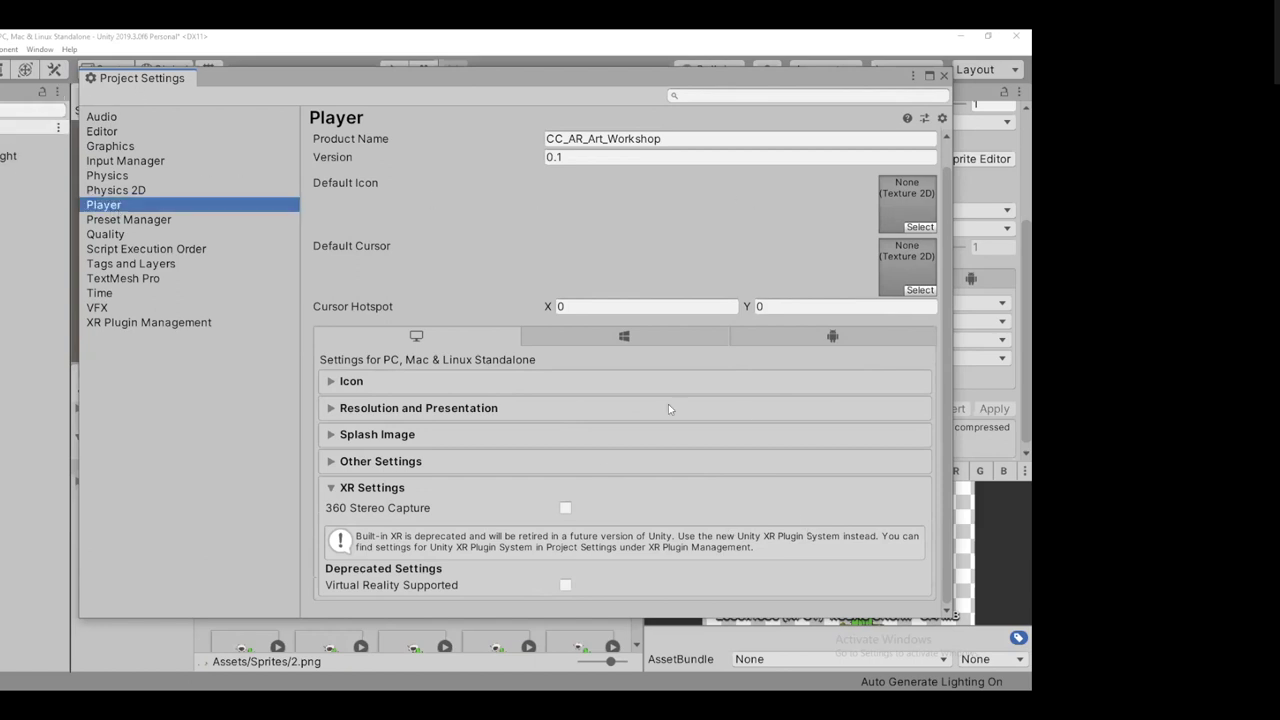
left_click(372, 488)
left_click(375, 510)
scroll(375, 510, "down", 1)
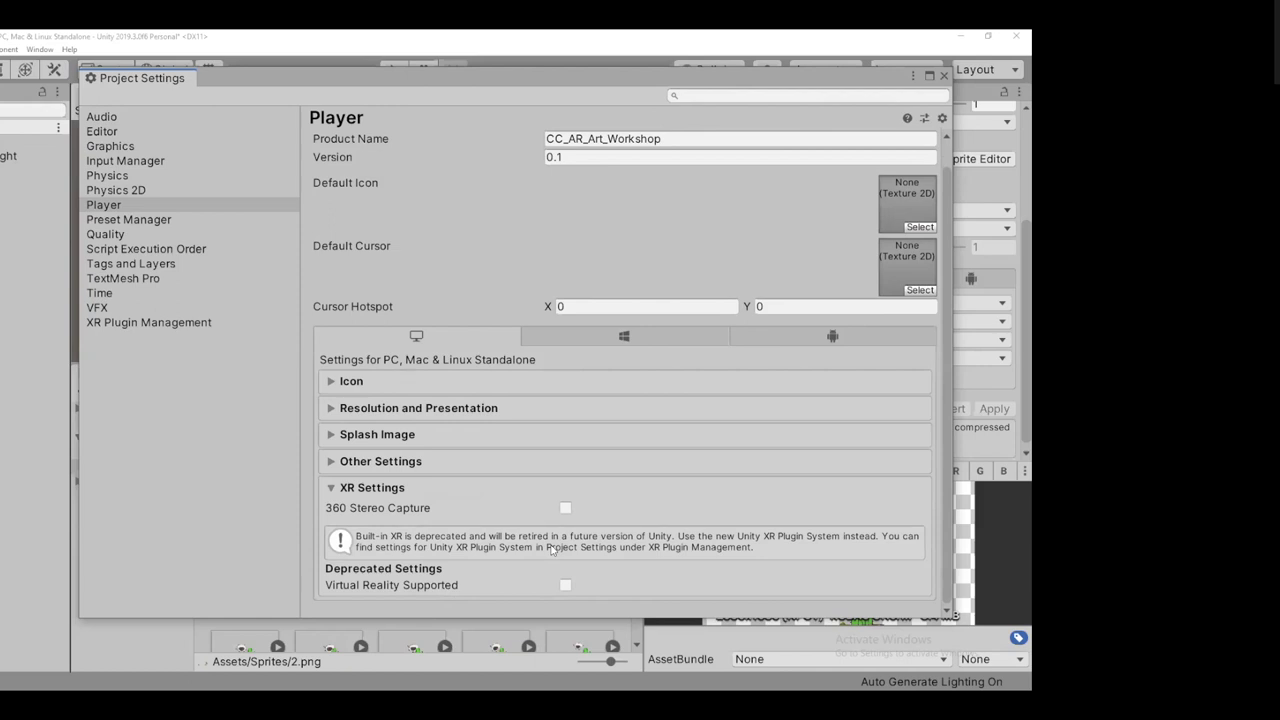
left_click(943, 75)
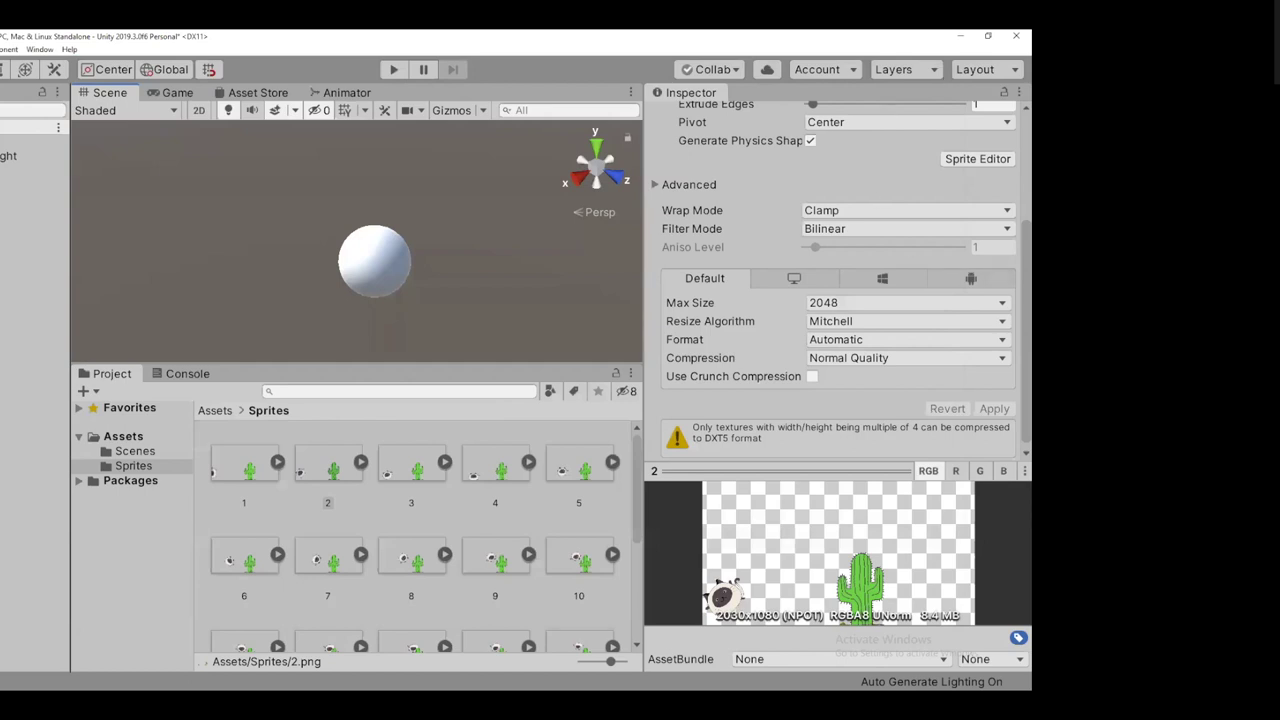
Install the Vuforia Engine AR package, version 8.5.9, from the Package Manager, and close the Package Manager
left_click(40, 49)
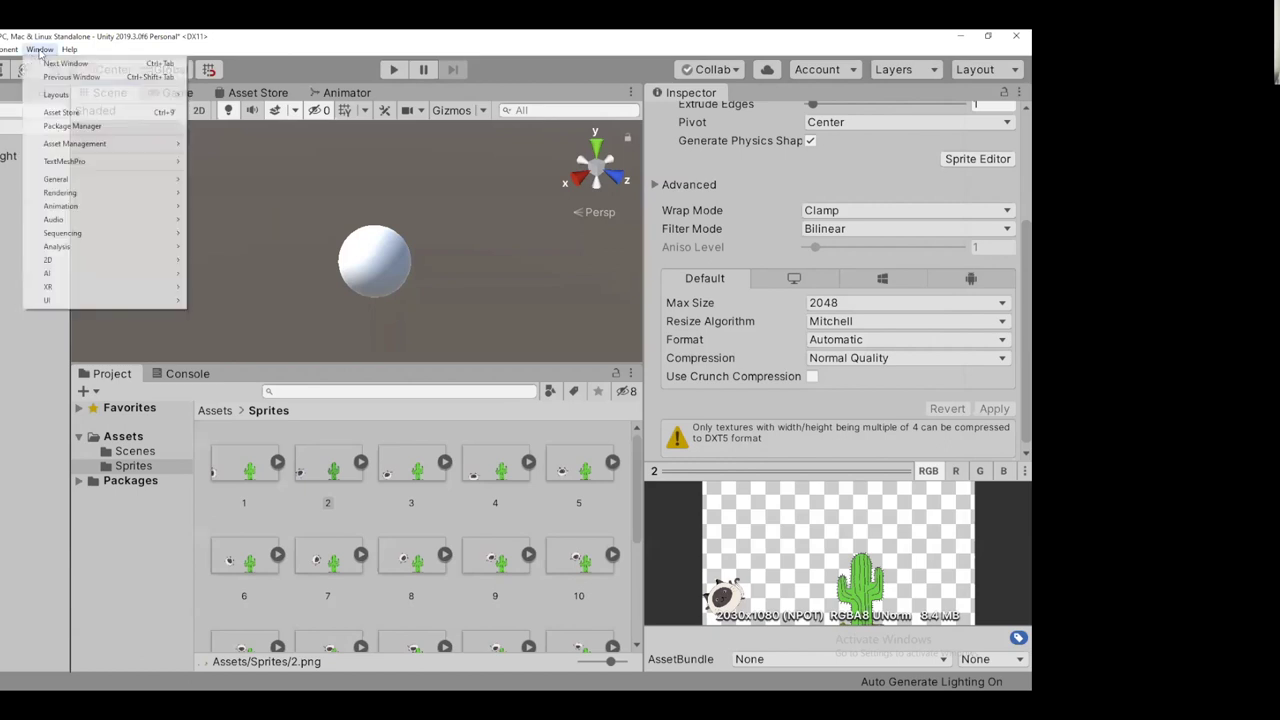
left_click(87, 127)
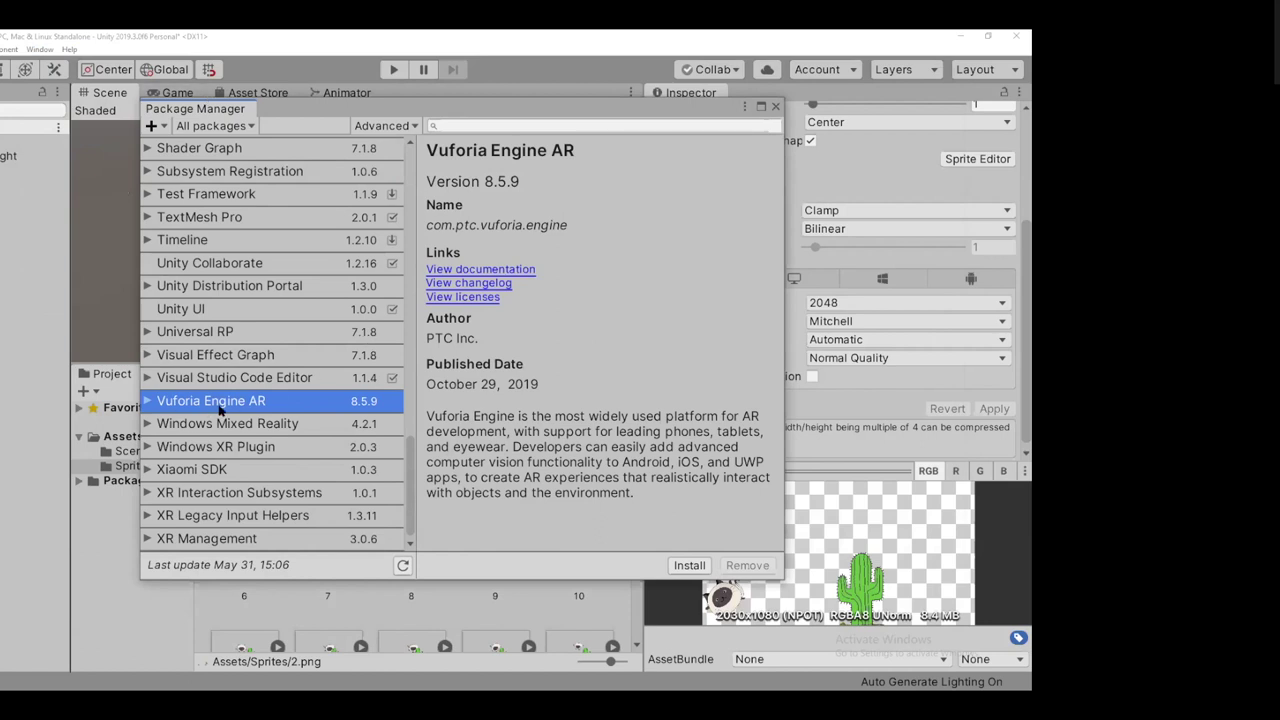
left_click(689, 566)
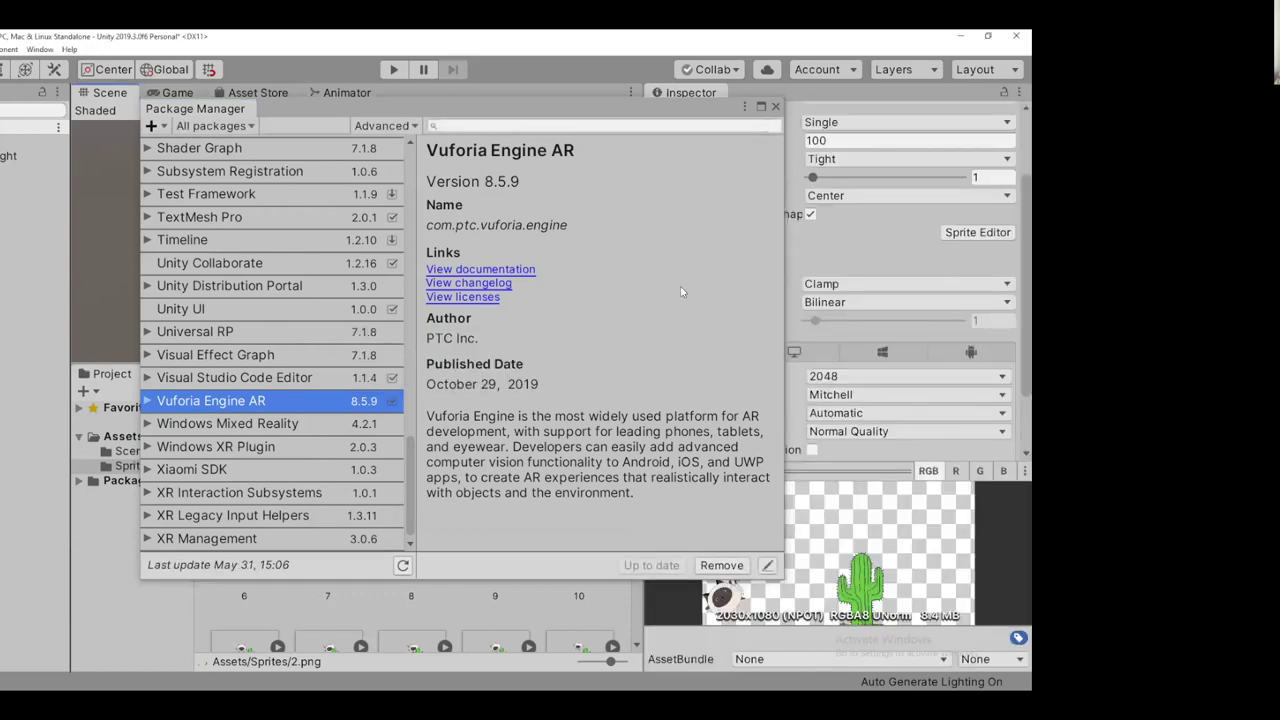
left_click(775, 107)
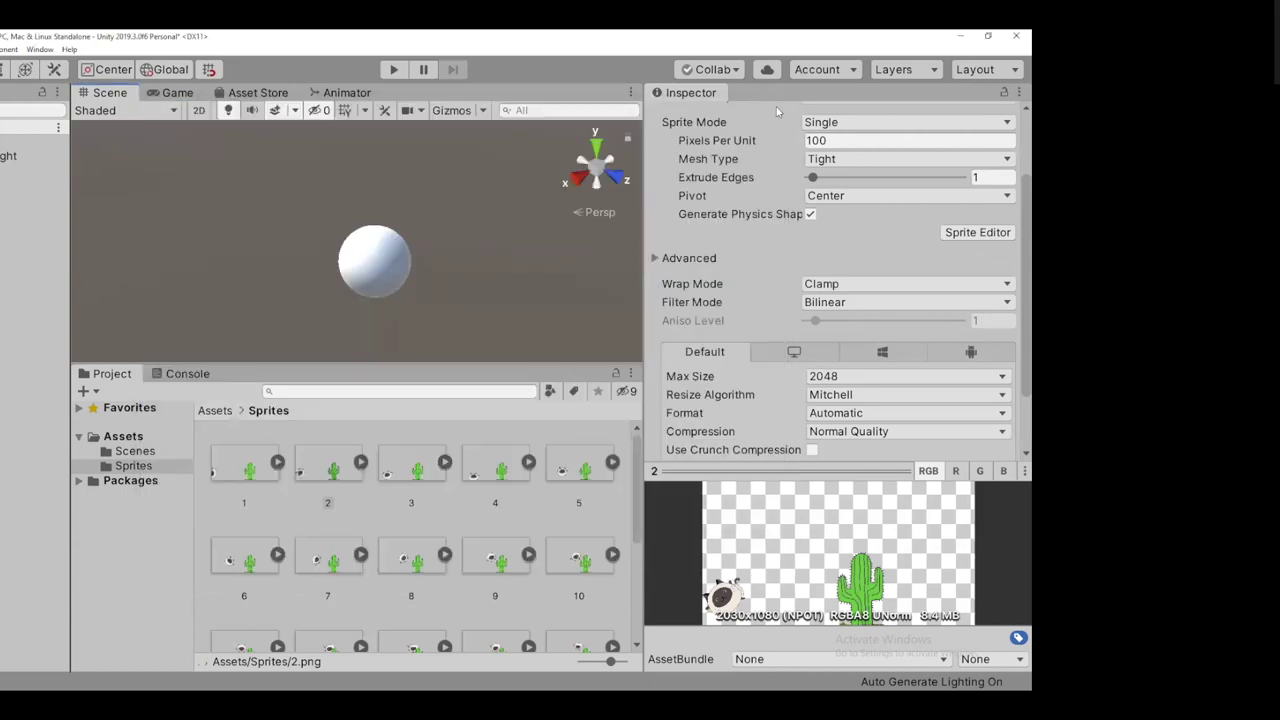
Expand the Packages folder in the project and widen the folder column to show the full package names
left_click(79, 481)
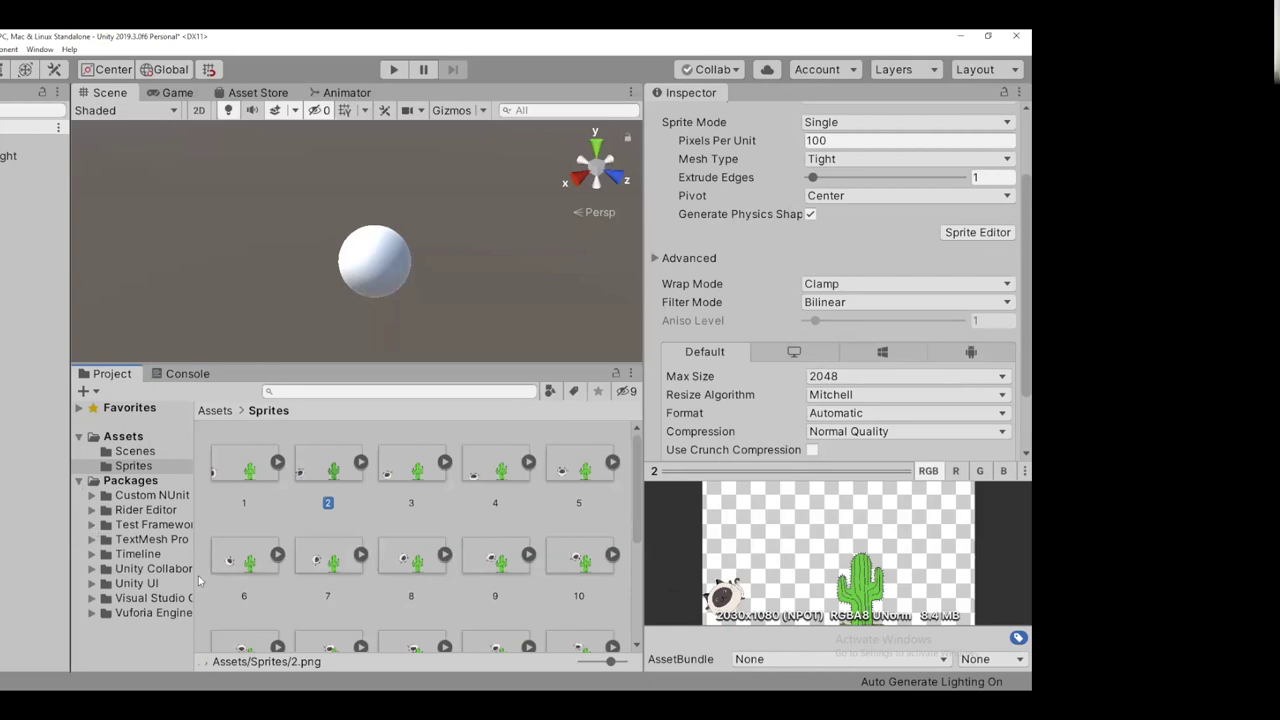
left_click_drag(199, 578, 314, 580)
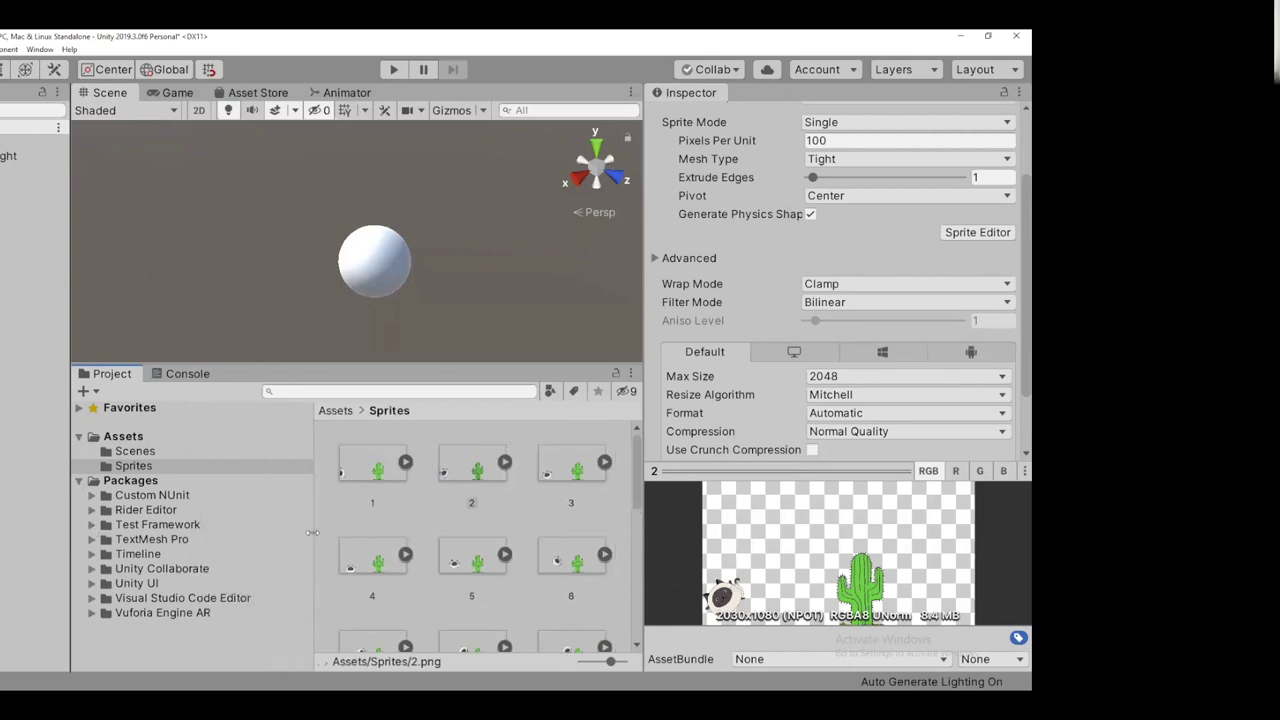
left_click(42, 49)
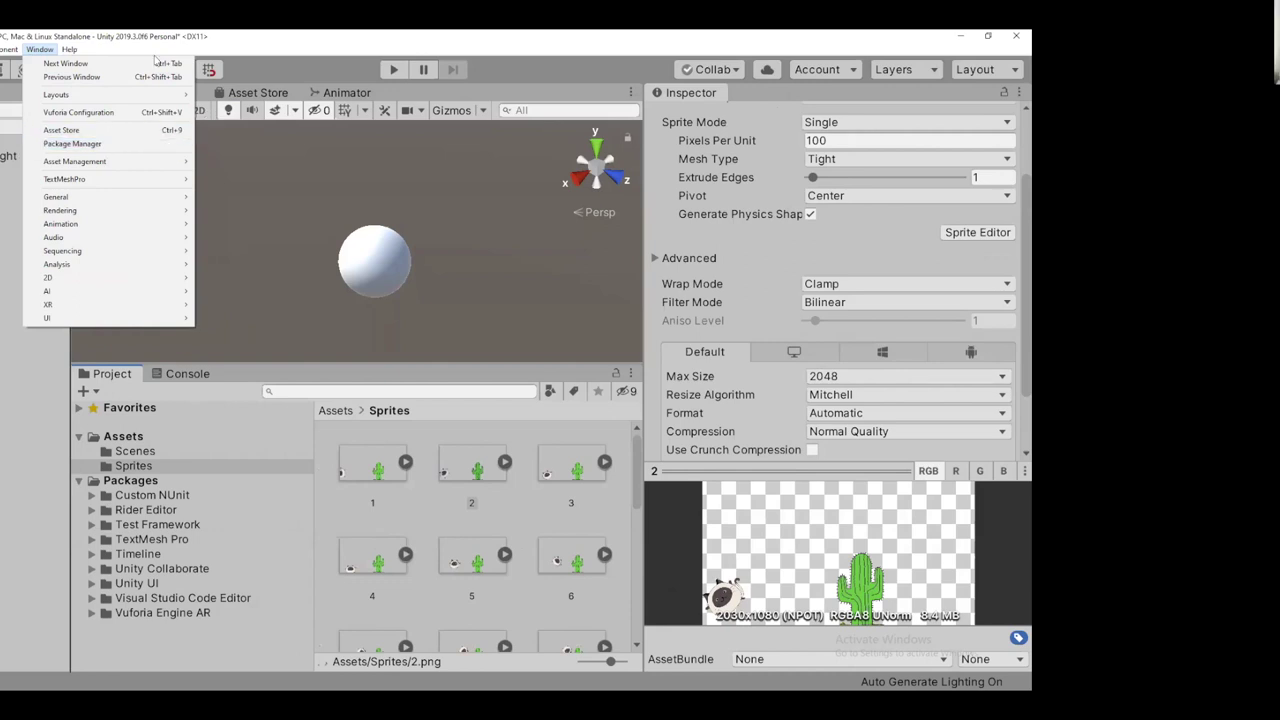
left_click(50, 48)
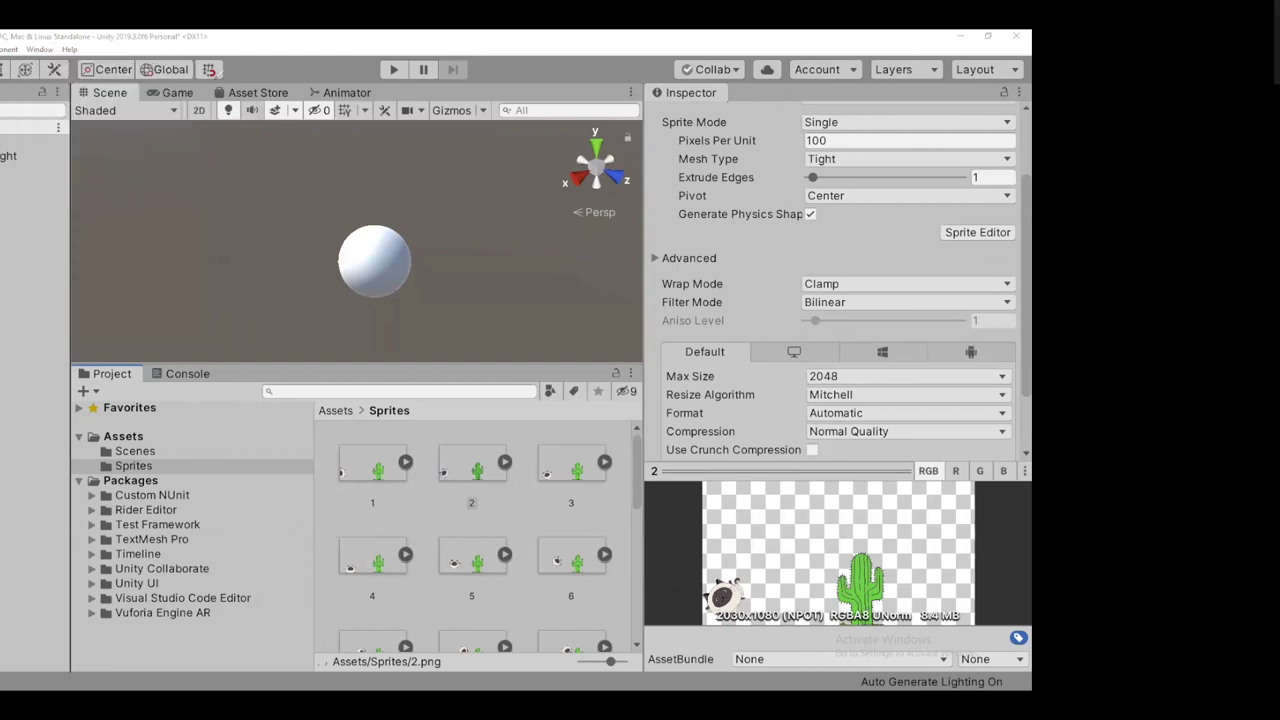
left_click(40, 49)
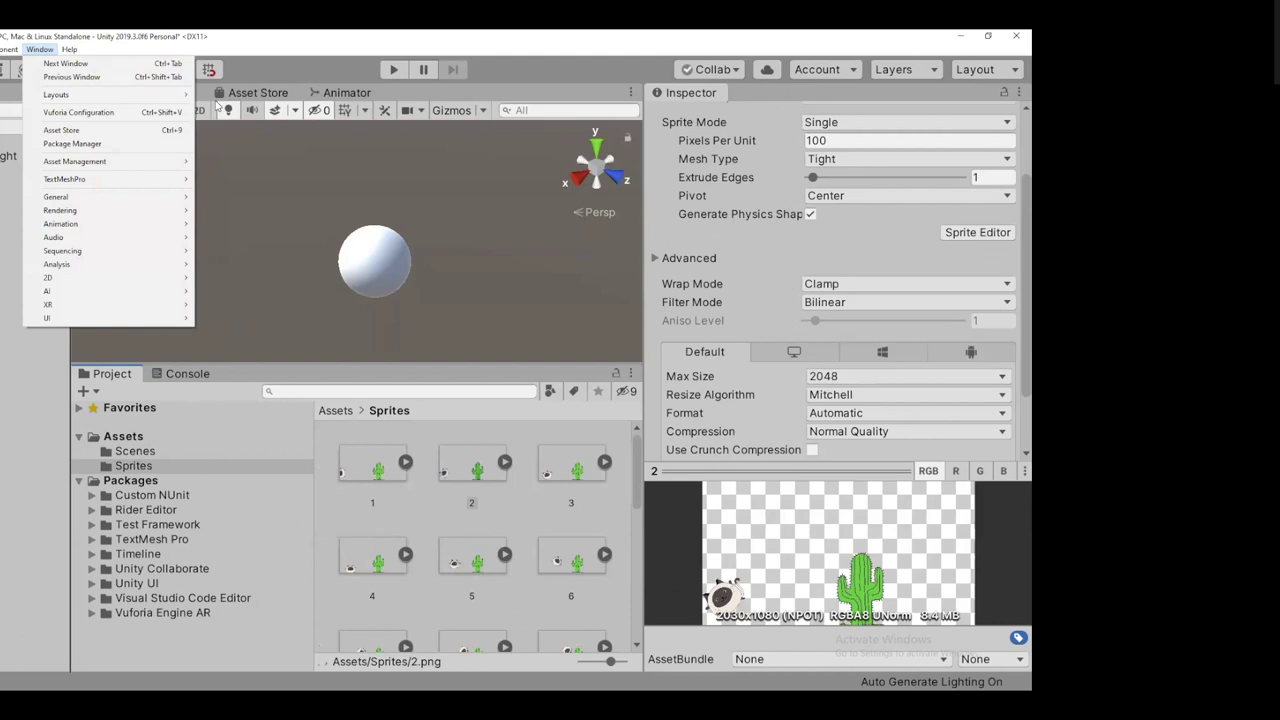
left_click(52, 50)
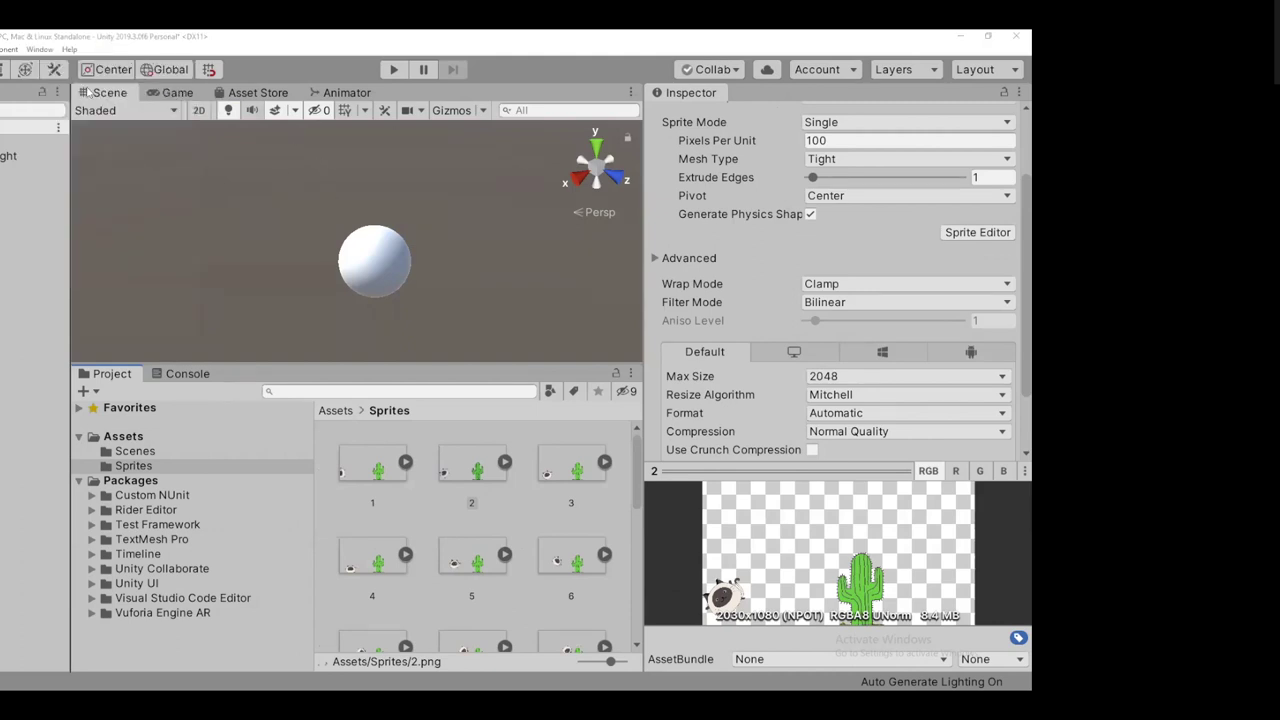
right_click(56, 121)
left_click(211, 131)
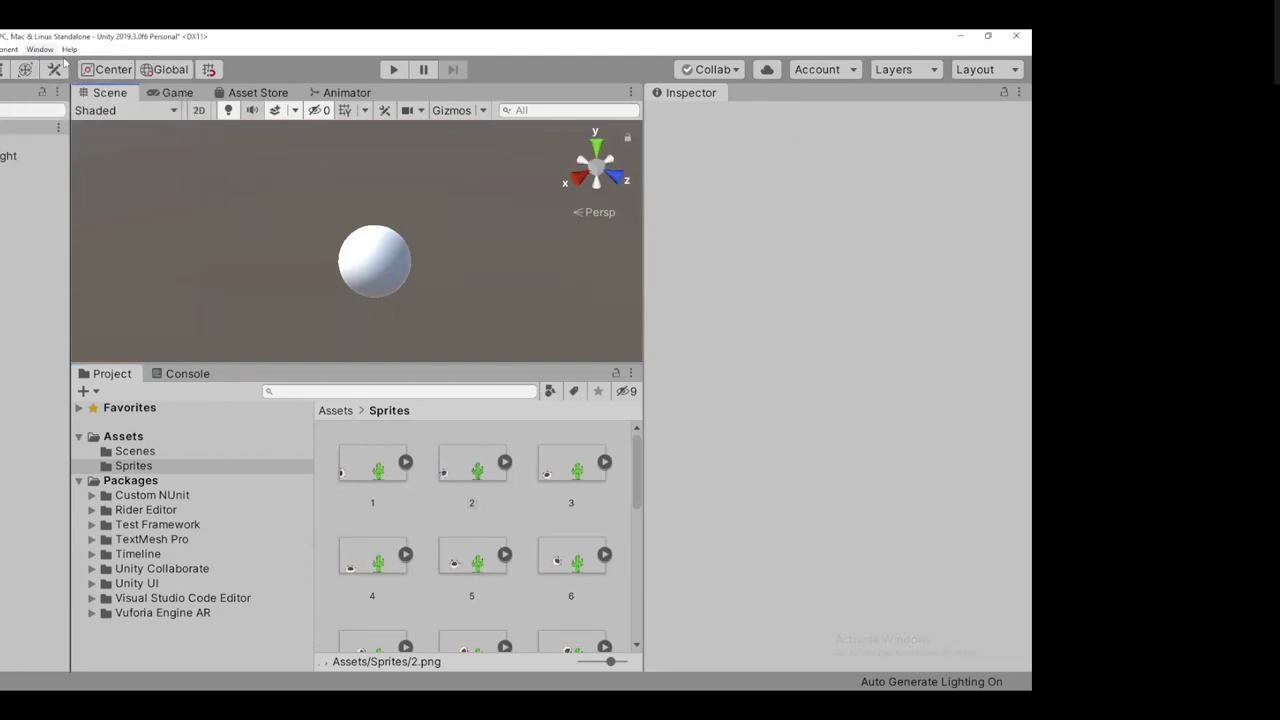
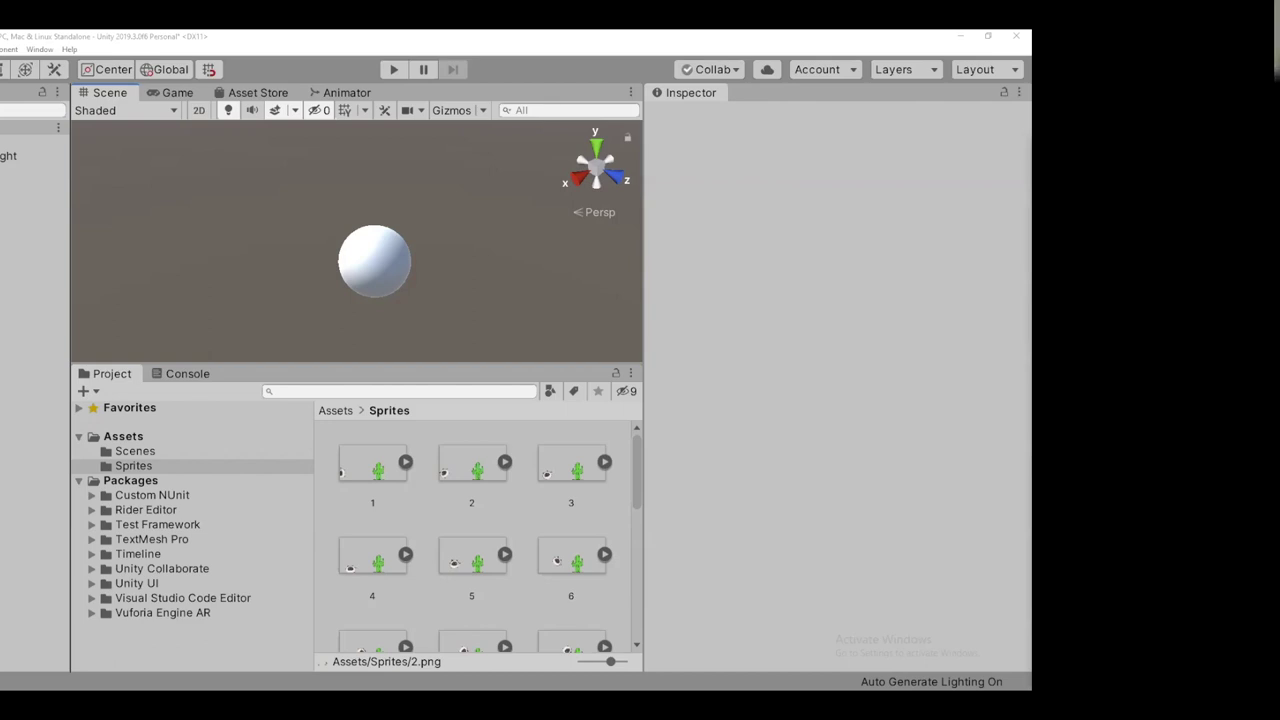
In the browser's Vuforia License Manager, set up a free development license key named CC_ARt_Workshop and accept the Vuforia Developer Agreement
key("alt+Tab")
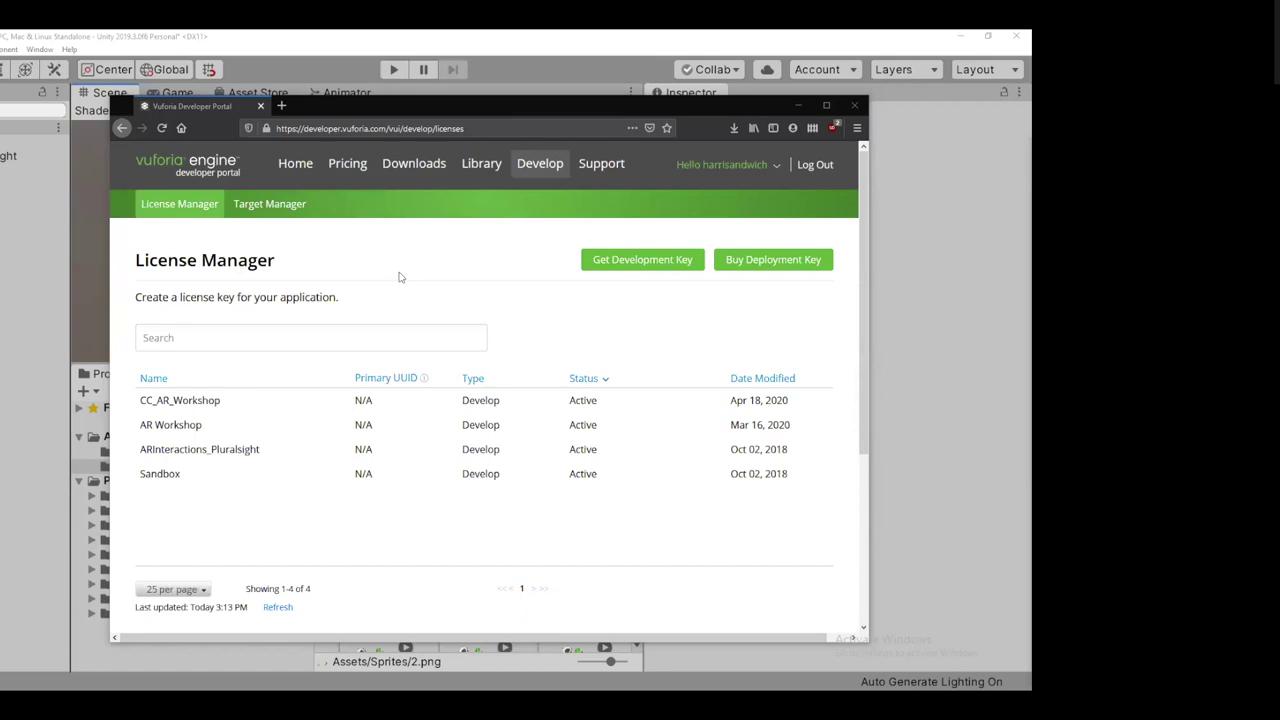
left_click(643, 260)
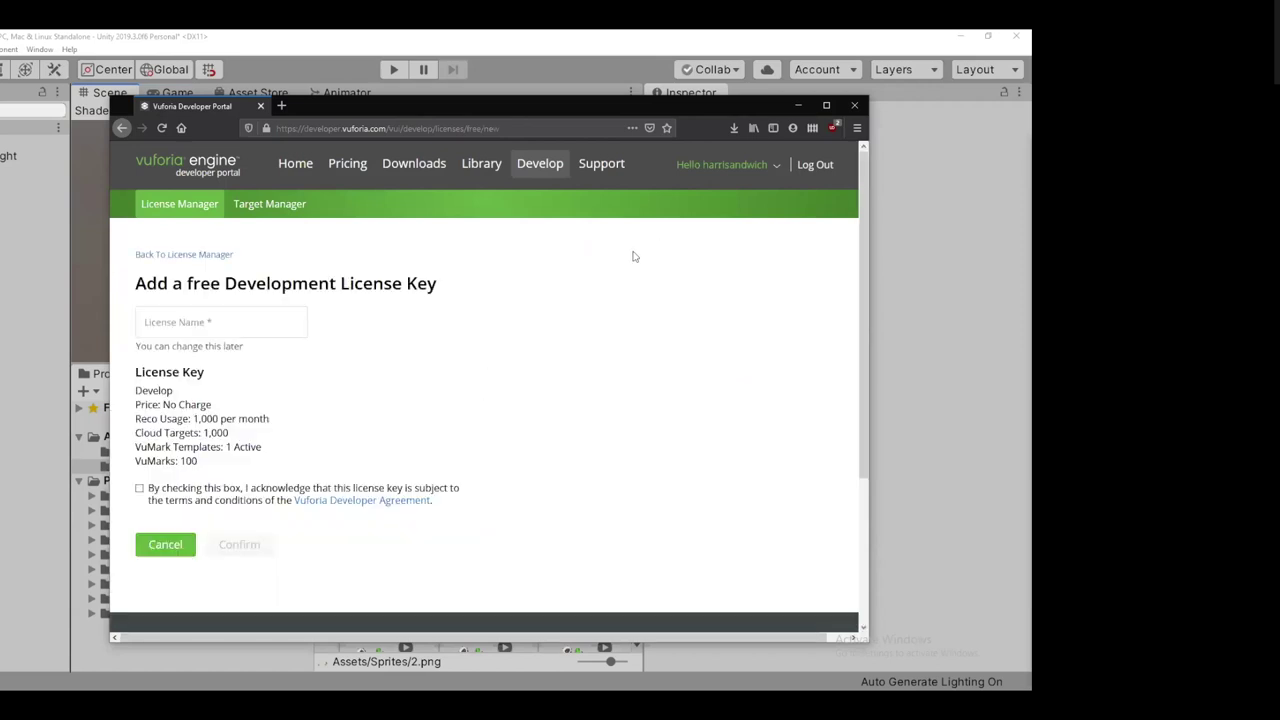
left_click(251, 322)
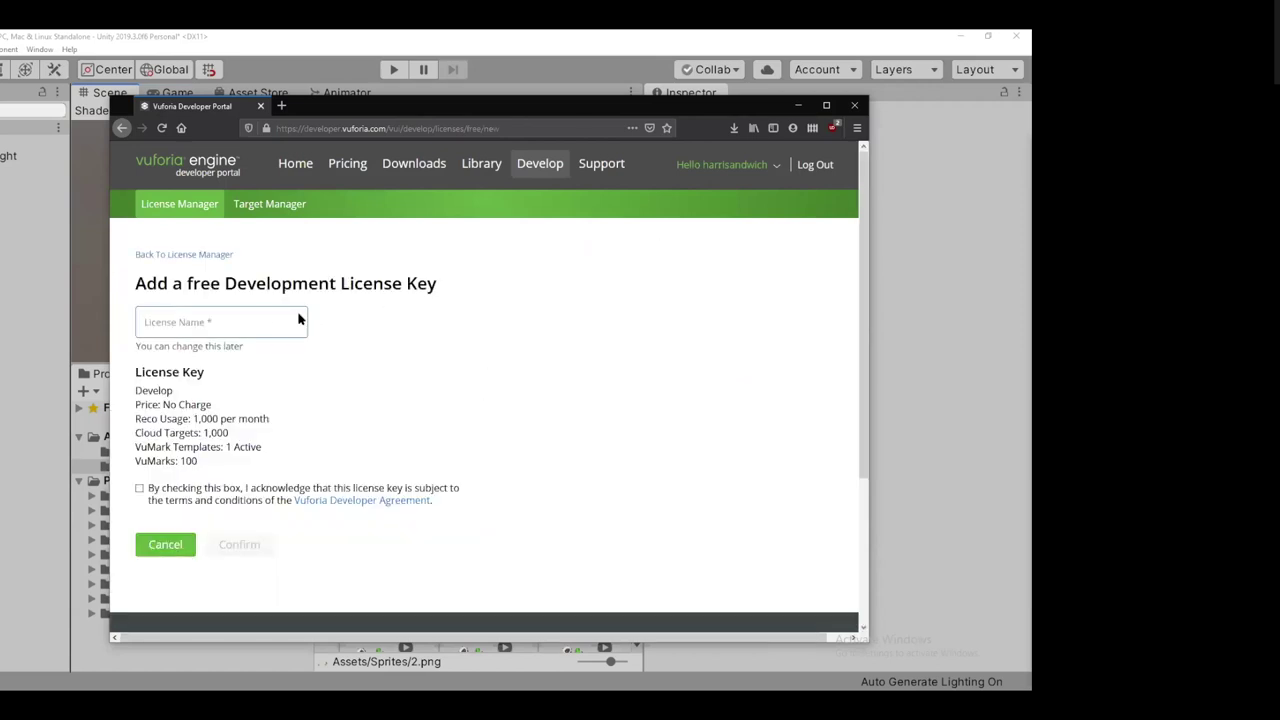
type("C")
key("Down")
key("Return")
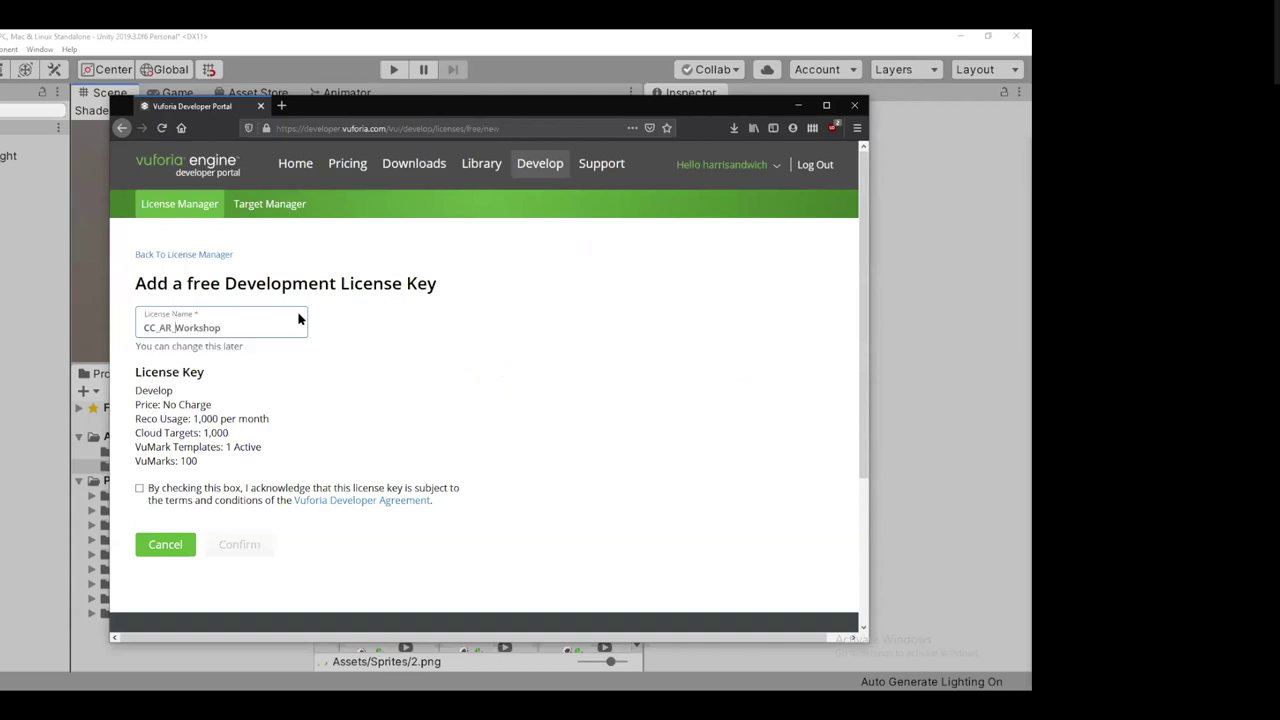
type("t")
left_click(142, 489)
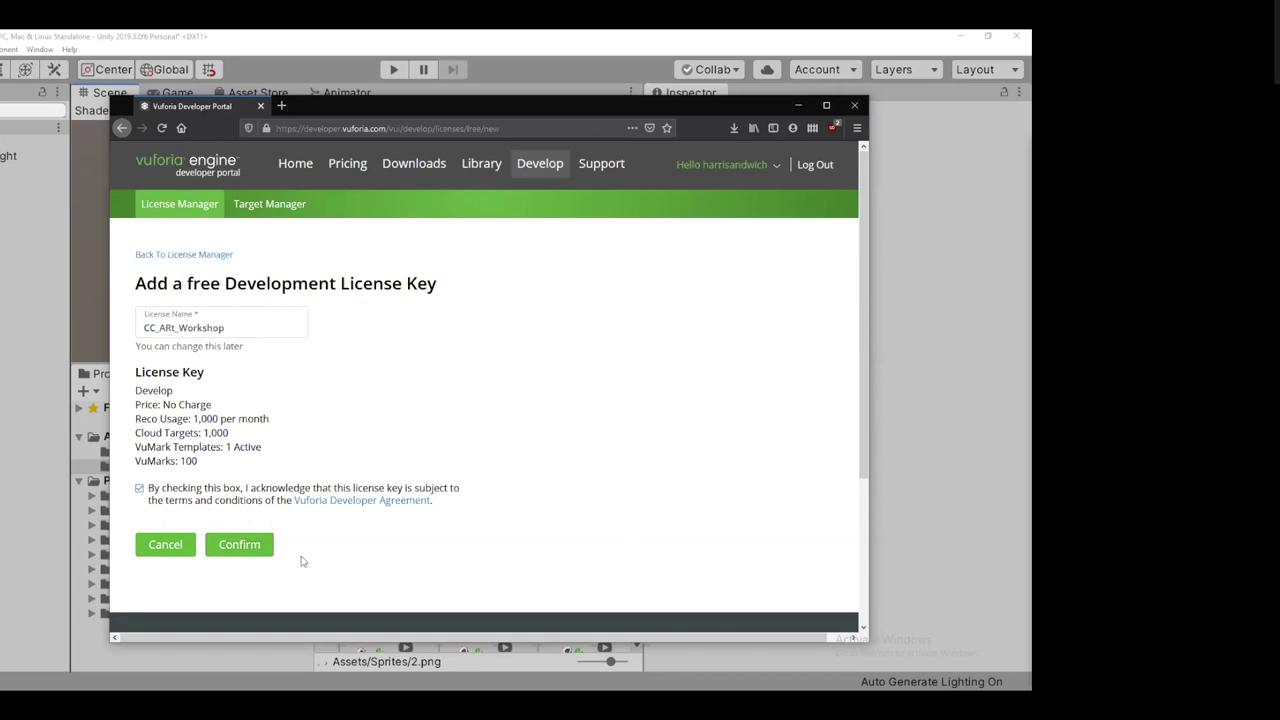
Review the Develop plan's price, recognition usage and target limits, and confirm creation of the license key
left_click_drag(137, 371, 198, 460)
left_click(198, 460)
left_click_drag(136, 404, 267, 421)
left_click(267, 421)
left_click_drag(136, 414, 292, 433)
left_click(252, 443)
left_click_drag(177, 404, 257, 465)
left_click(172, 491)
left_click(255, 550)
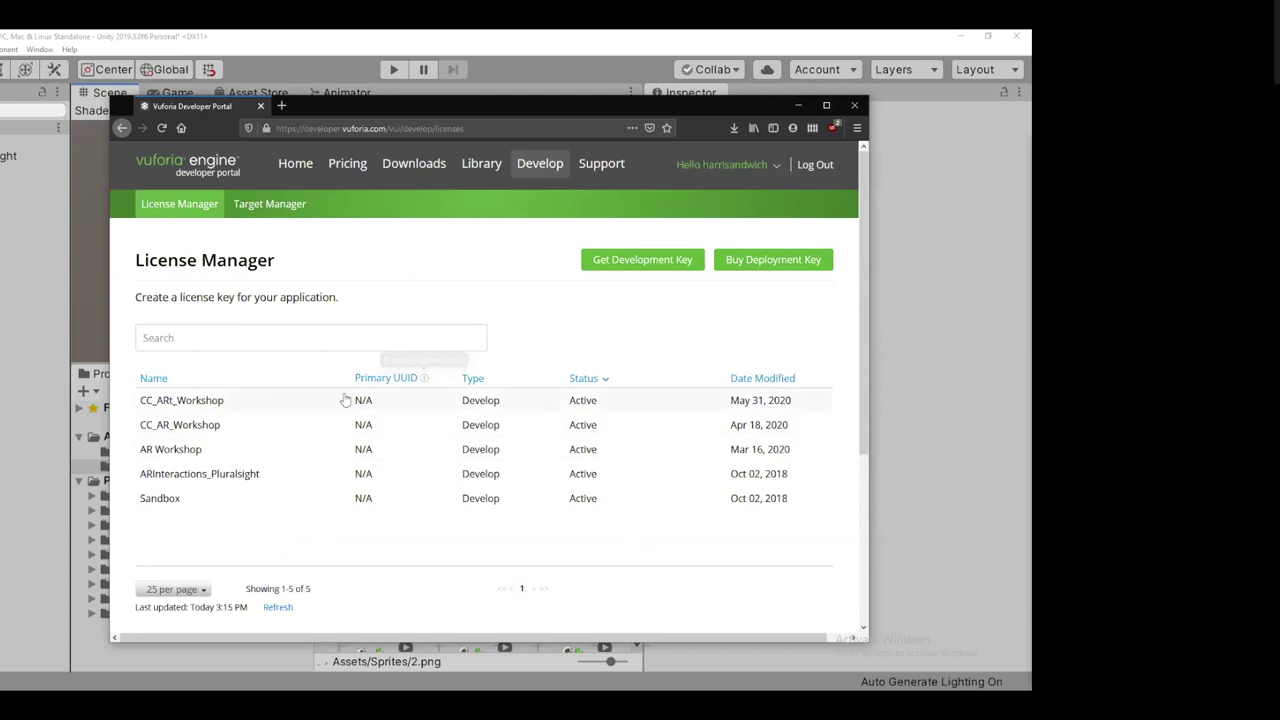
Open the CC_ARt_Workshop license, copy its license key, and return to Unity
left_click(257, 405)
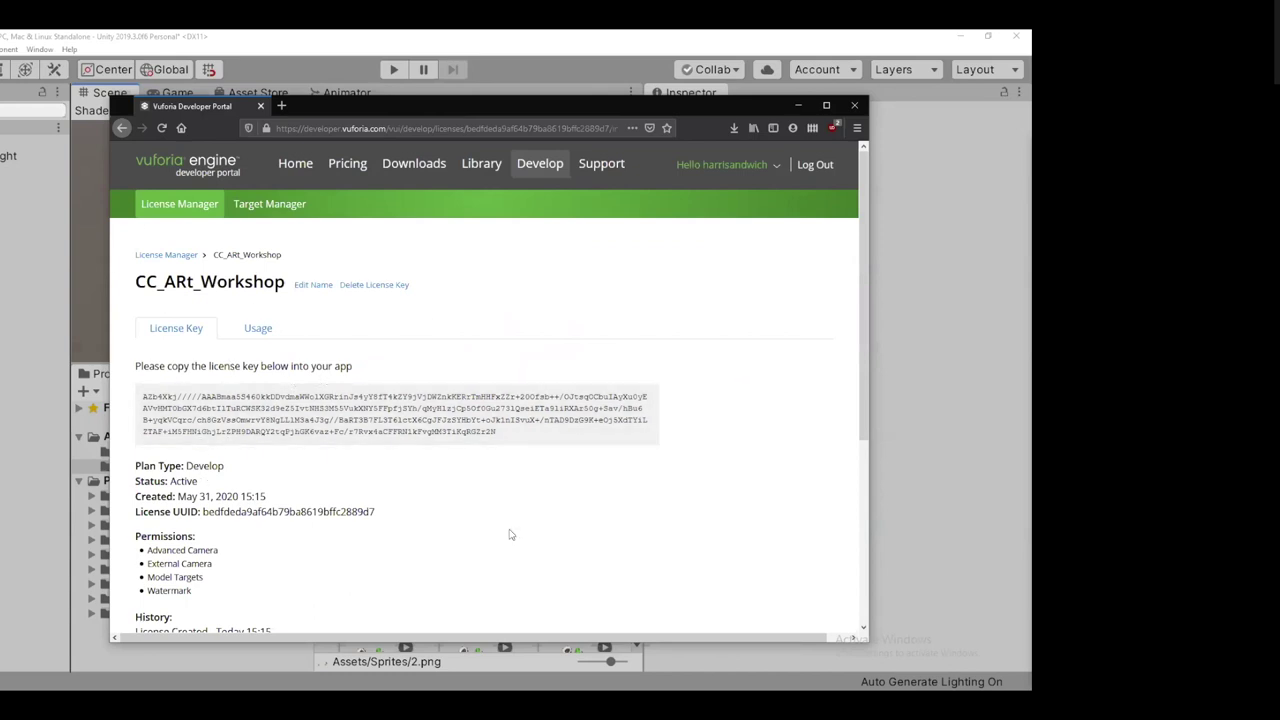
left_click(457, 422)
left_click(618, 425)
left_click(797, 106)
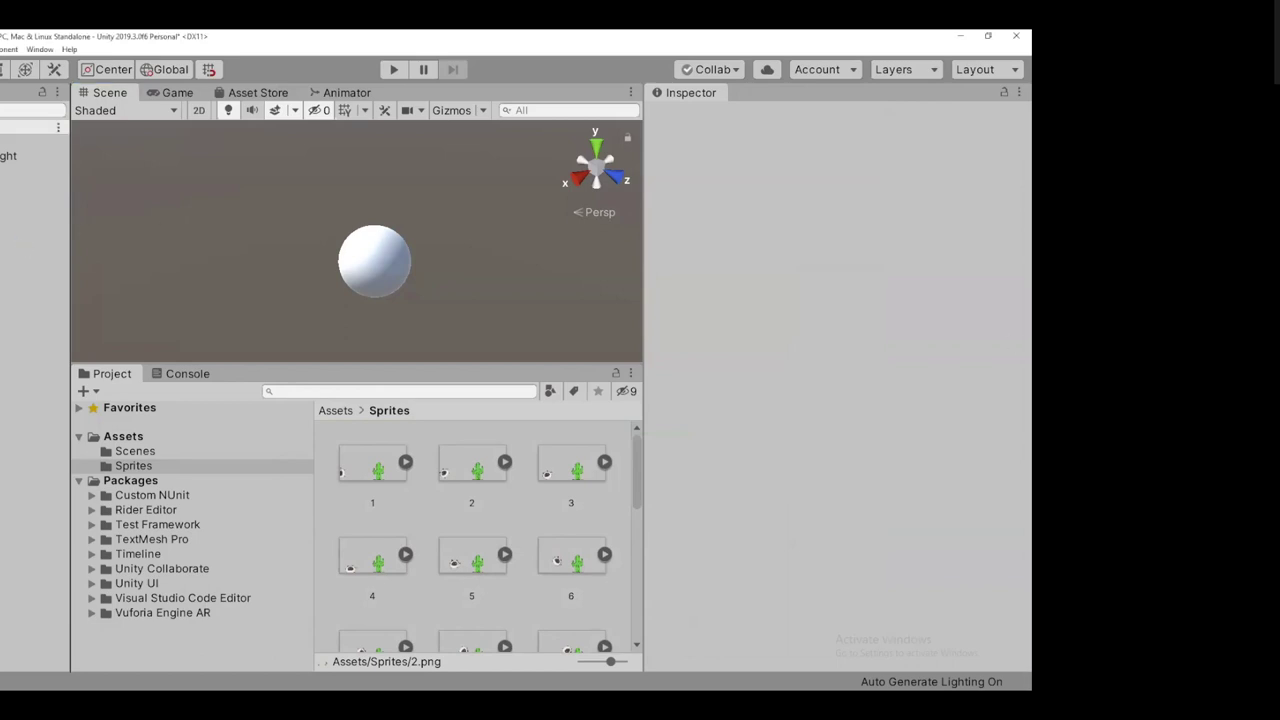
Open the Vuforia Configuration, widen the Inspector, and paste the license key as the App License Key
left_click(39, 49)
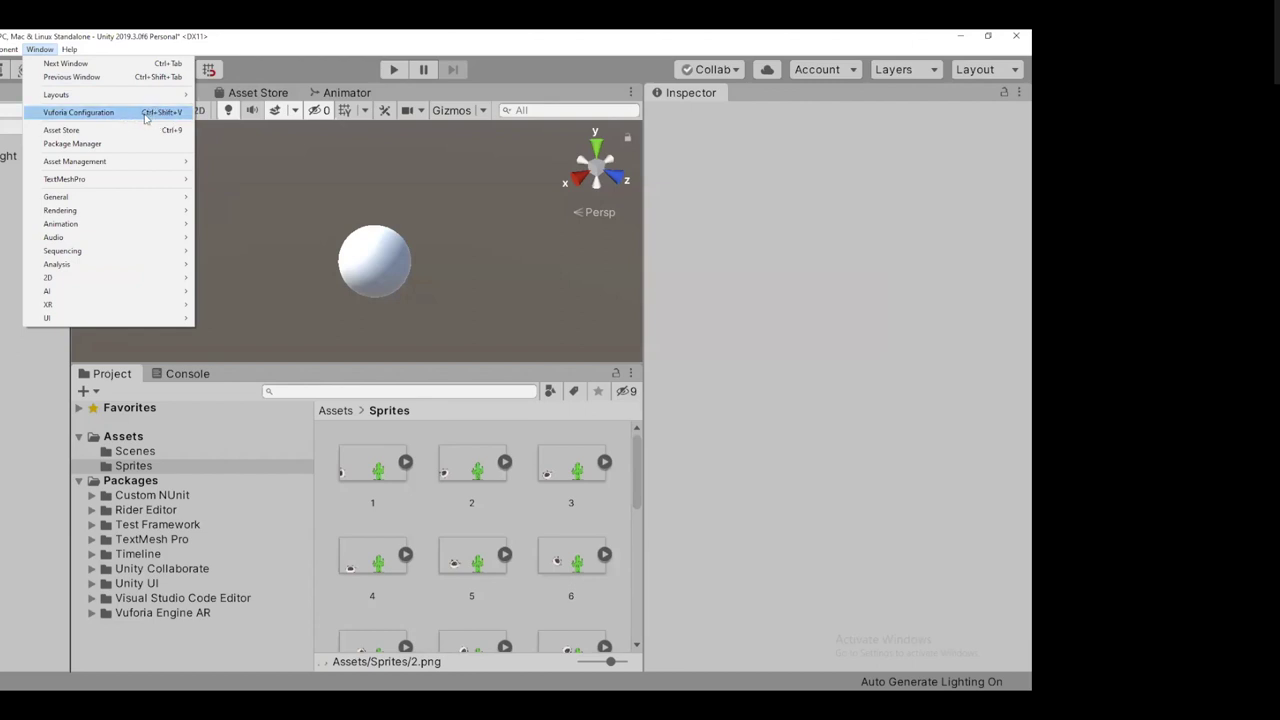
left_click(146, 119)
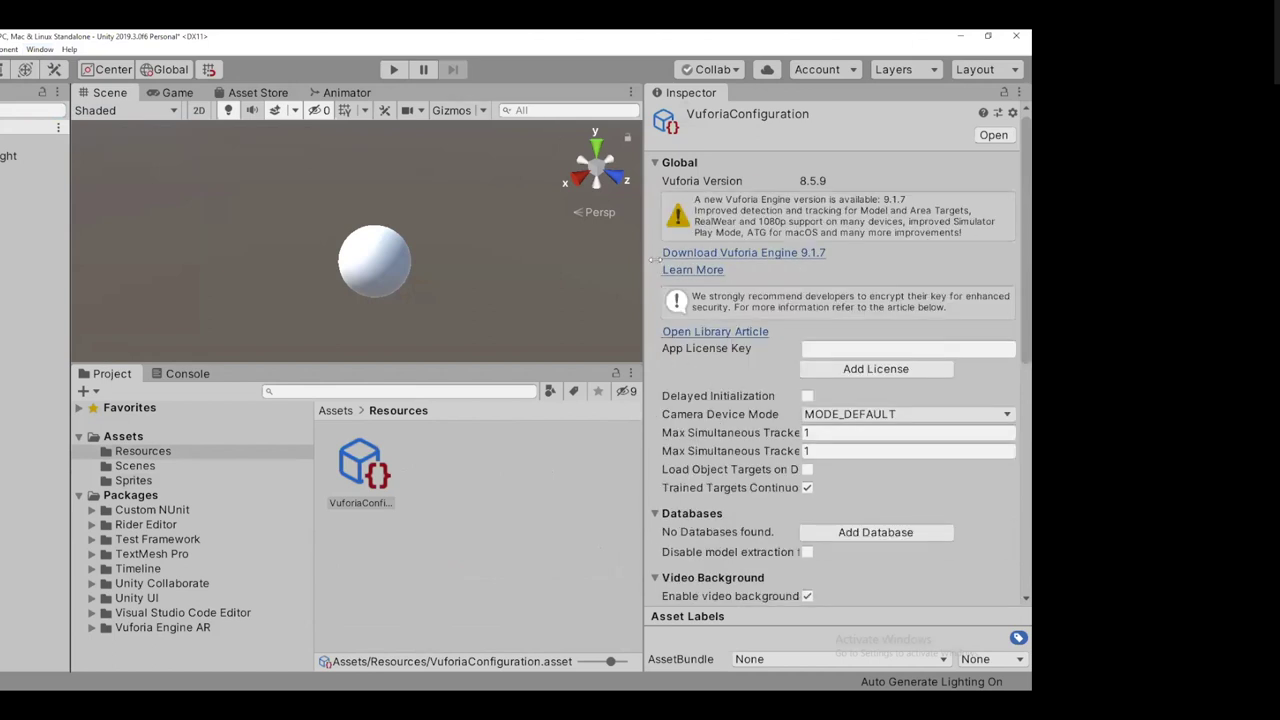
left_click_drag(645, 214, 341, 214)
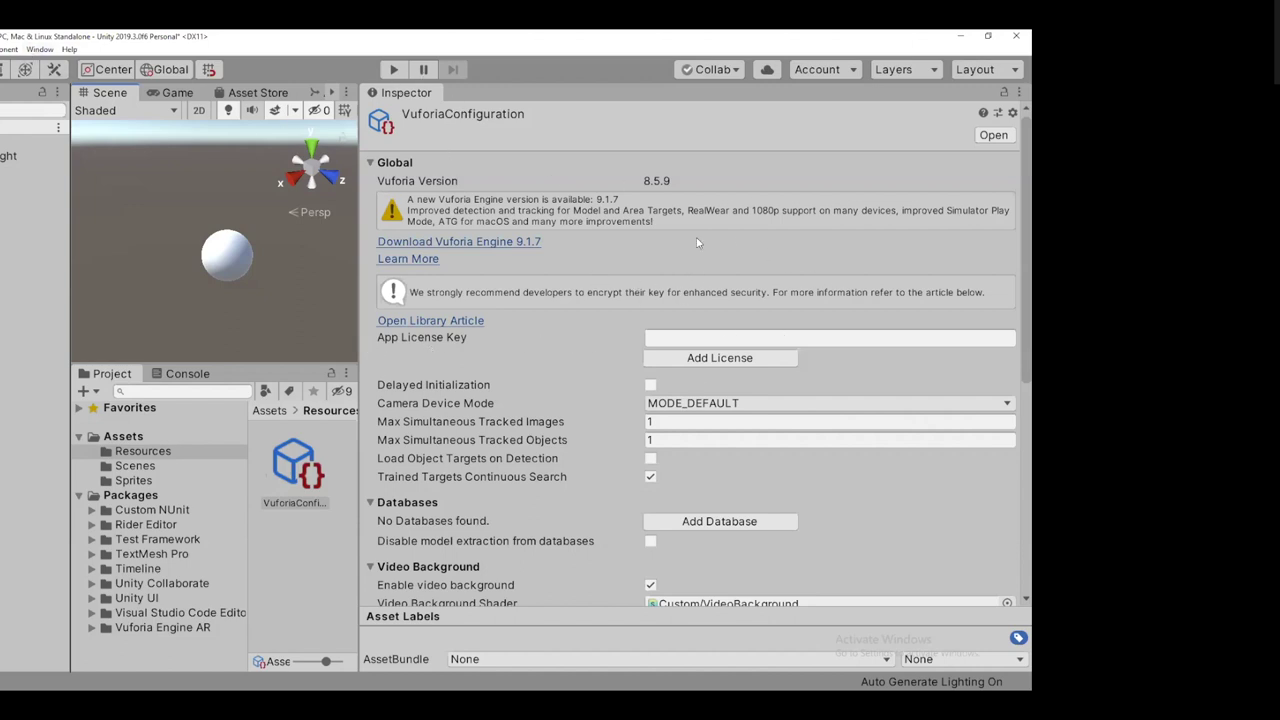
left_click(673, 337)
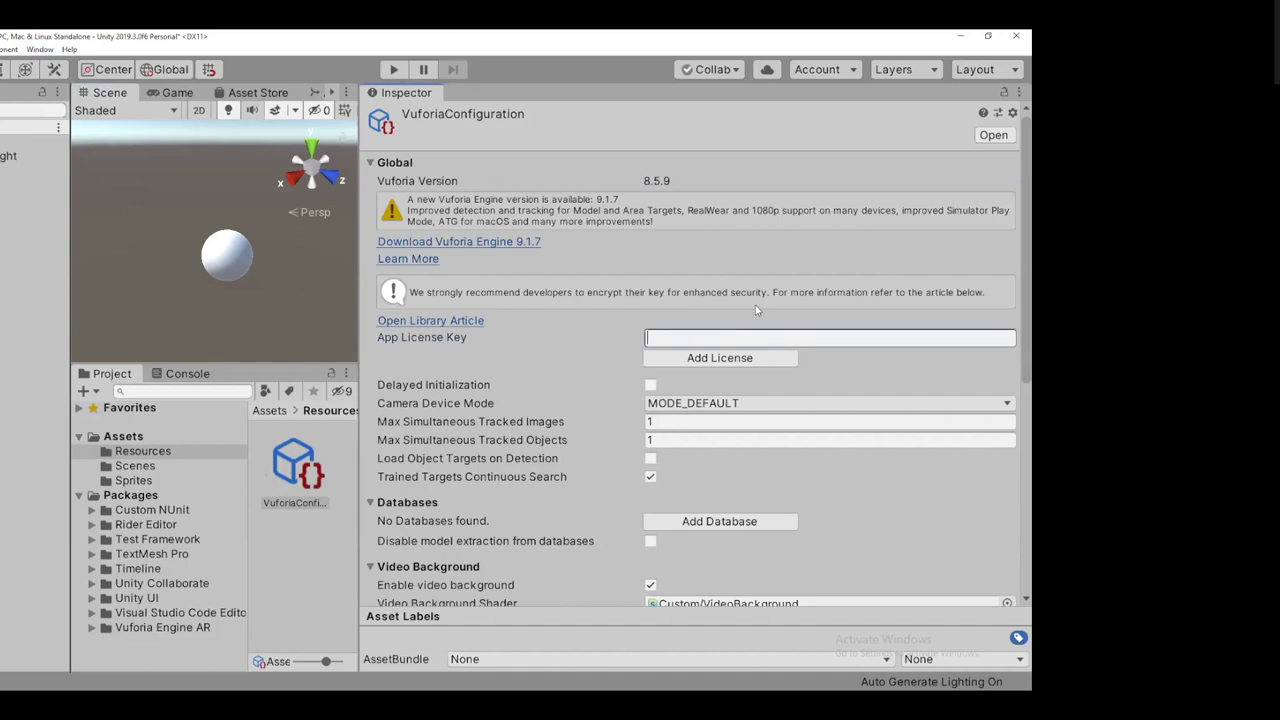
key("ctrl+v")
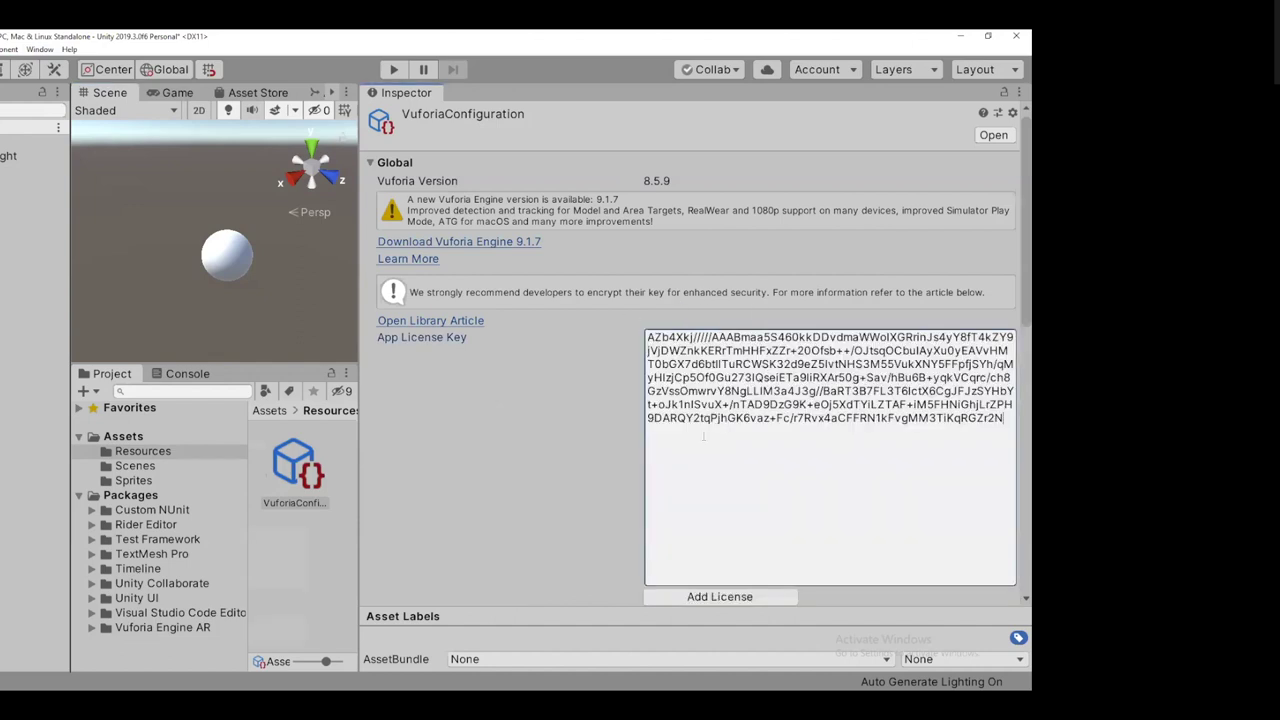
Look through the Vuforia configuration settings from the Global section to the Webcam section
scroll(480, 163, "down", 10)
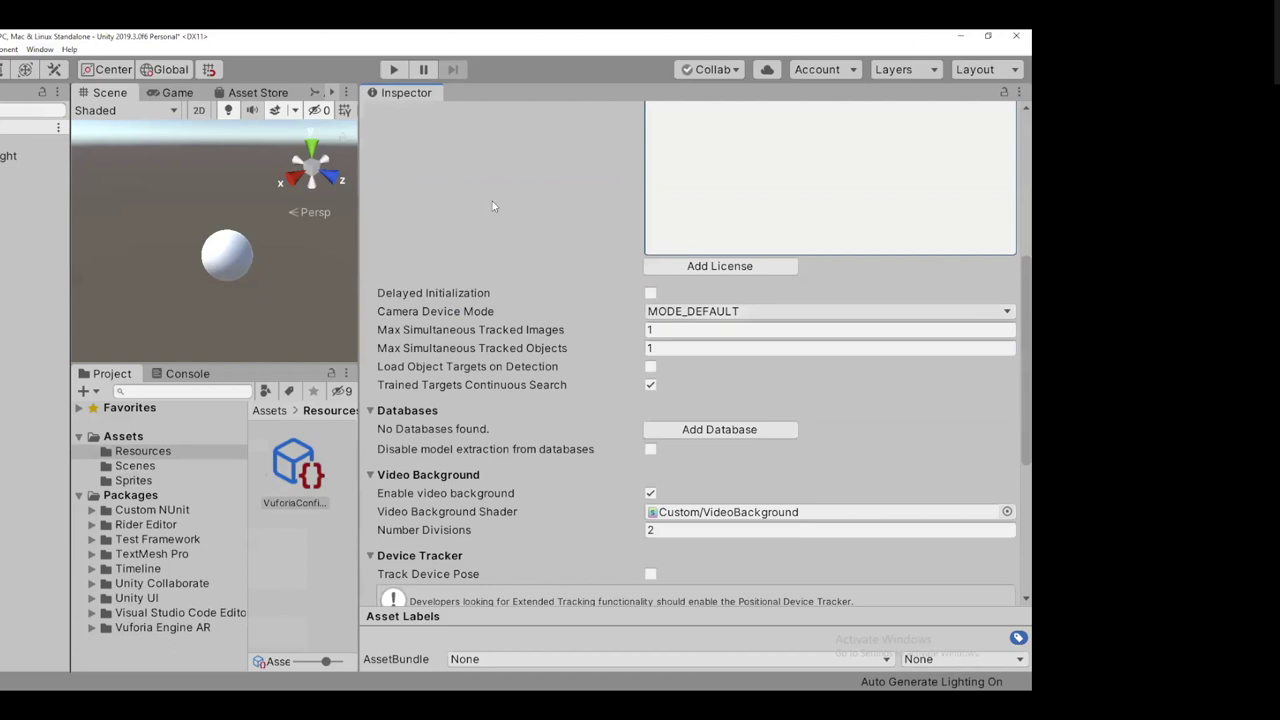
scroll(480, 163, "up", 6)
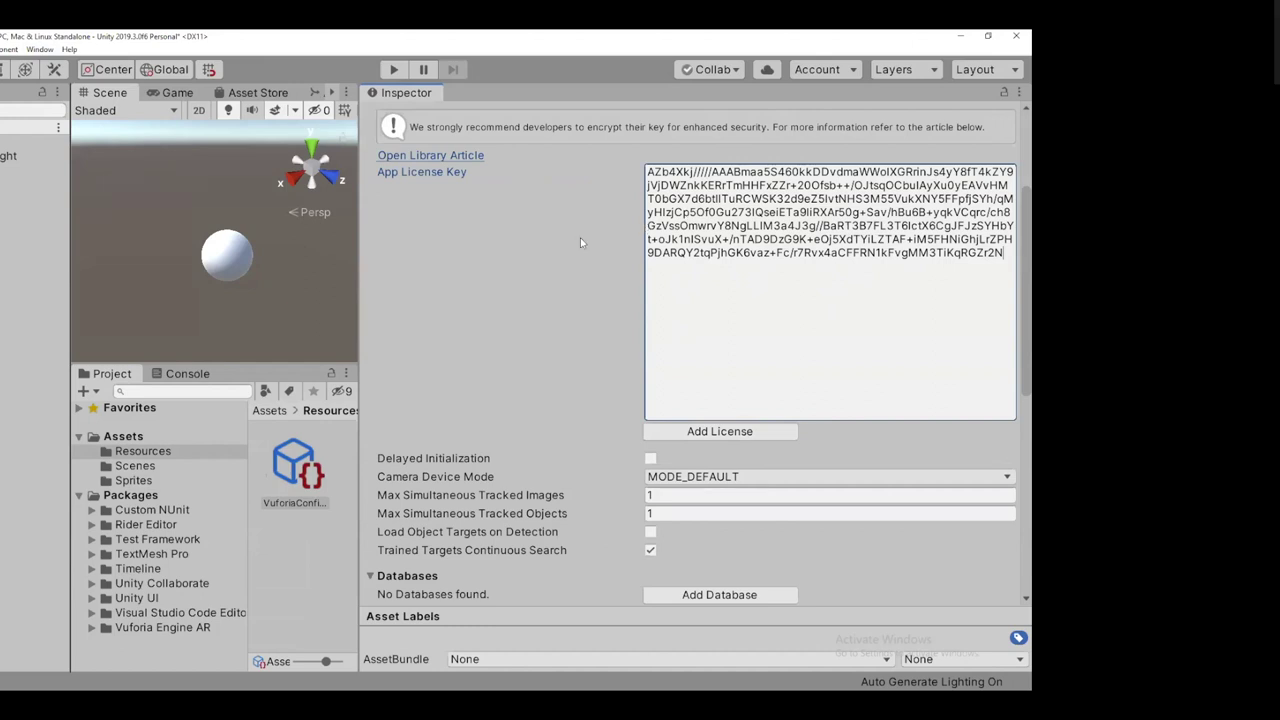
scroll(580, 242, "up", 4)
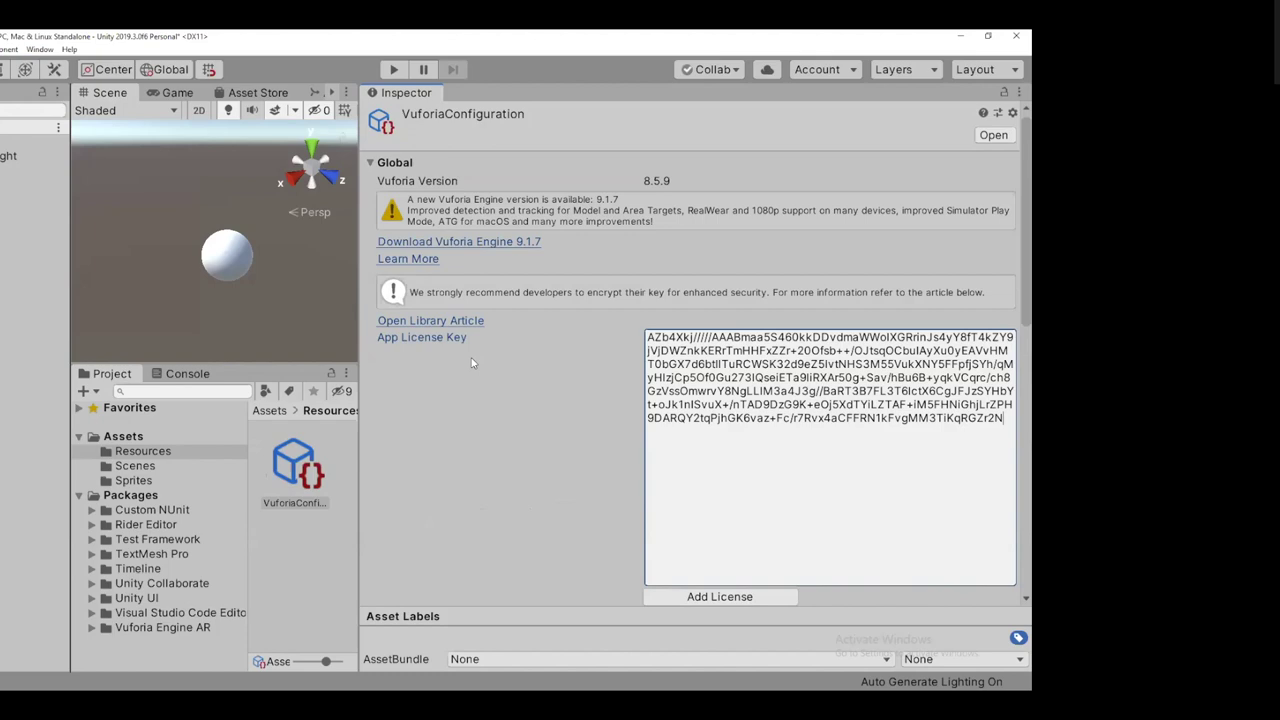
scroll(472, 363, "down", 10)
scroll(486, 361, "down", 2)
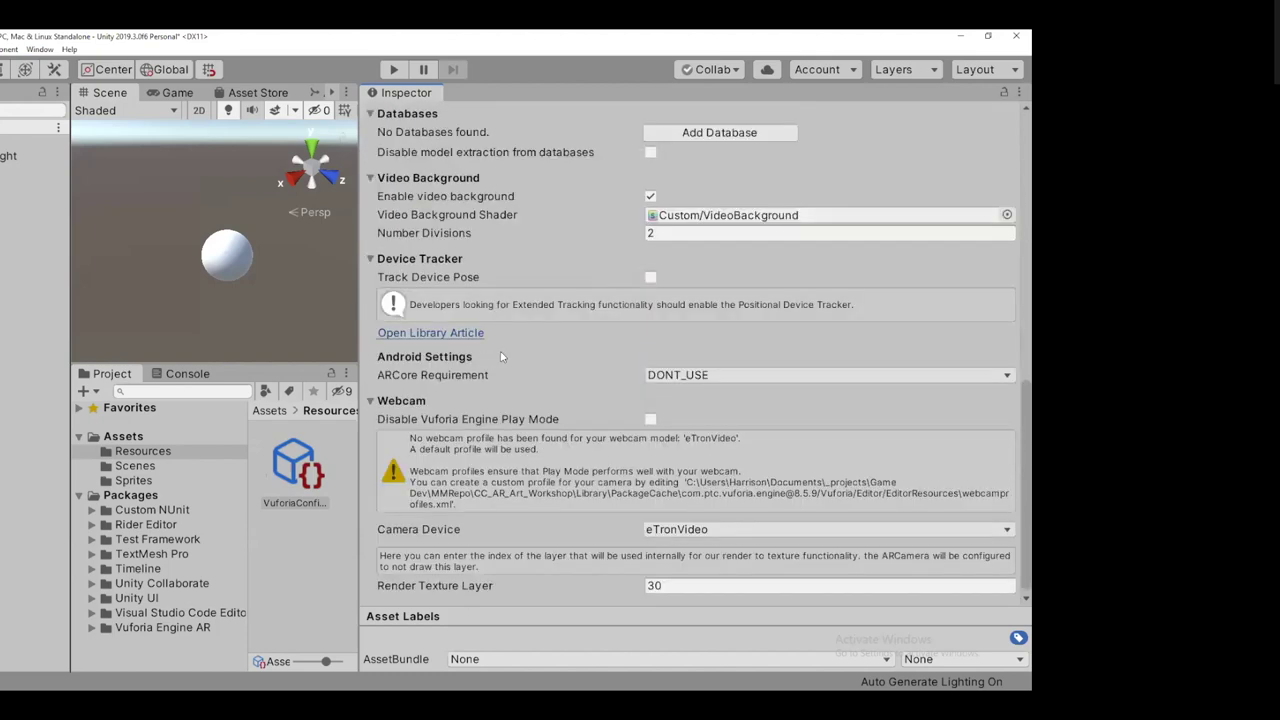
scroll(502, 357, "up", 6)
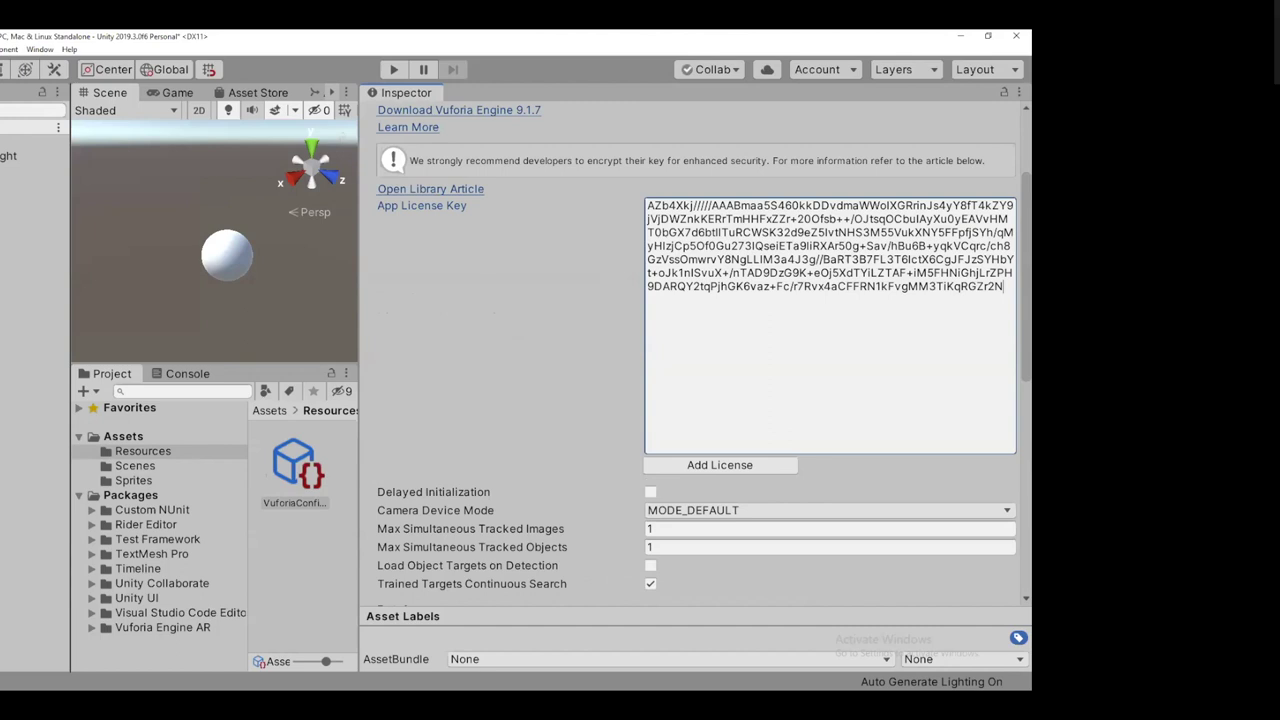
Open the Vuforia Developer Agreement from Unity's help resources, skim it from beginning to end, and close the browser window
left_click(70, 49)
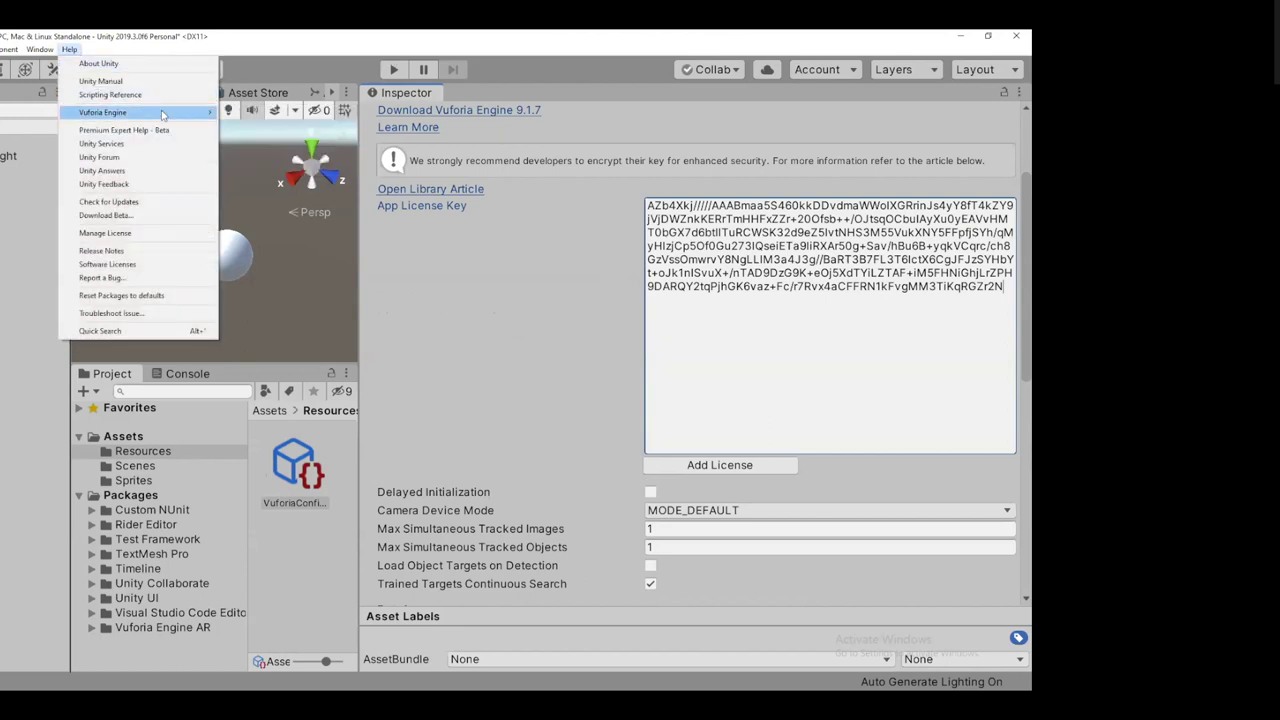
mouse_move(163, 116)
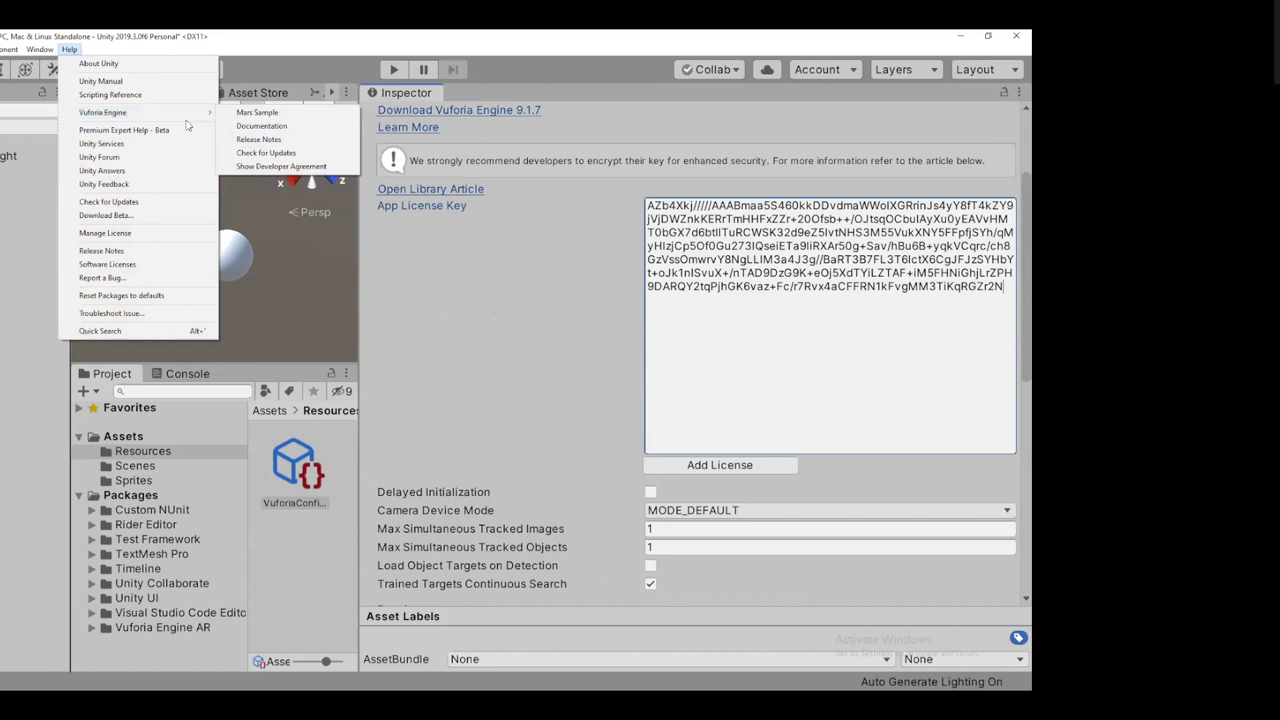
left_click(278, 166)
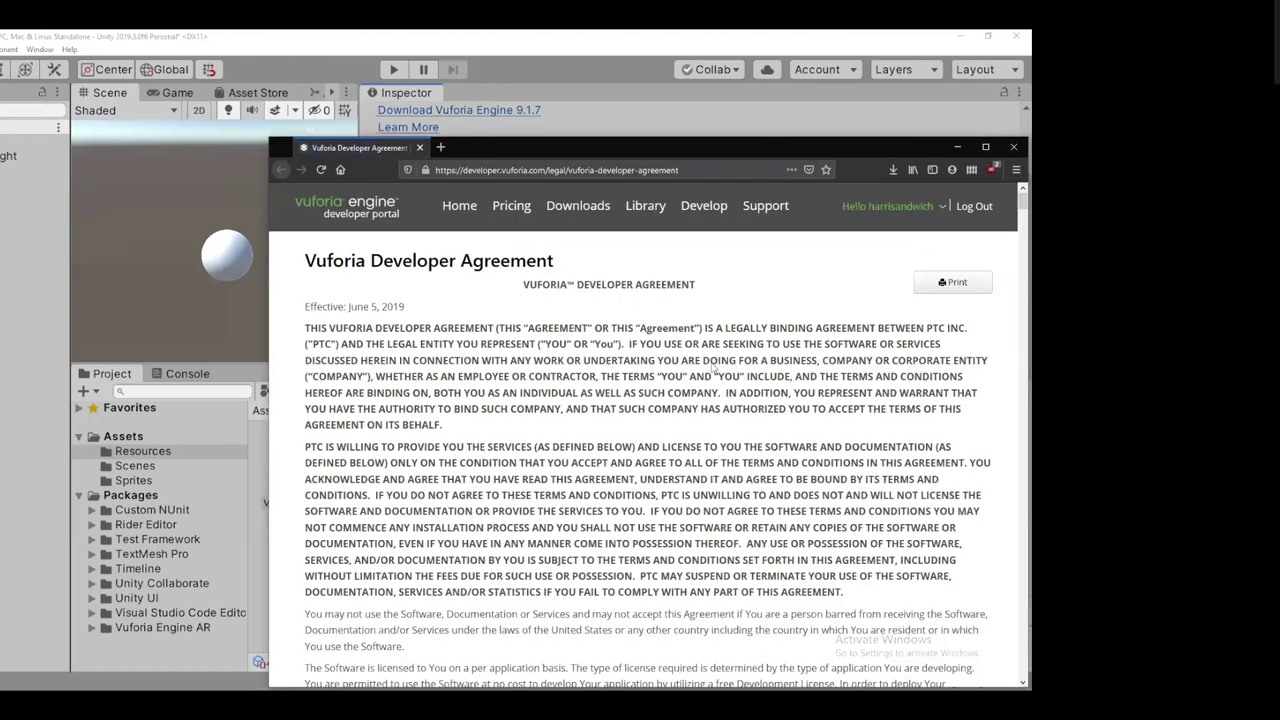
scroll(395, 292, "down", 3)
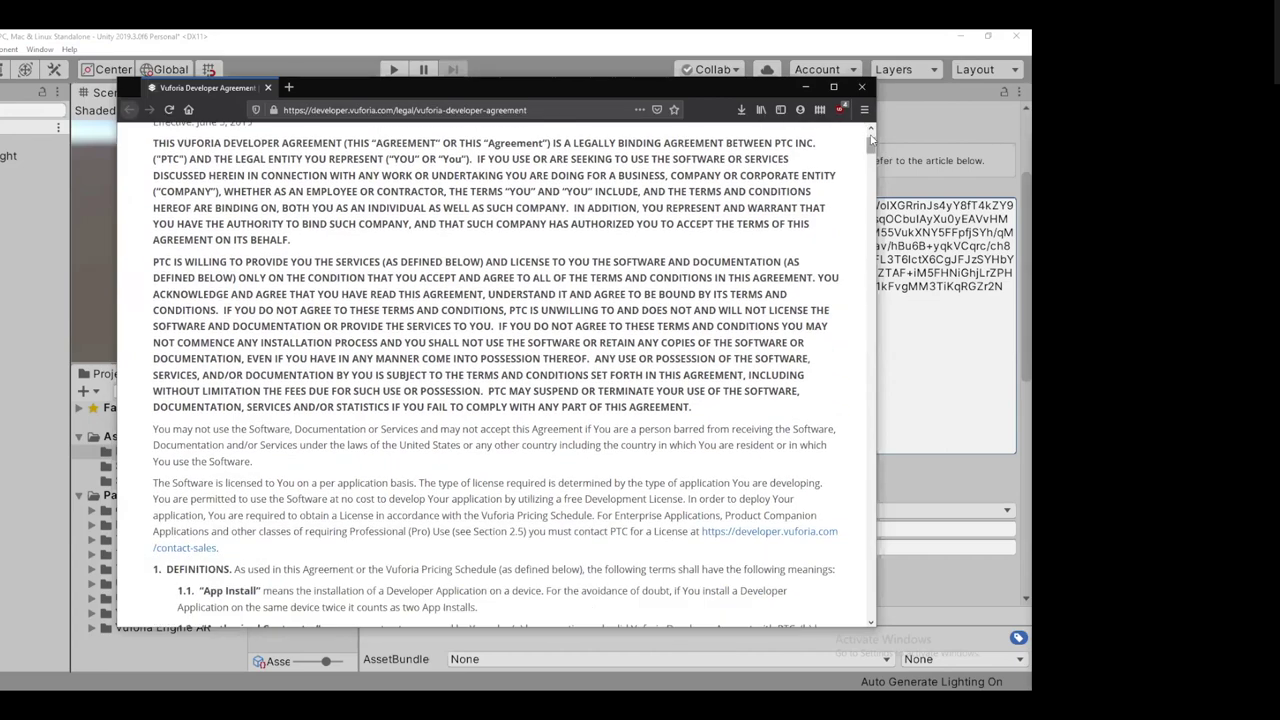
scroll(694, 148, "up", 3)
left_click_drag(871, 142, 855, 433)
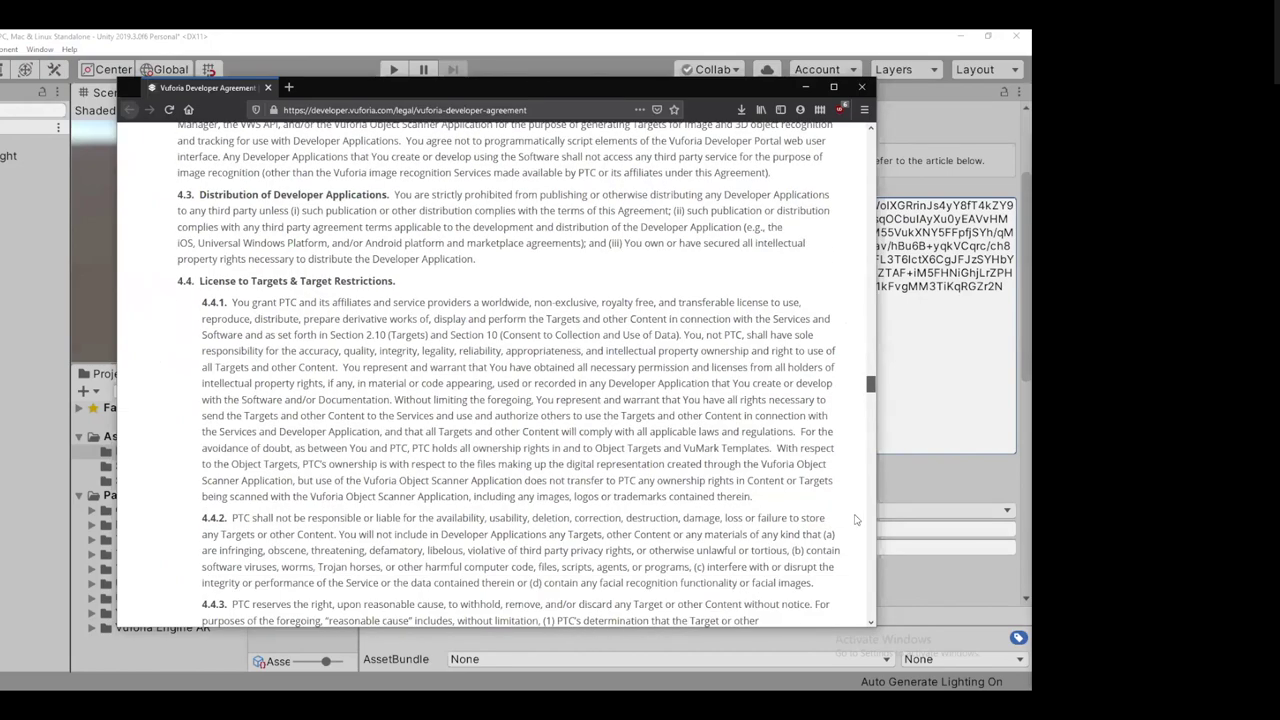
left_click_drag(831, 575, 840, 610)
scroll(860, 203, "up", 15)
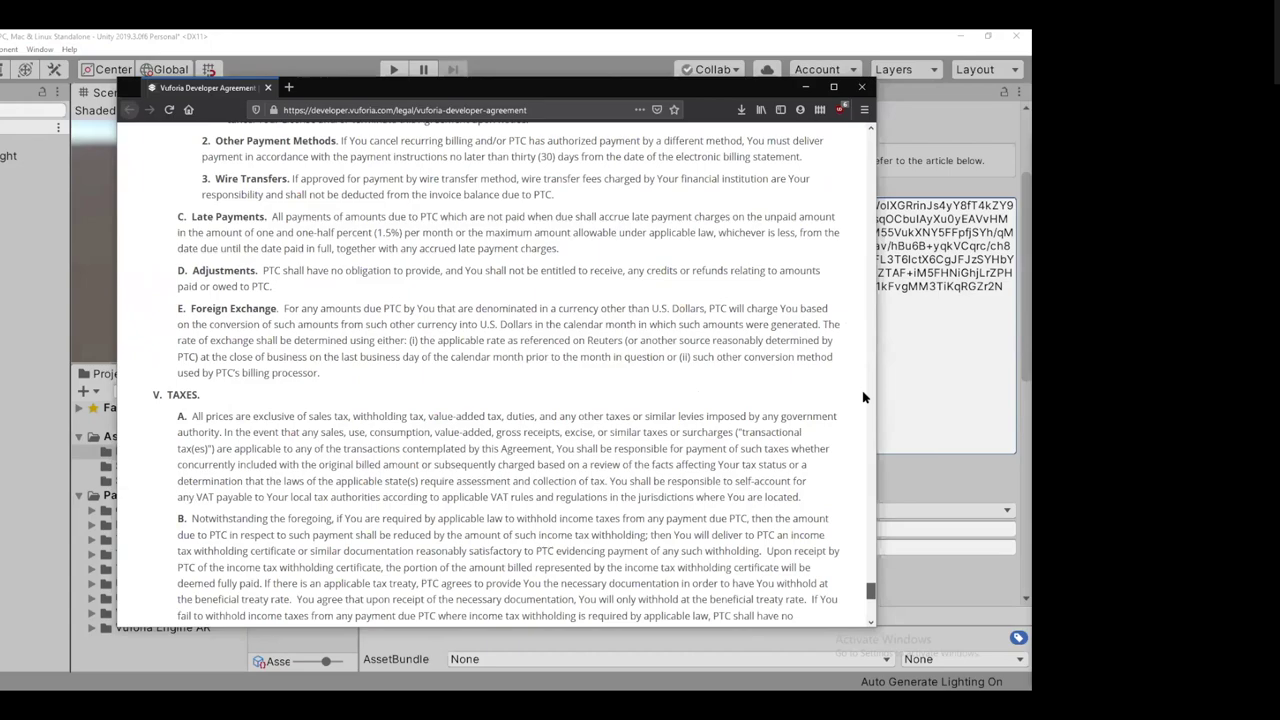
scroll(860, 203, "up", 20)
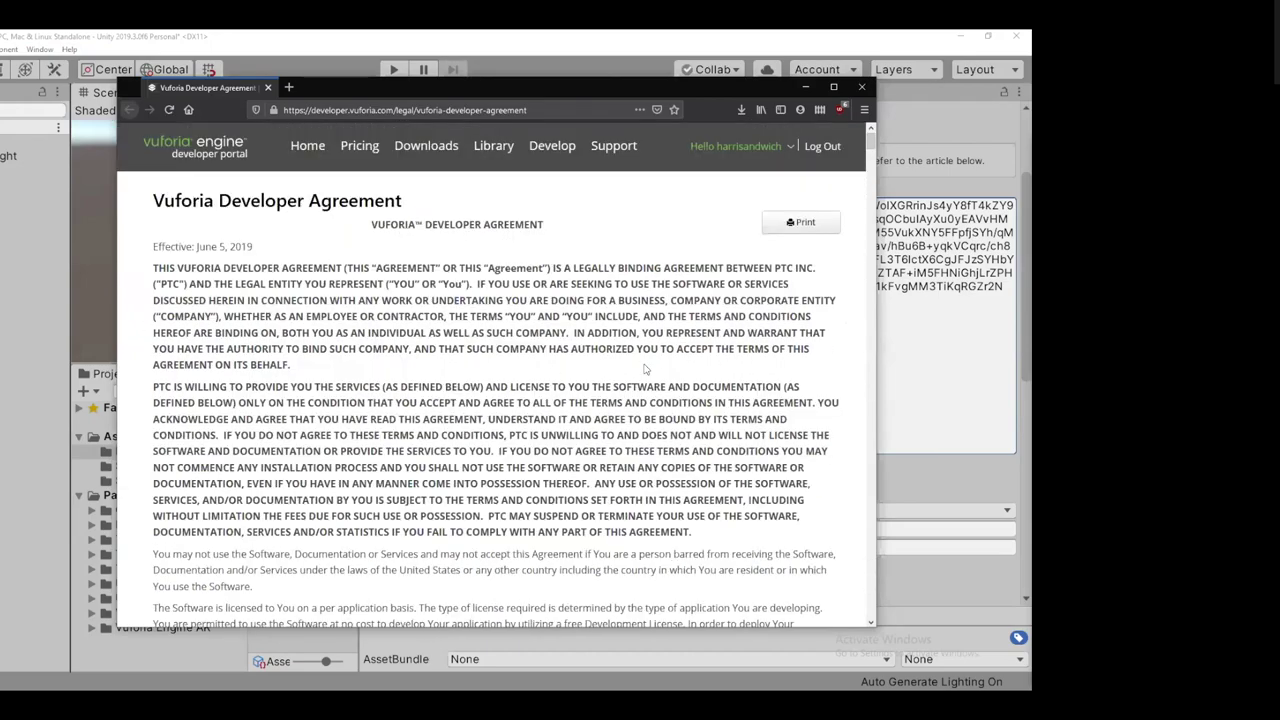
scroll(870, 140, "down", 2)
scroll(872, 132, "down", 3)
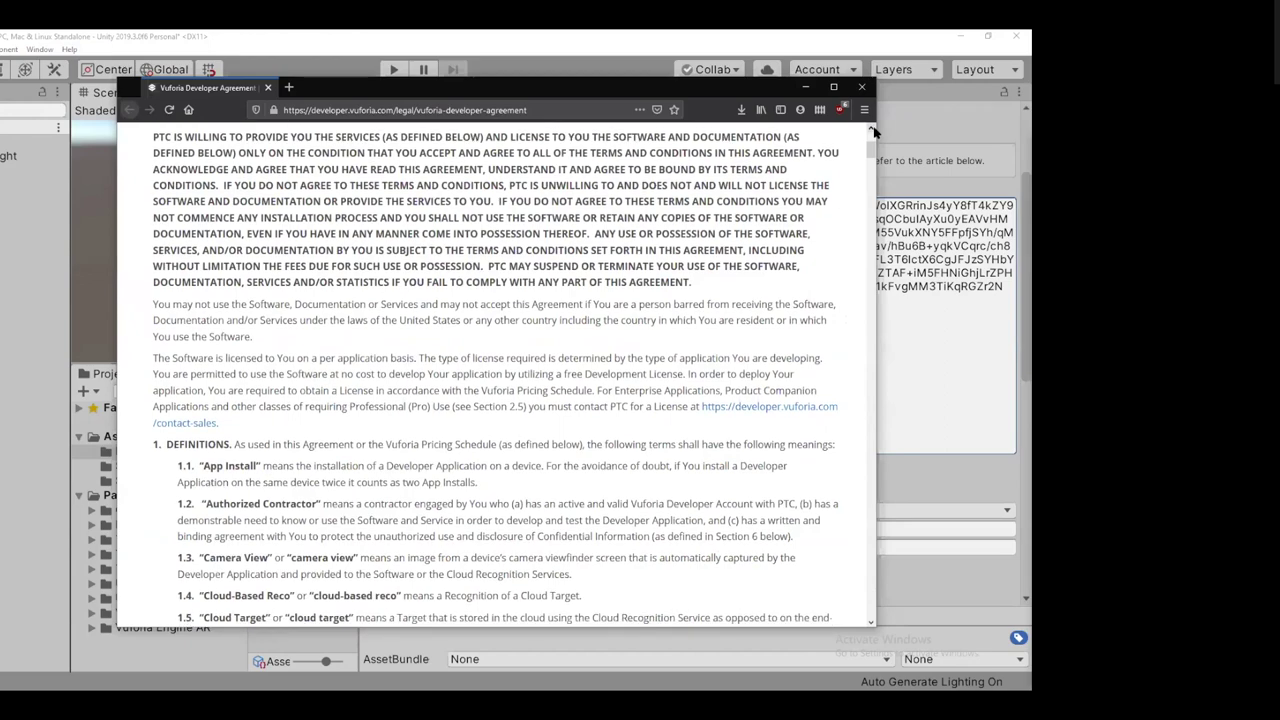
left_click_drag(872, 146, 877, 287)
scroll(866, 376, "down", 3)
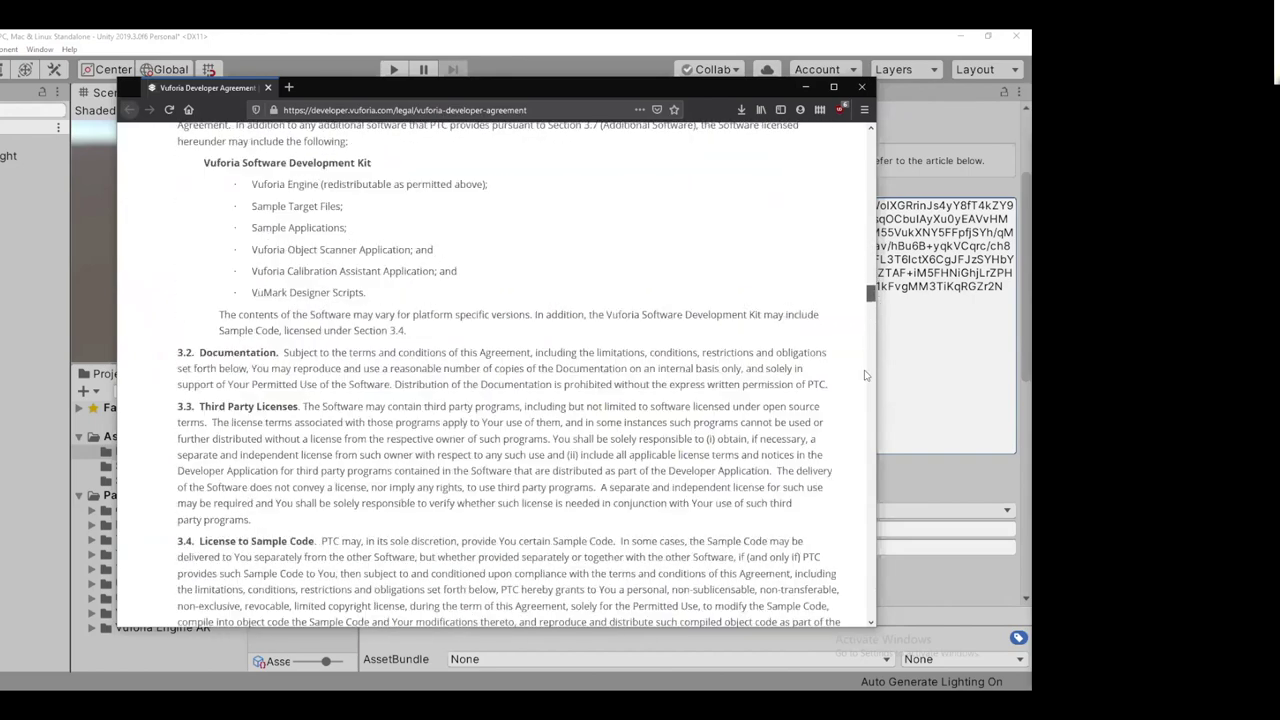
scroll(852, 605, "down", 10)
scroll(852, 608, "down", 20)
scroll(858, 431, "down", 8)
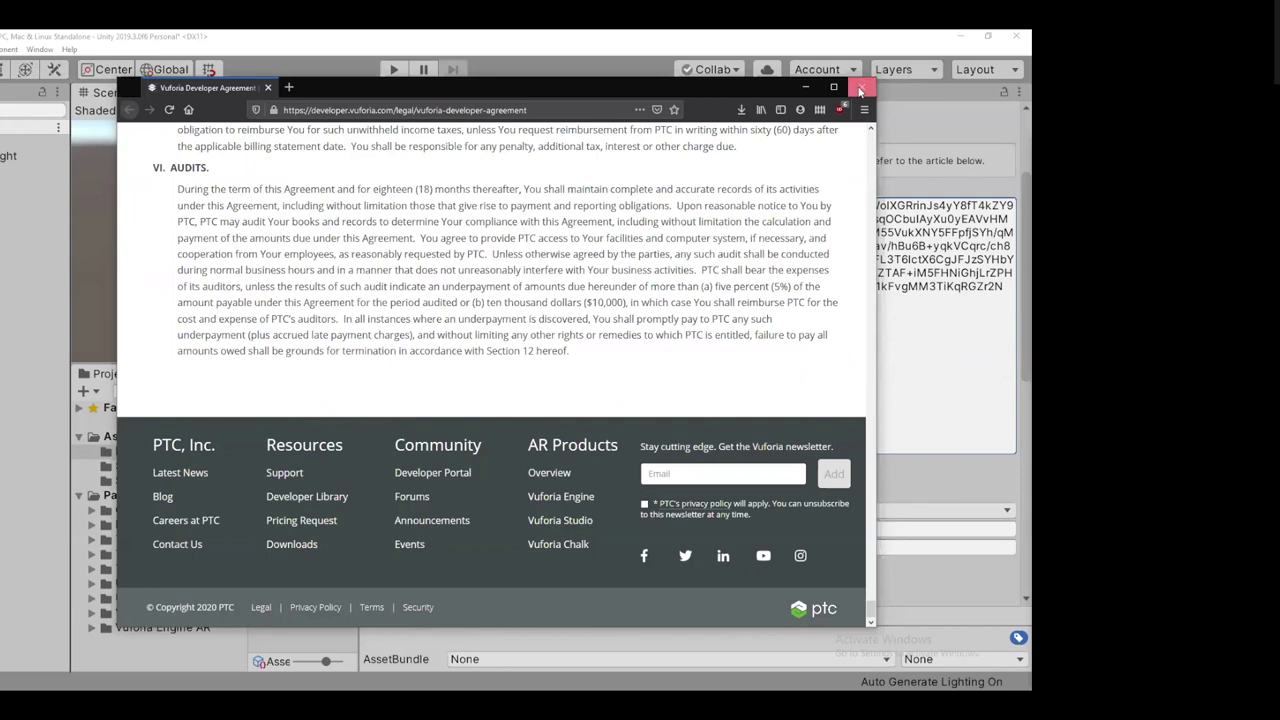
left_click(860, 89)
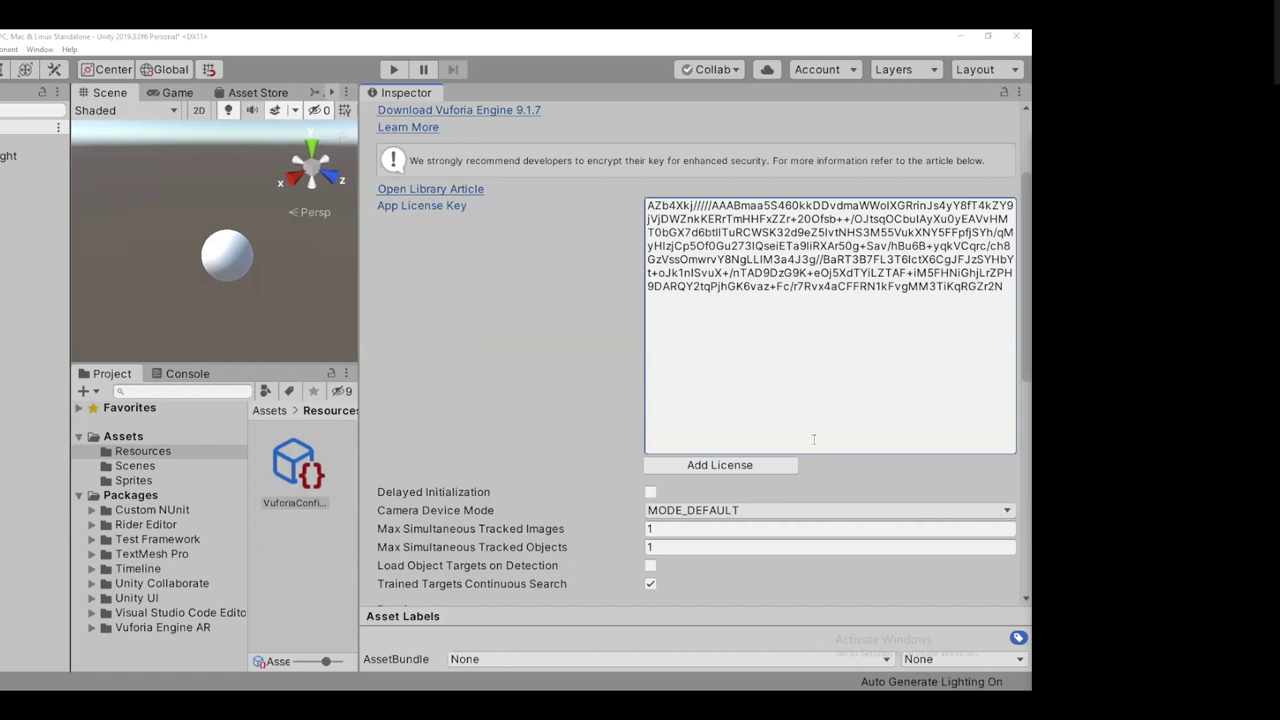
Narrow the Inspector to give the Scene view and project files more room
left_click_drag(358, 390, 707, 344)
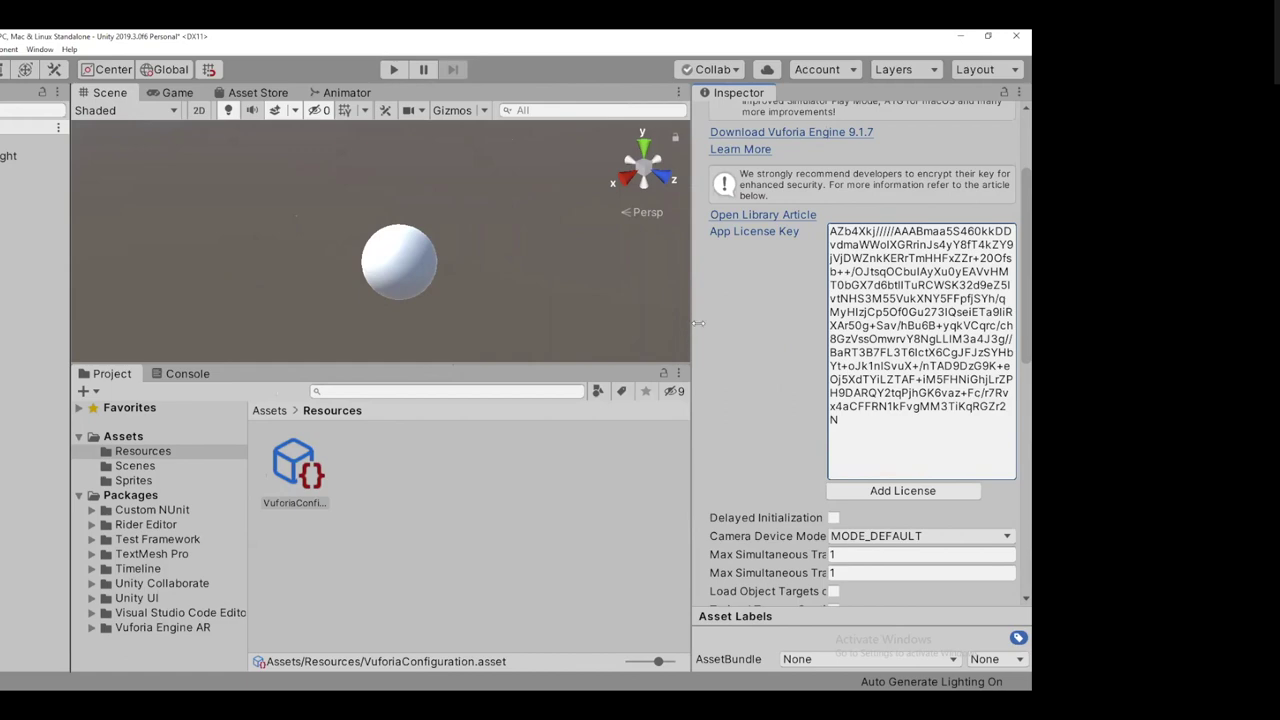
left_click_drag(691, 332, 660, 345)
left_click_drag(541, 348, 468, 339)
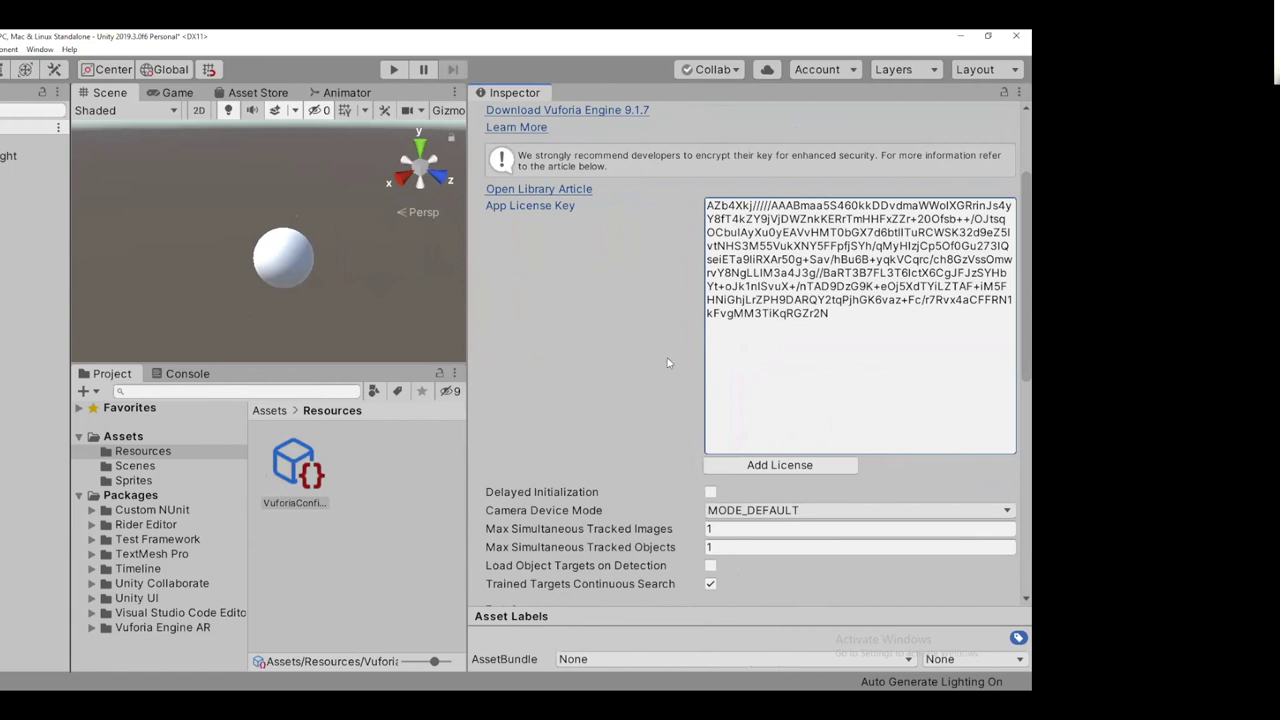
left_click(69, 49)
mouse_move(197, 119)
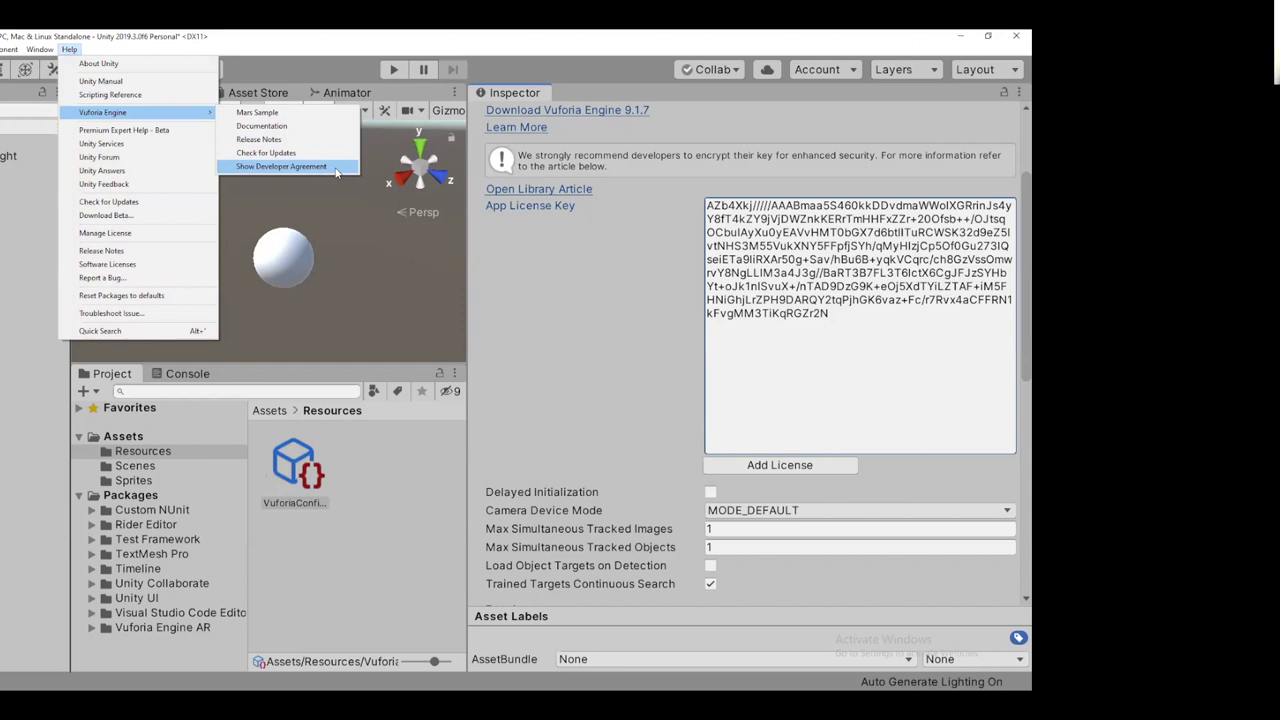
left_click(668, 344)
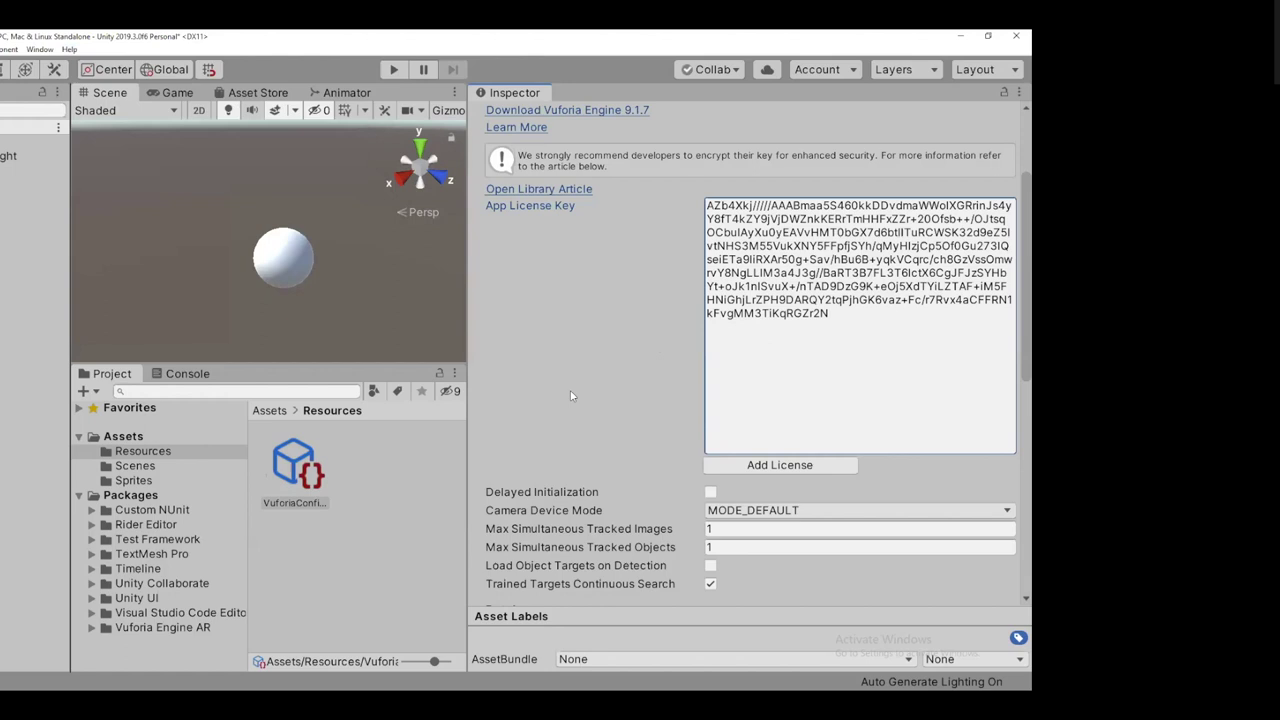
left_click(69, 49)
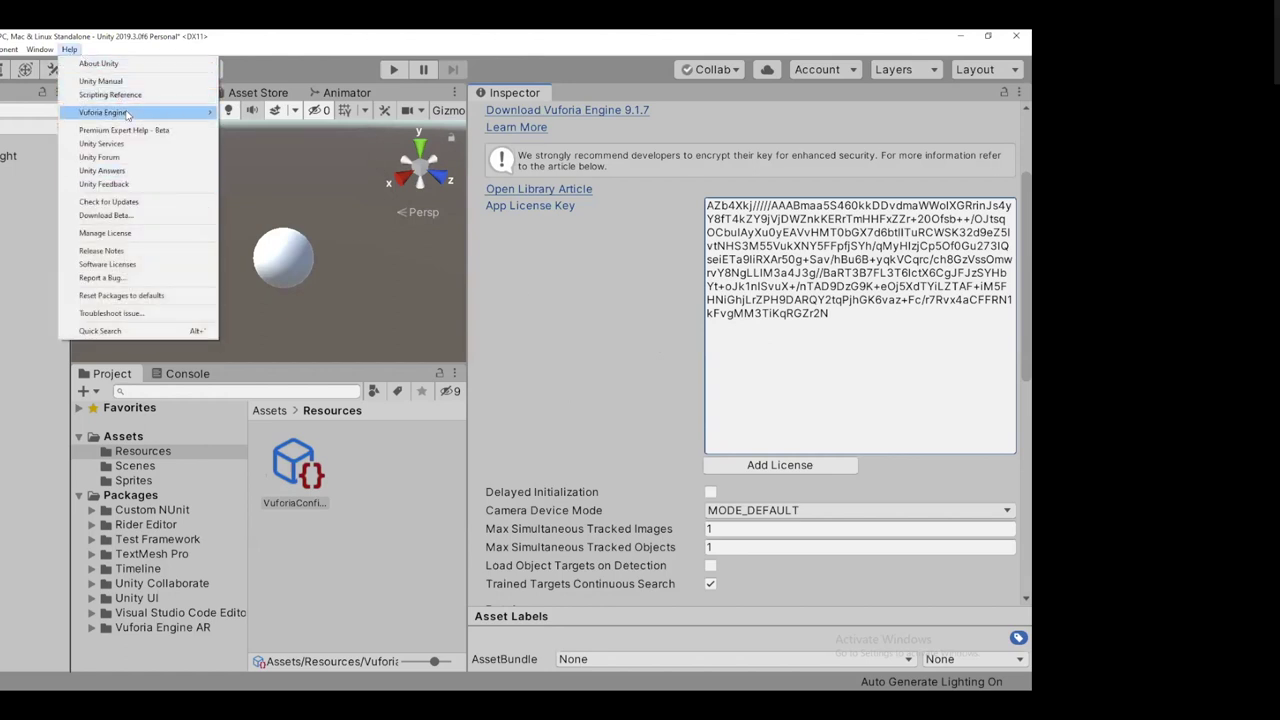
left_click(574, 354)
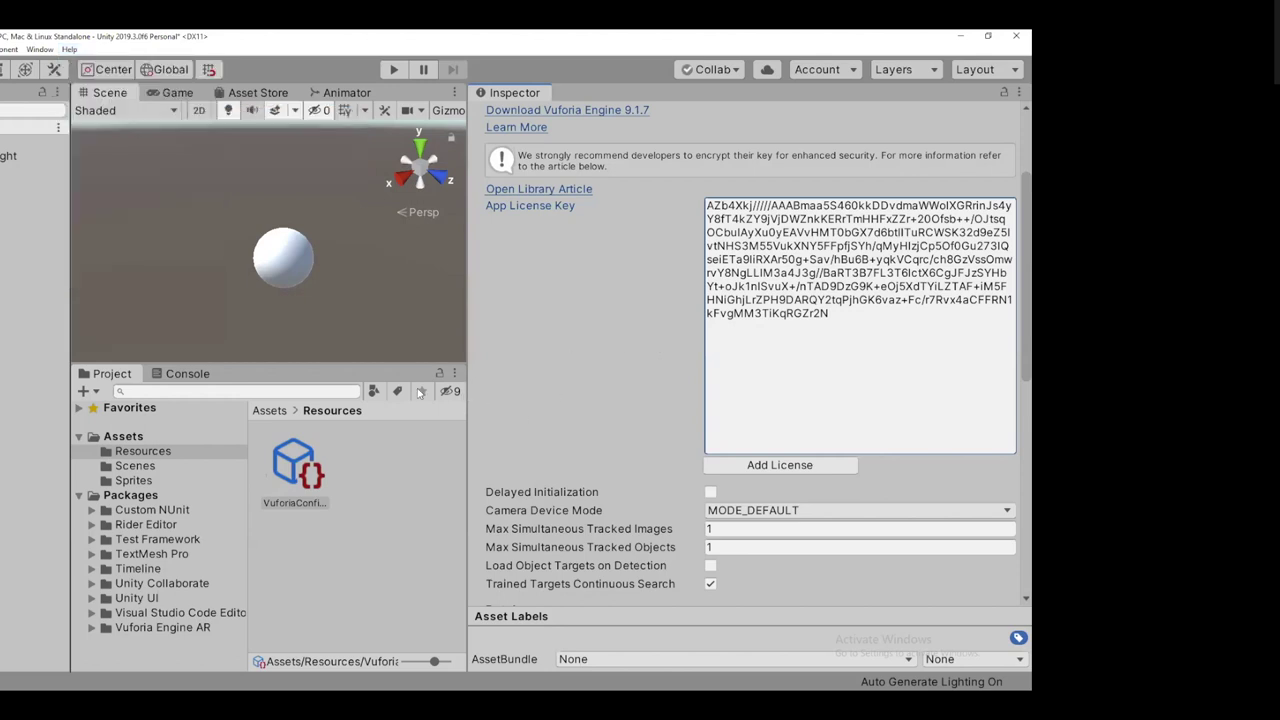
Highlight the entire App License Key in the Vuforia Configuration
left_click(69, 49)
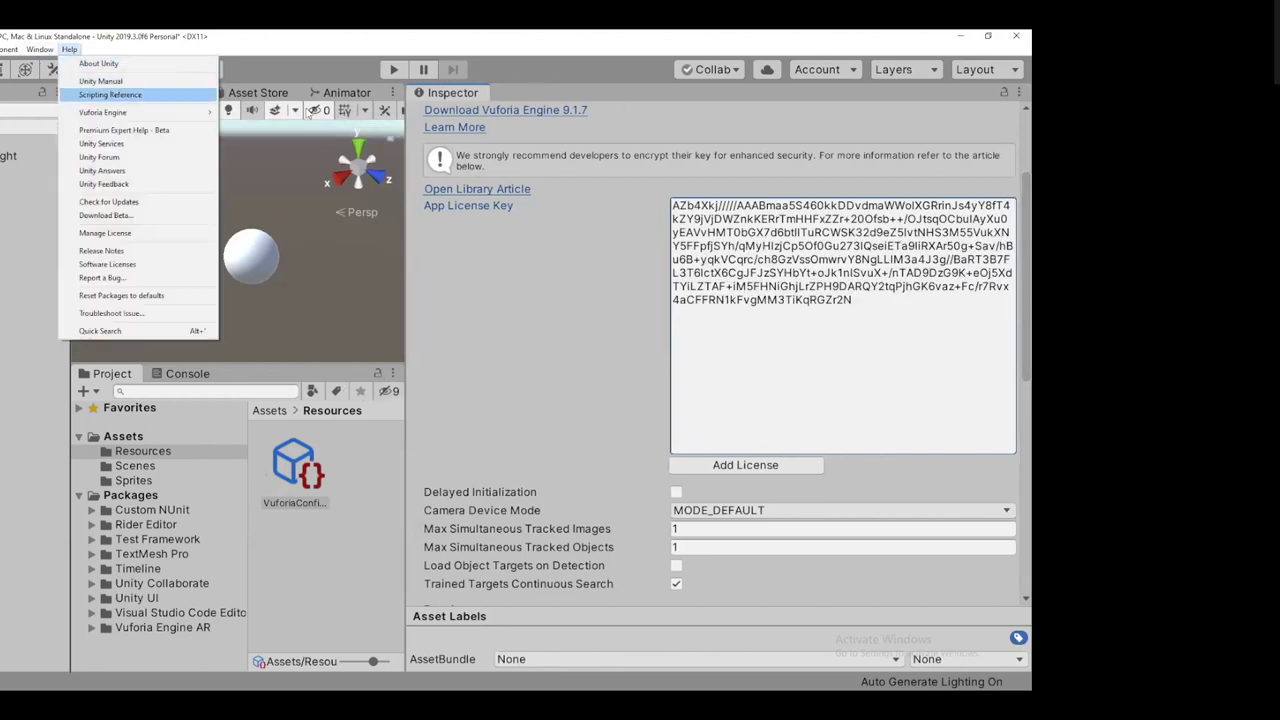
left_click(884, 424)
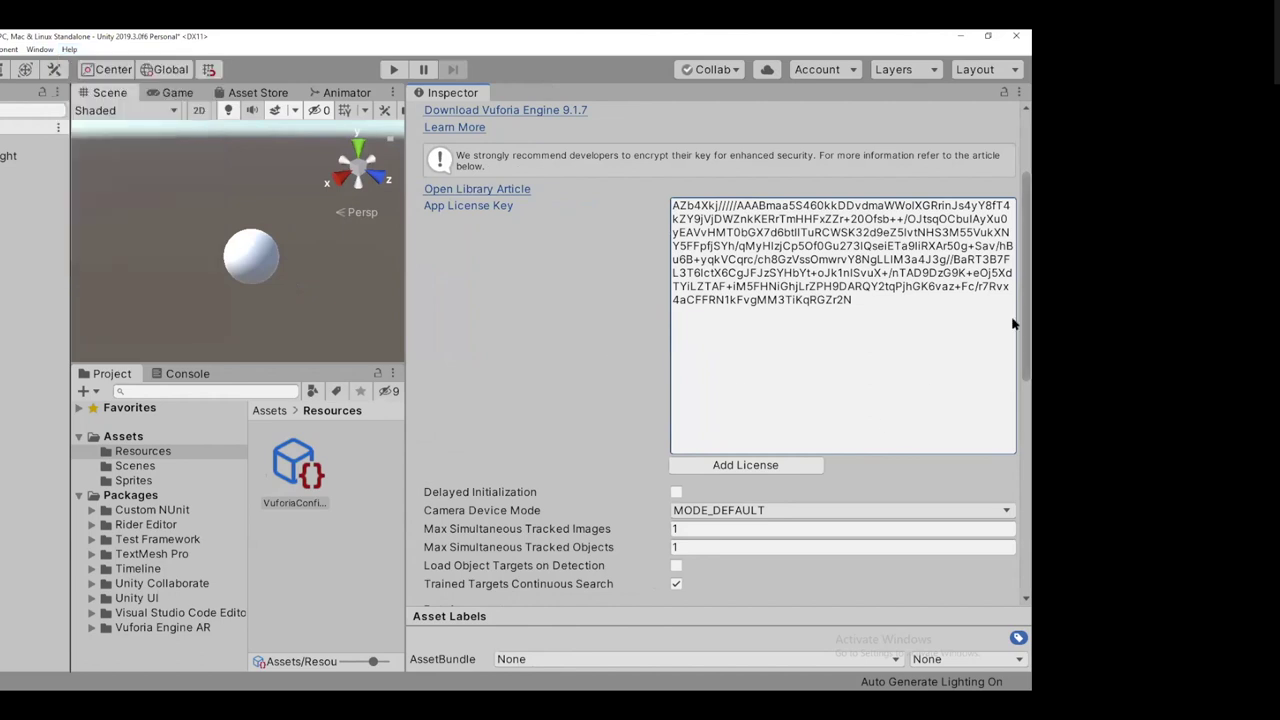
left_click_drag(806, 334, 662, 207)
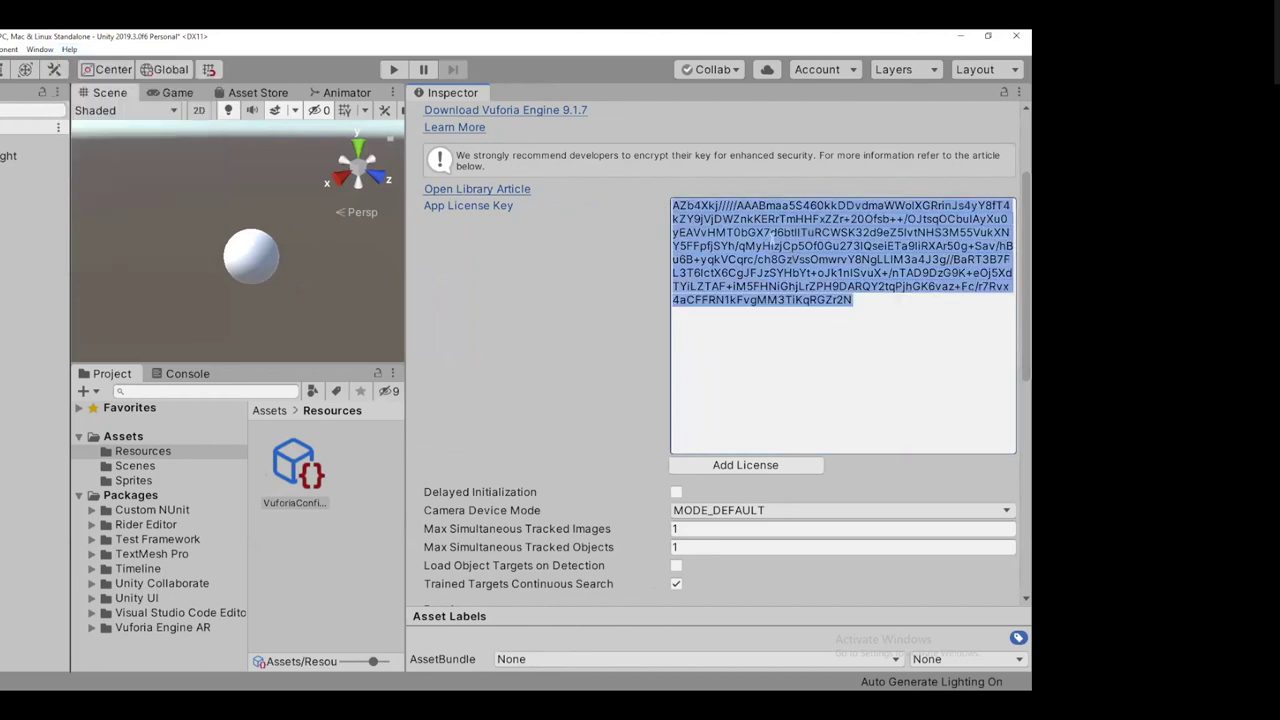
Set the Camera Device in the Vuforia Configuration's Webcam section to HD Pro Webcam C920
scroll(1013, 320, "down", 1)
scroll(1013, 327, "down", 10)
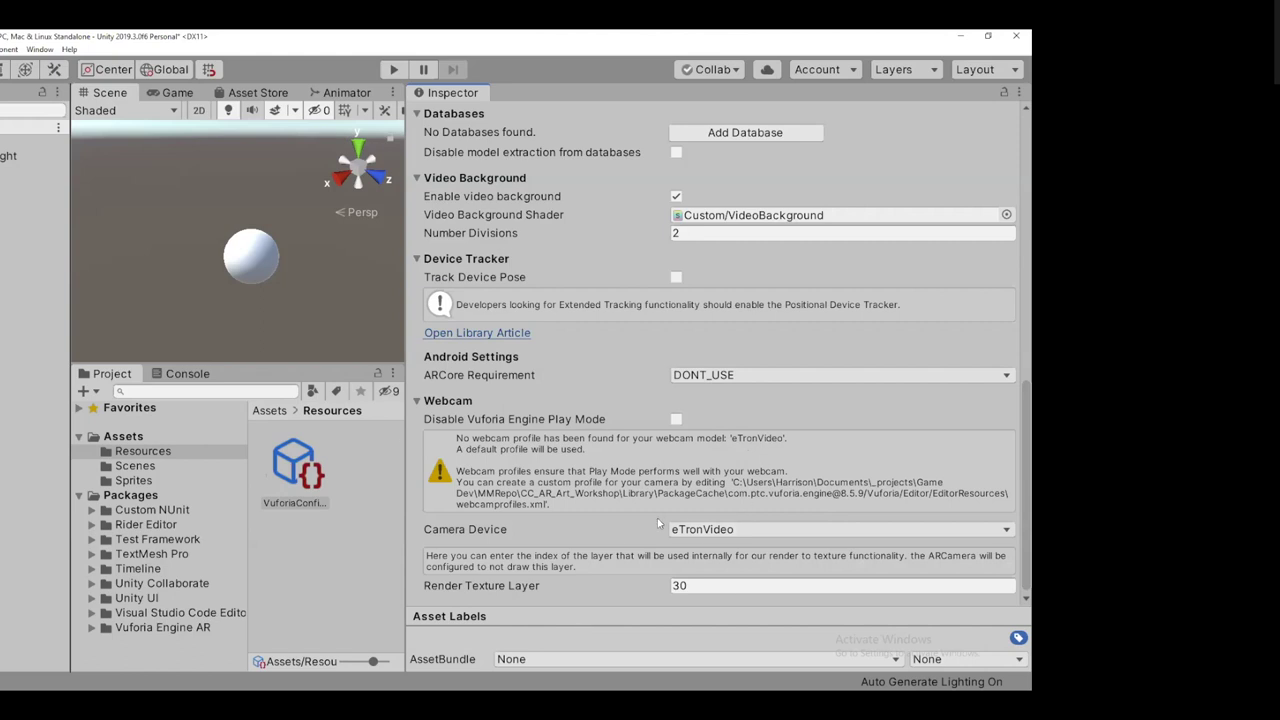
left_click(708, 537)
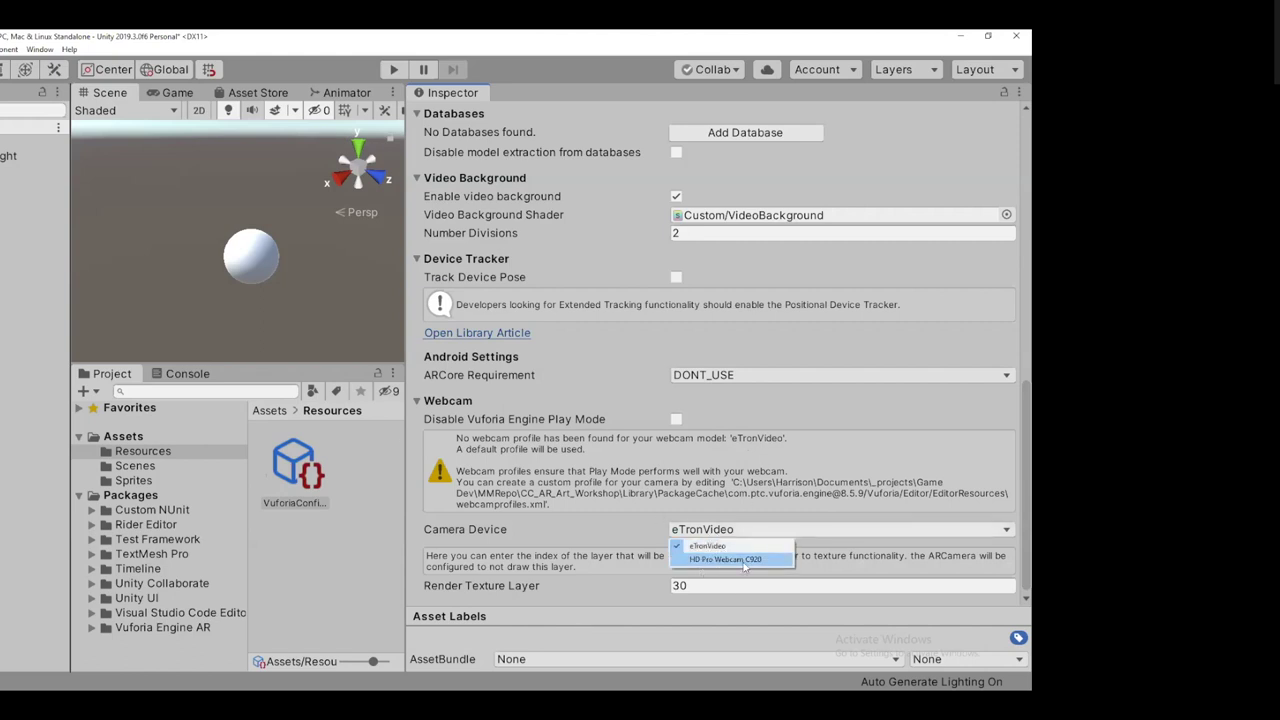
left_click(751, 560)
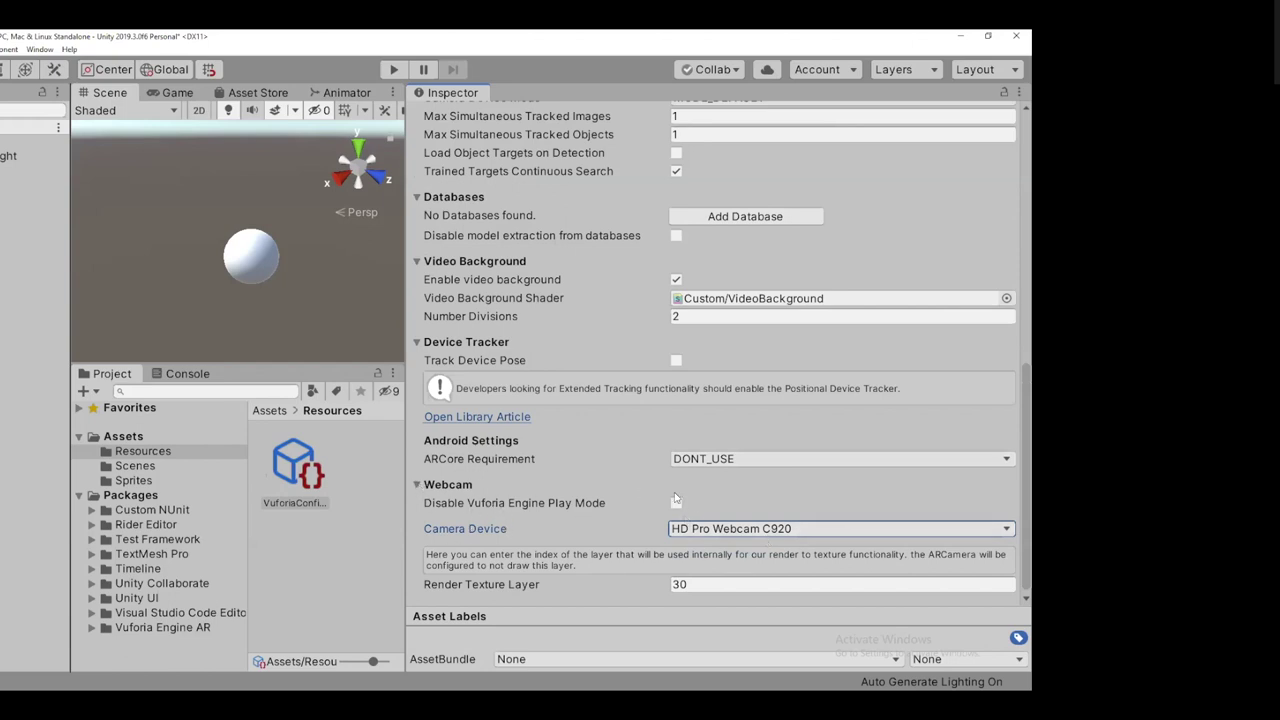
Review the configuration from the license key to the Webcam section and check the Camera Device choices, keeping HD Pro Webcam C920
scroll(1012, 510, "up", 1)
scroll(1012, 520, "down", 1)
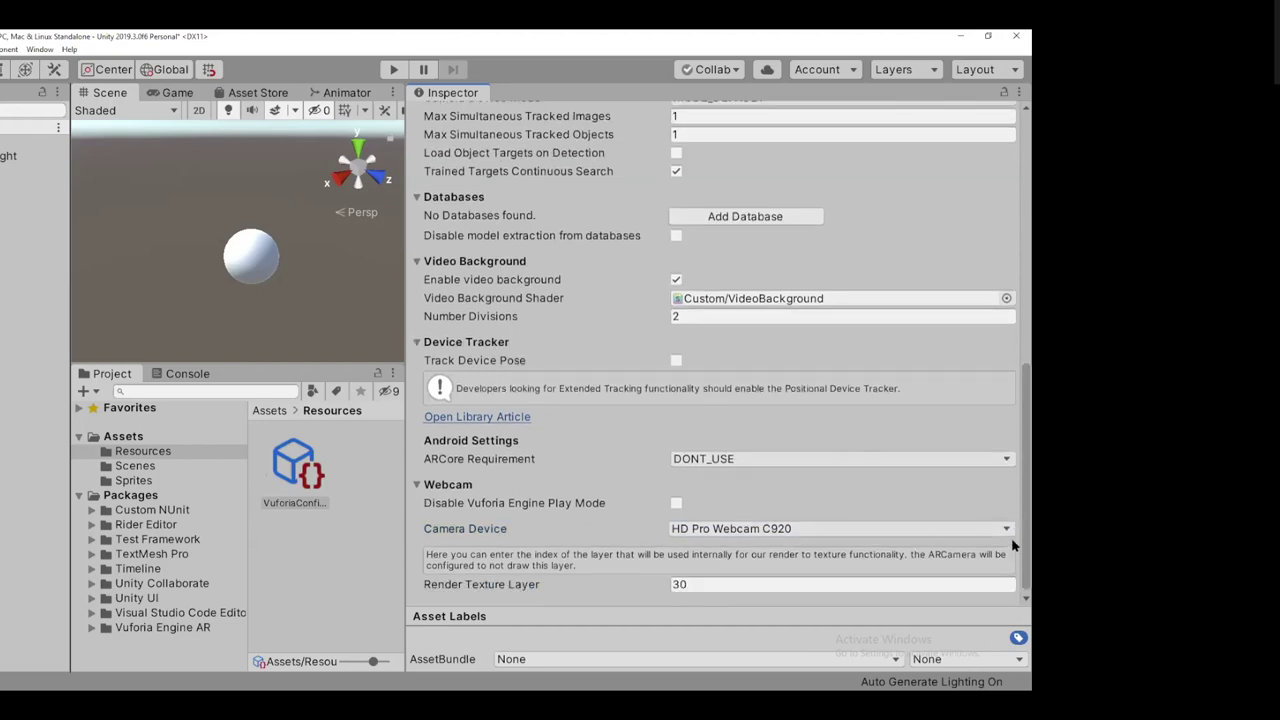
scroll(1012, 490, "up", 7)
scroll(1012, 405, "up", 12)
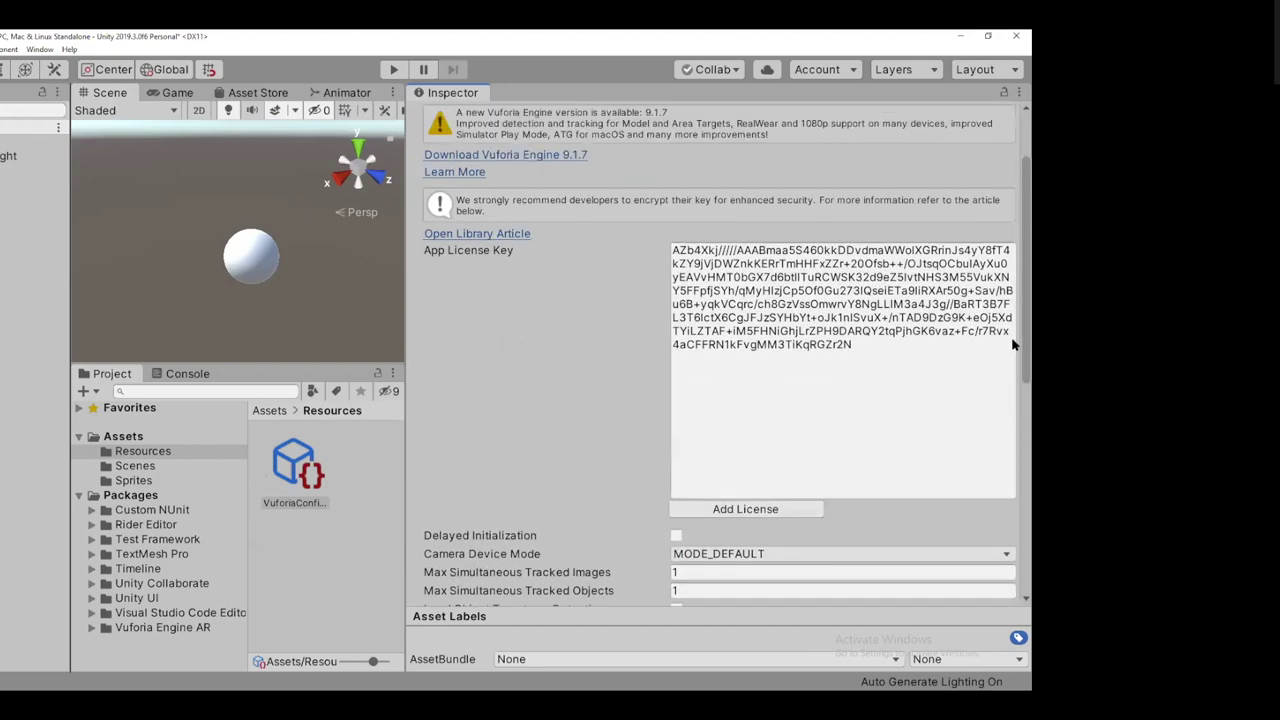
scroll(1012, 405, "down", 19)
left_click(760, 530)
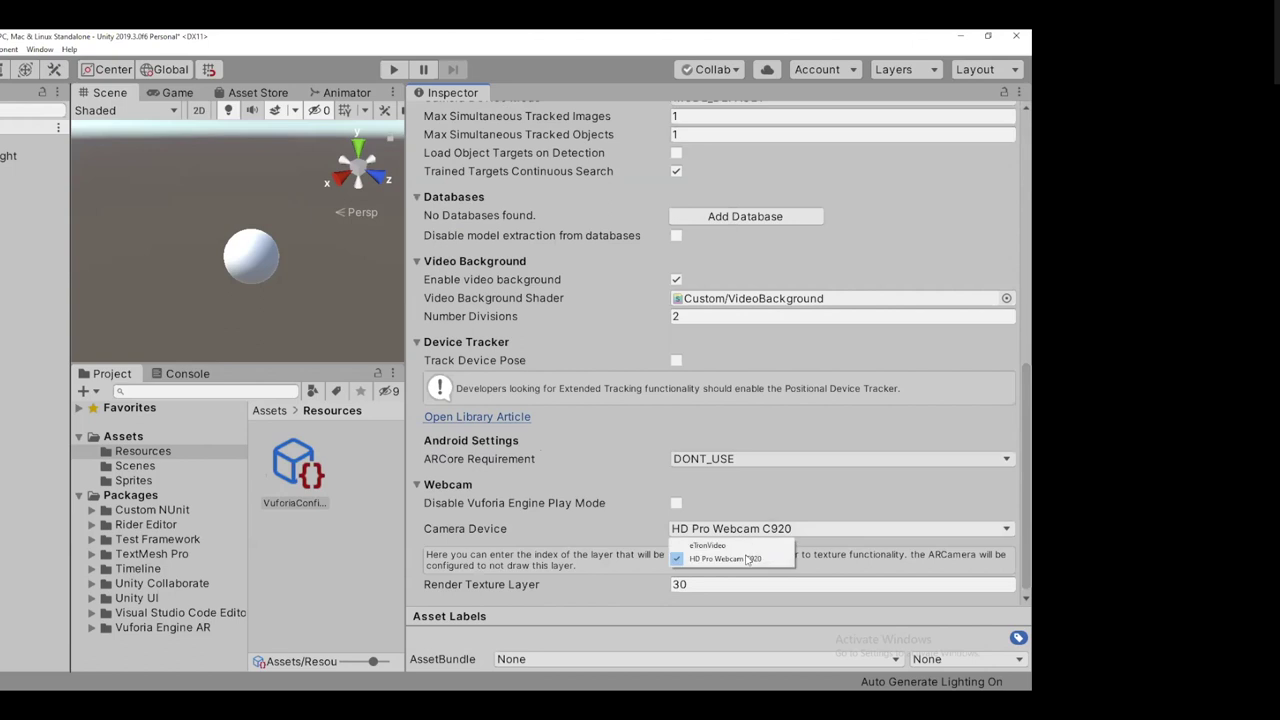
left_click(720, 558)
scroll(1011, 470, "up", 6)
scroll(1011, 470, "down", 6)
left_click(968, 509)
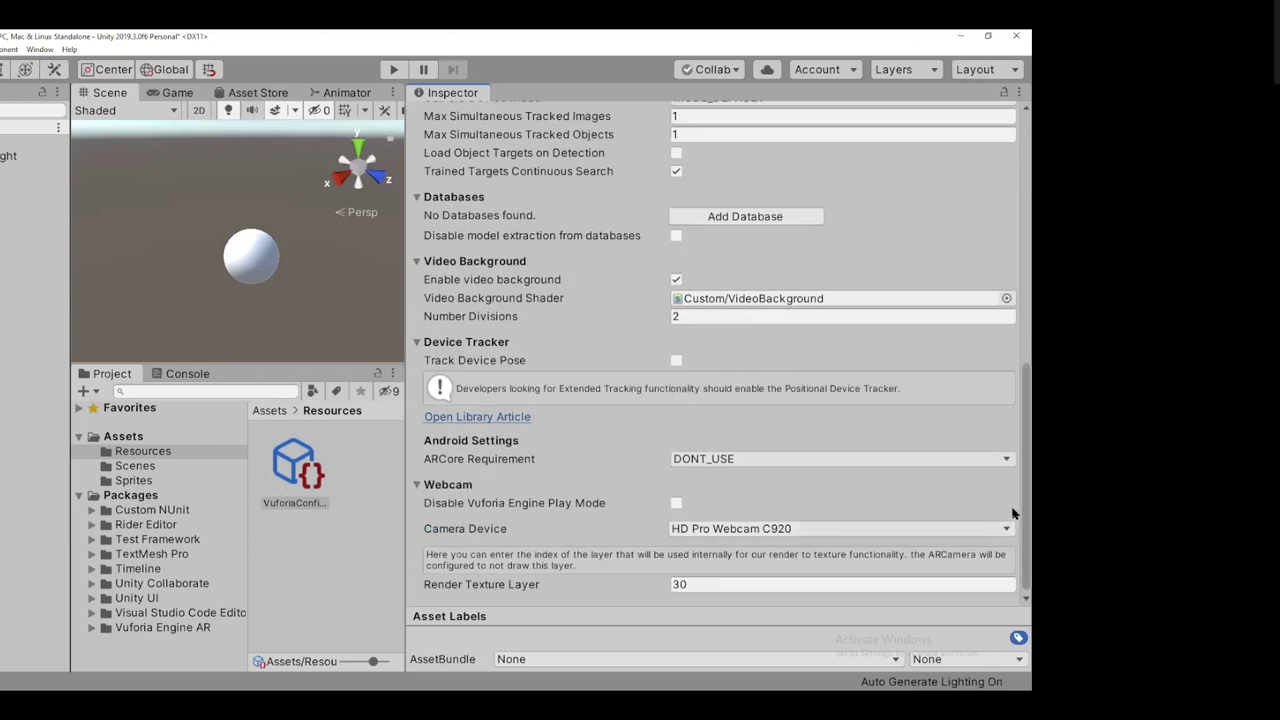
scroll(1011, 508, "up", 2)
scroll(1011, 508, "down", 2)
Narrow the Inspector and enlarge the Scene view in both width and height
scroll(1012, 470, "up", 10)
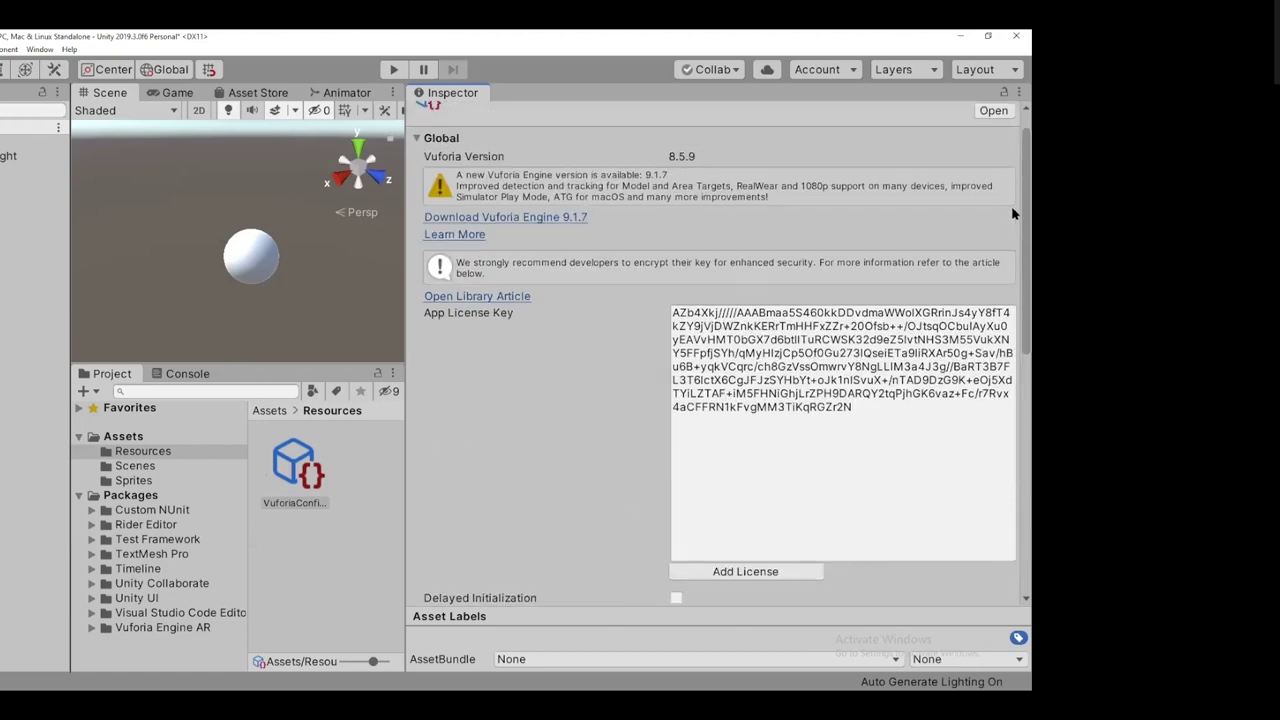
left_click_drag(406, 229, 672, 233)
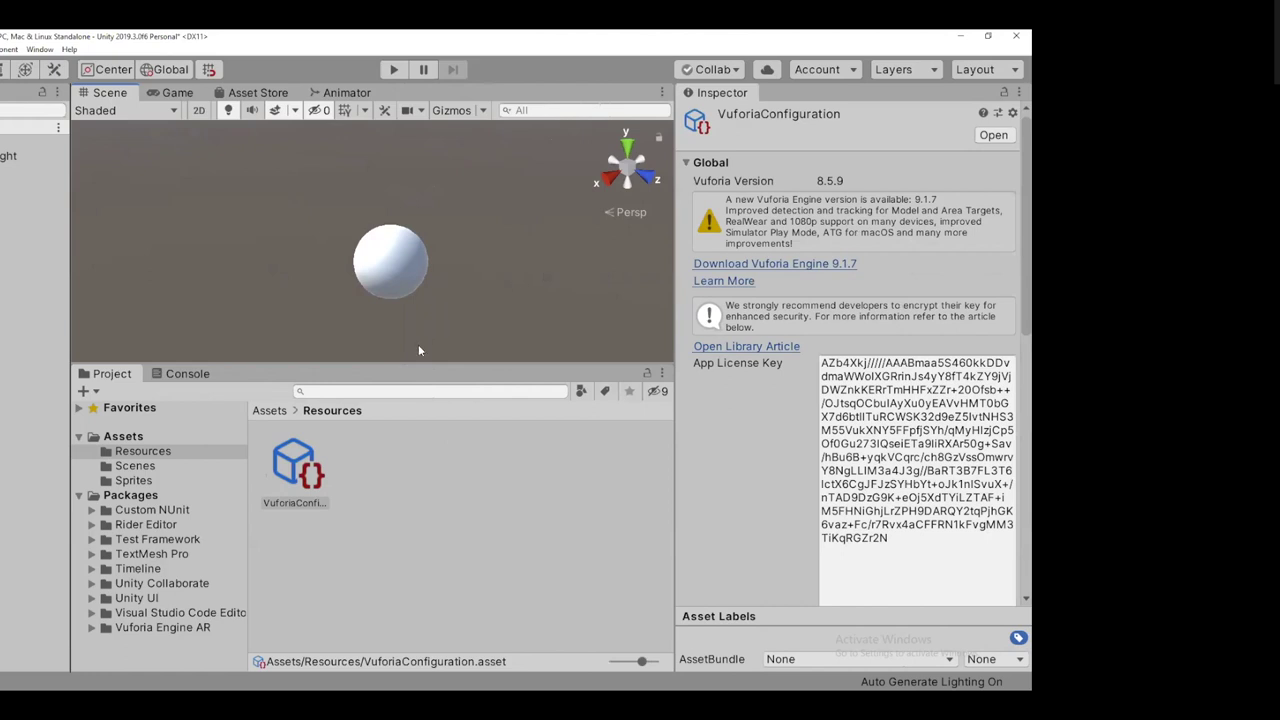
left_click_drag(419, 363, 420, 423)
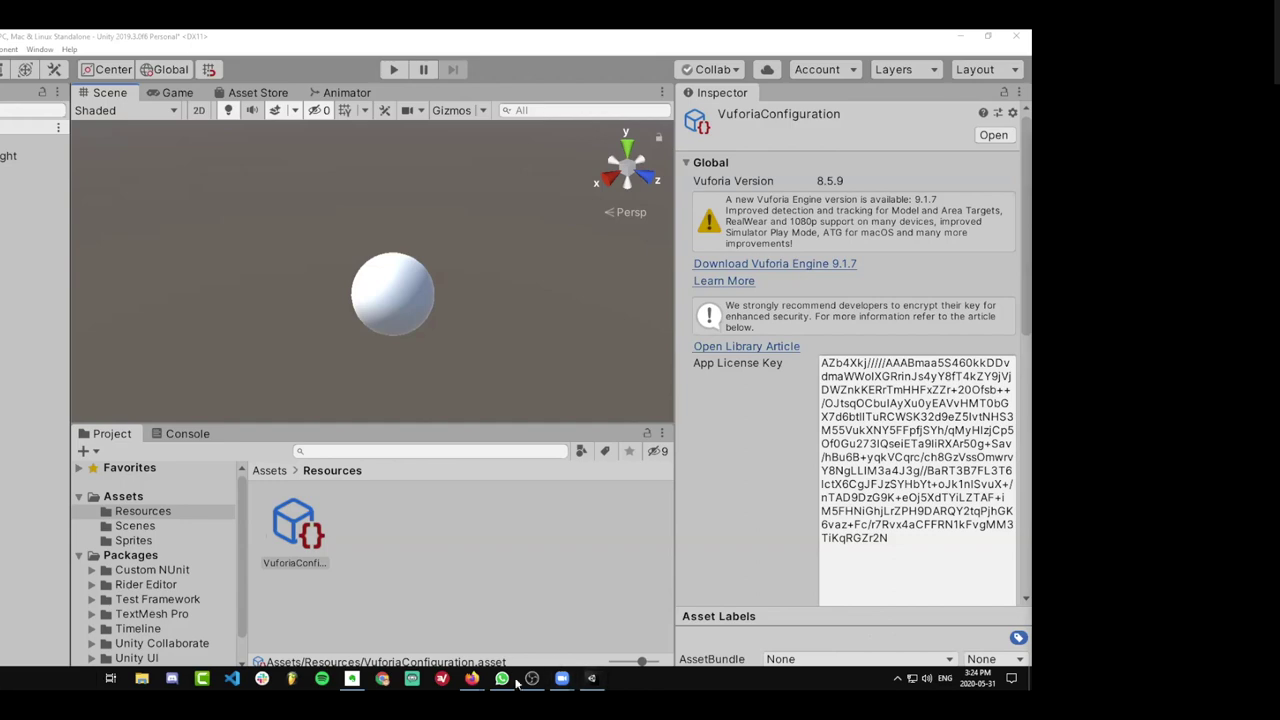
Switch to the Vuforia Developer Portal in the browser, copy the CC_ARt_Workshop license key from the License Manager, and minimize the browser
key("super")
mouse_move(471, 678)
left_click(528, 650)
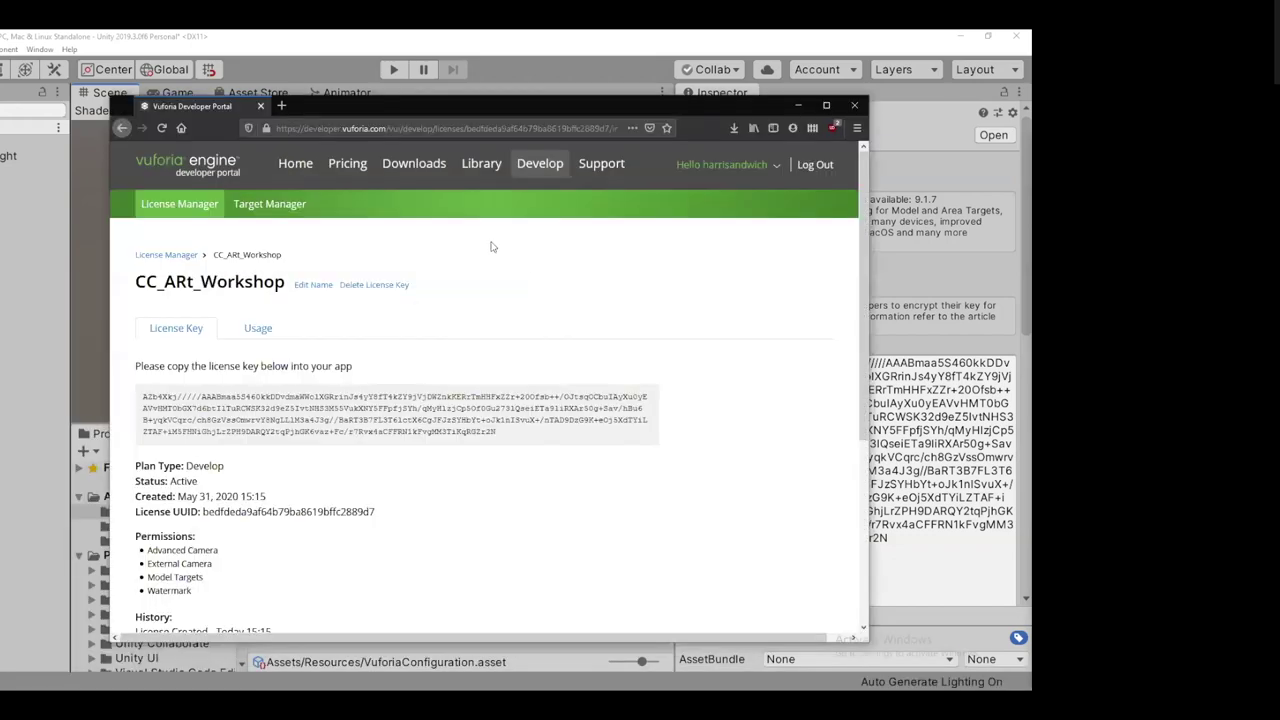
left_click(188, 208)
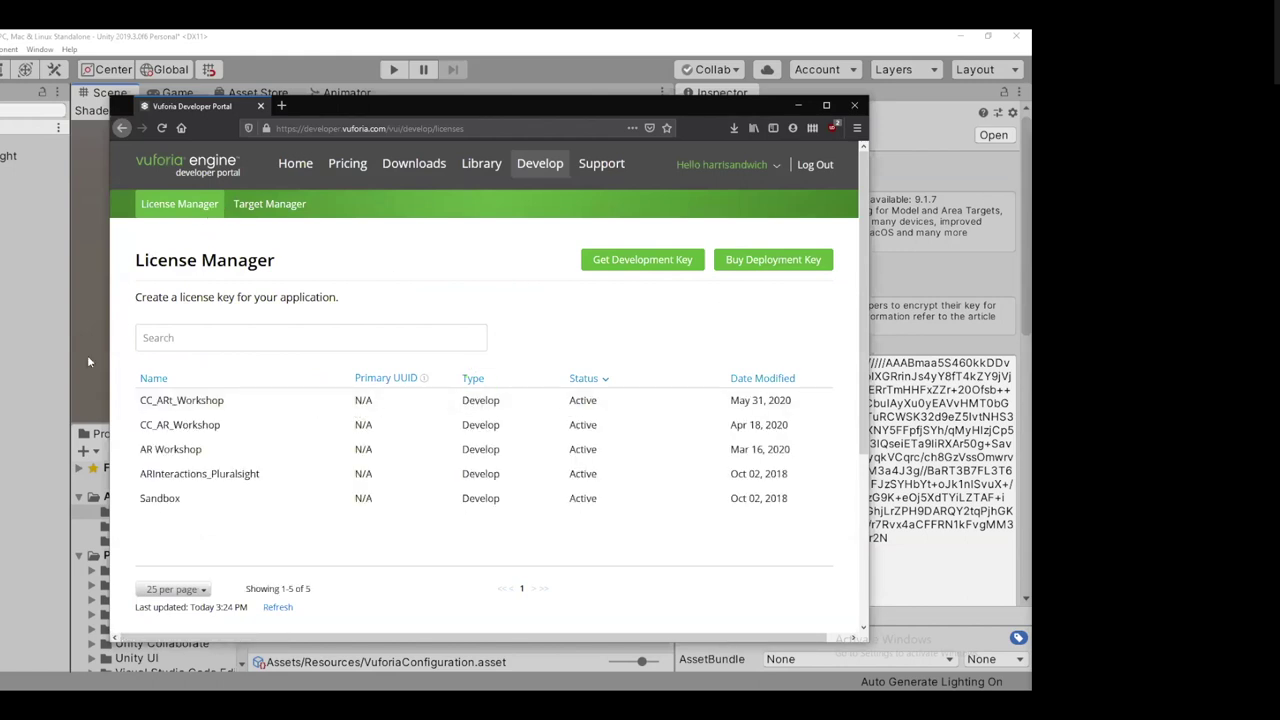
left_click(758, 392)
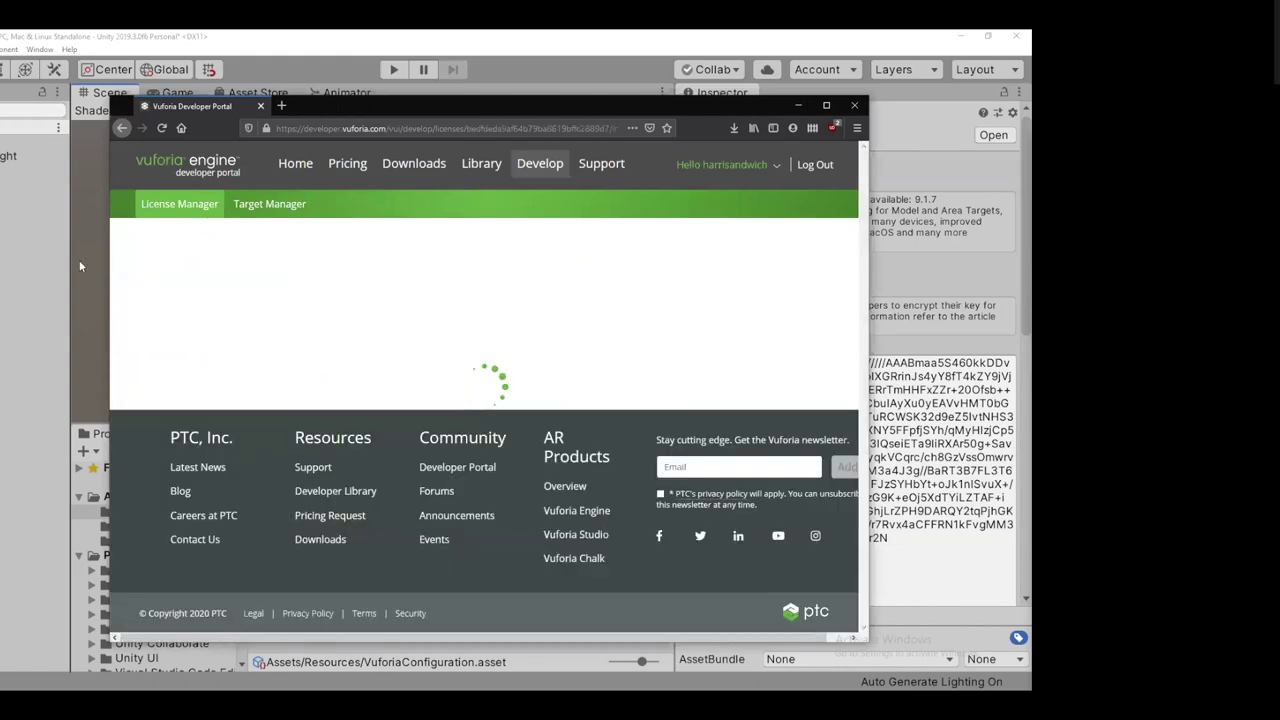
left_click(485, 422)
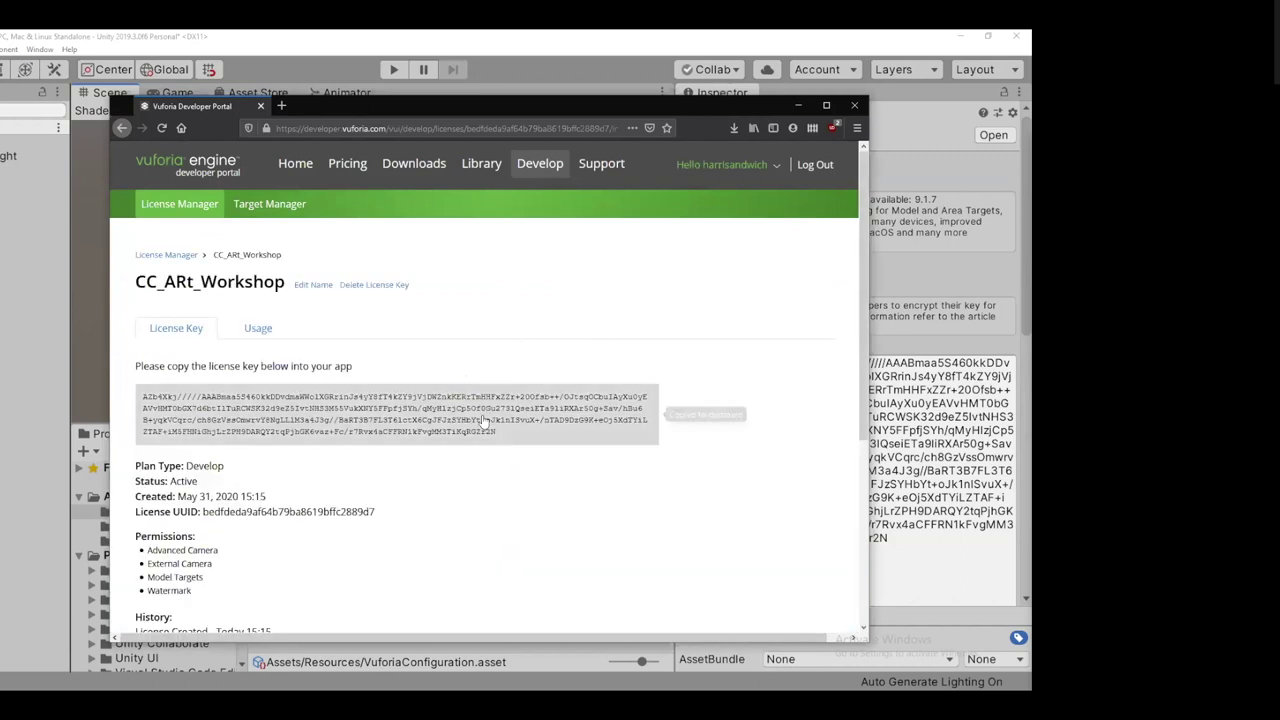
left_click(797, 105)
Open the Vuforia Configuration in Unity, widen the Inspector, and select the entire App License Key
left_click(40, 49)
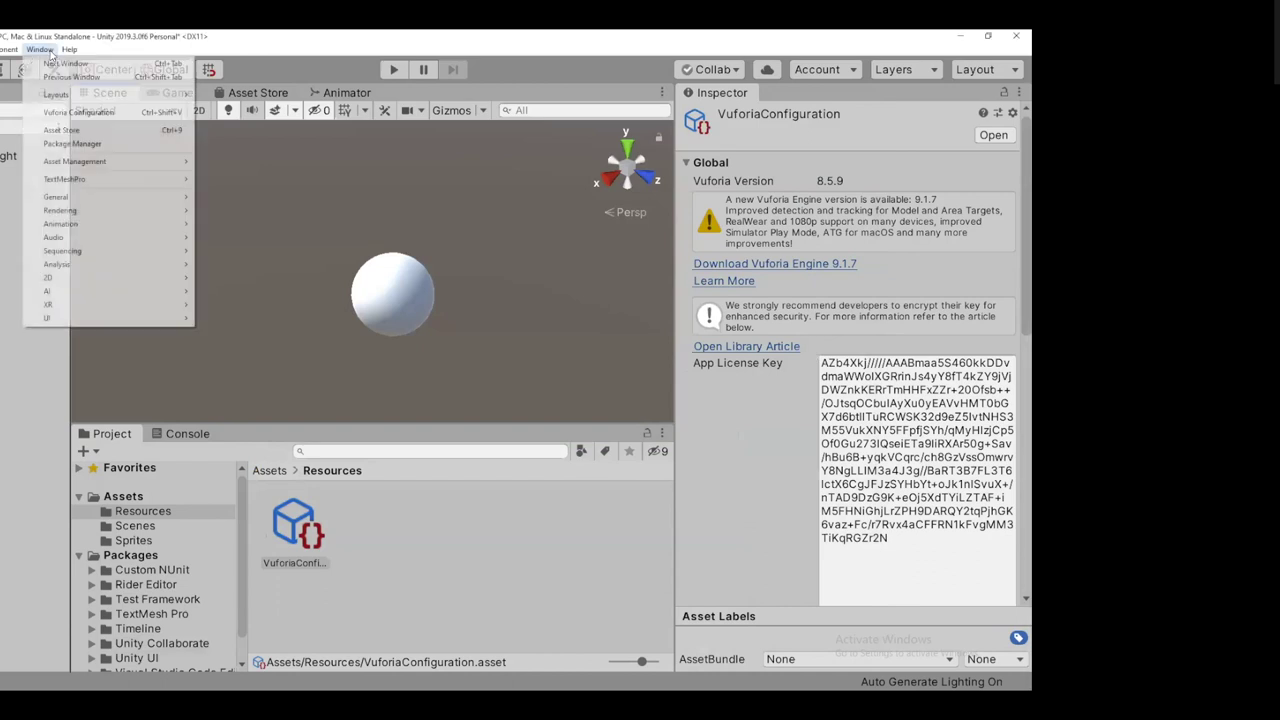
mouse_move(45, 50)
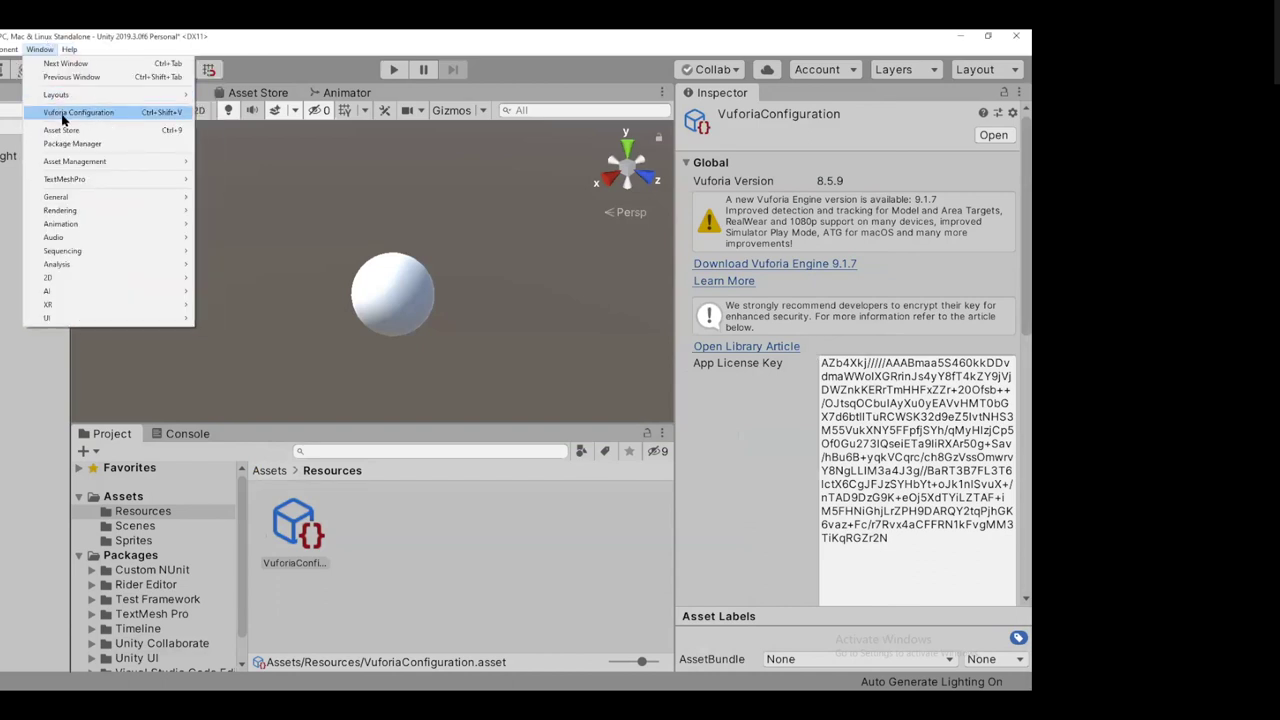
left_click(80, 113)
left_click_drag(669, 351, 290, 315)
left_click(913, 488)
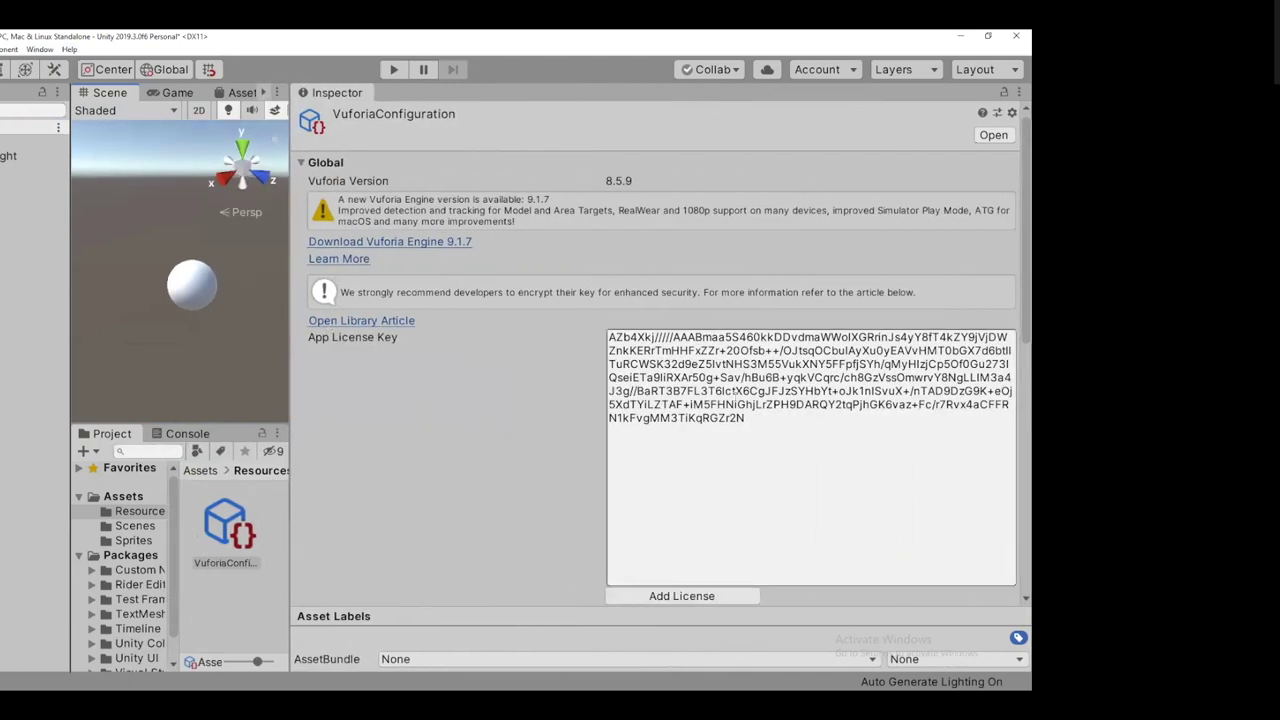
key("ctrl+a")
left_click(829, 432)
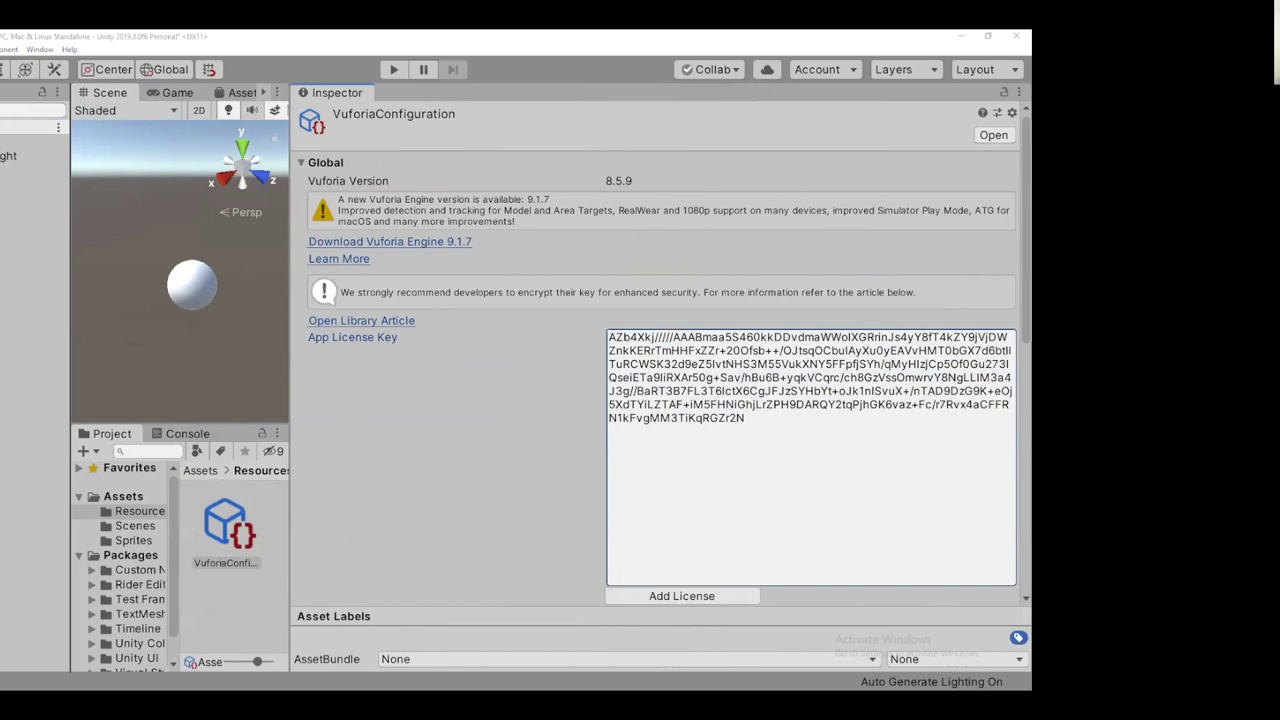
Reopen the Vuforia Configuration and resize the Inspector so its settings are easier to read
left_click_drag(289, 380, 565, 335)
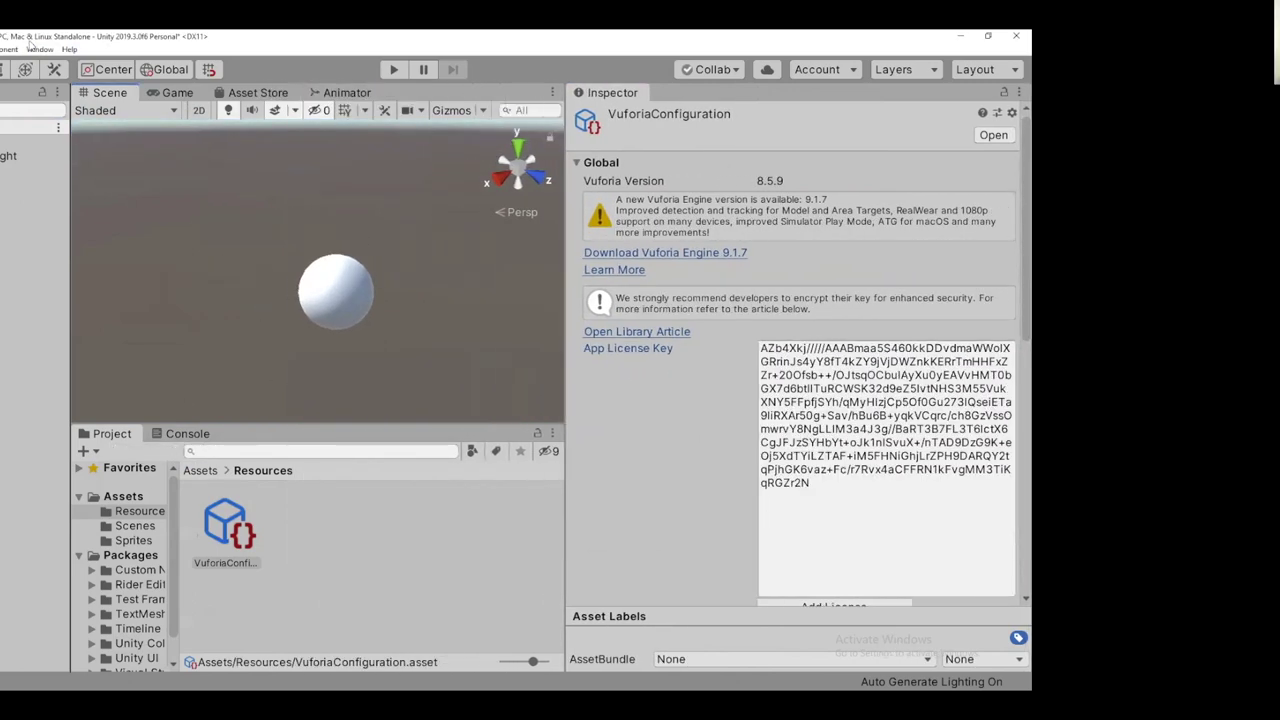
left_click(40, 49)
left_click(90, 110)
left_click_drag(566, 387, 466, 387)
left_click(775, 521)
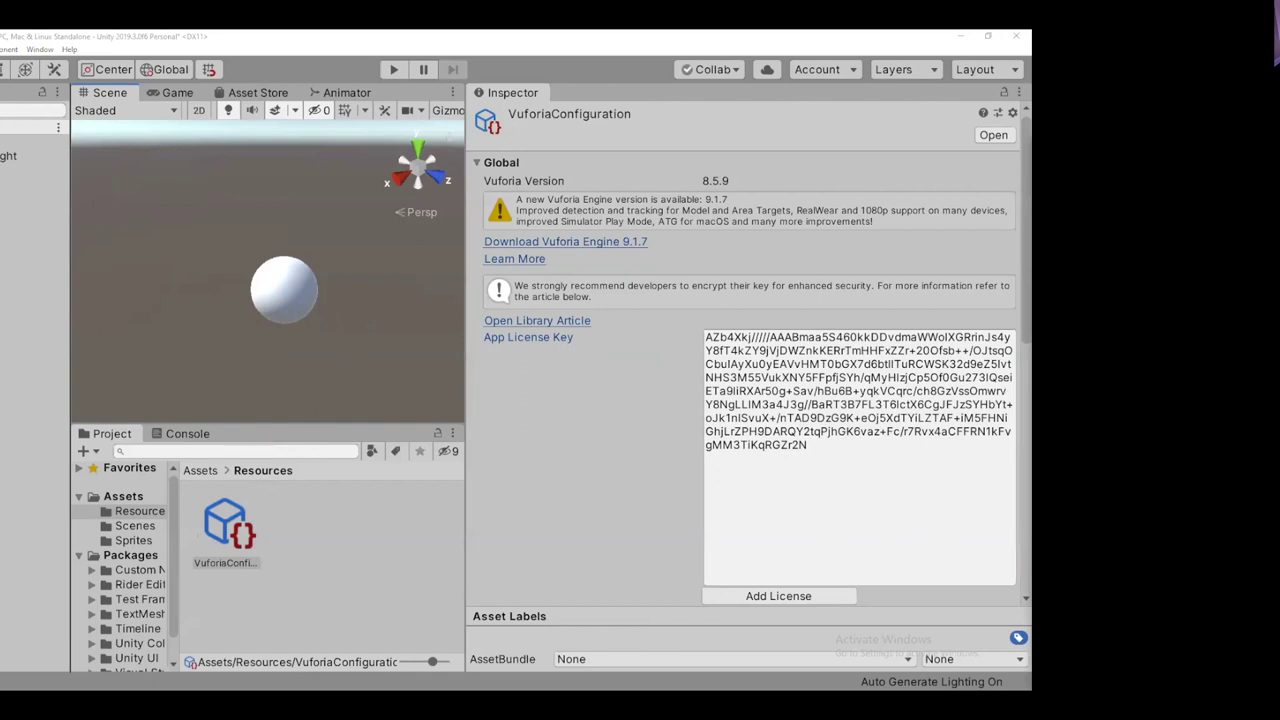
Find the Webcam section, collapse and expand it, and check the Camera Device choices, keeping HD Pro Webcam C920
scroll(686, 449, "down", 5)
scroll(700, 437, "down", 3)
scroll(700, 437, "up", 8)
scroll(618, 408, "down", 7)
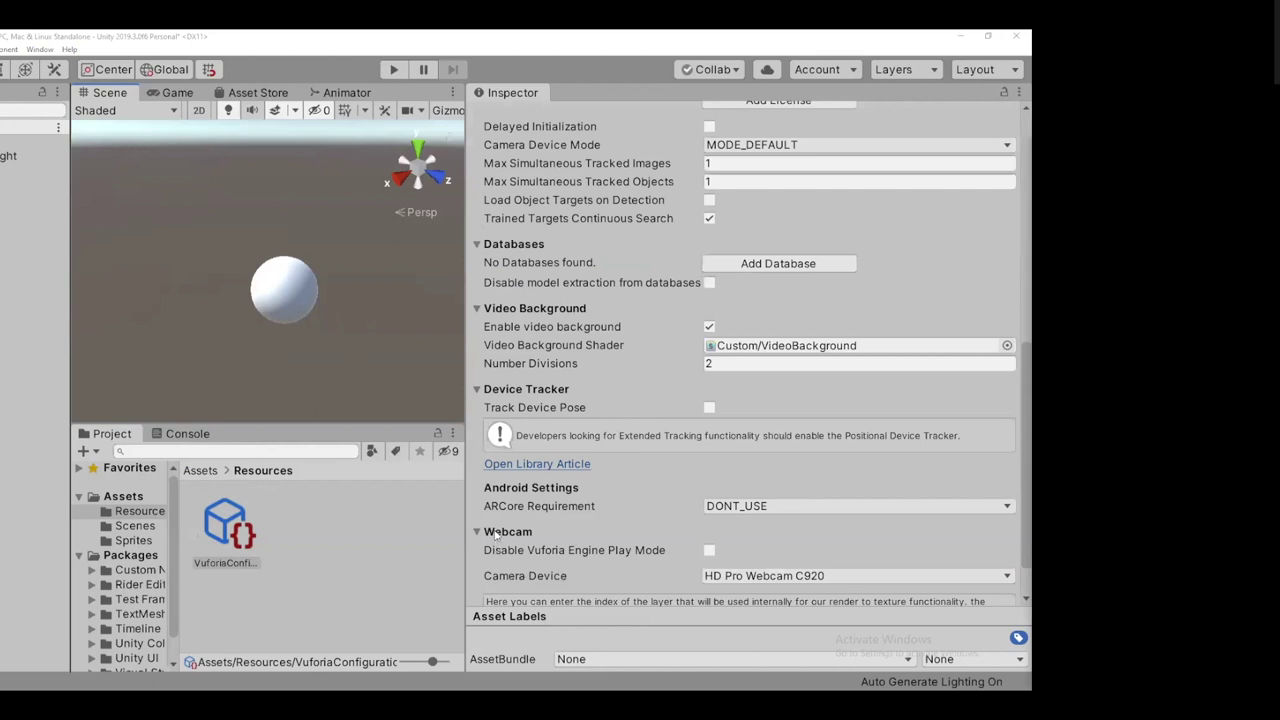
scroll(495, 535, "down", 1)
left_click(497, 487)
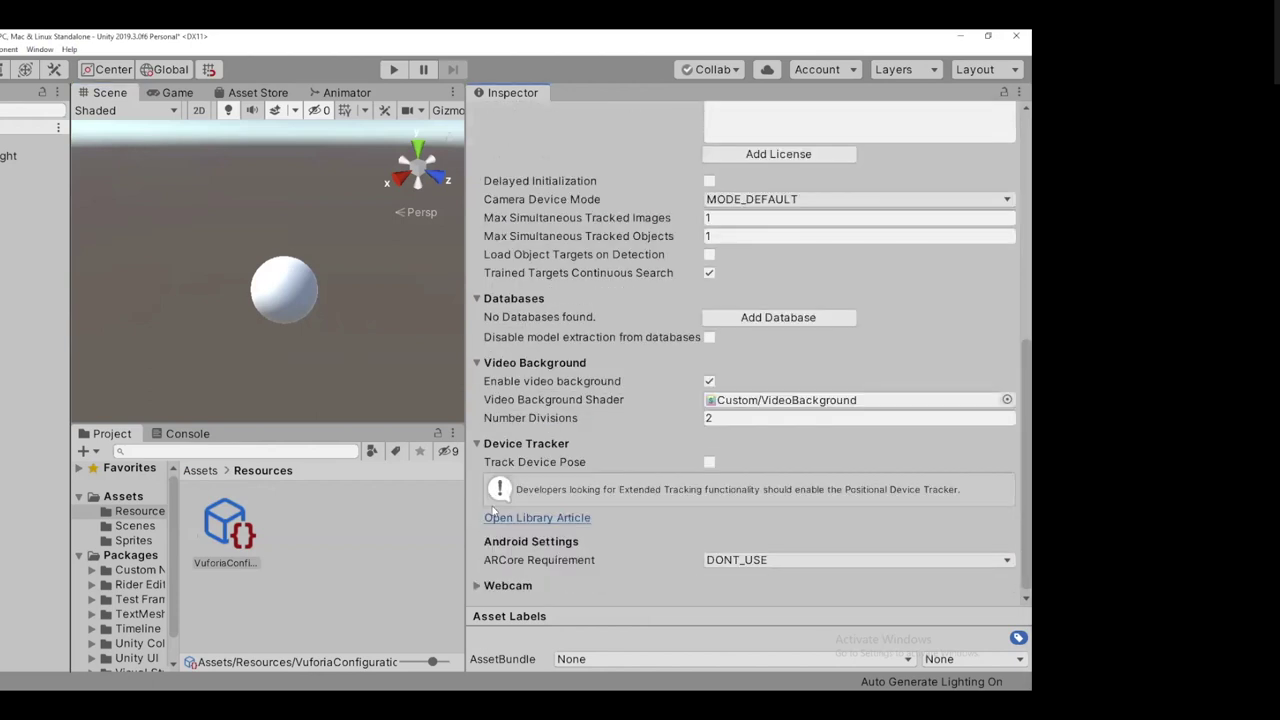
left_click(505, 586)
scroll(515, 580, "down", 2)
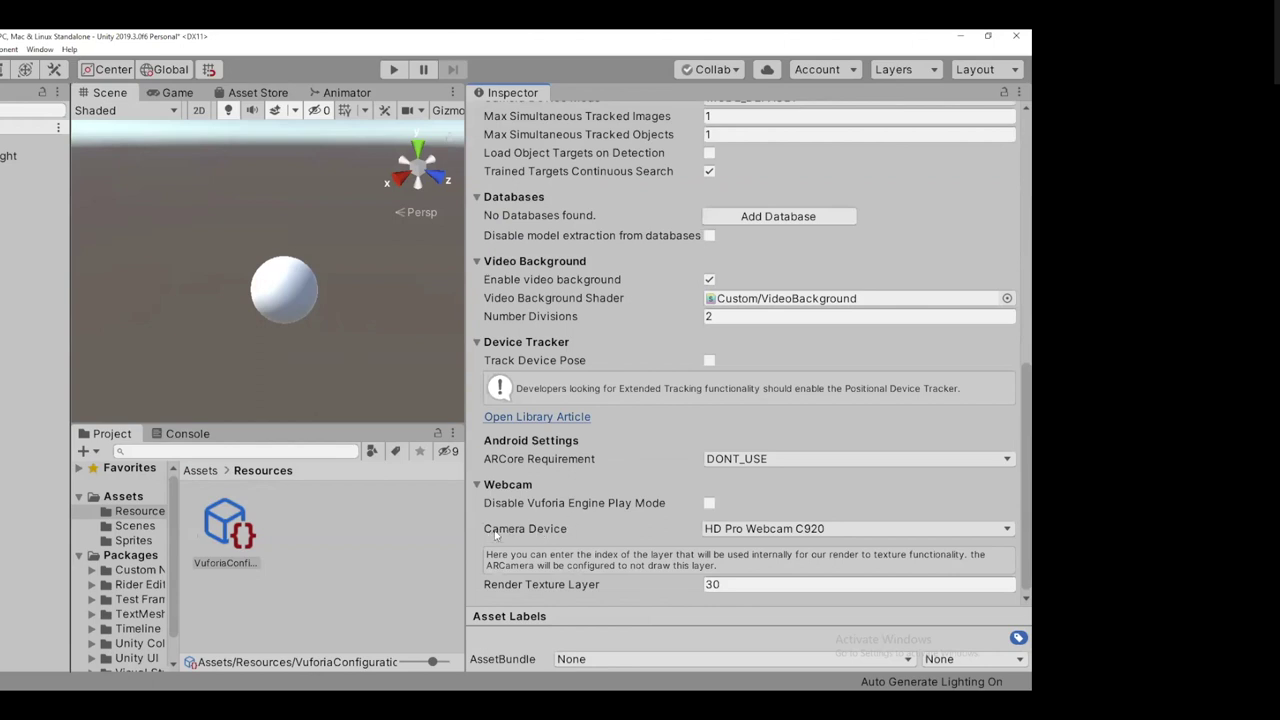
left_click(768, 533)
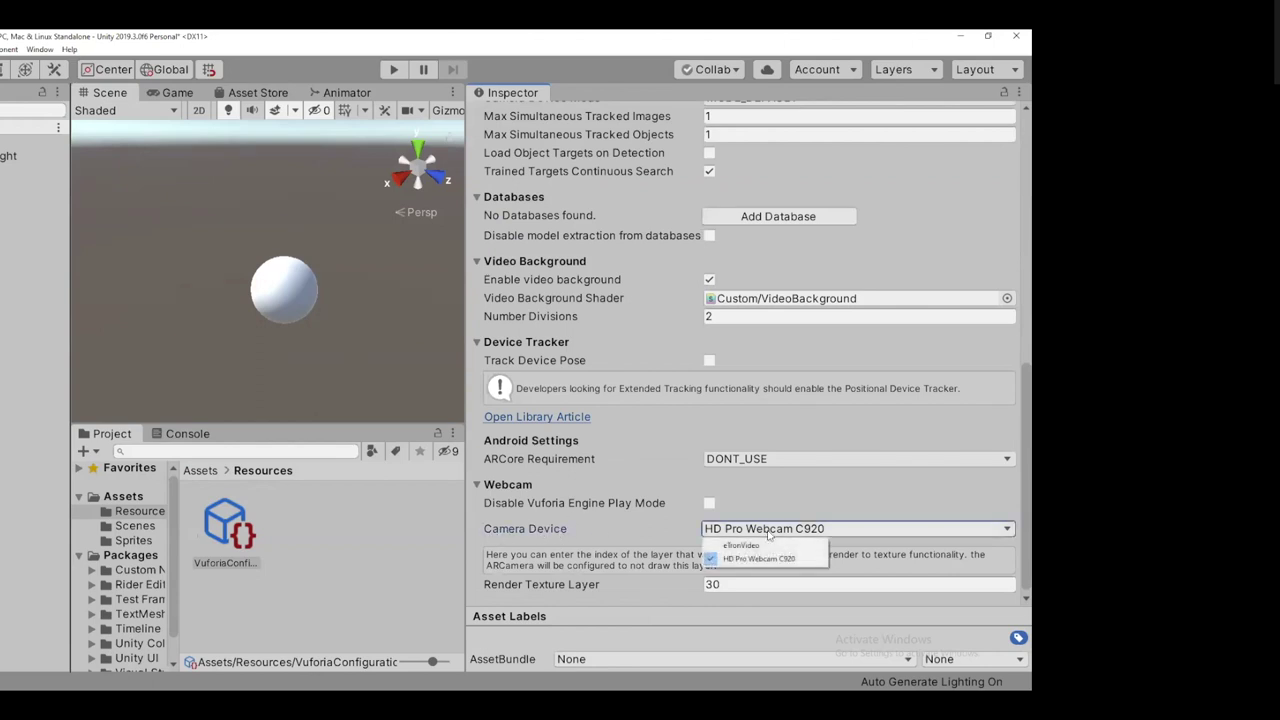
left_click(770, 558)
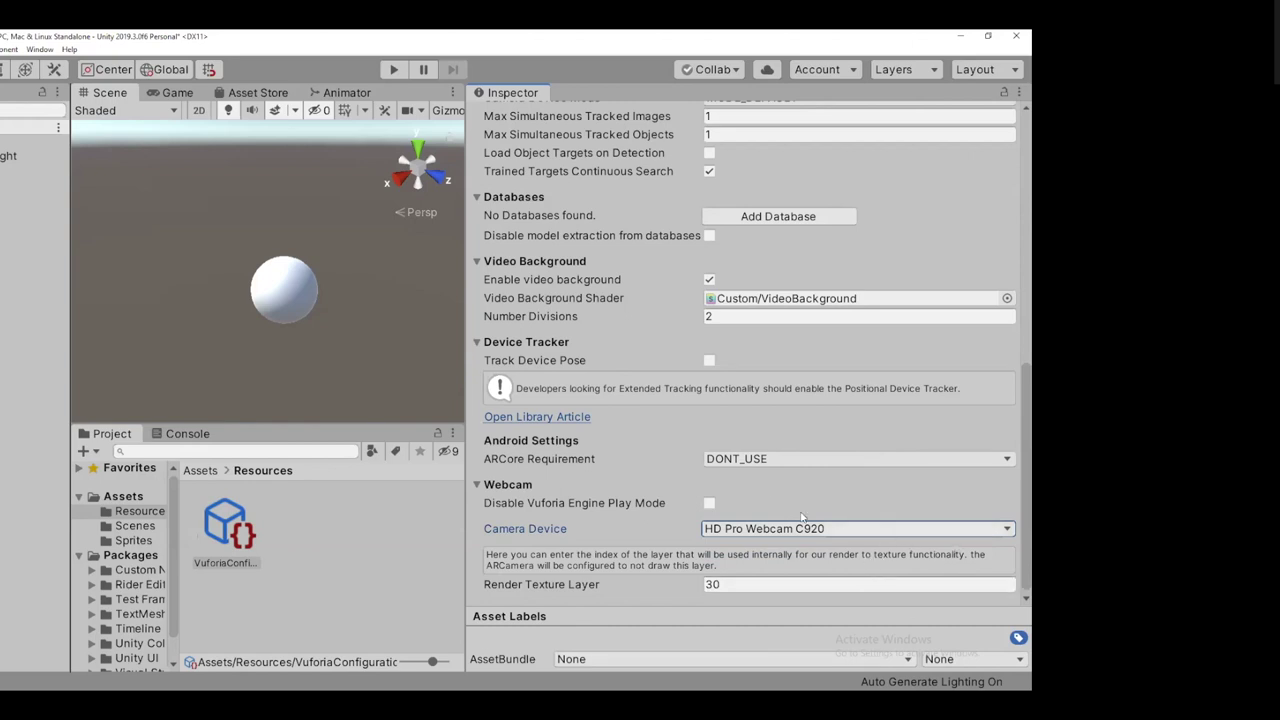
Narrow the Inspector and reselect HD Pro Webcam C920 as the Camera Device
left_click_drag(465, 371, 646, 405)
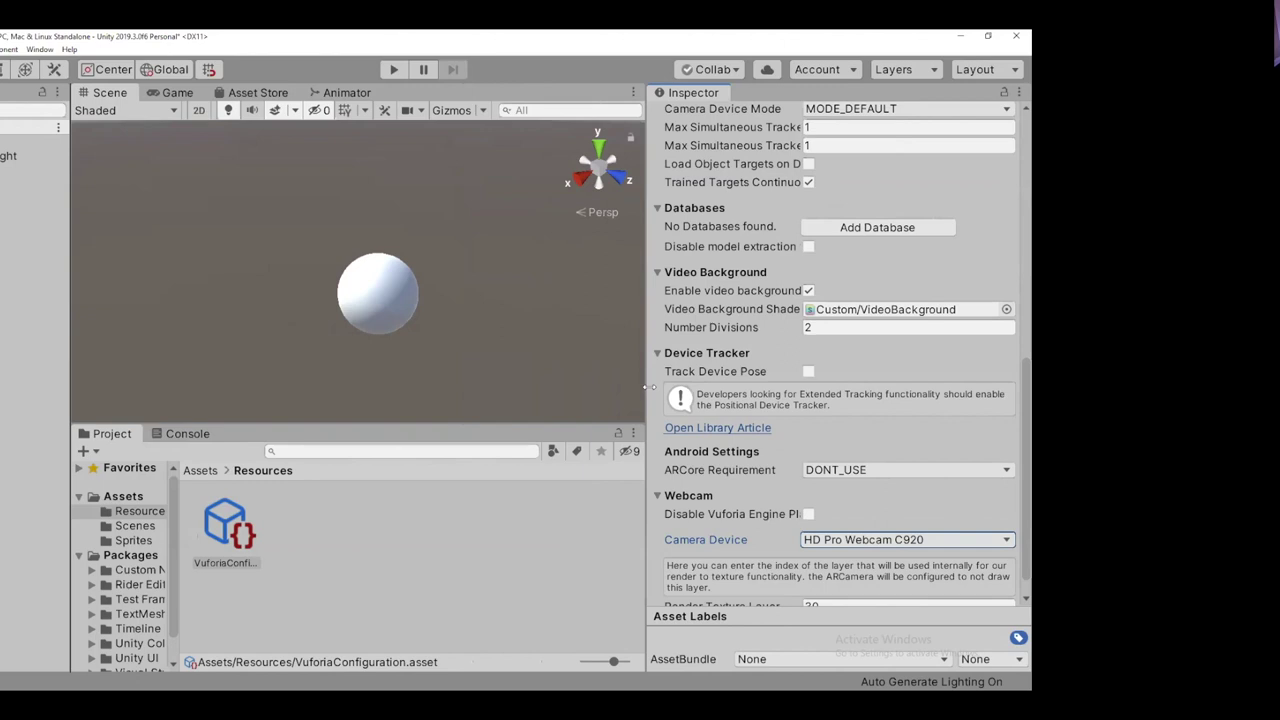
left_click(849, 541)
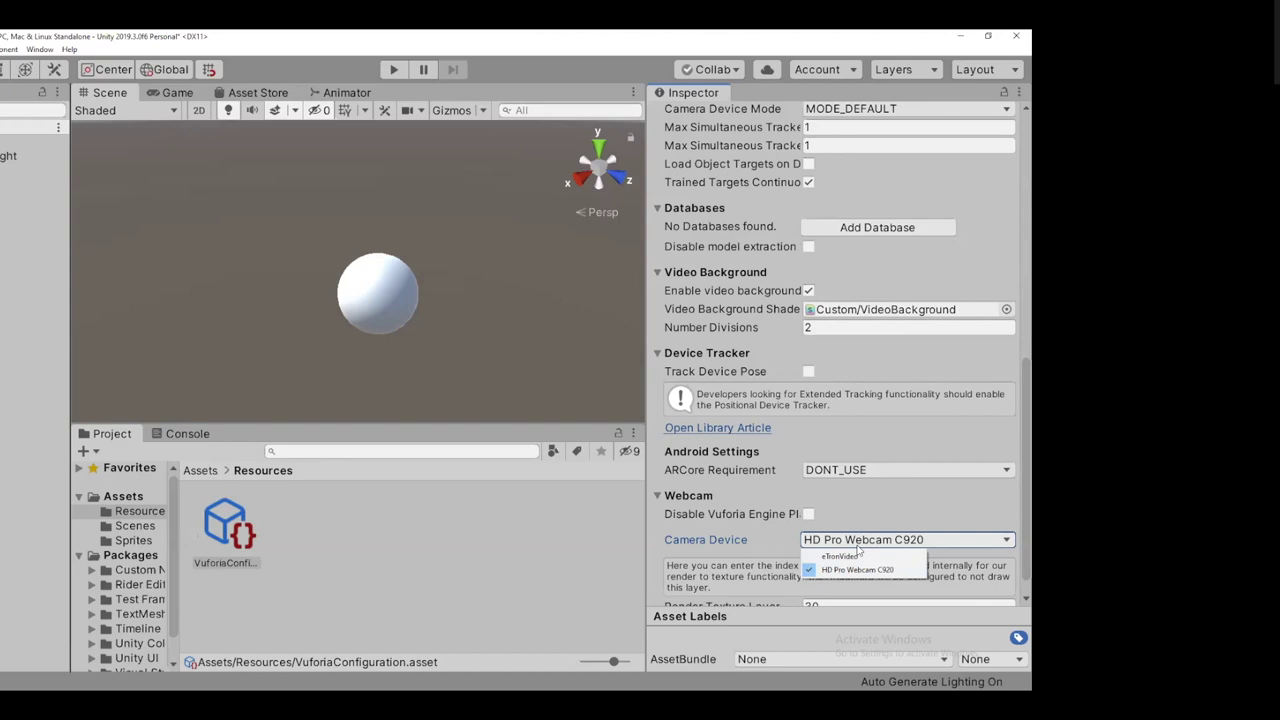
left_click(843, 569)
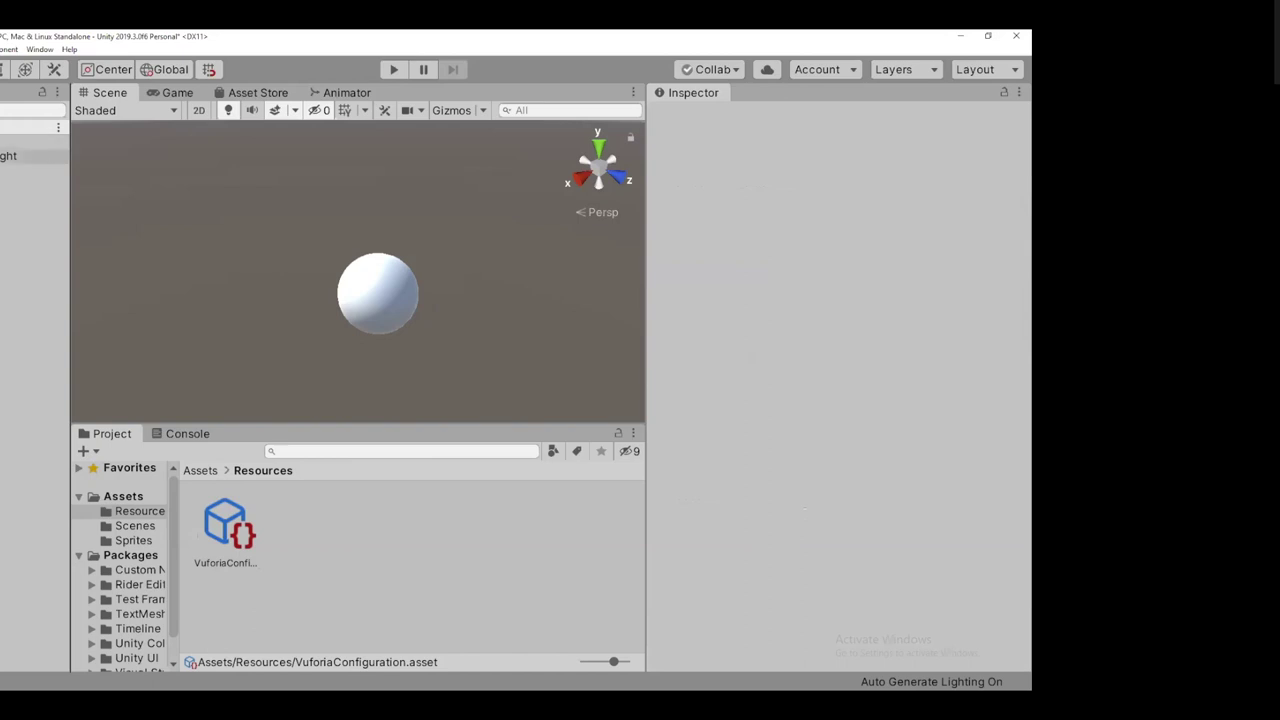
Select the Sphere object in the scene
left_click(18, 171)
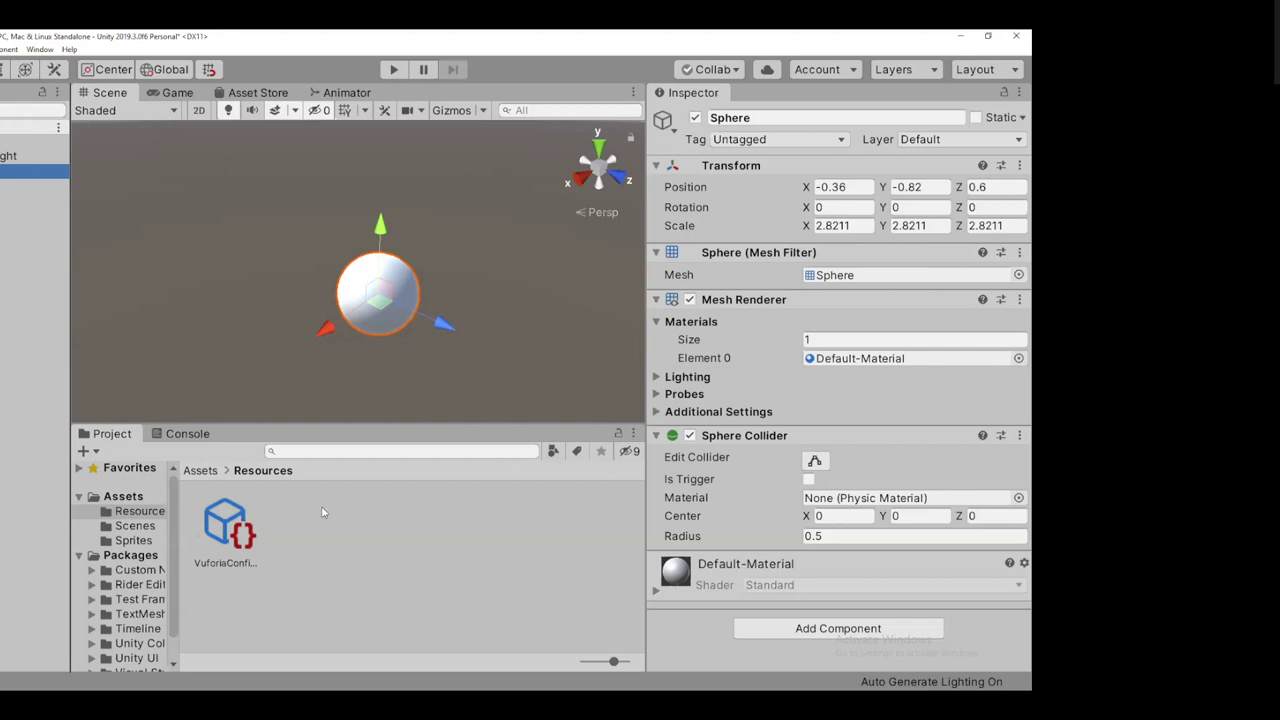
Inspect the import settings of sprite 1 in the Sprites folder, including its Texture Type options
scroll(137, 554, "down", 1)
left_click(136, 503)
left_click(134, 512)
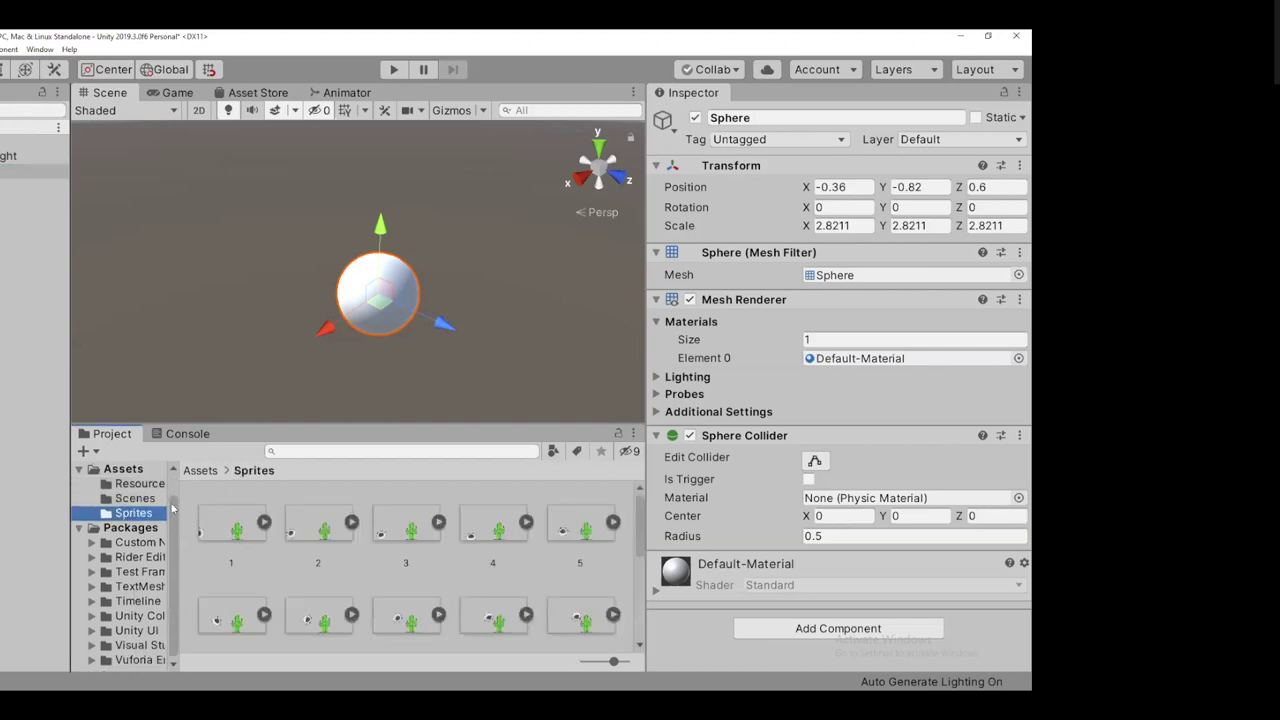
left_click(250, 521)
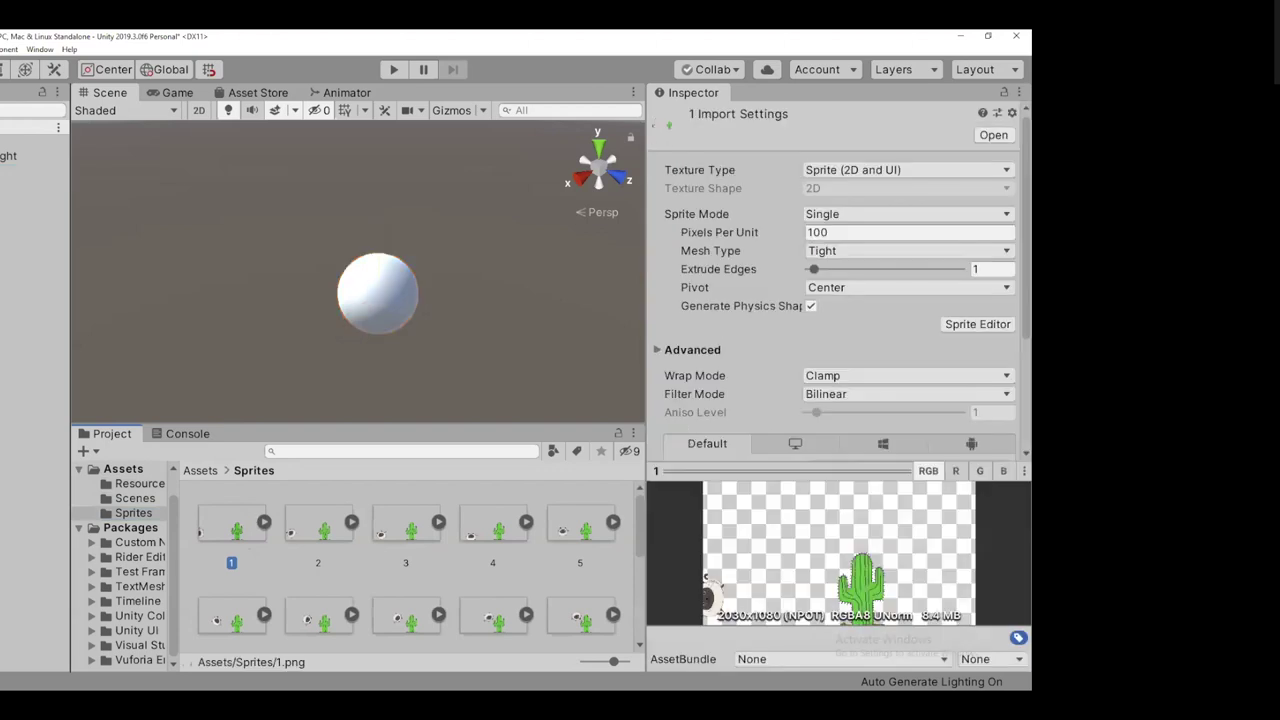
left_click(940, 170)
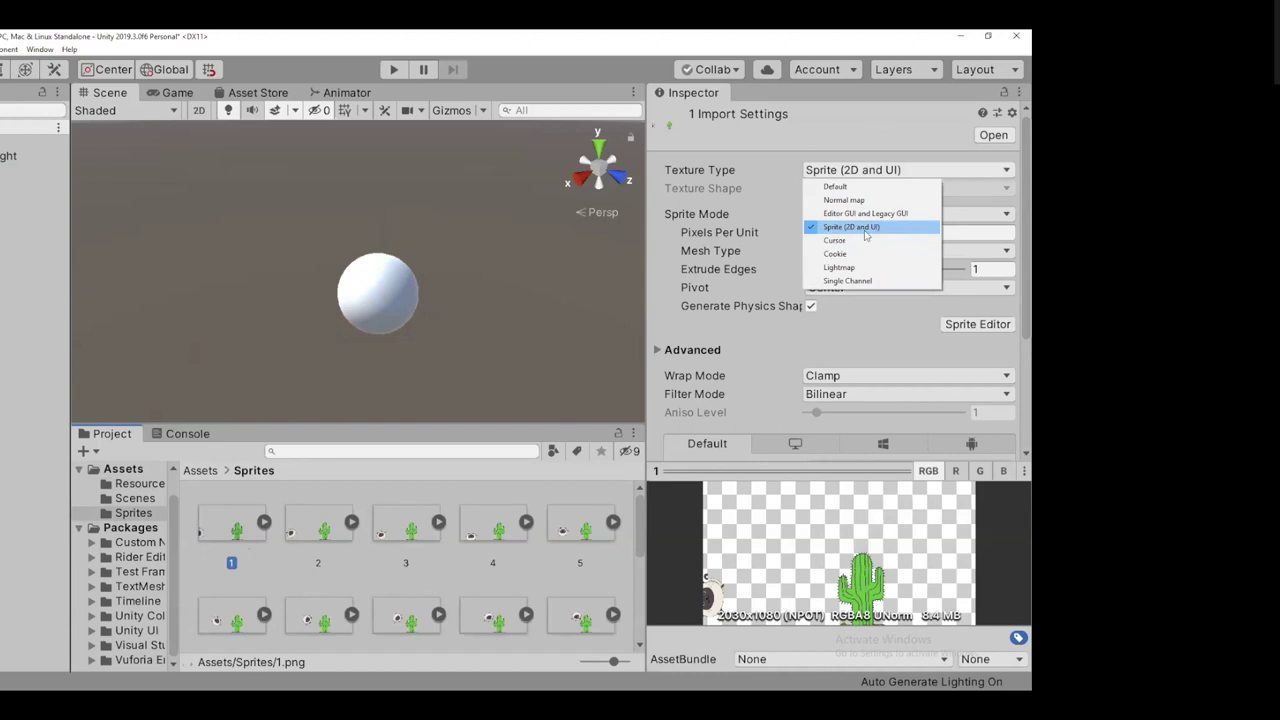
left_click(877, 114)
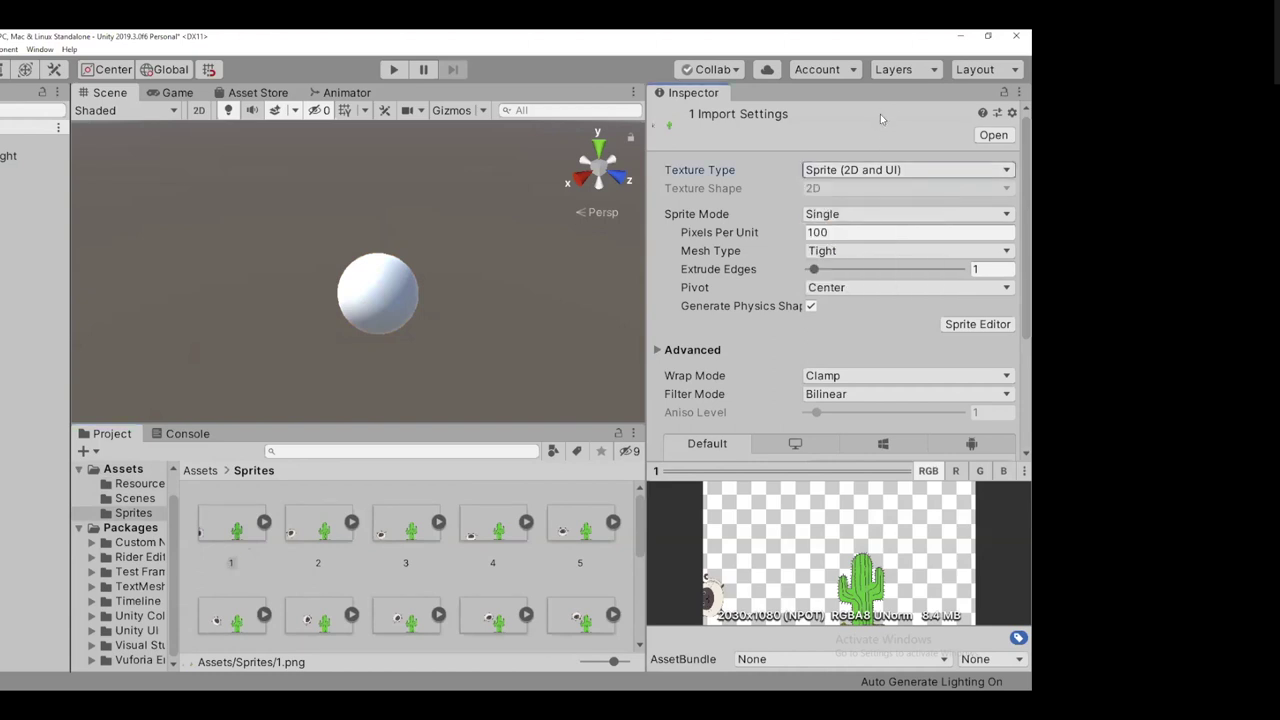
left_click(28, 272)
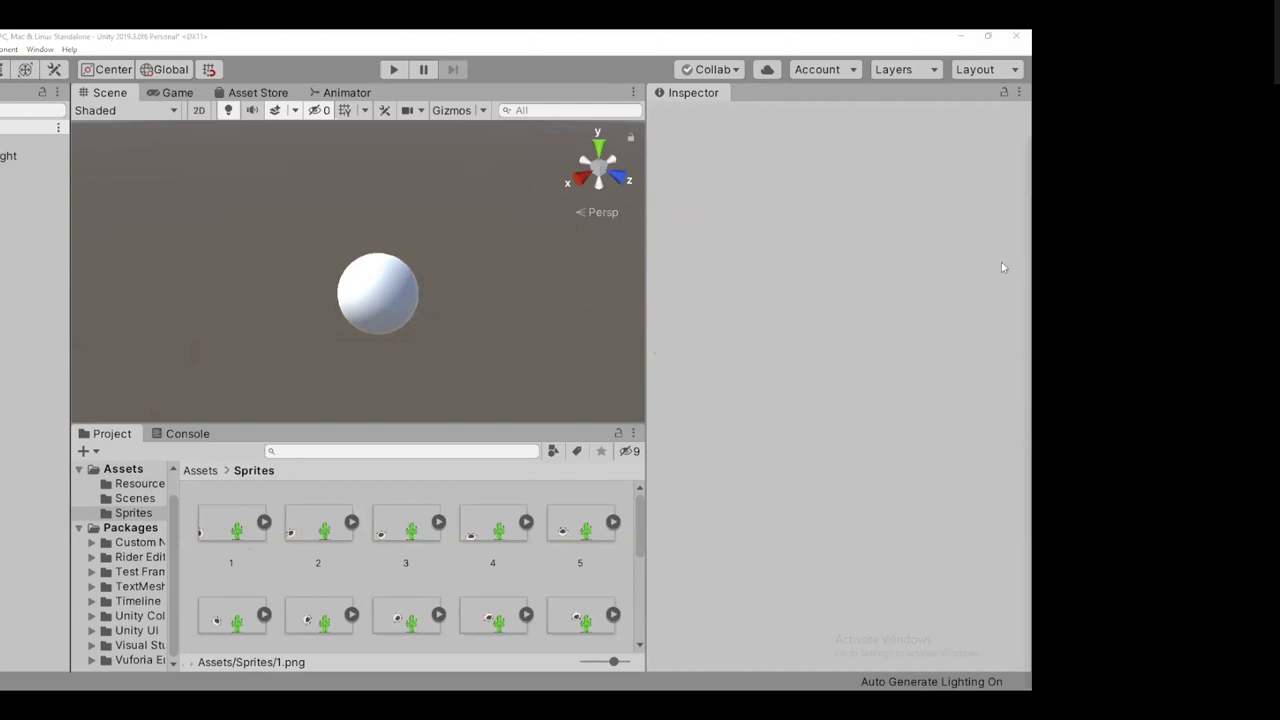
Switch to the AR Art Workshop document in the browser, enlarge its window, and read the image target introduction
key("alt+Tab")
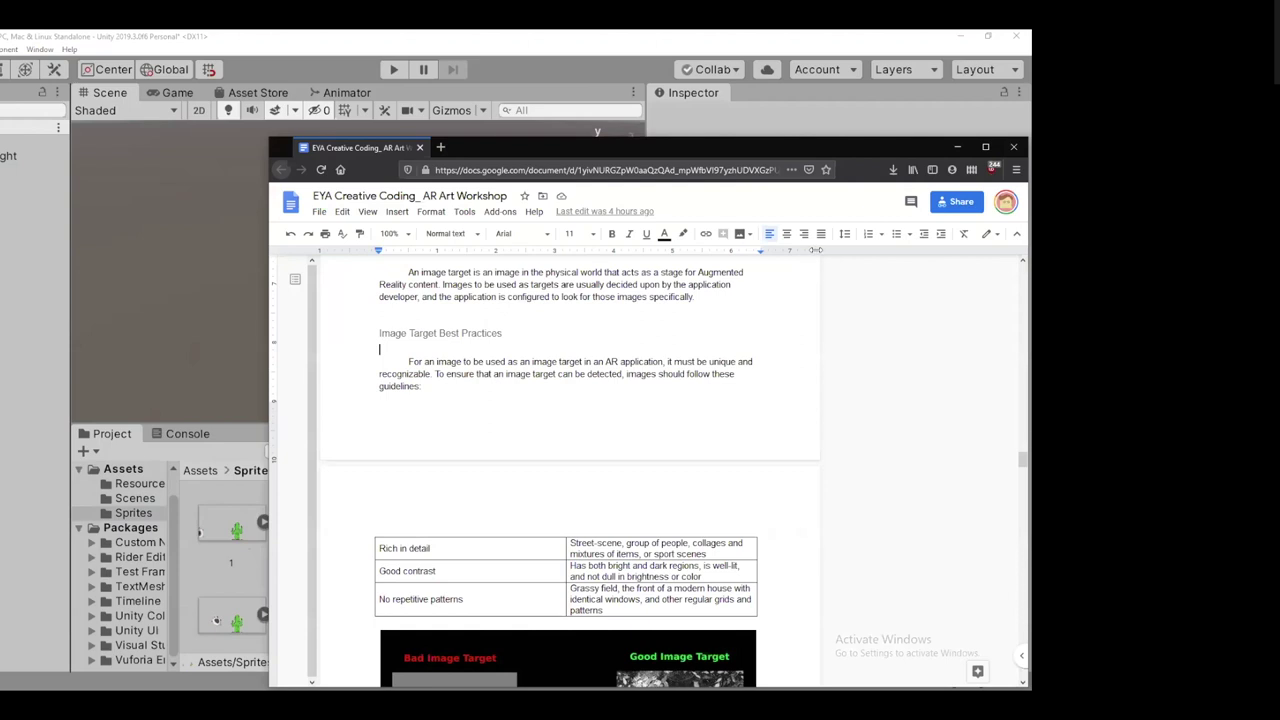
left_click_drag(823, 148, 752, 34)
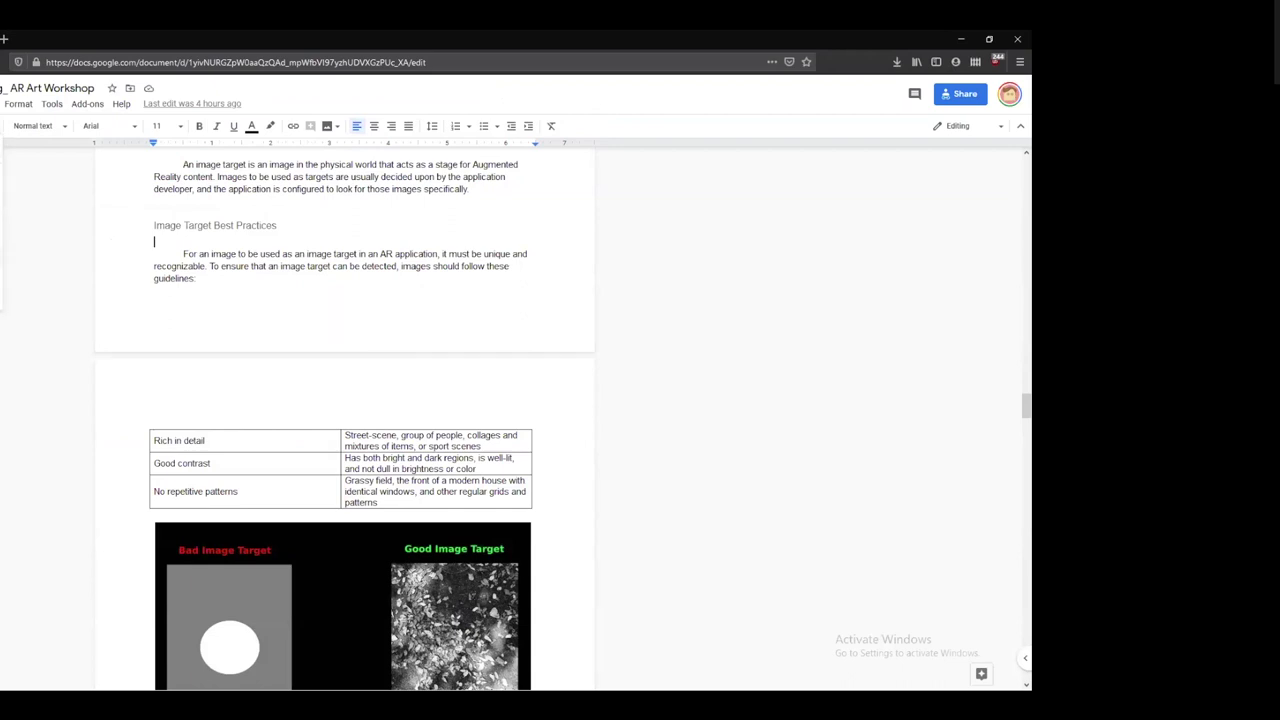
scroll(345, 421, "down", 1)
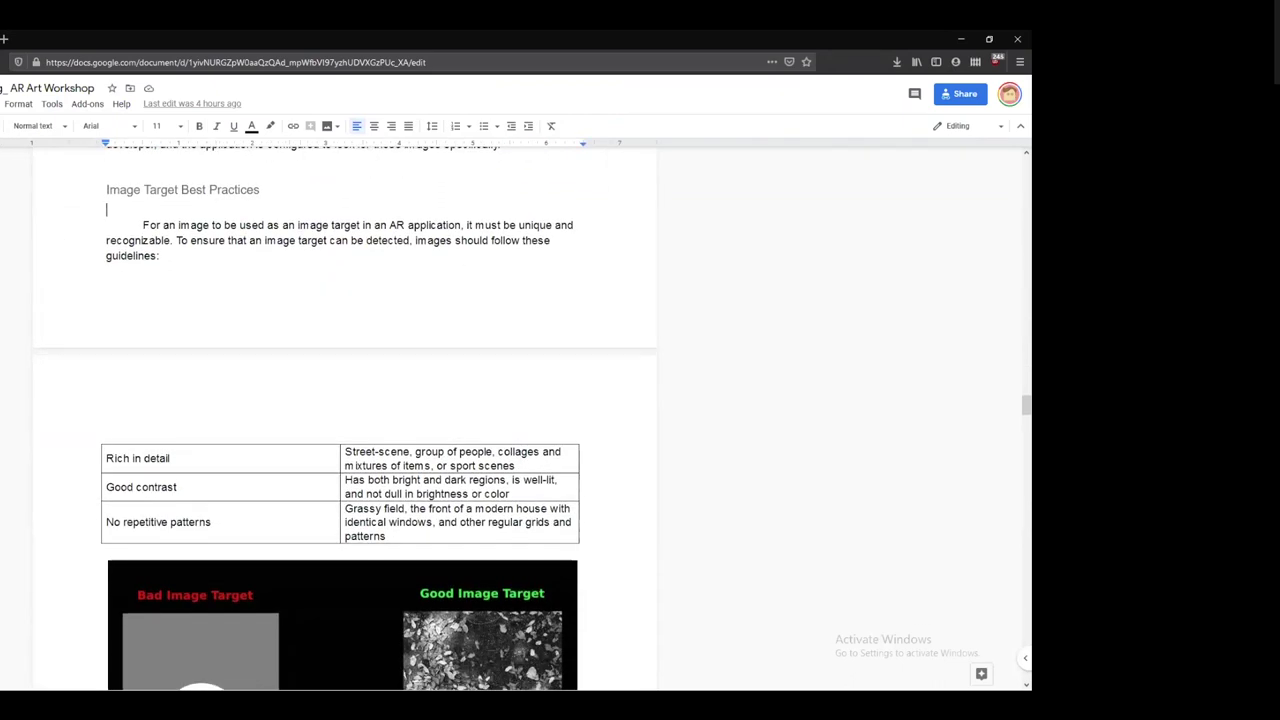
scroll(287, 256, "up", 1)
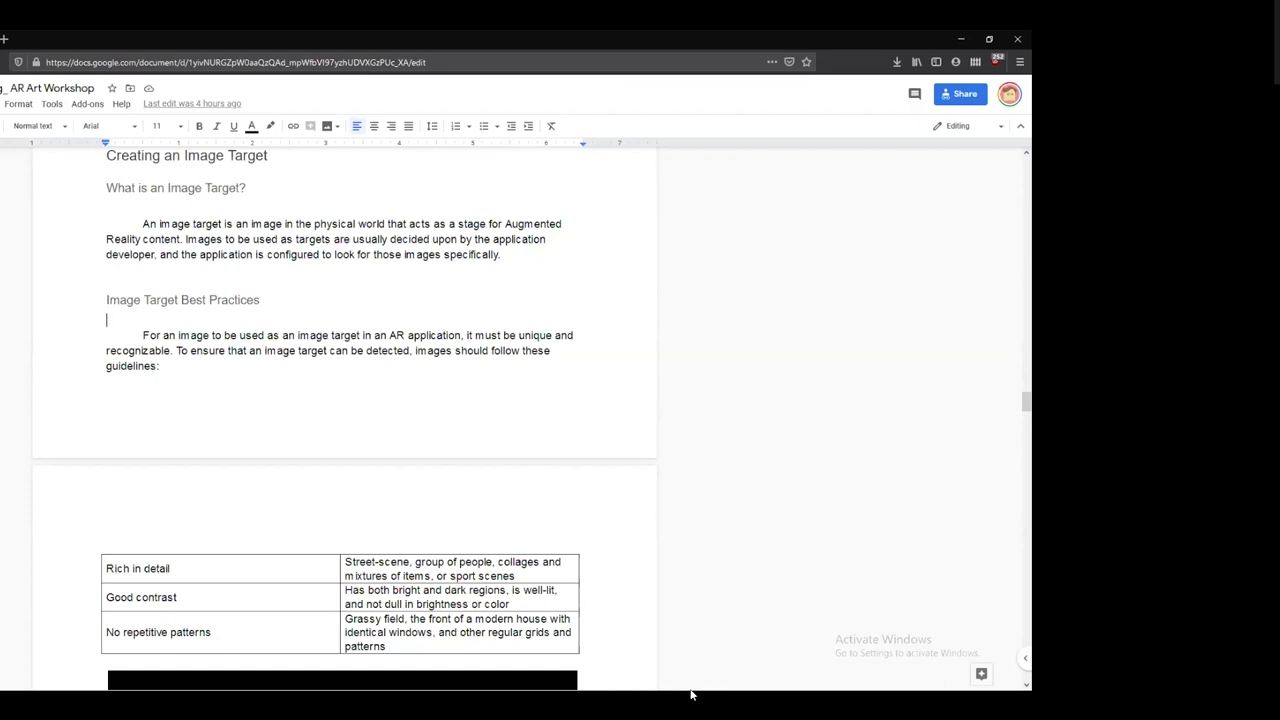
Examine the image target guidelines table and the bad versus good image target comparison in the workshop document
mouse_move(590, 695)
key("super")
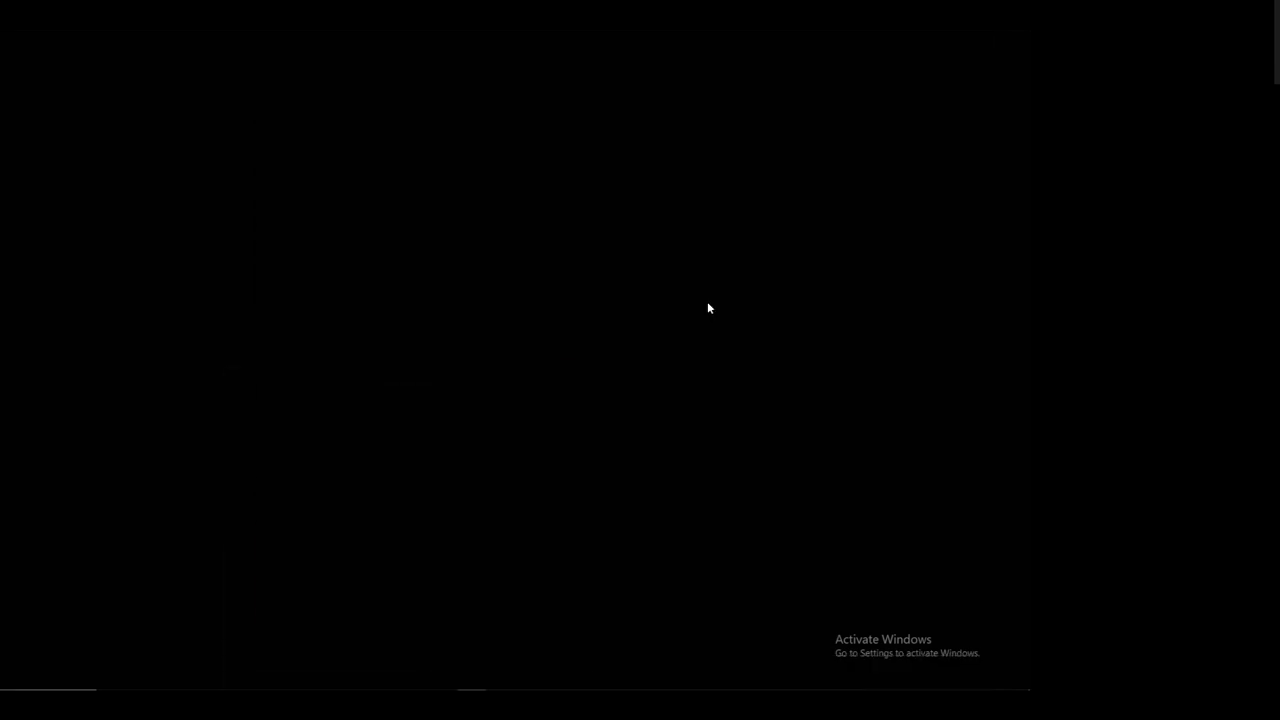
mouse_move(610, 698)
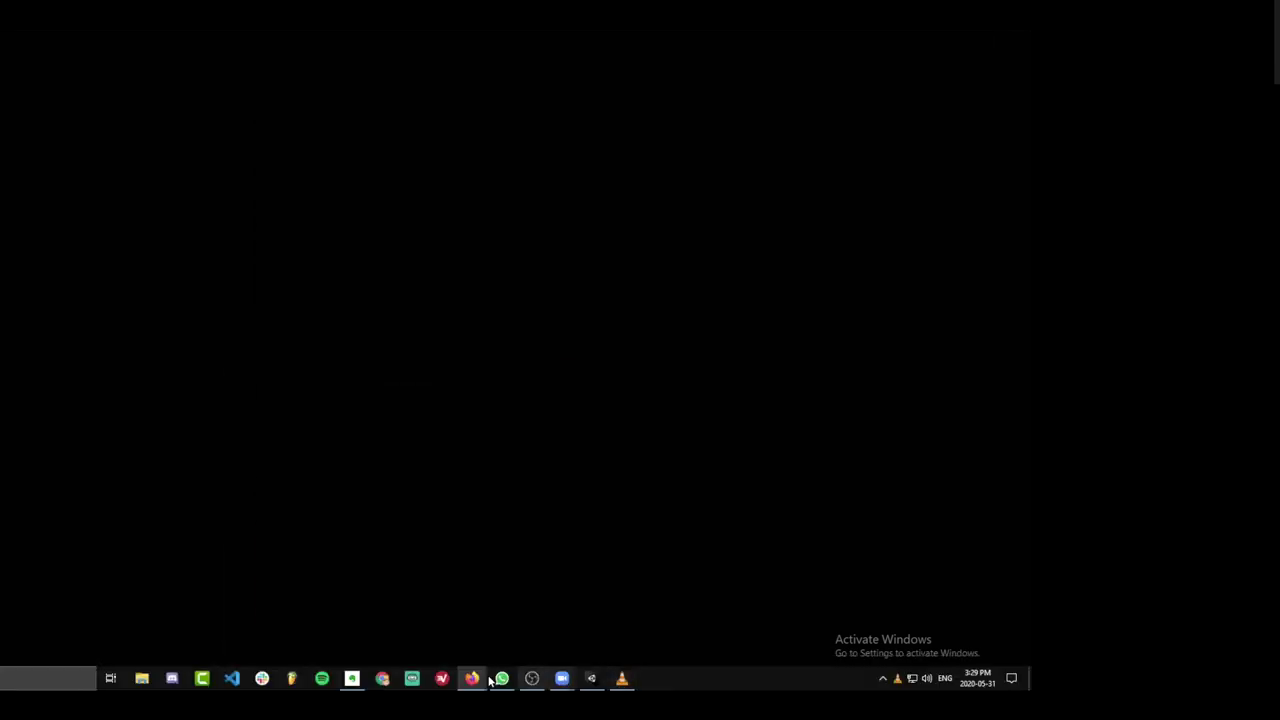
mouse_move(474, 682)
left_click(580, 642)
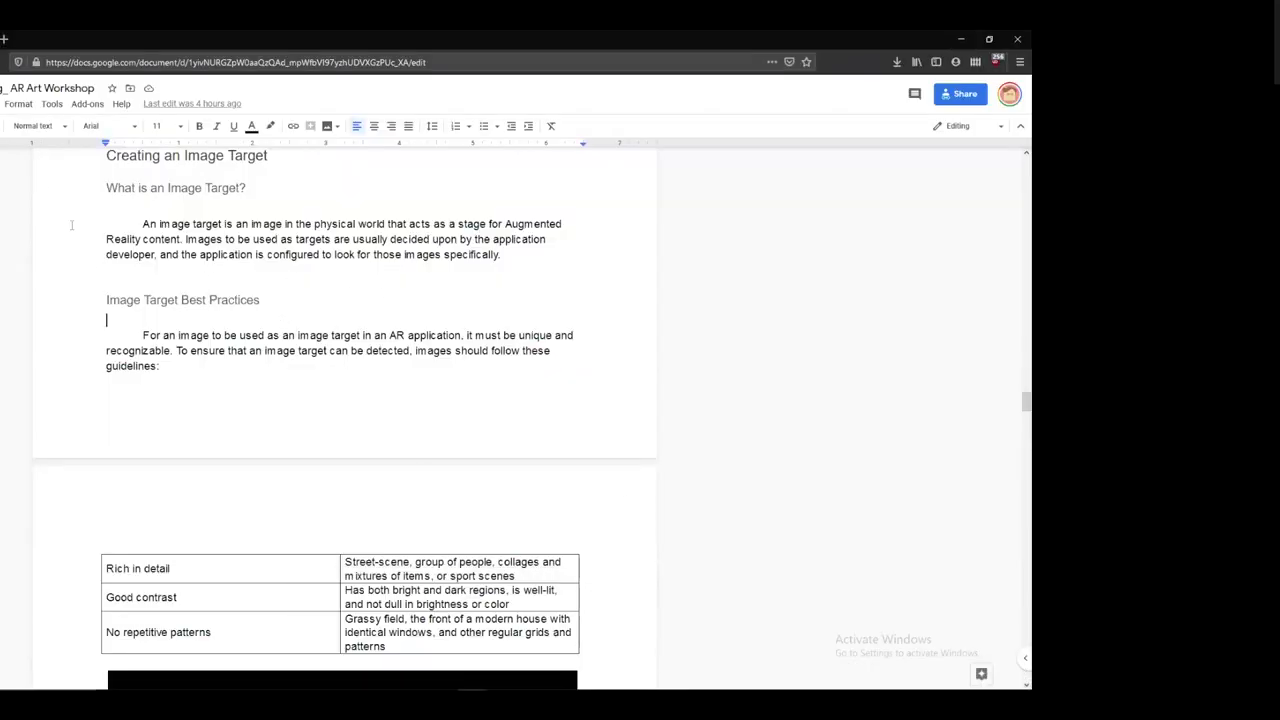
left_click(310, 311)
scroll(415, 300, "down", 3)
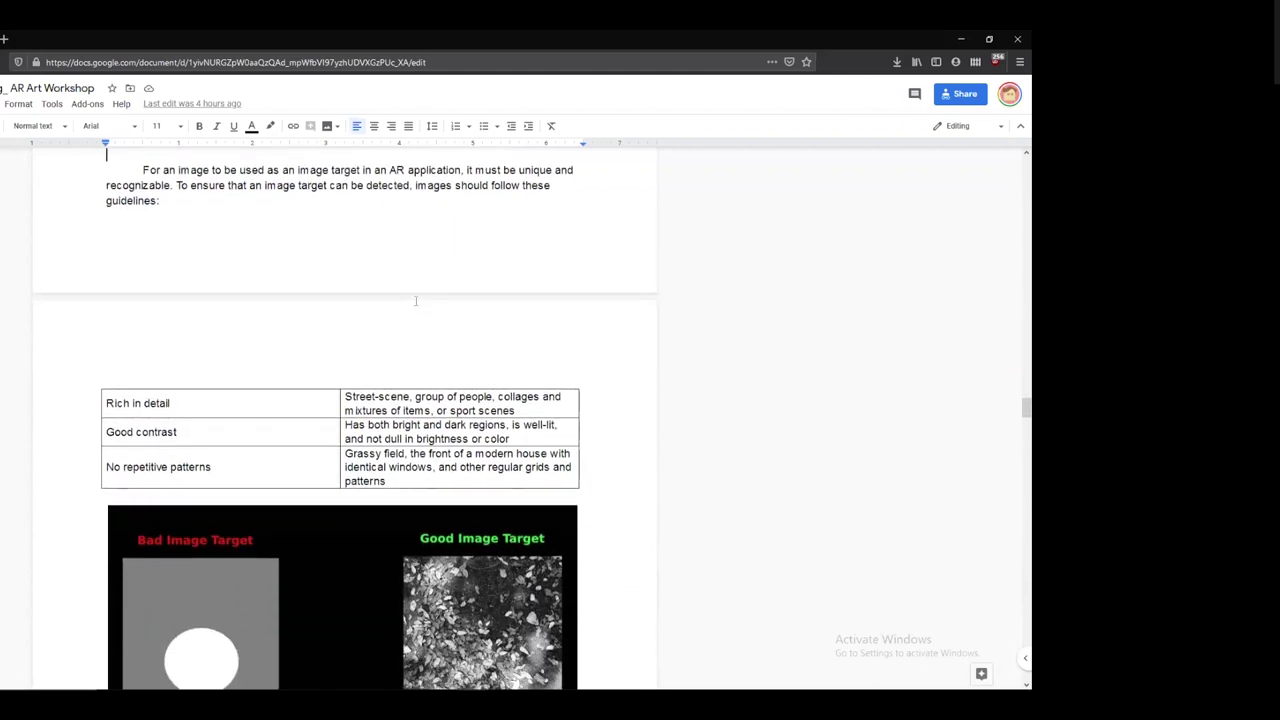
scroll(415, 300, "down", 1)
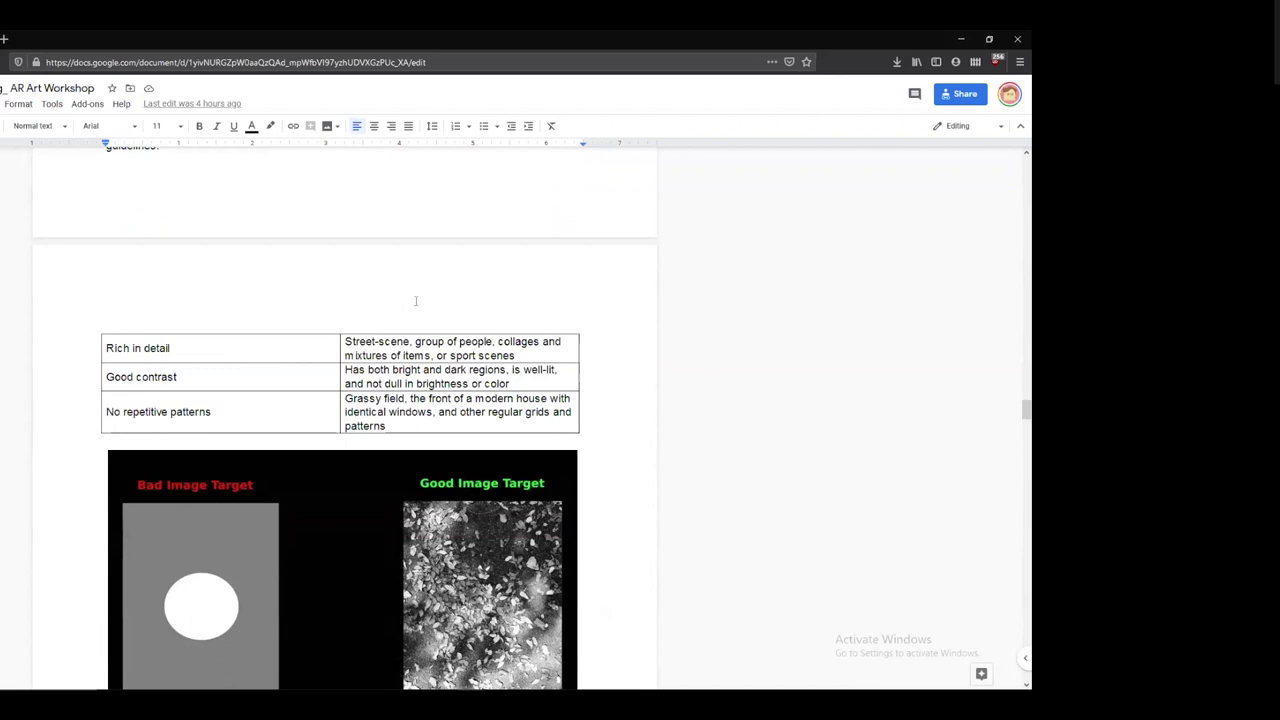
scroll(415, 300, "down", 1)
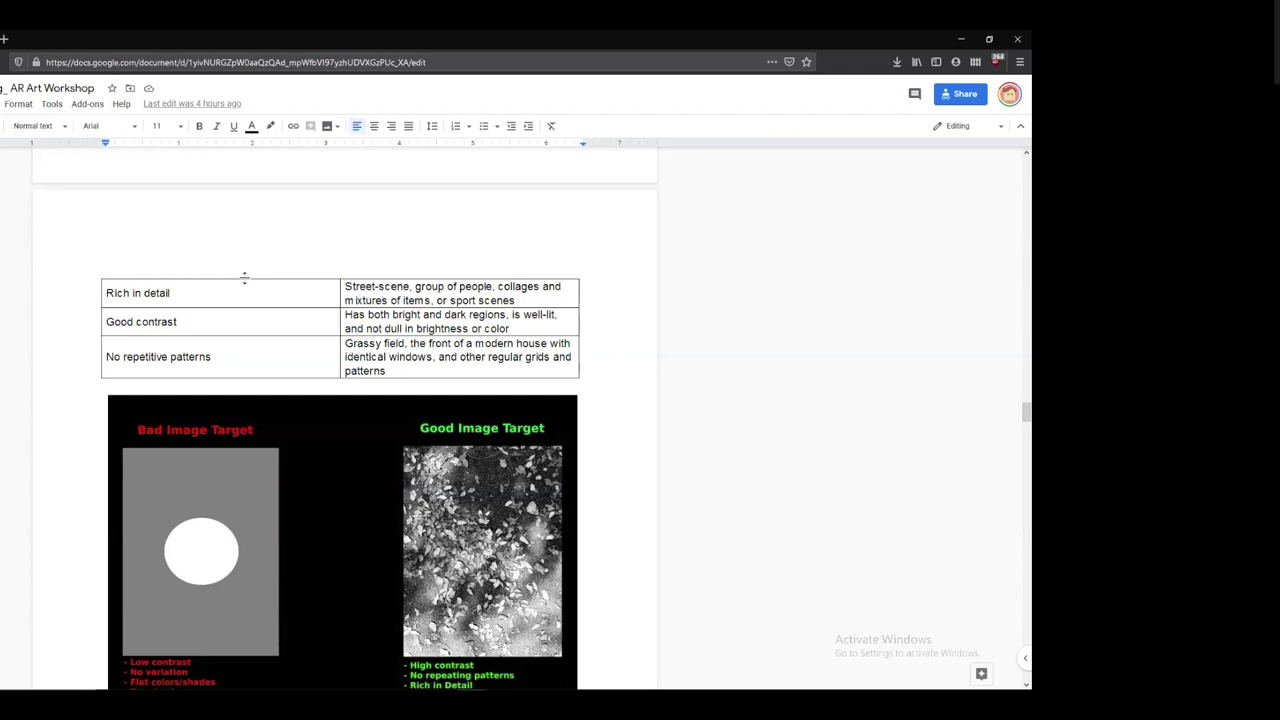
scroll(357, 463, "down", 2)
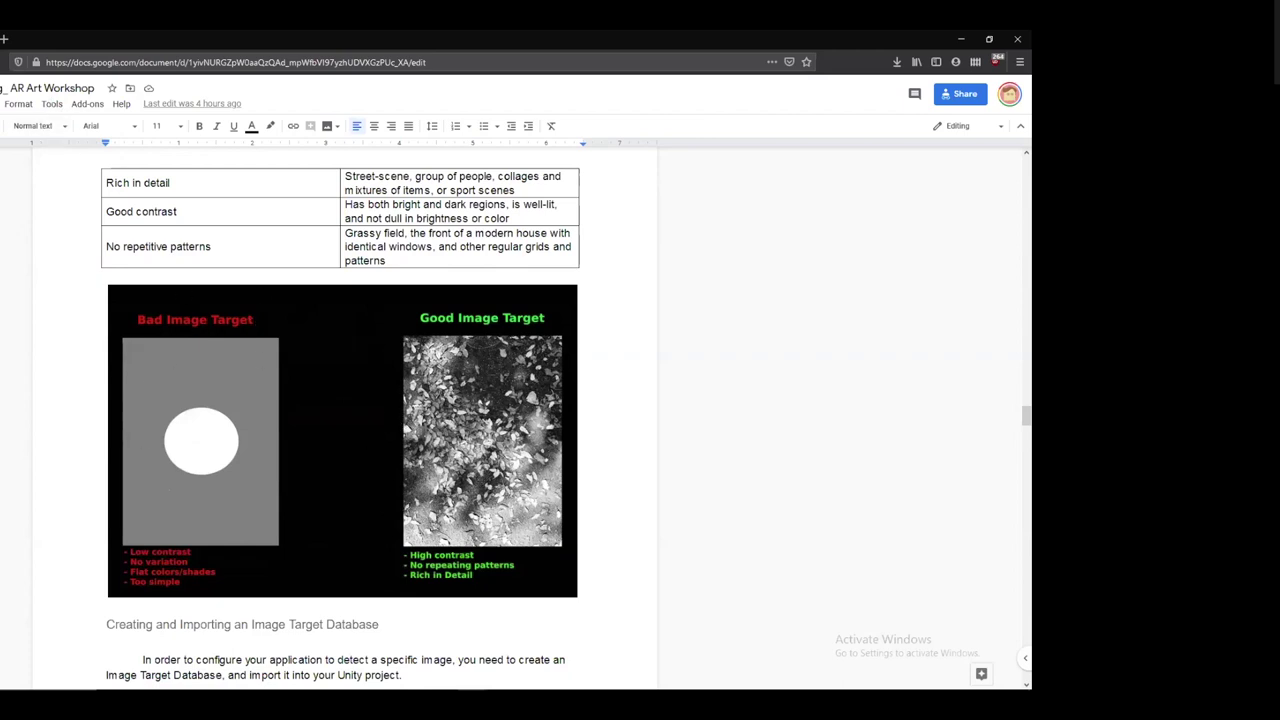
scroll(340, 420, "up", 1, "ctrl")
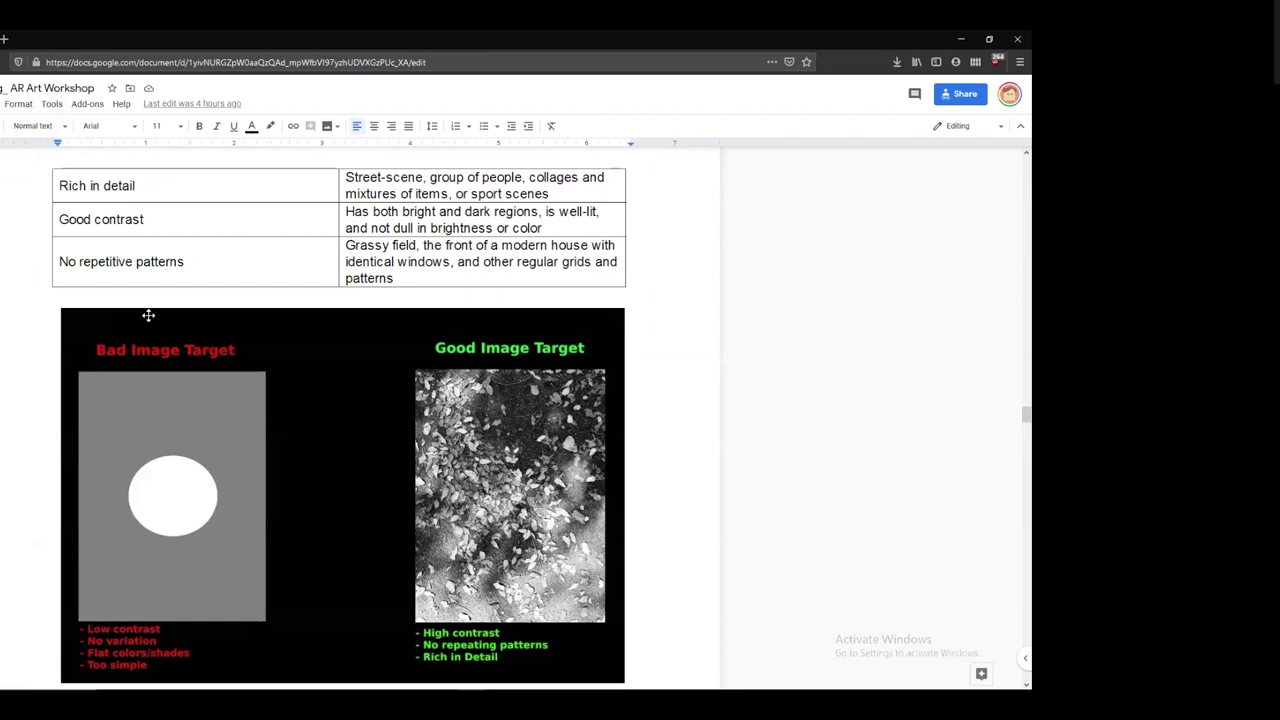
scroll(340, 420, "down", 1)
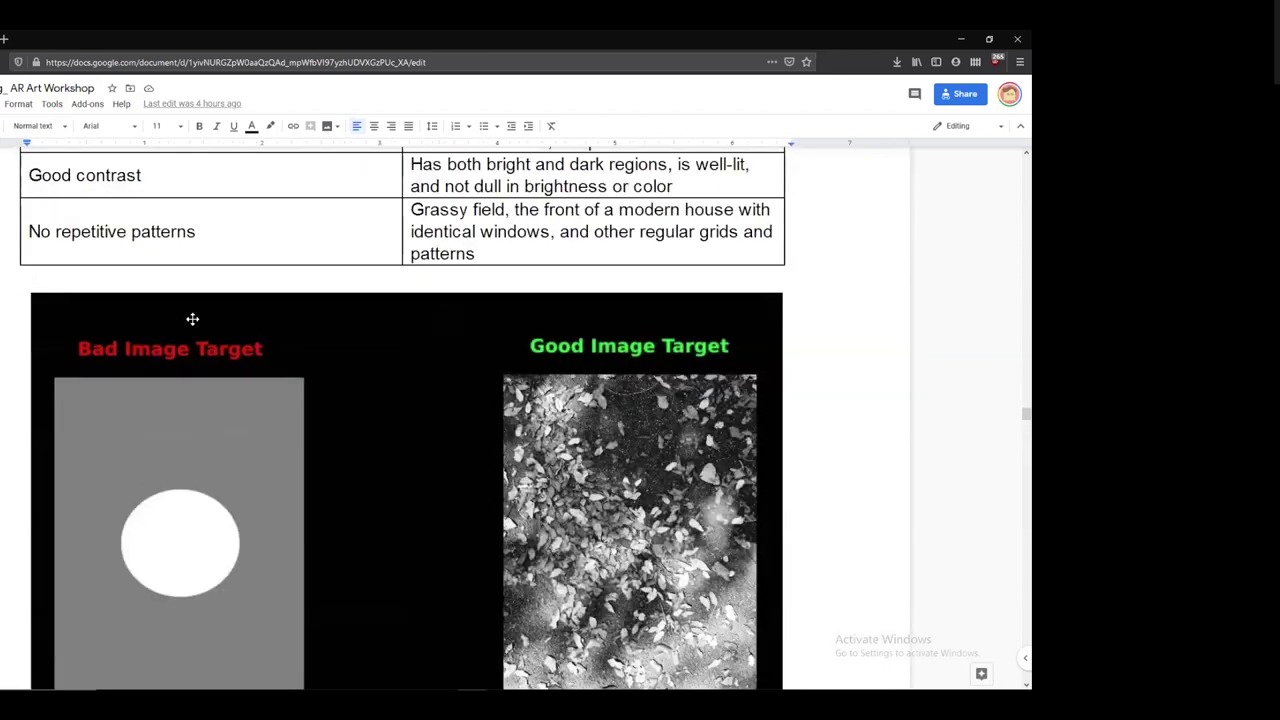
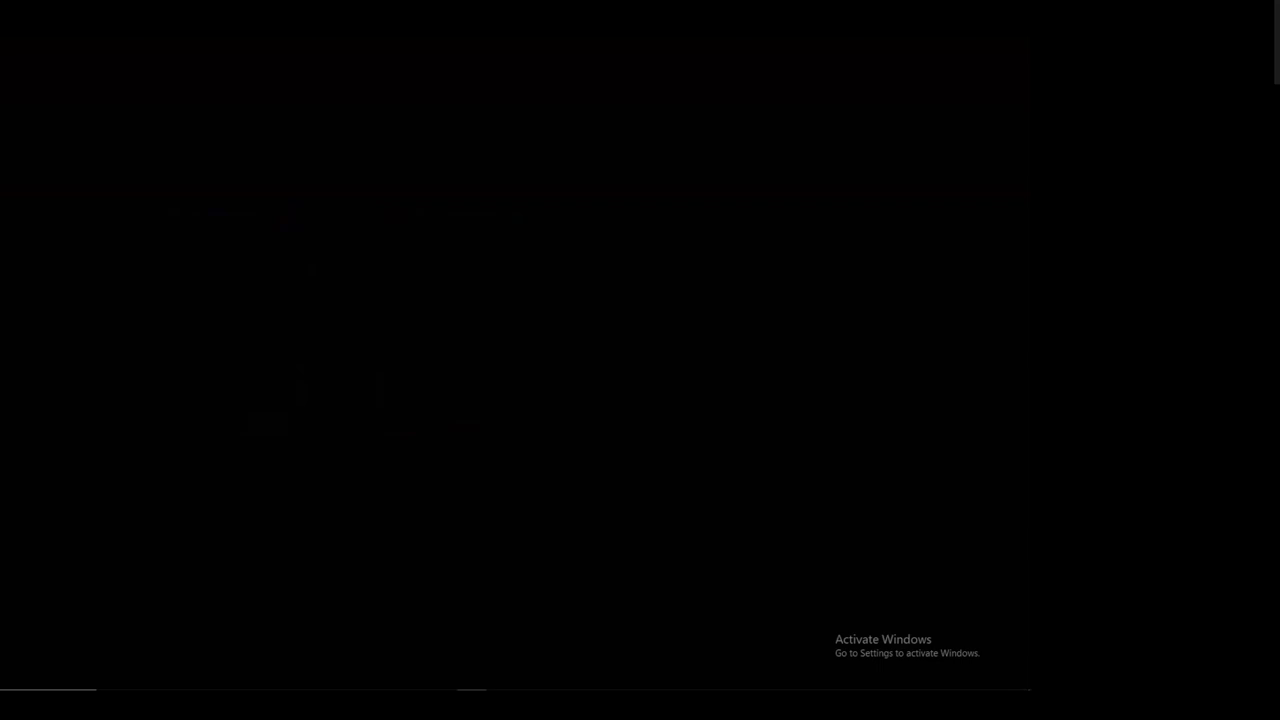
Switch to the Vuforia Developer Portal browser window, maximize it, and open the Target Manager
mouse_move(586, 696)
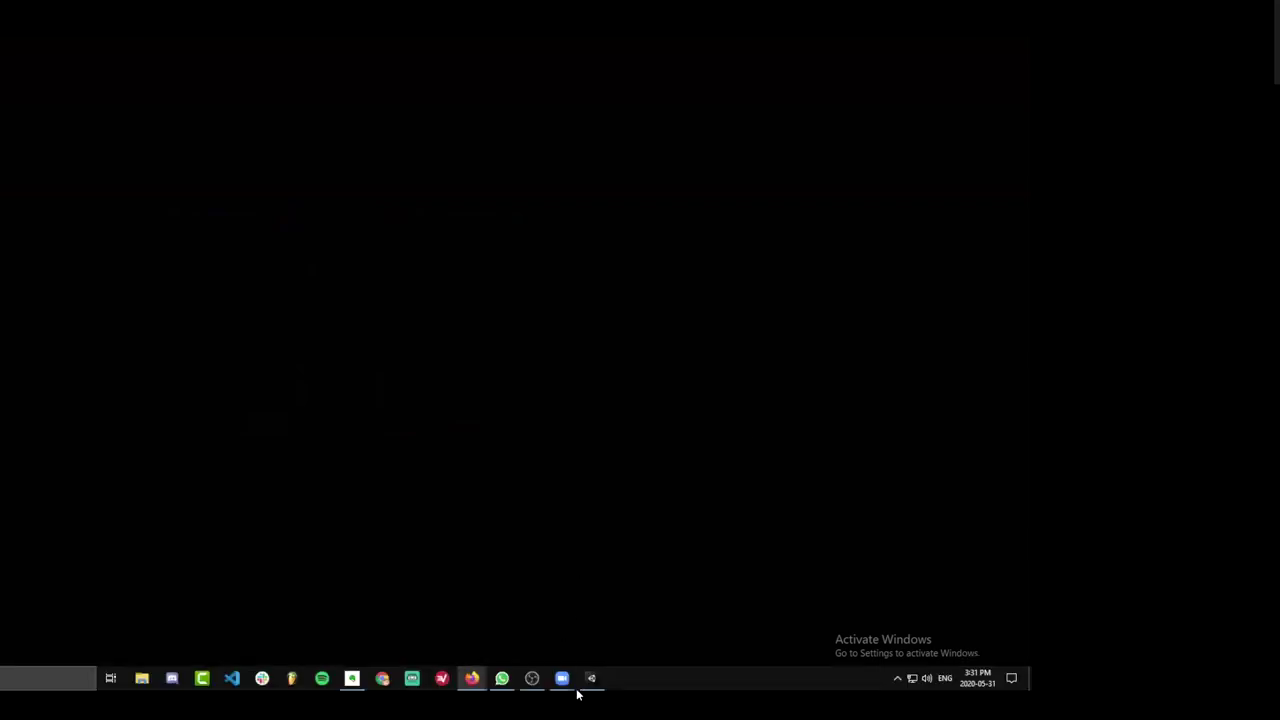
mouse_move(478, 680)
left_click(482, 615)
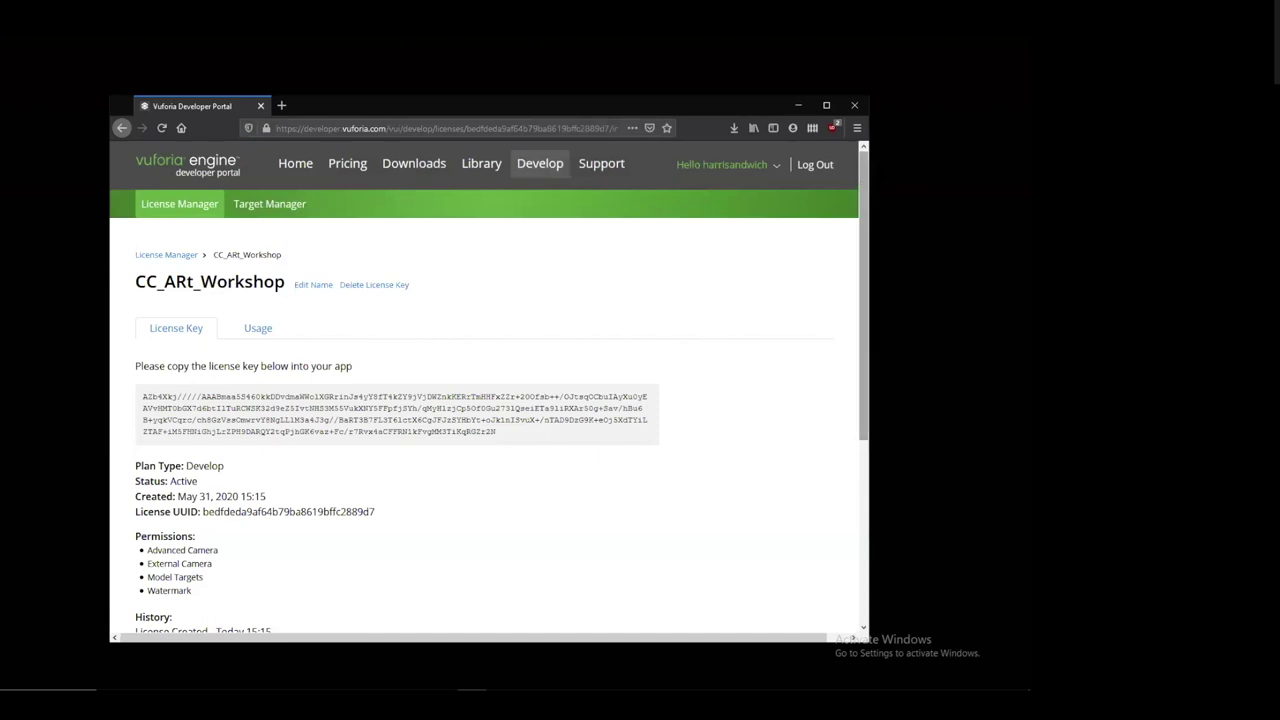
left_click(826, 105)
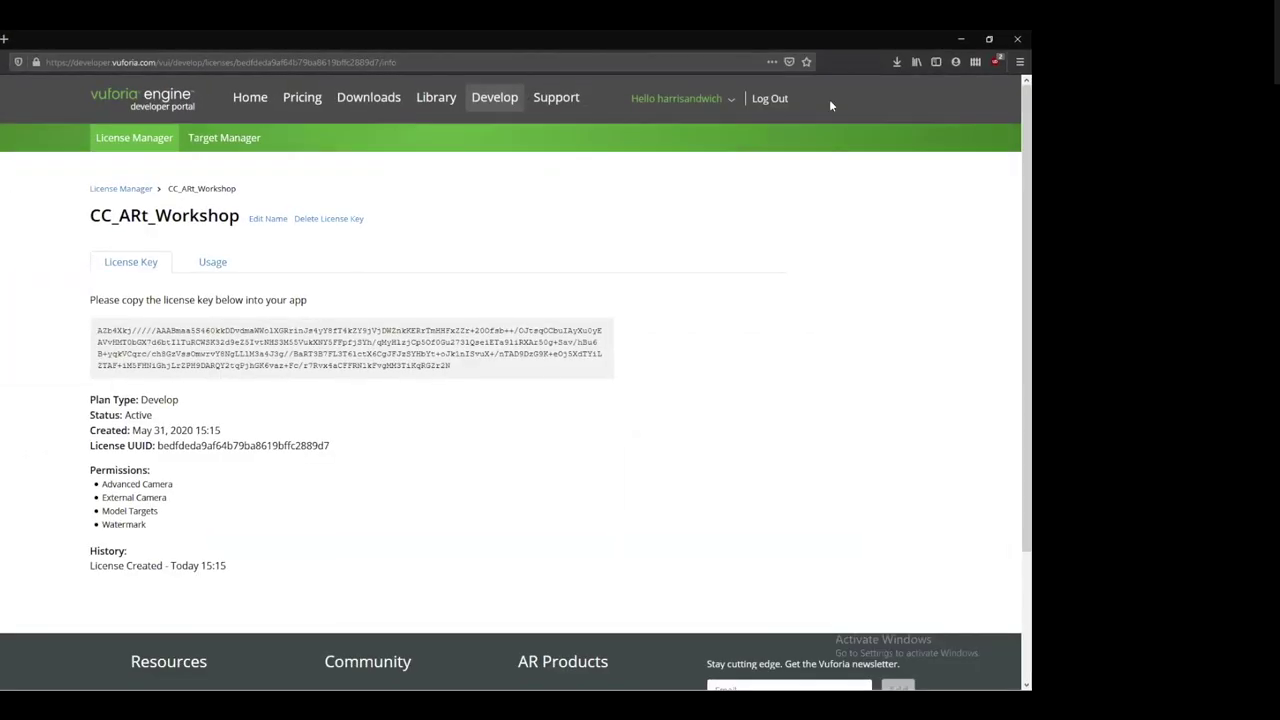
scroll(829, 105, "down", 1)
scroll(761, 186, "up", 1)
scroll(765, 210, "down", 1)
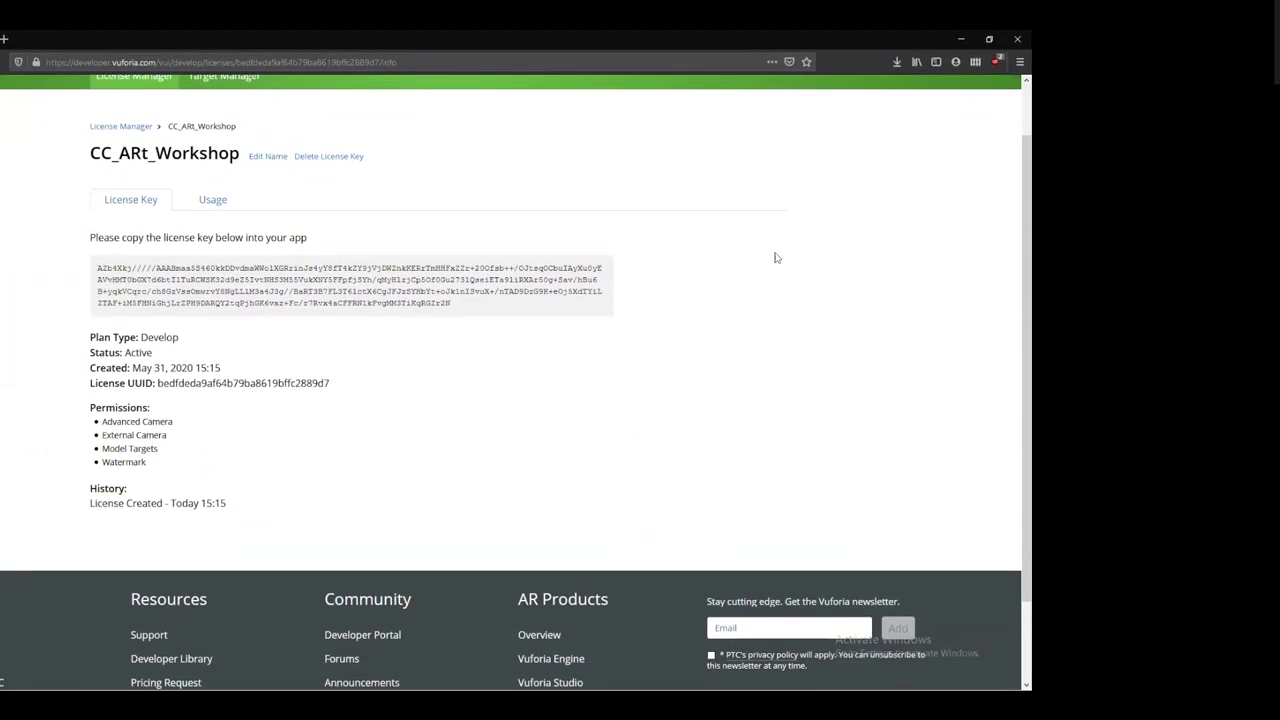
scroll(789, 215, "up", 2)
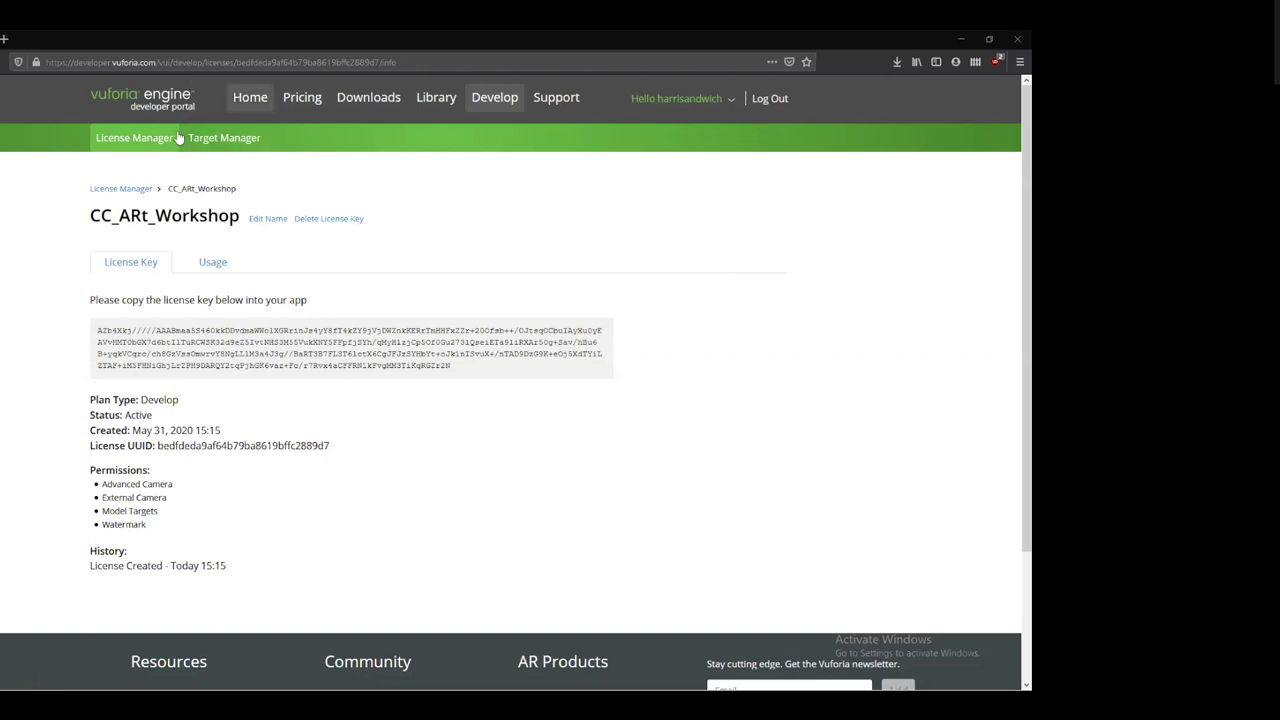
left_click(233, 142)
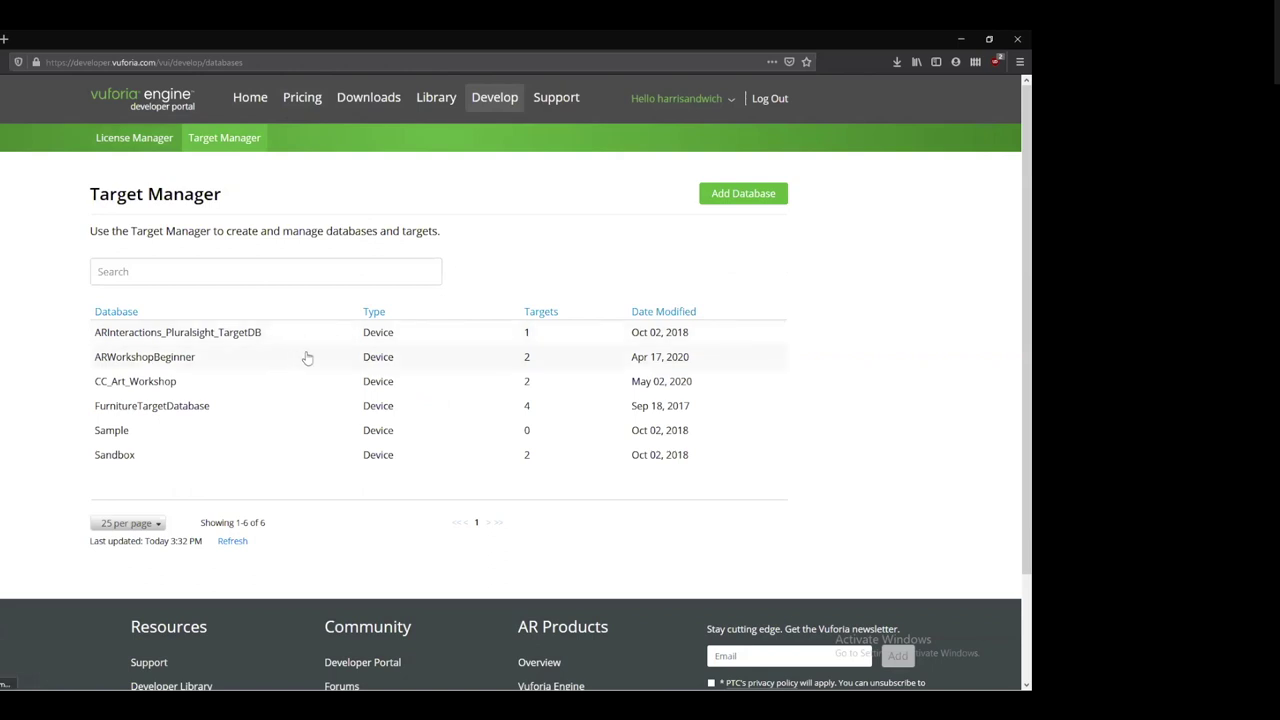
Look through the targets in the ARWorkshopBeginner and ARInteractions_Pluralsight_TargetDB databases
left_click(298, 358)
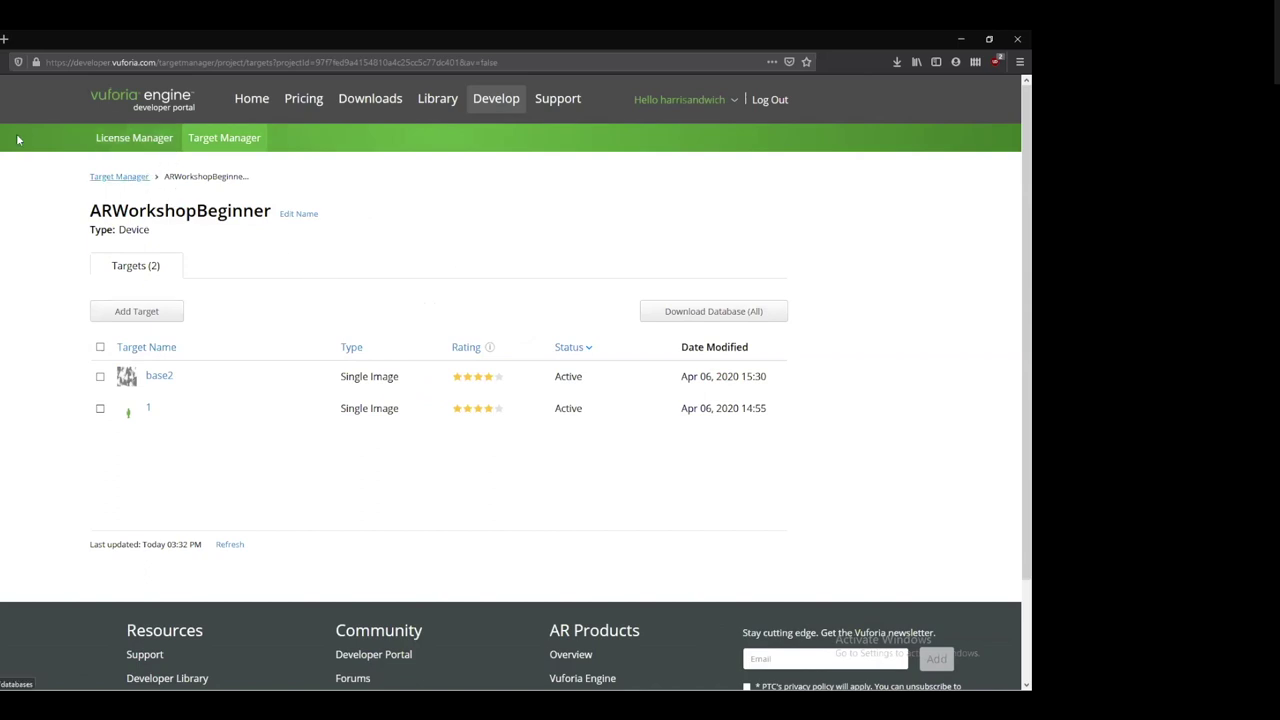
left_click(119, 176)
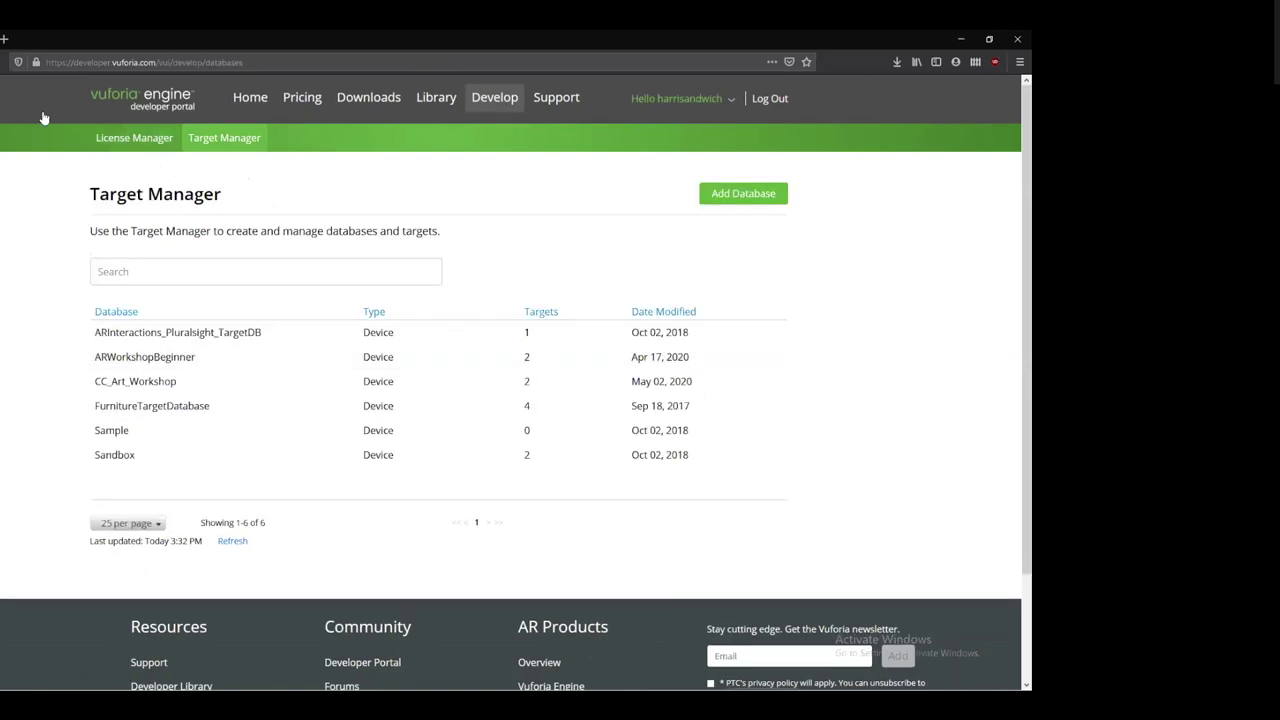
left_click(305, 338)
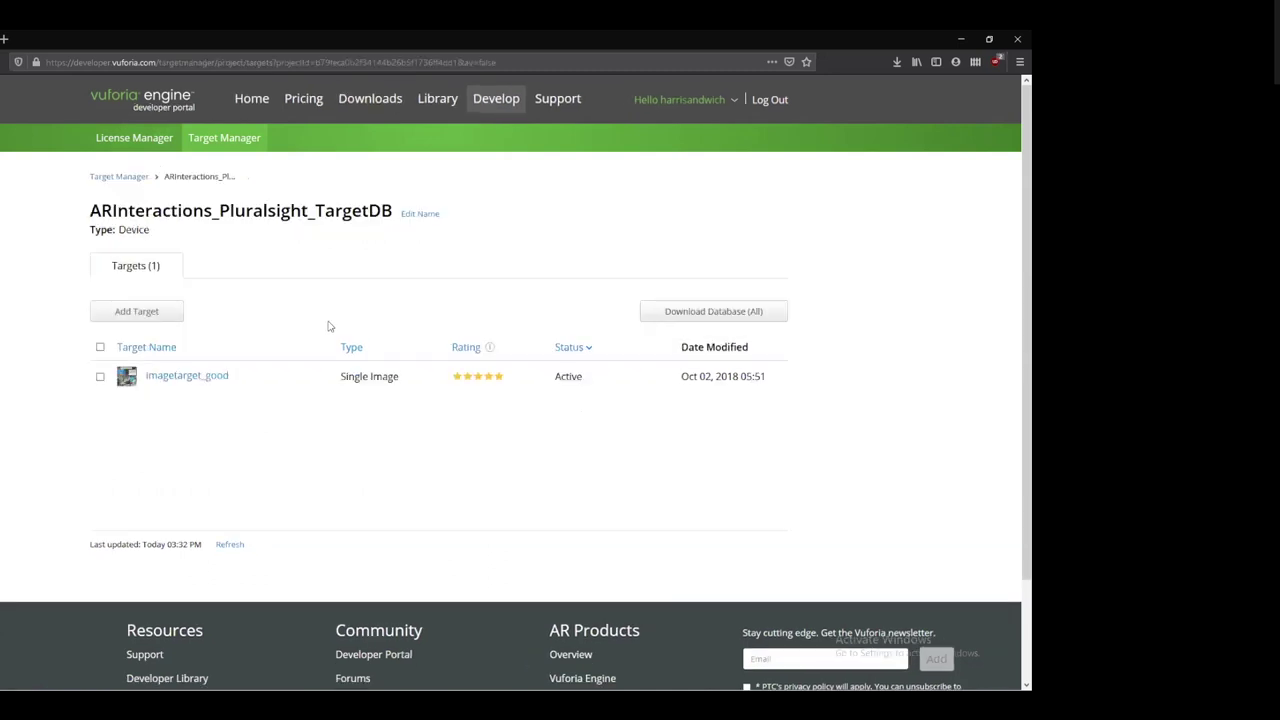
key("alt+Left")
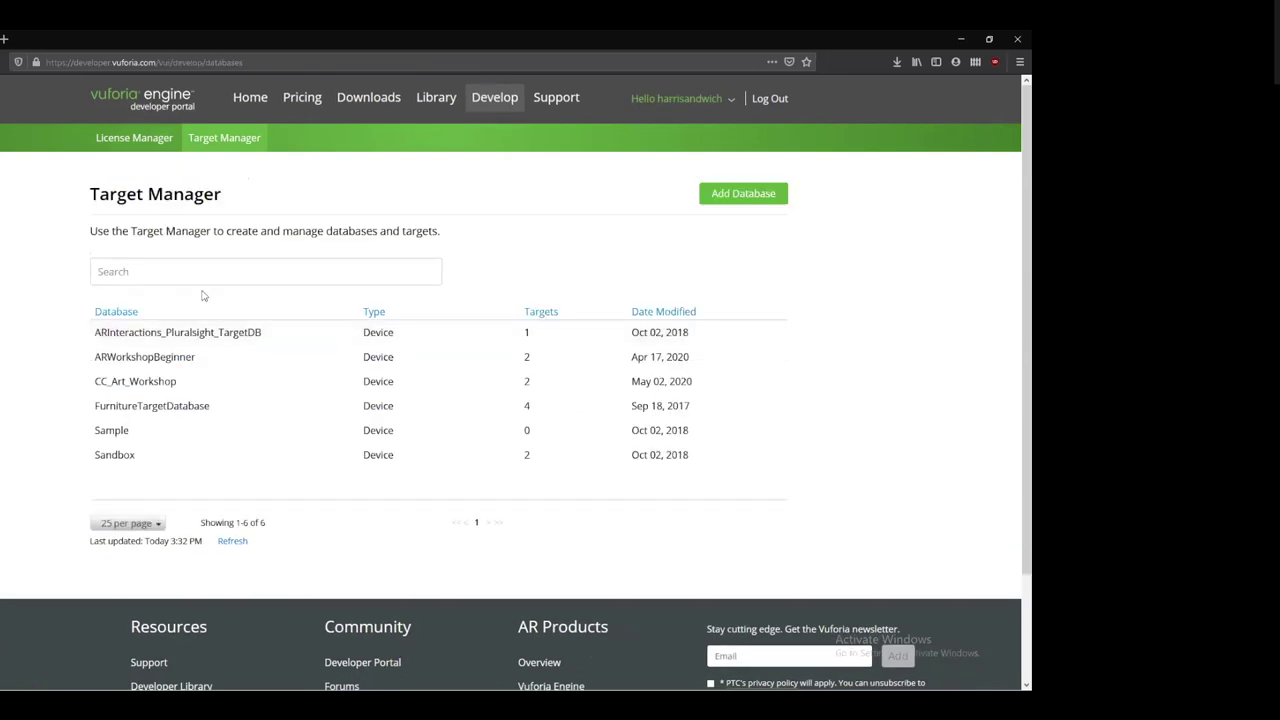
Delete the base2 and 1 targets from the ARWorkshopBeginner database
left_click(180, 358)
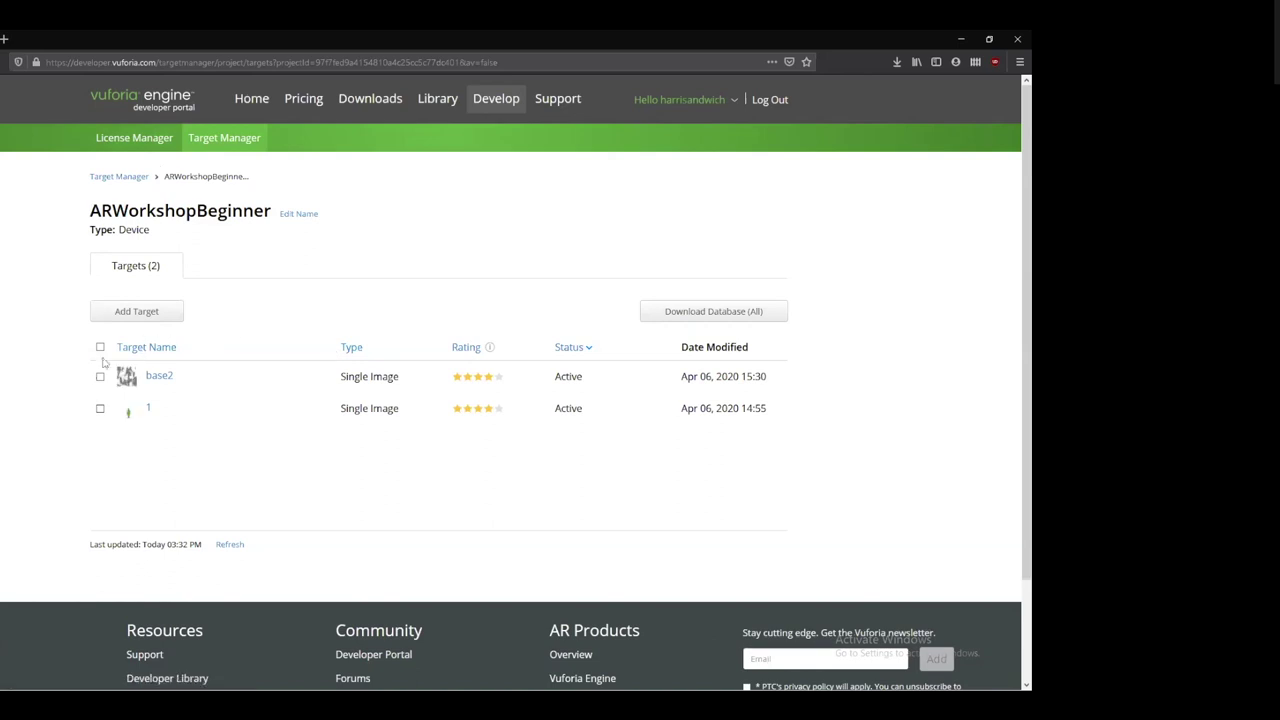
left_click(100, 377)
left_click(100, 432)
left_click(157, 374)
left_click(548, 411)
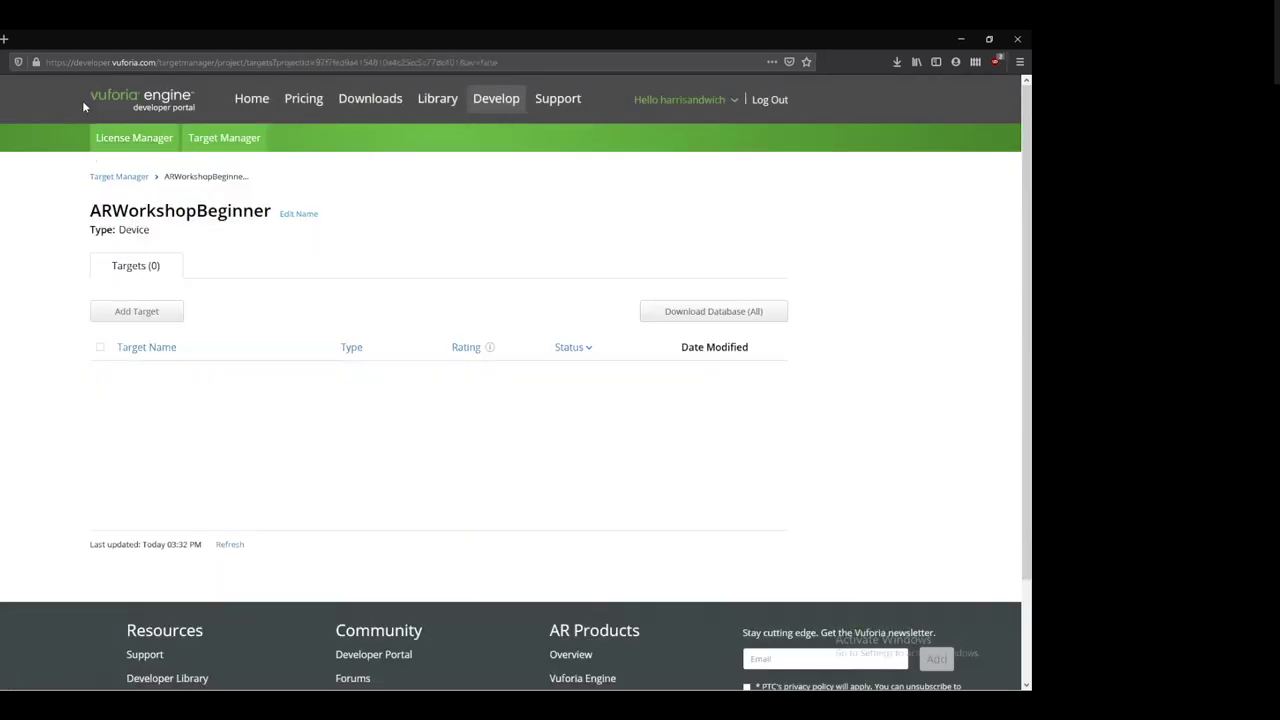
View the database creation options in the Target Manager without creating one, and reopen the ARWorkshopBeginner database
left_click(226, 137)
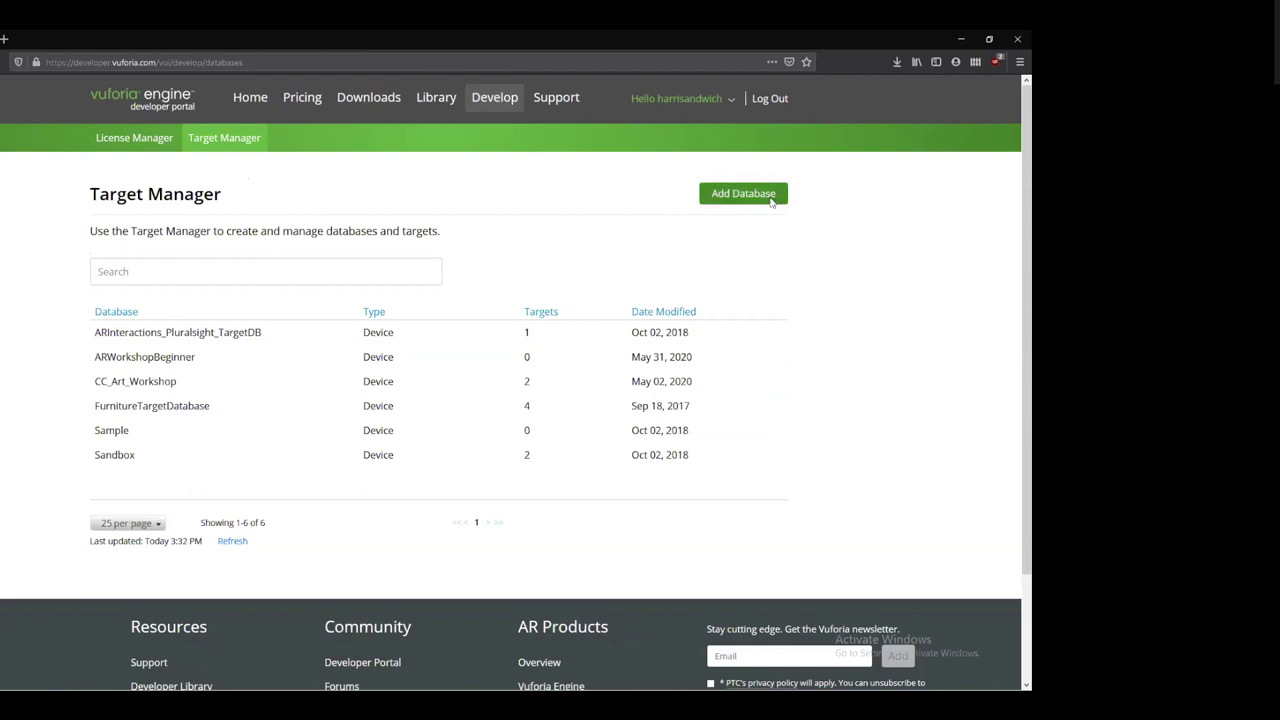
left_click(700, 200)
left_click(416, 331)
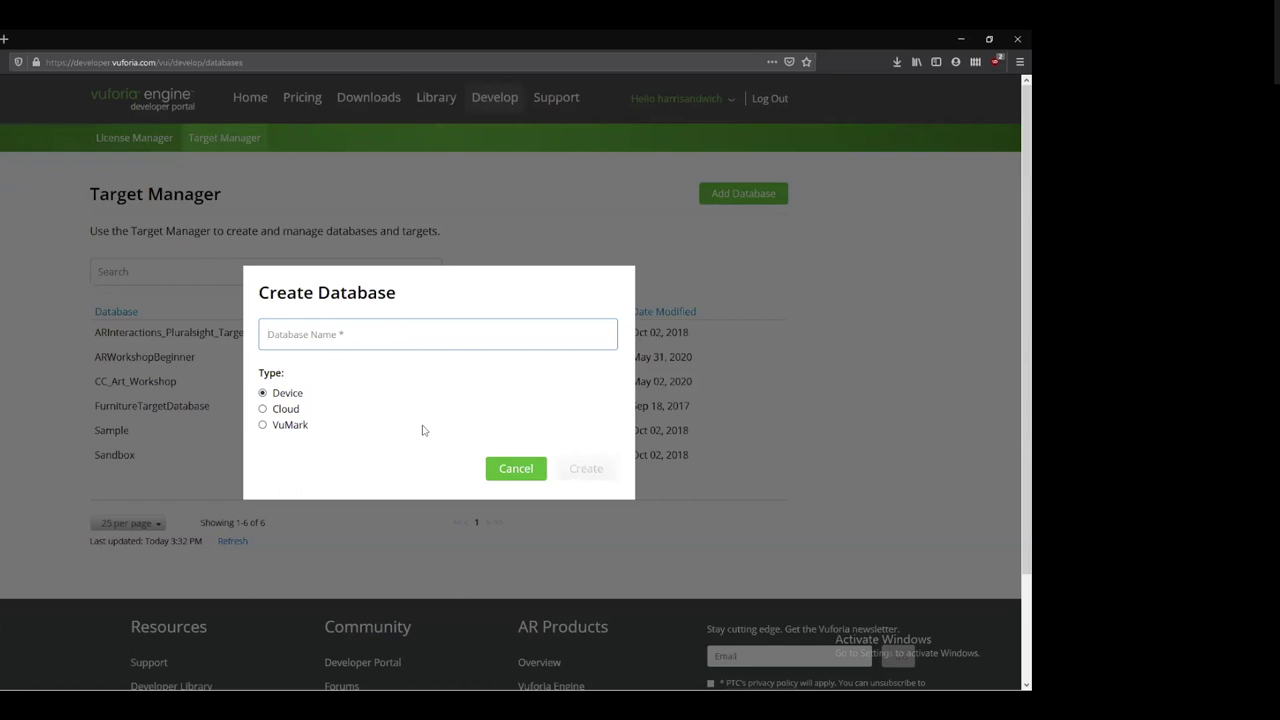
left_click(517, 470)
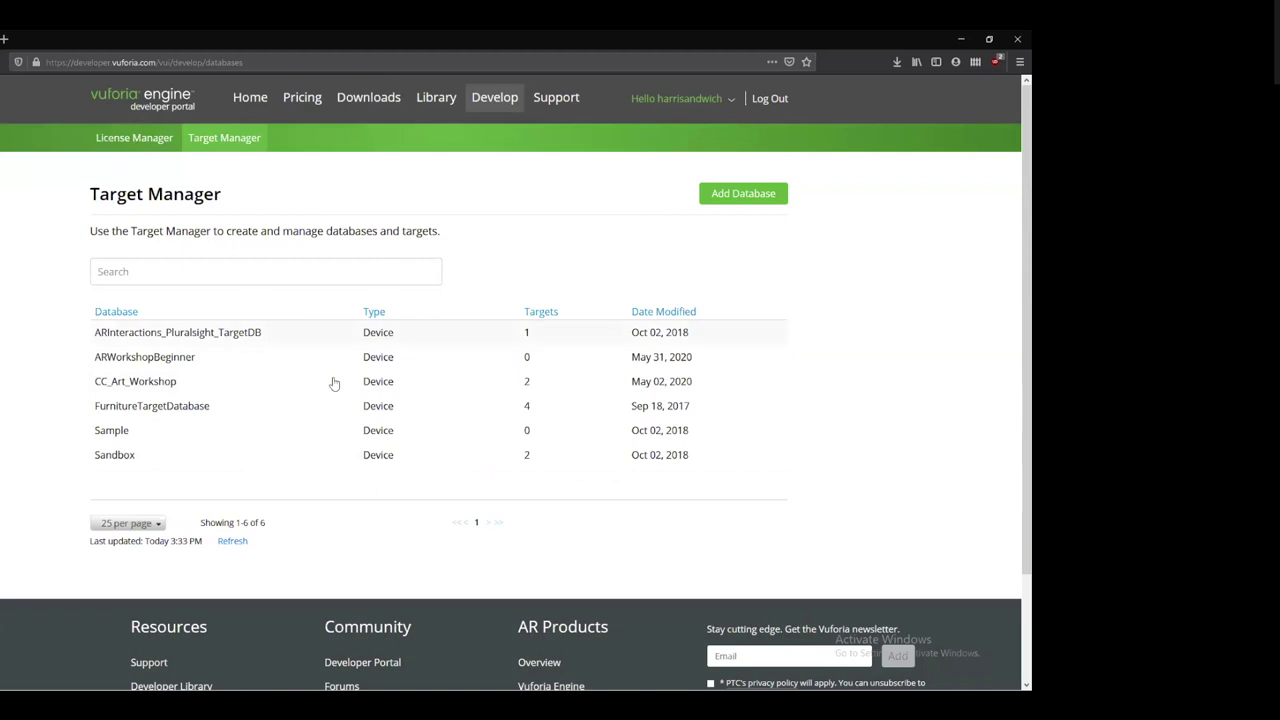
left_click(297, 357)
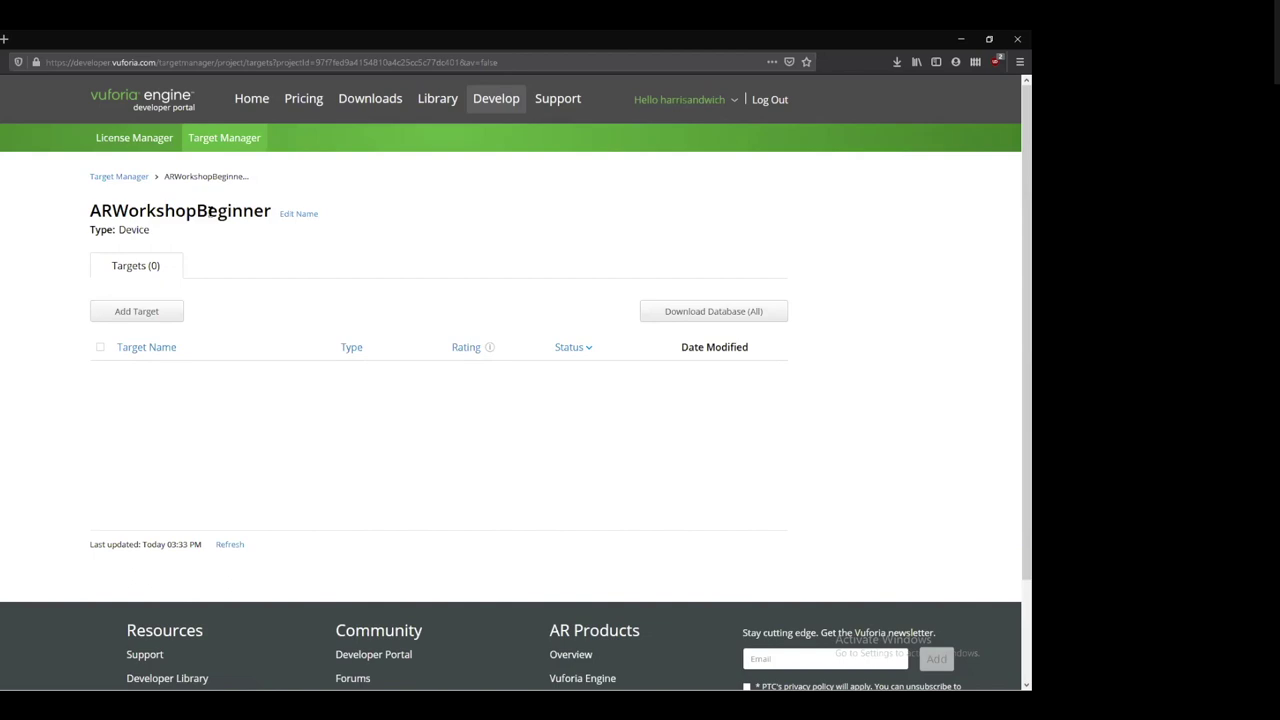
Start a new Single Image target in ARWorkshopBeginner and choose the simple image from the CCARArt_Assets Images > ImageTargets folder as its file
mouse_move(490, 348)
left_click(167, 313)
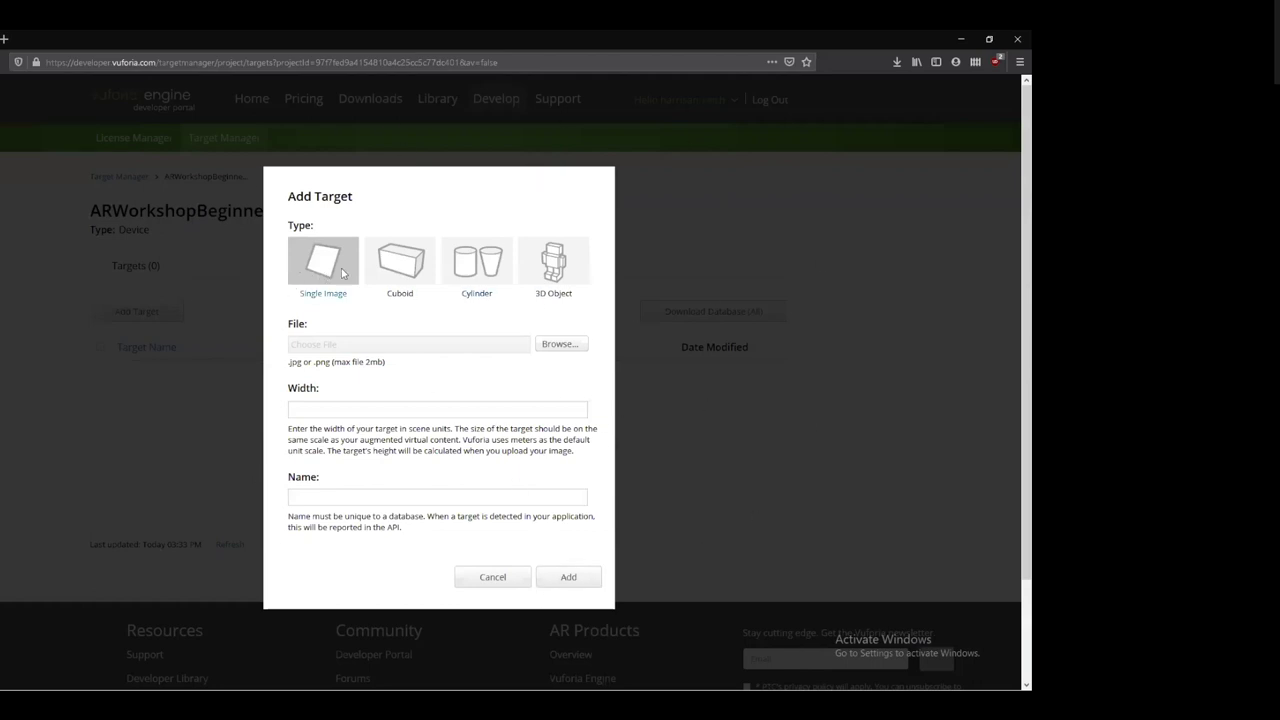
left_click(565, 344)
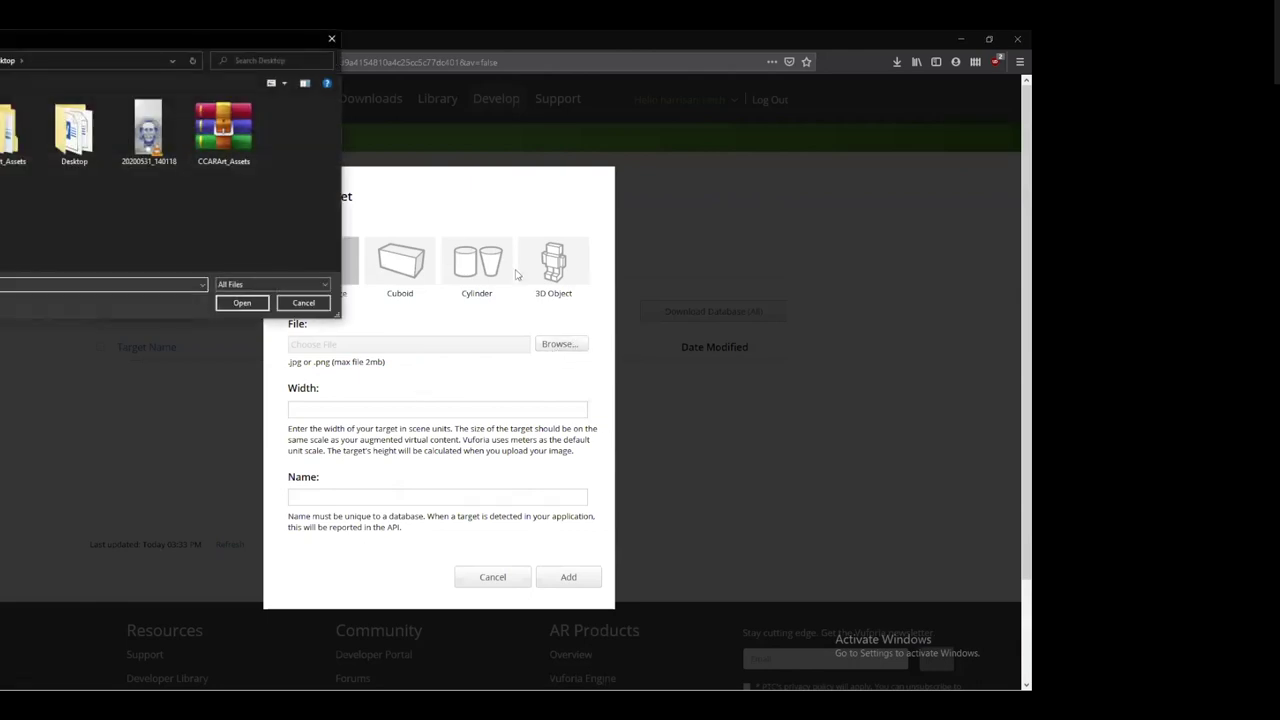
double_click(8, 136)
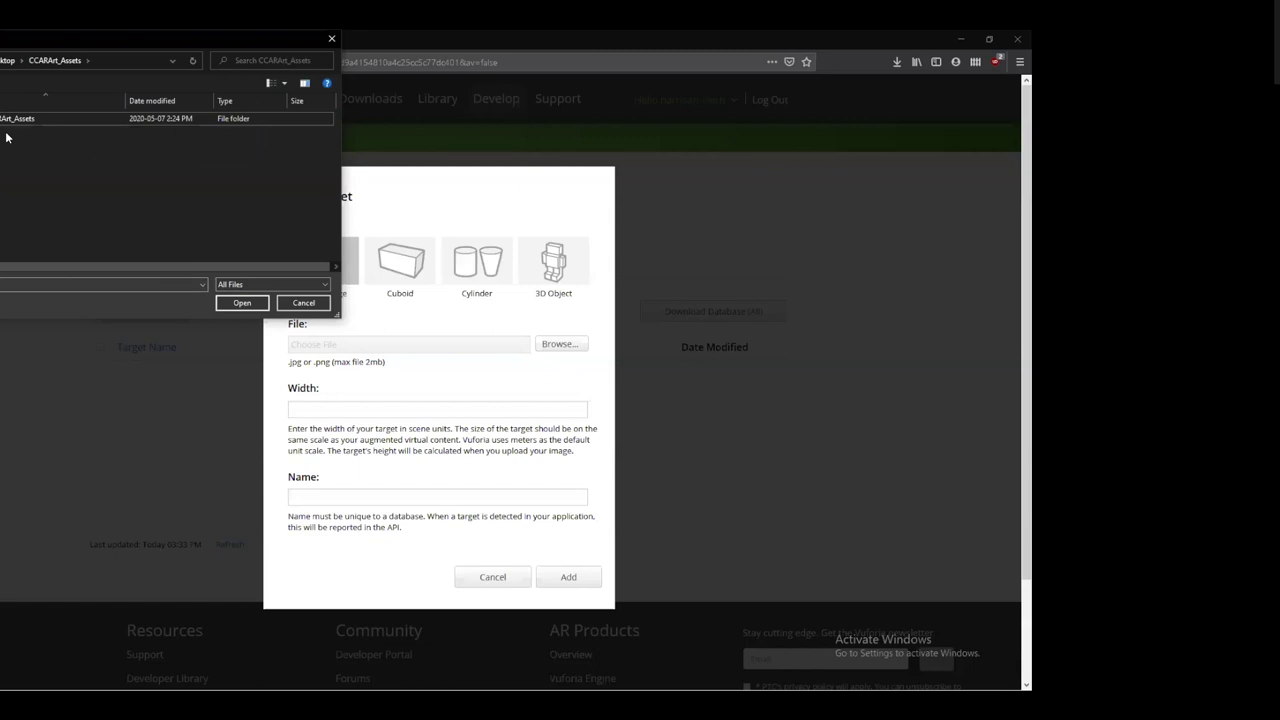
double_click(18, 120)
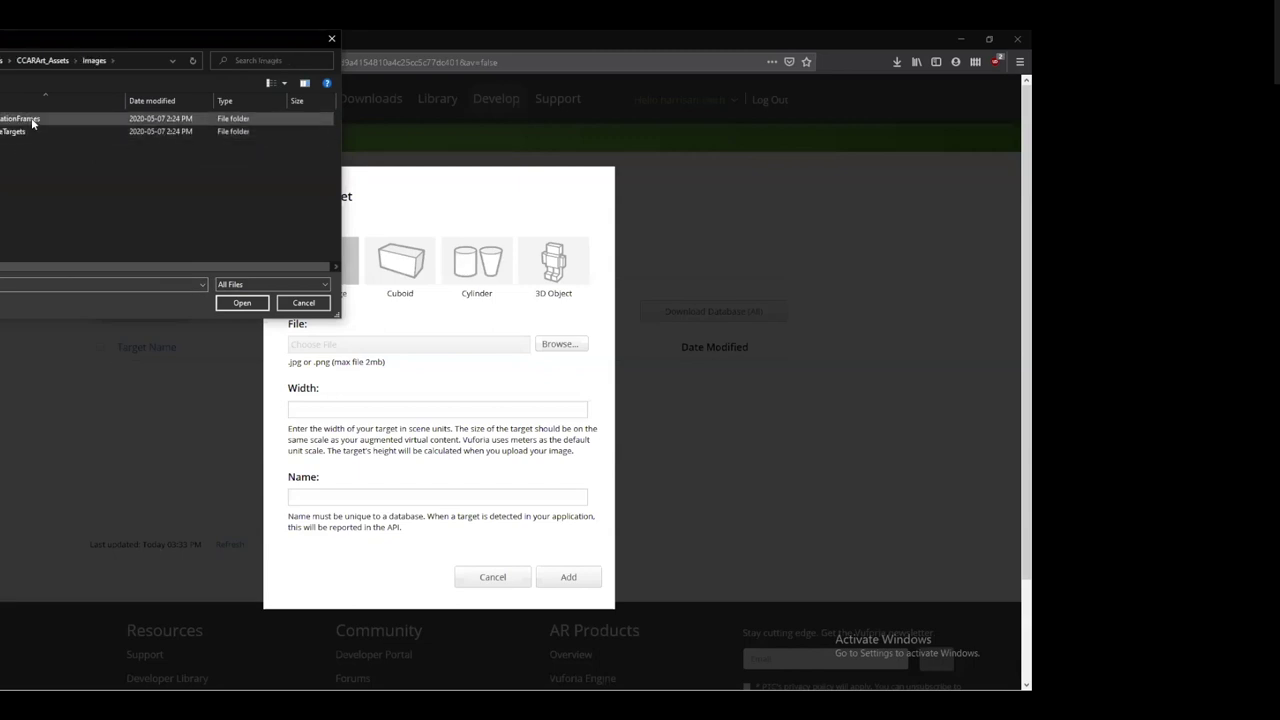
double_click(48, 118)
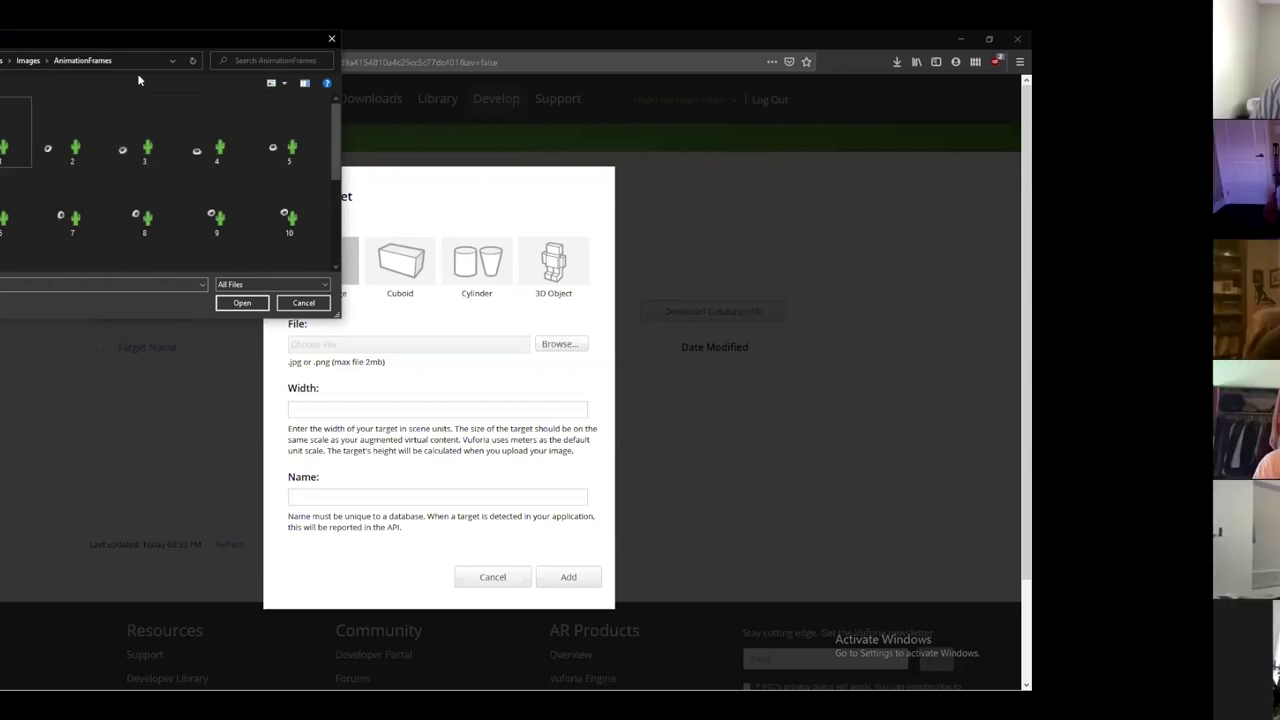
left_click(28, 60)
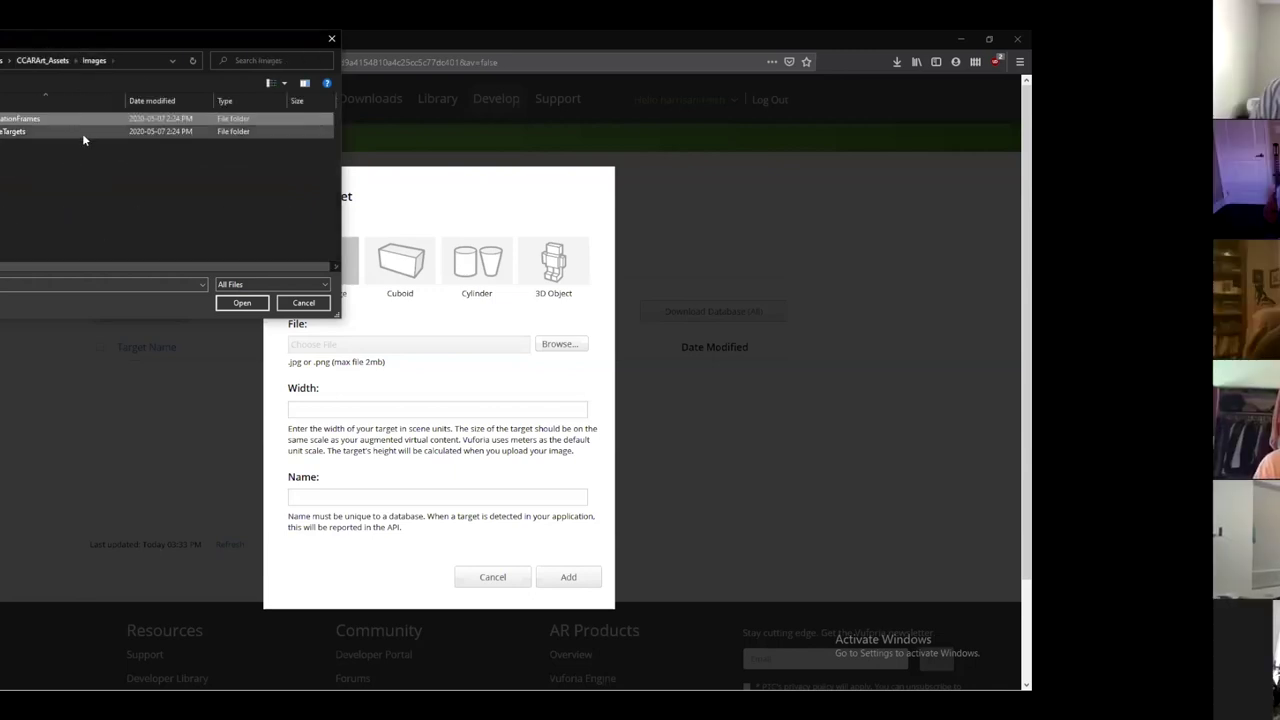
double_click(31, 134)
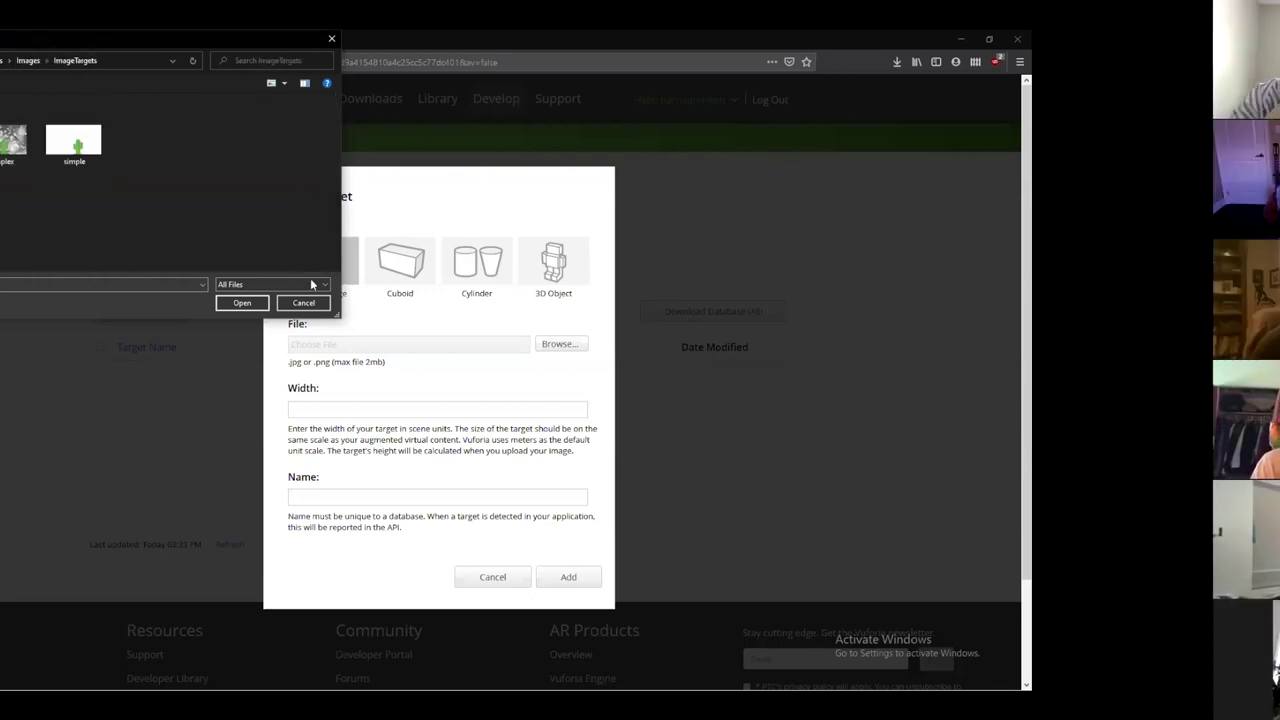
left_click_drag(341, 320, 555, 443)
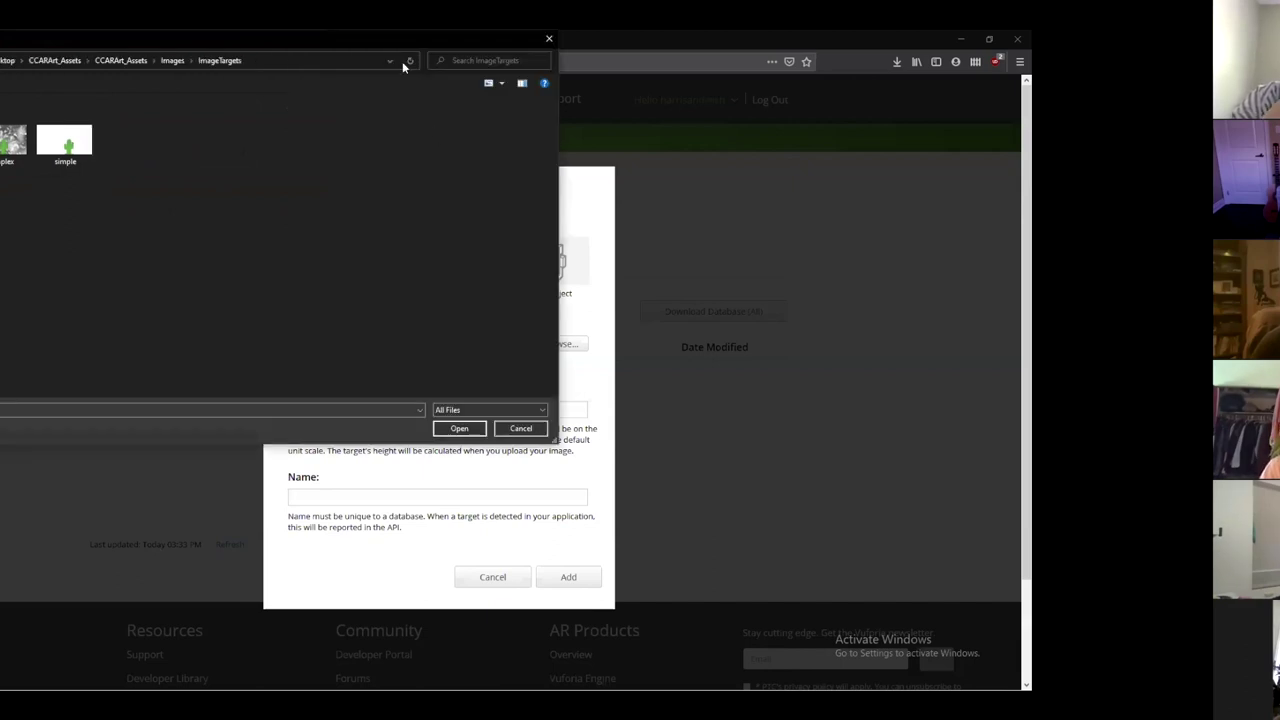
left_click_drag(402, 61, 671, 175)
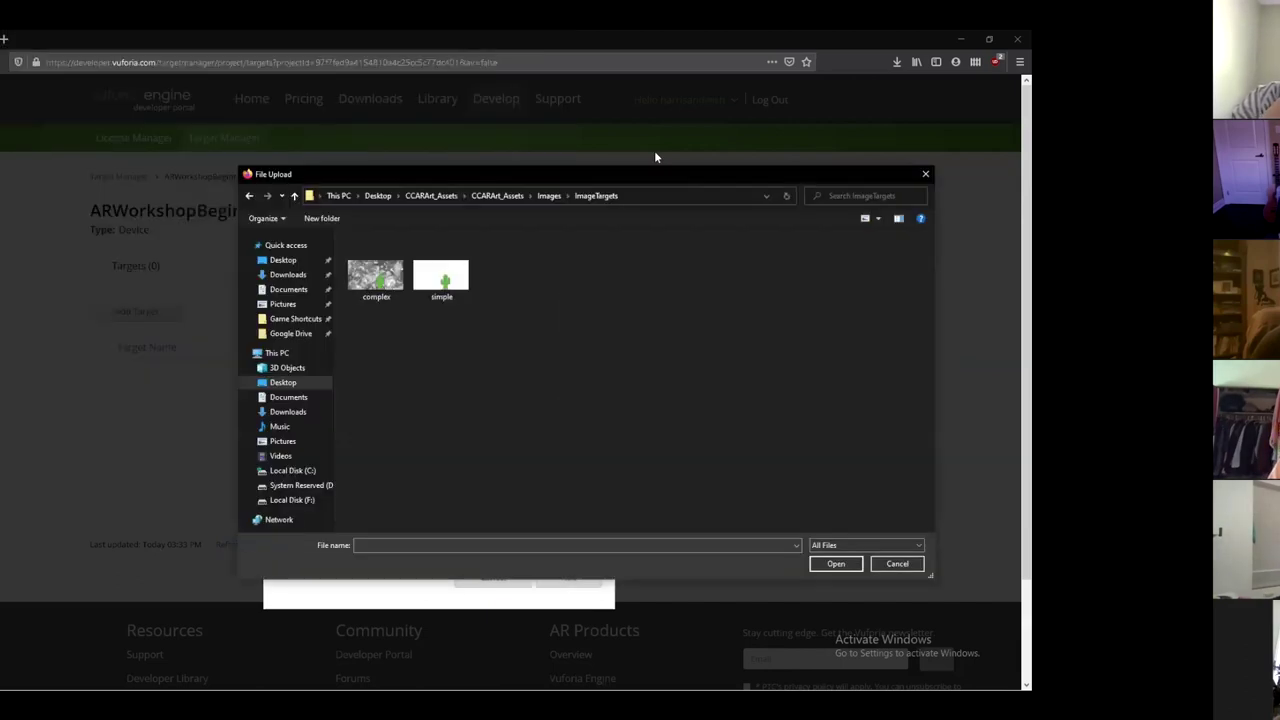
left_click(455, 276)
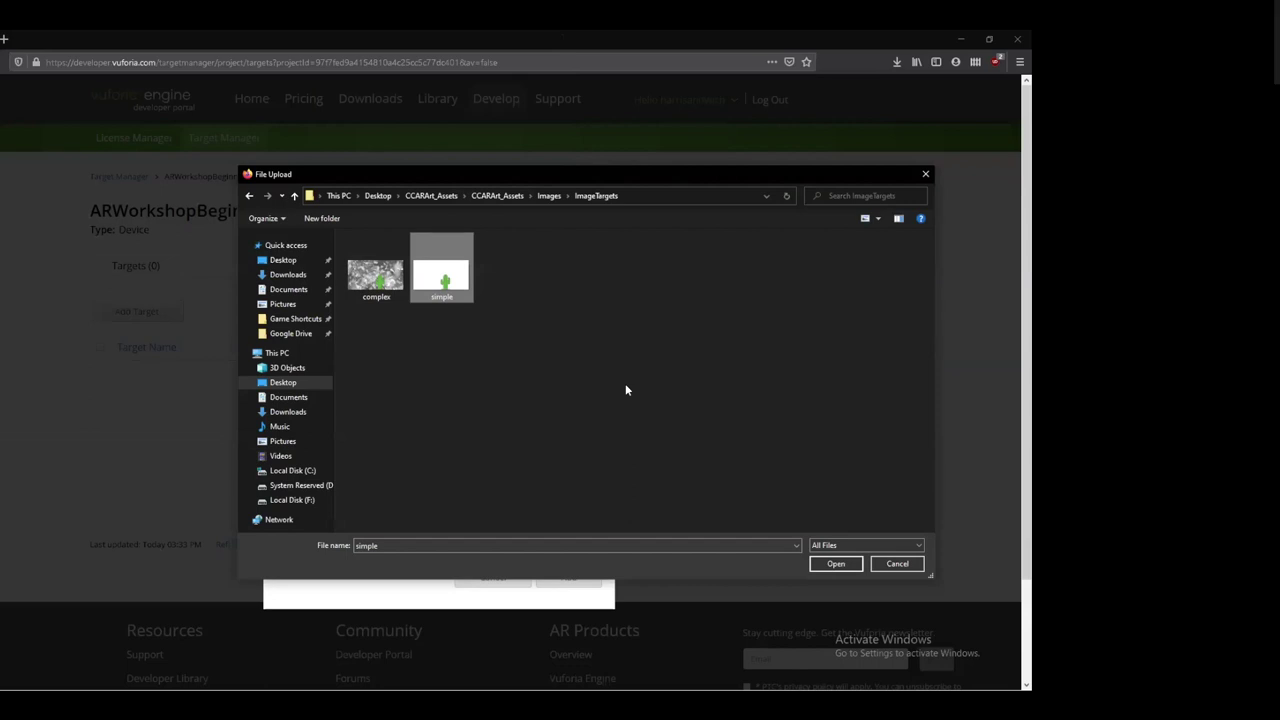
left_click(836, 564)
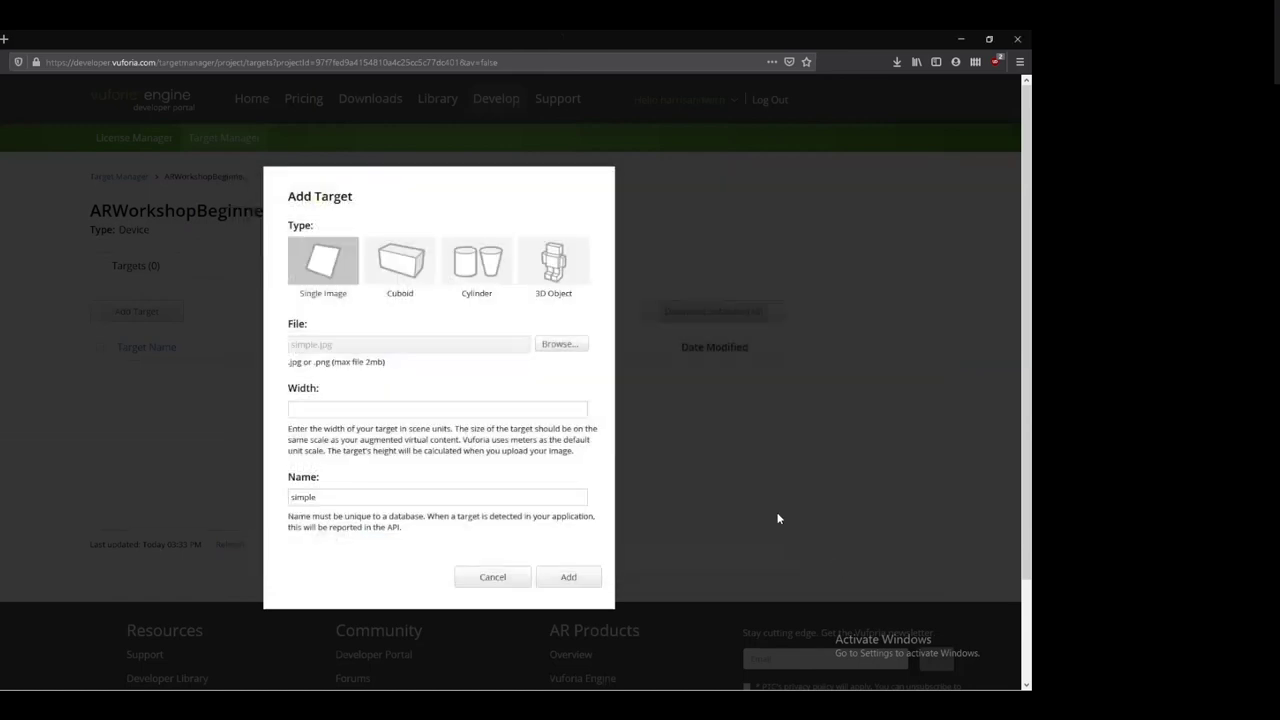
Set the target width to 0.2, keep the name simple, add the target to the database and reload the target list
left_click(442, 408)
type("0.2")
double_click(434, 502)
left_click(512, 541)
left_click(572, 577)
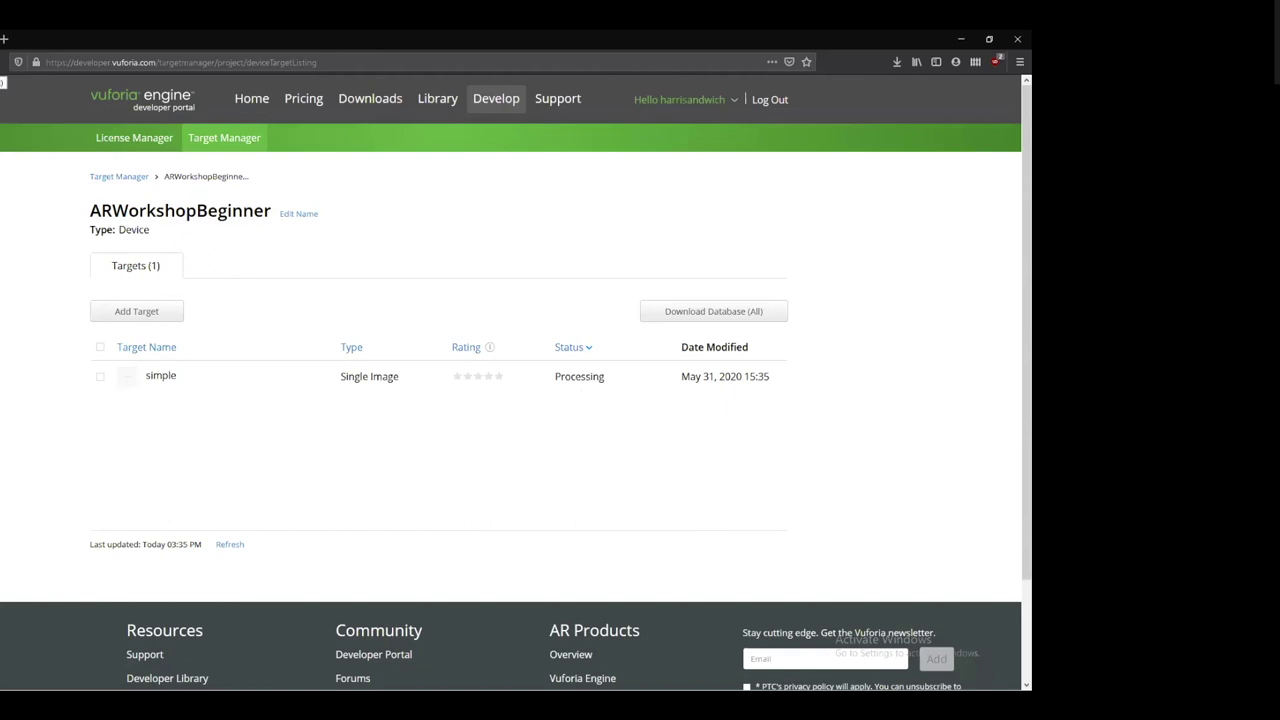
key("F5")
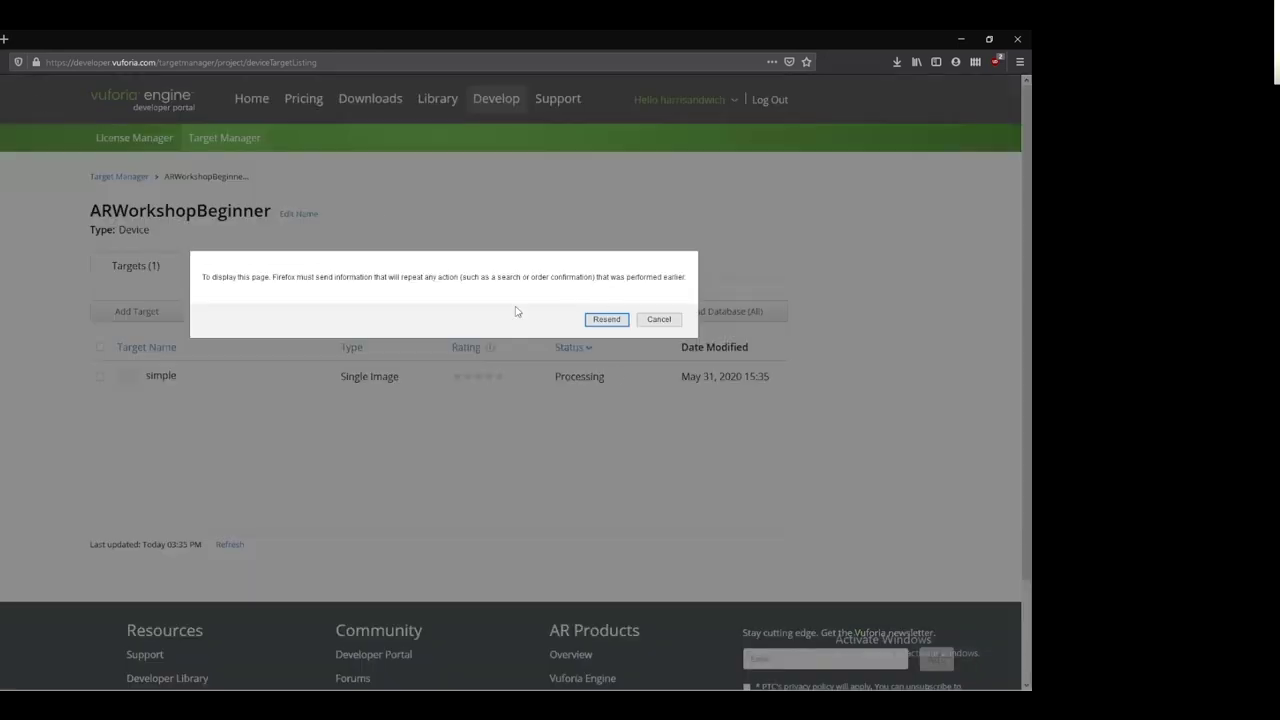
left_click(606, 319)
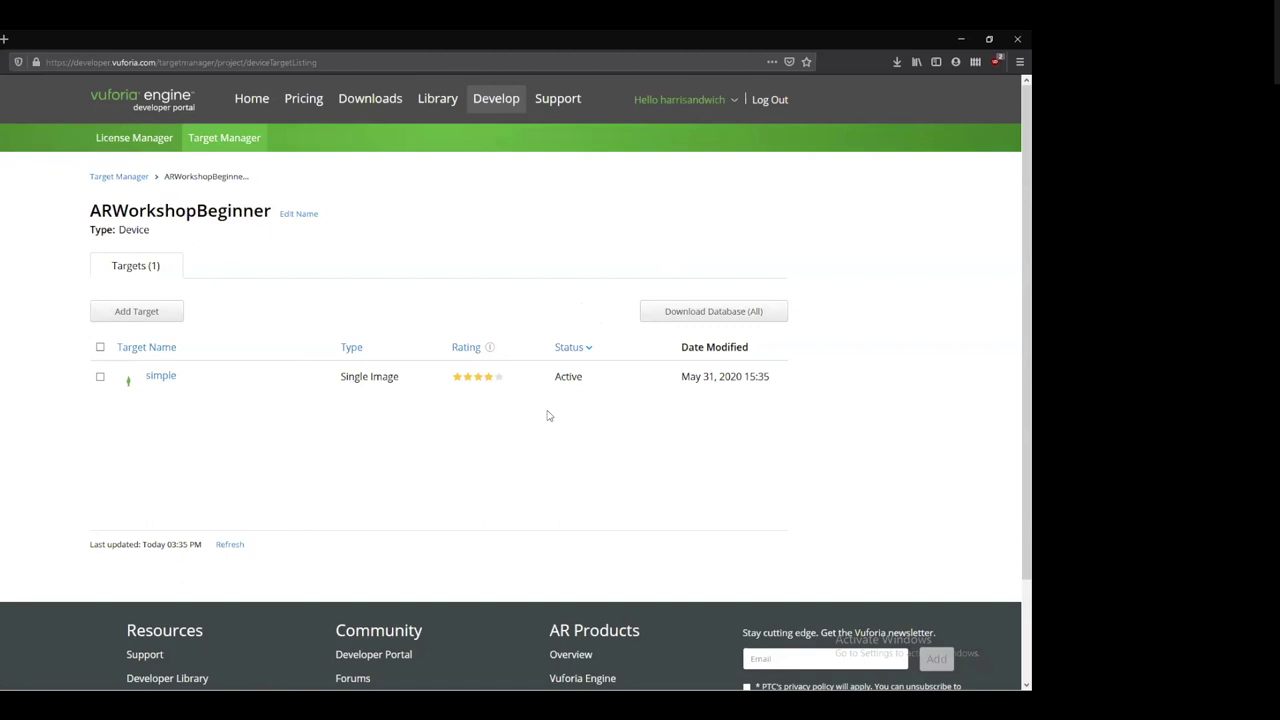
Examine the detected features of the simple target and return to the ARWorkshopBeginner target list
left_click(161, 377)
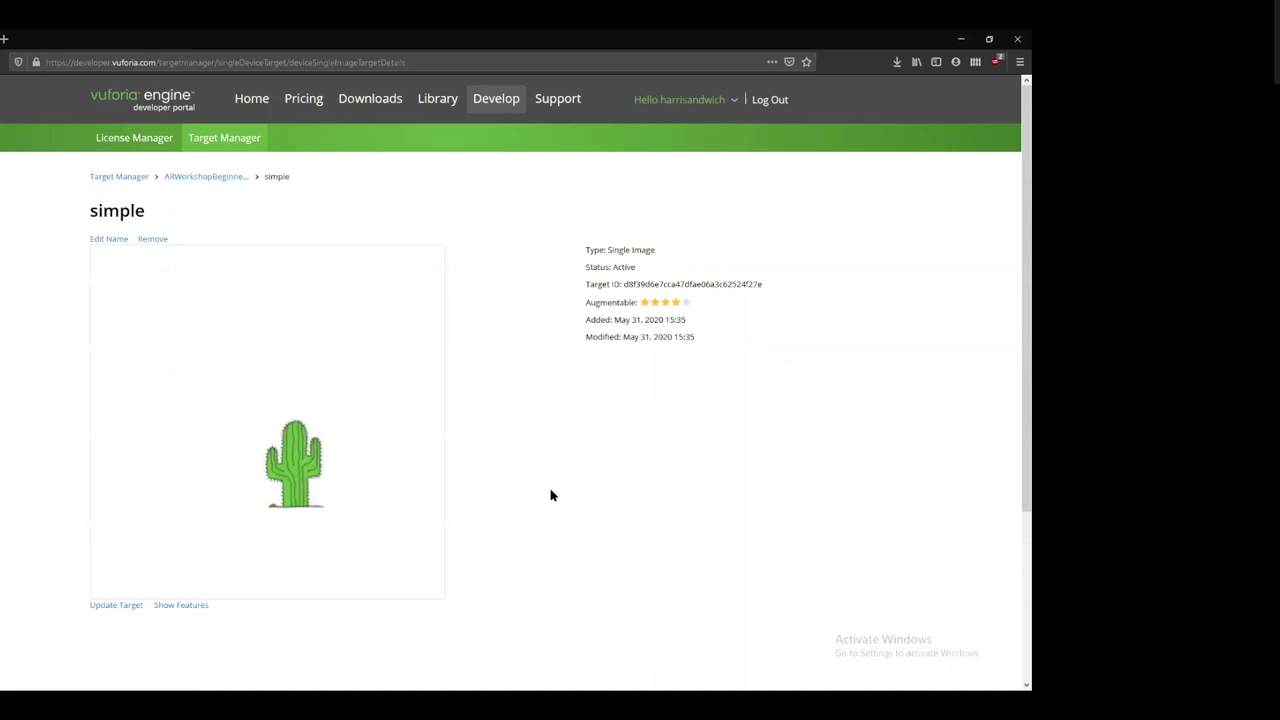
left_click(181, 605)
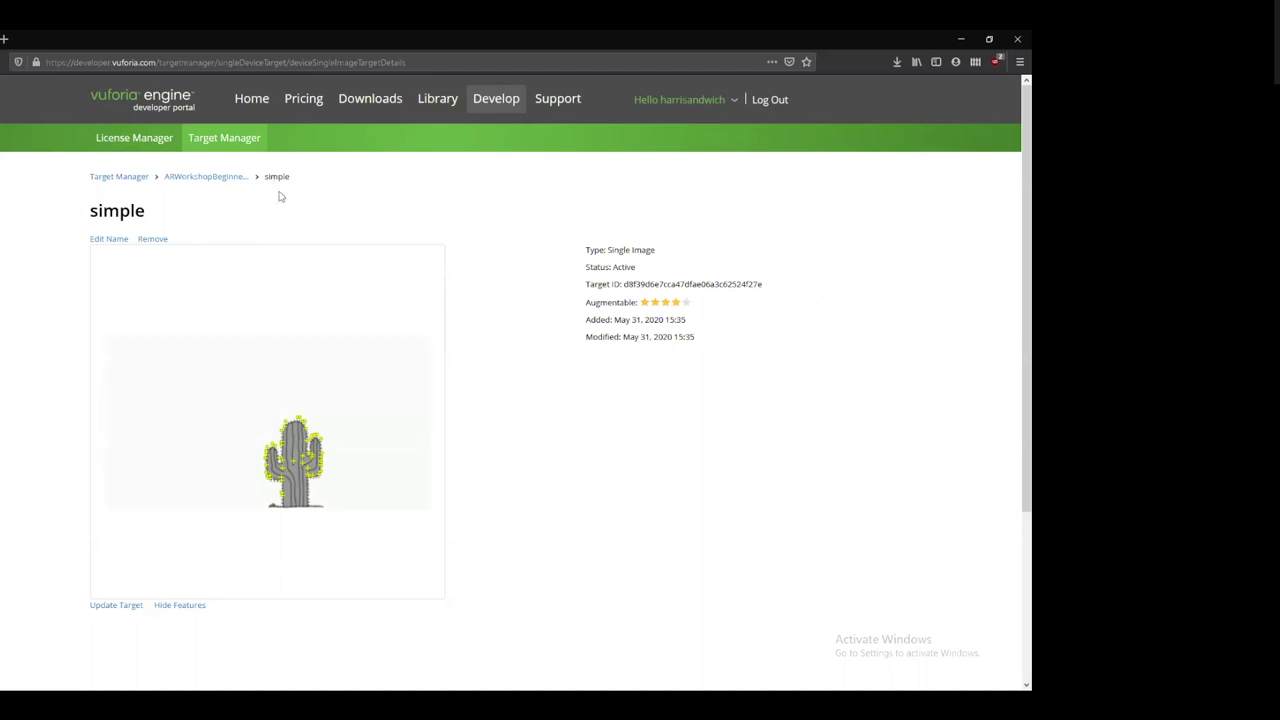
left_click(195, 177)
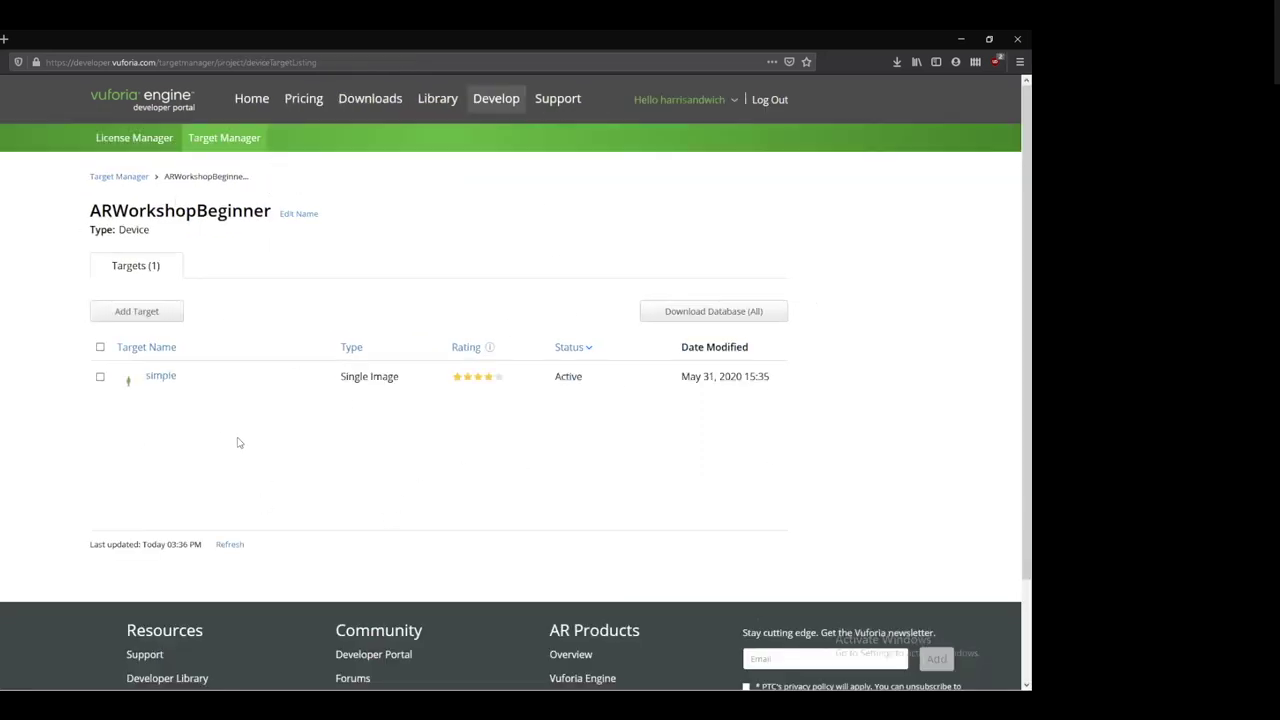
Add a Single Image target from the complex image with a width of 0.2, and reload the target list
left_click(136, 312)
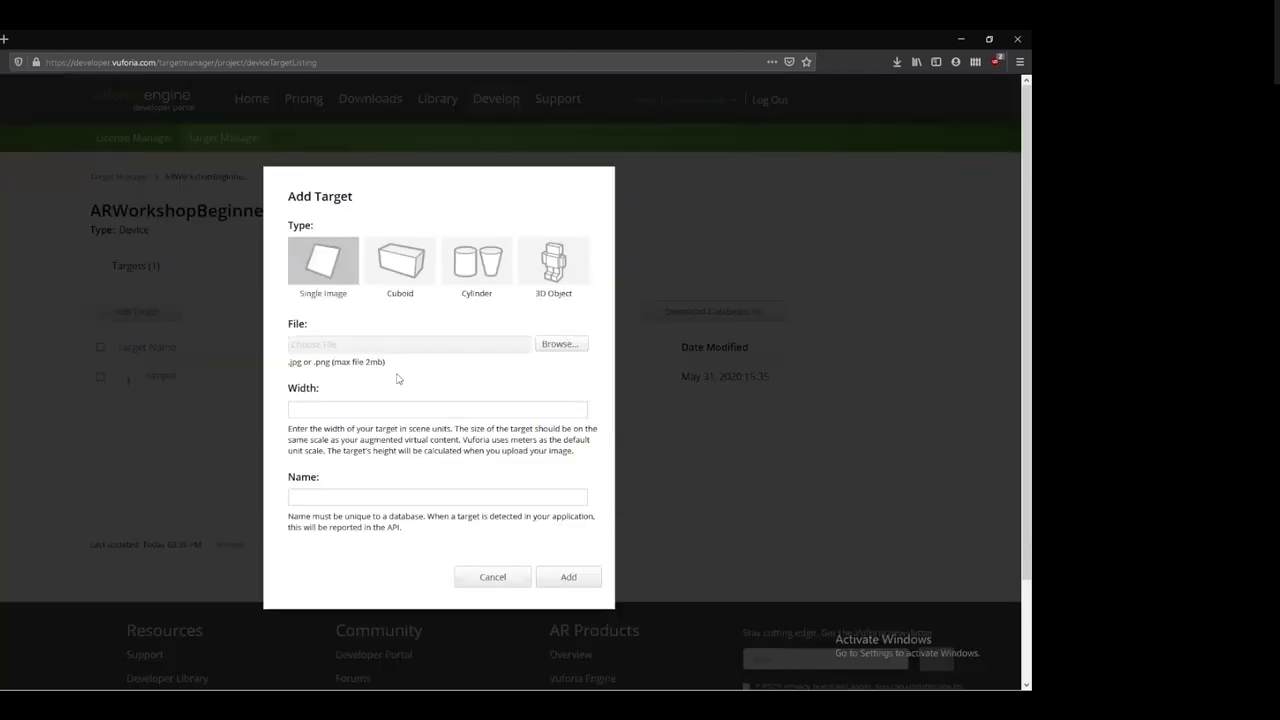
left_click(576, 344)
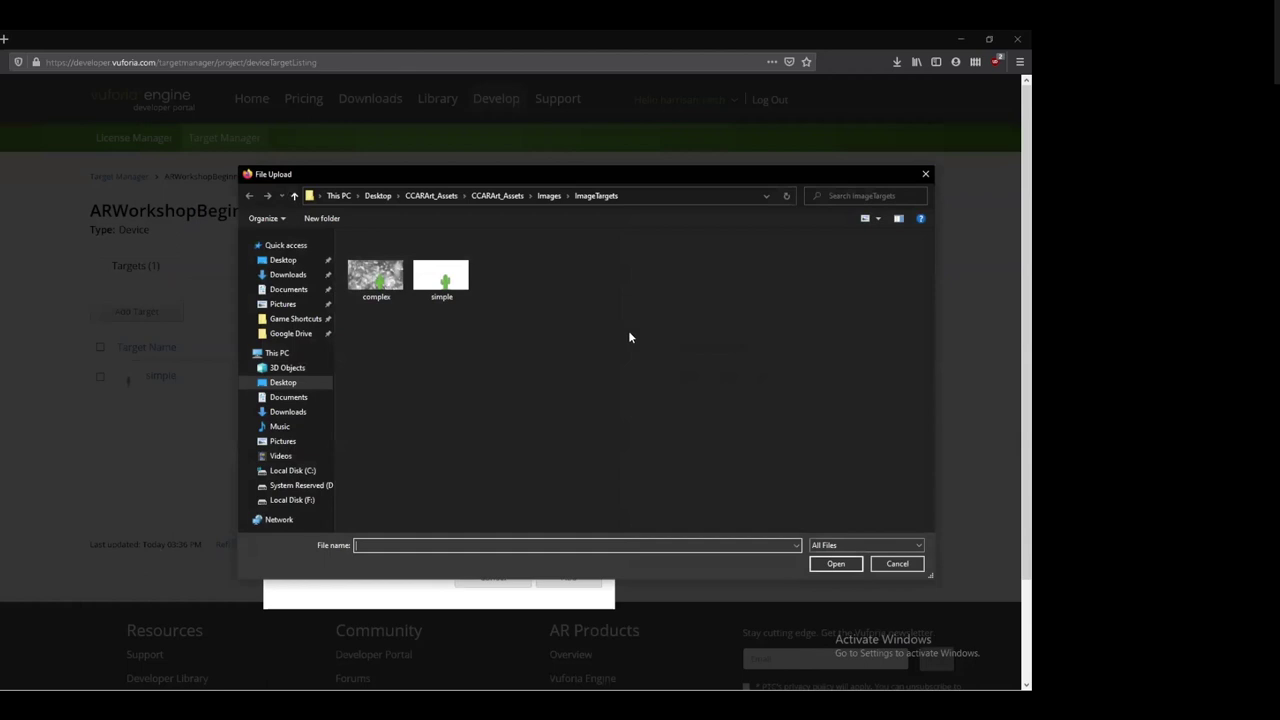
left_click(375, 298)
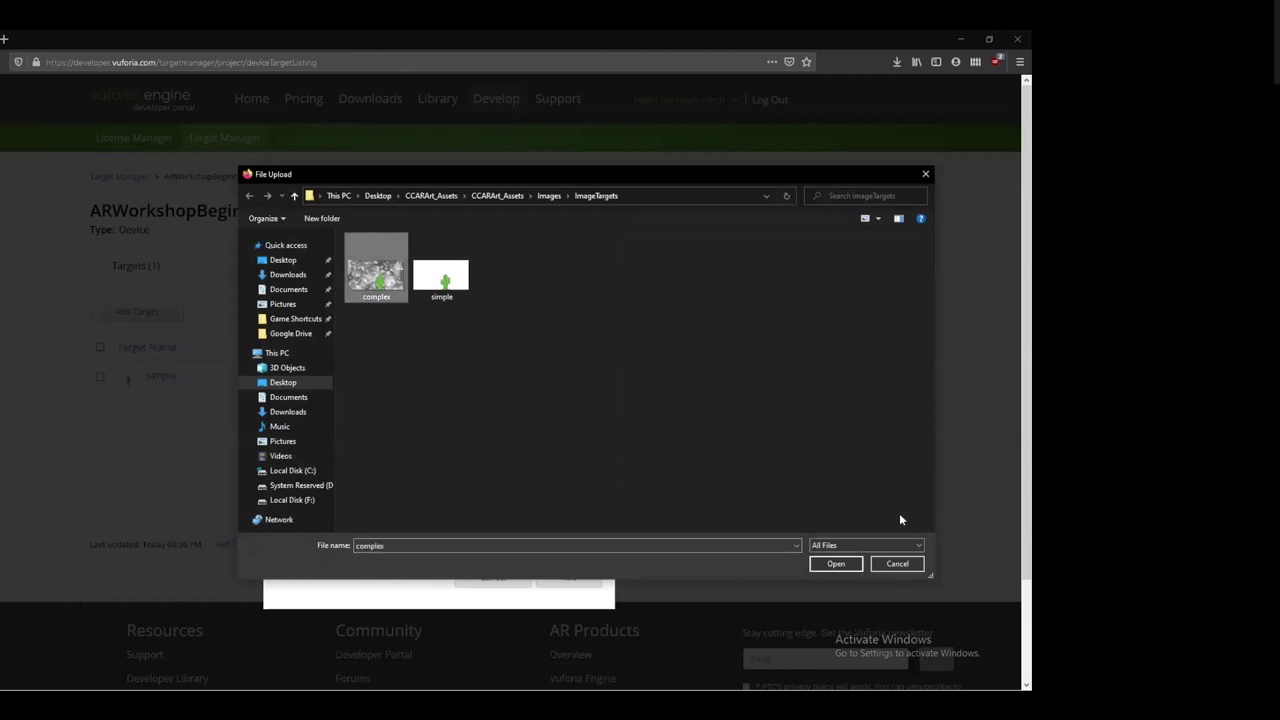
left_click(836, 564)
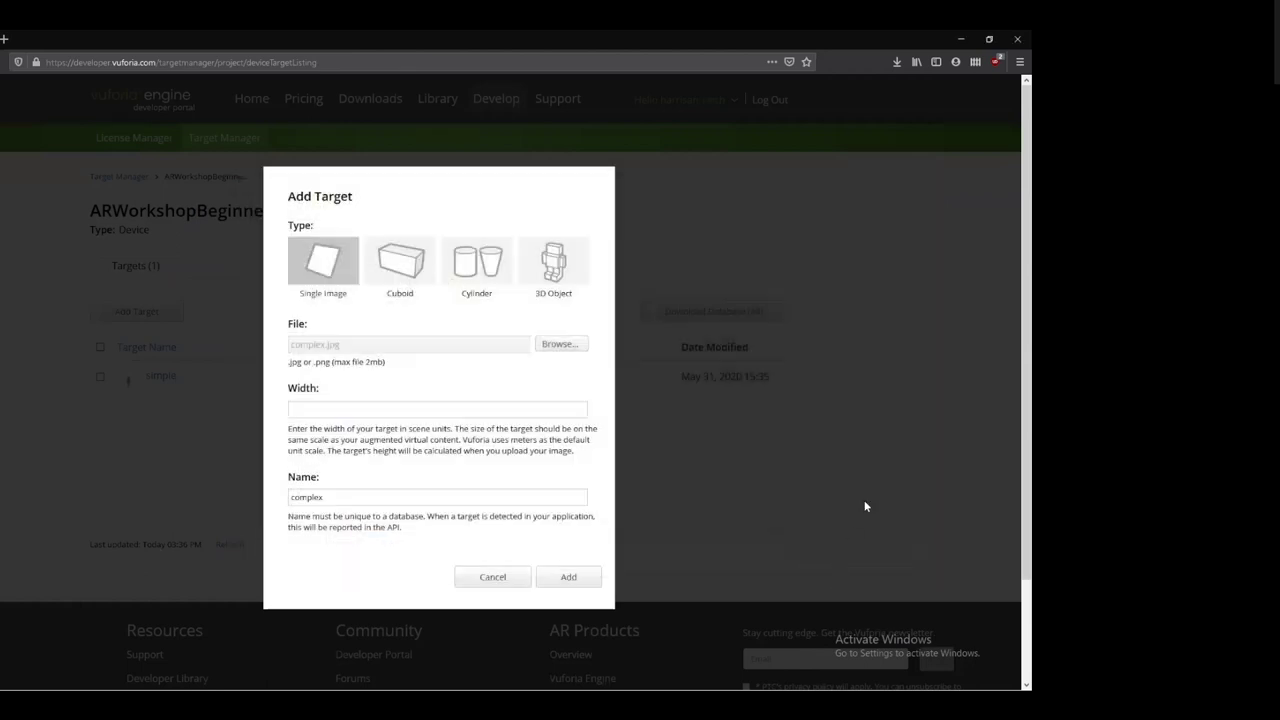
left_click(538, 412)
type("0.2")
left_click(575, 581)
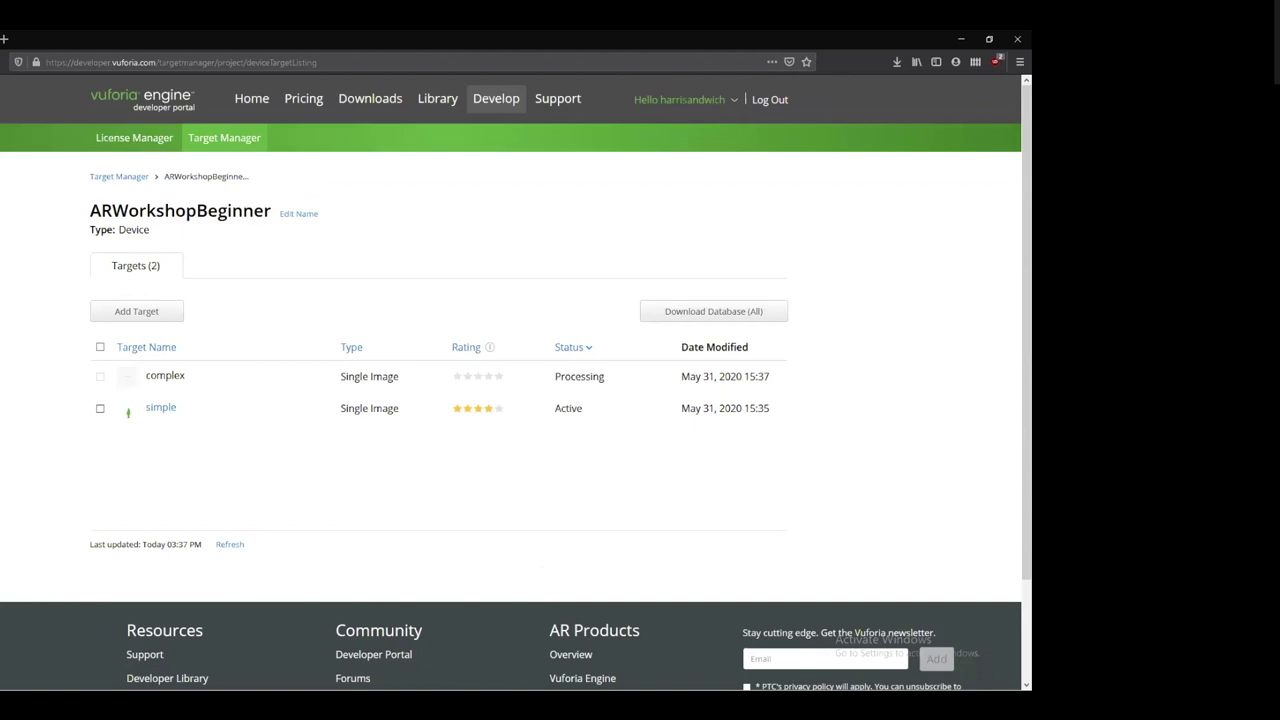
key("F5")
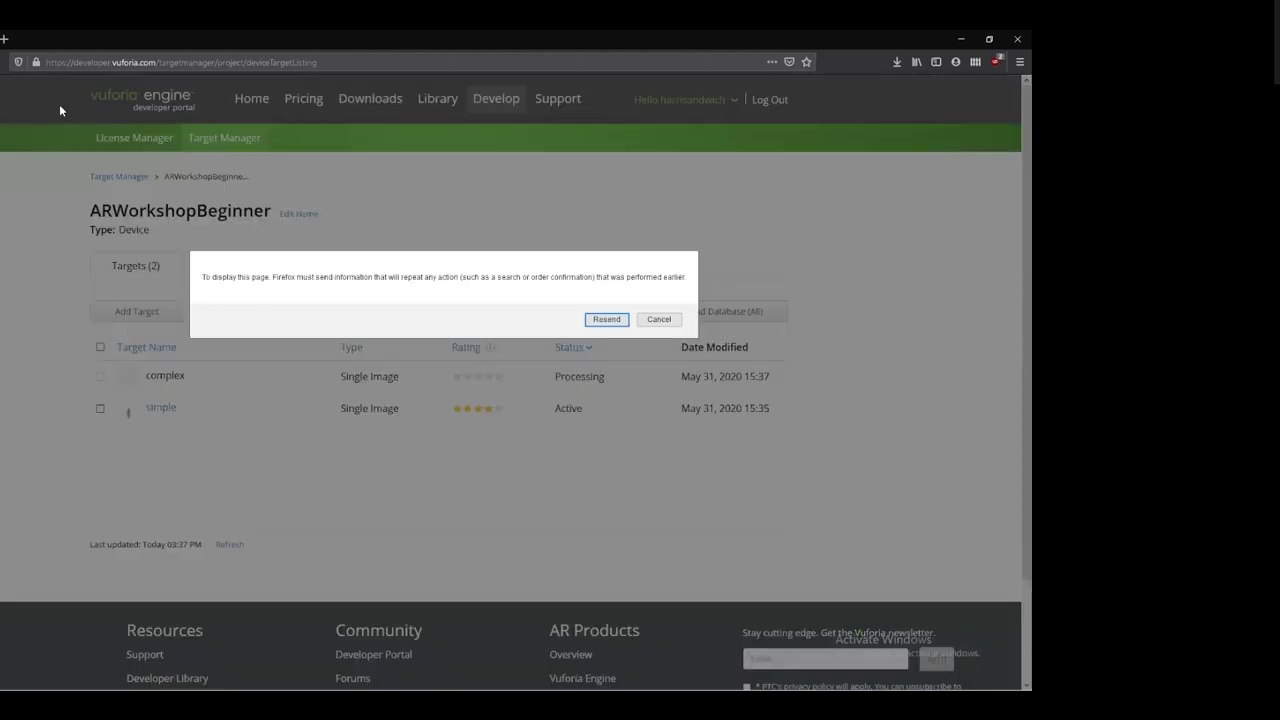
left_click(601, 325)
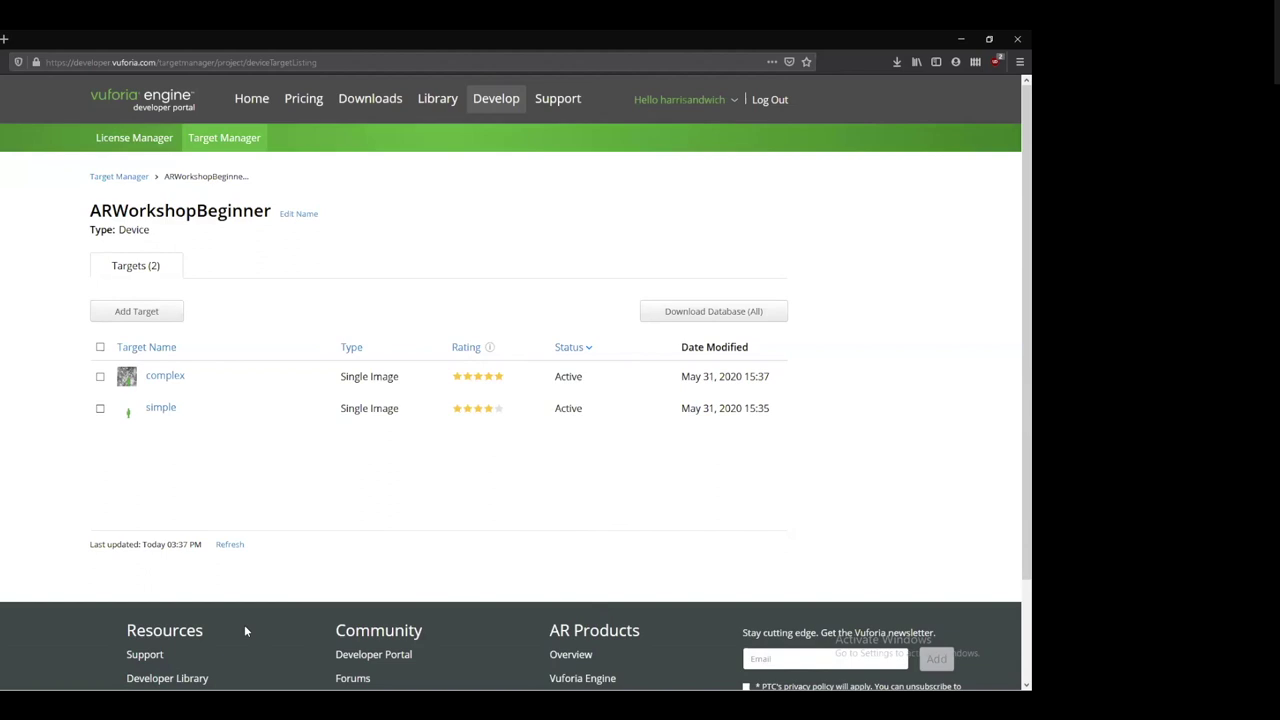
Examine the complex target with its detected features shown and hidden, and return to the ARWorkshopBeginner target list
left_click(165, 376)
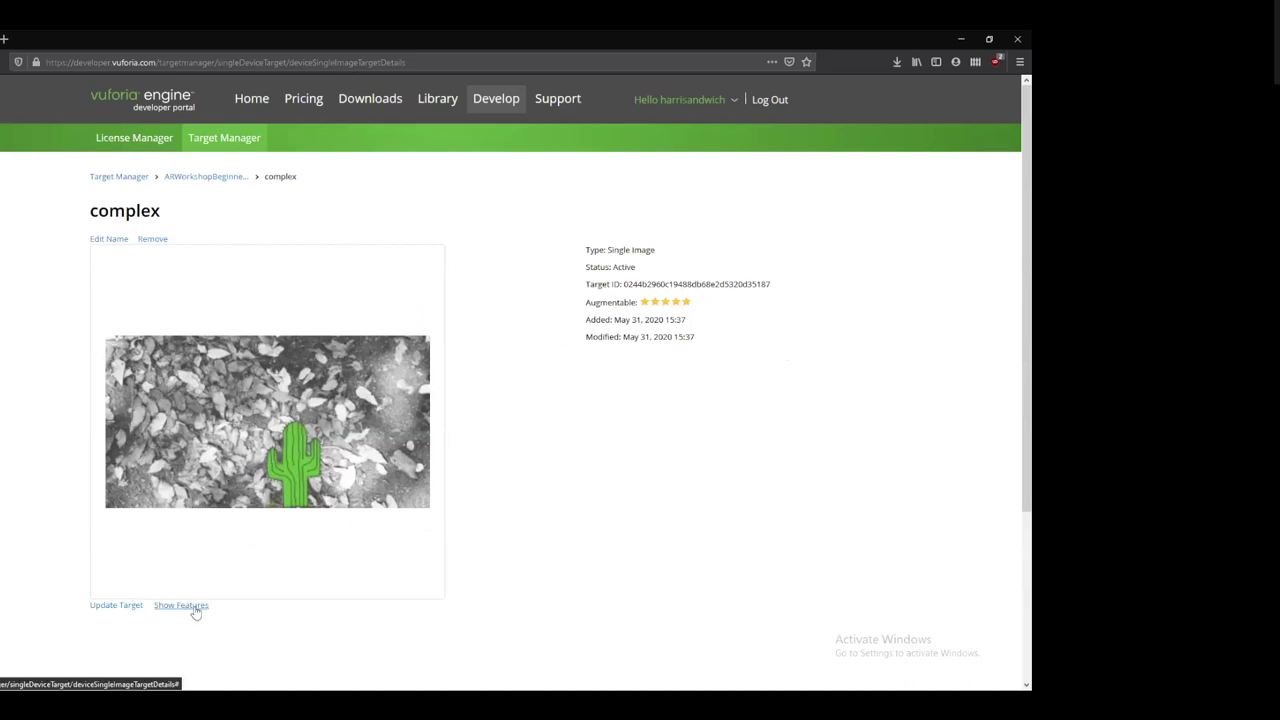
left_click(182, 606)
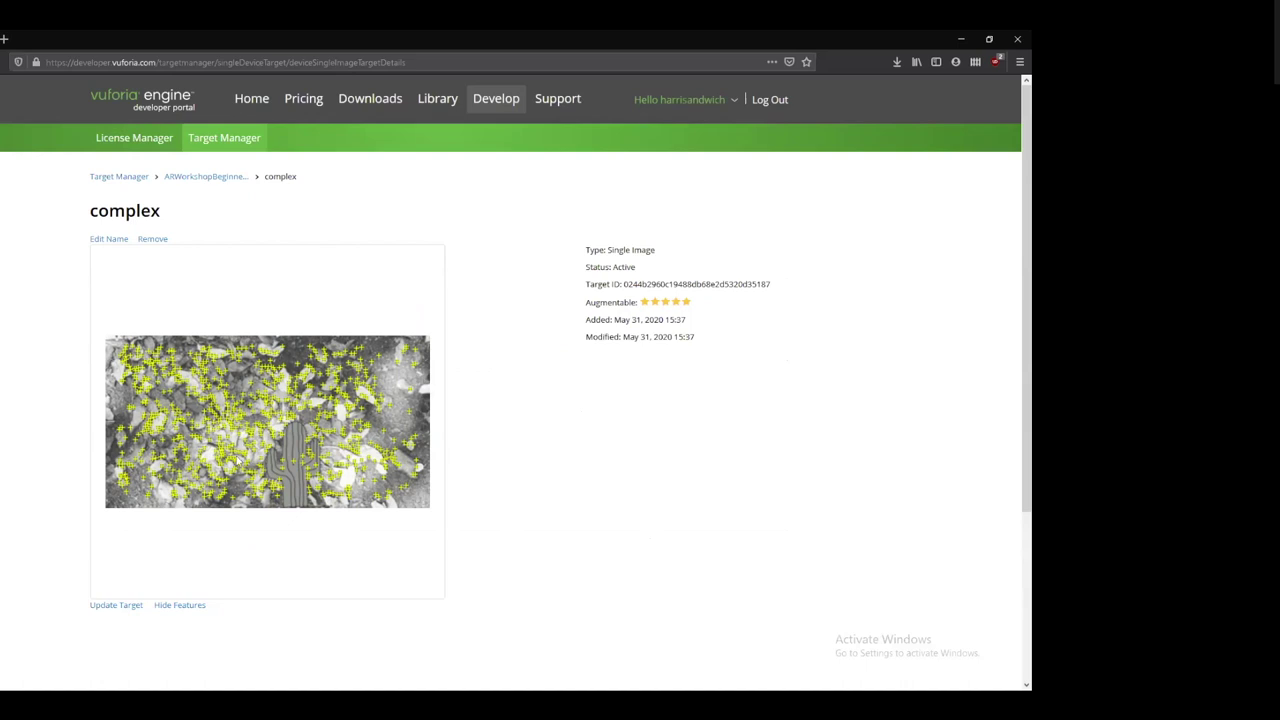
left_click(176, 608)
left_click(177, 609)
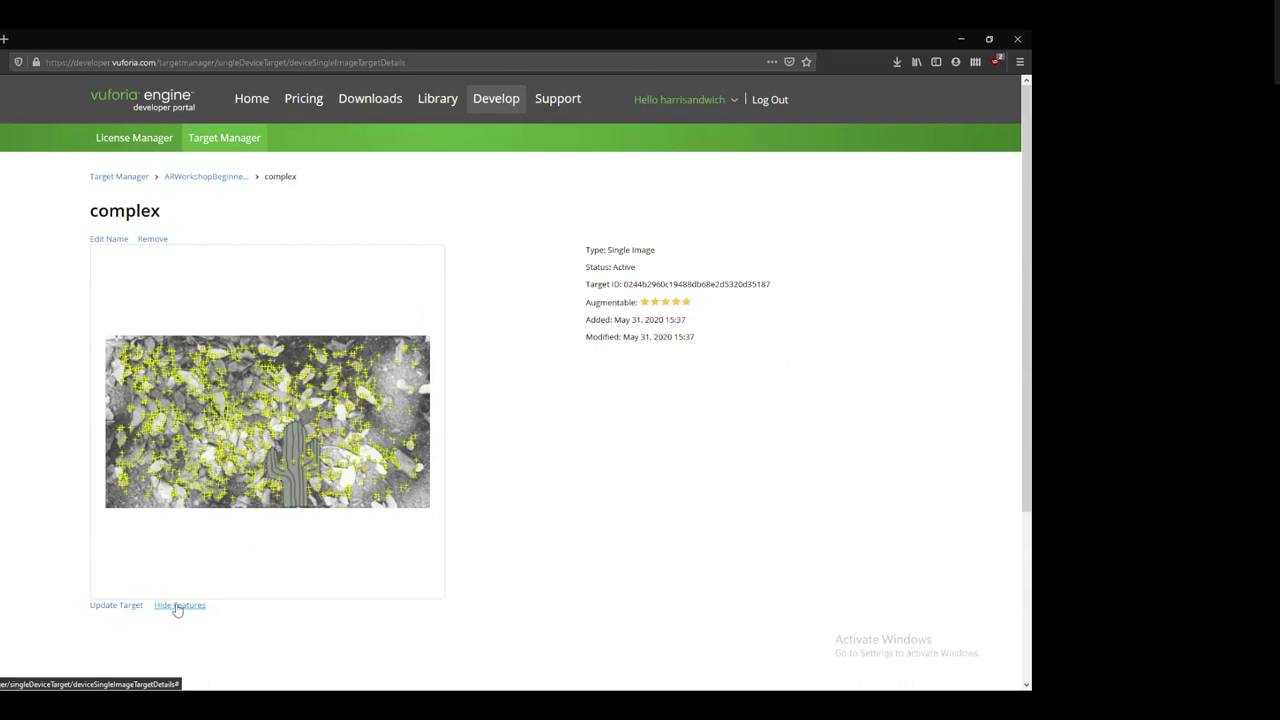
left_click(177, 608)
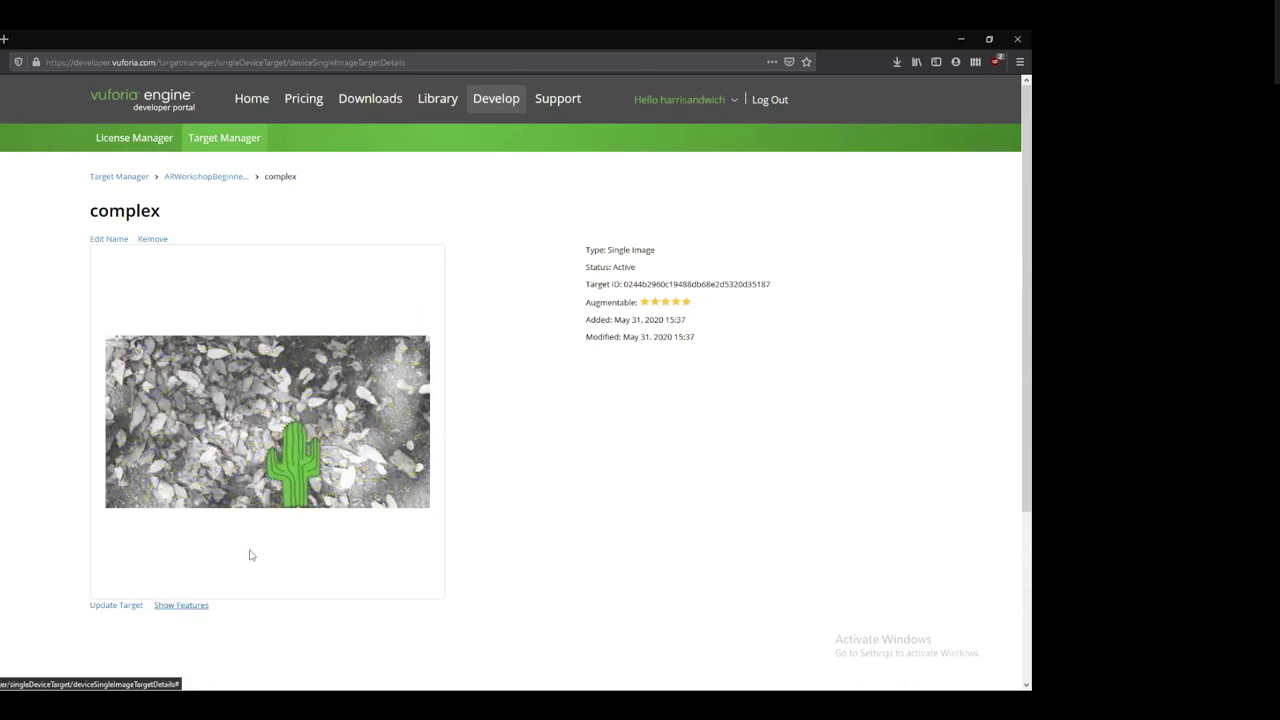
left_click(181, 607)
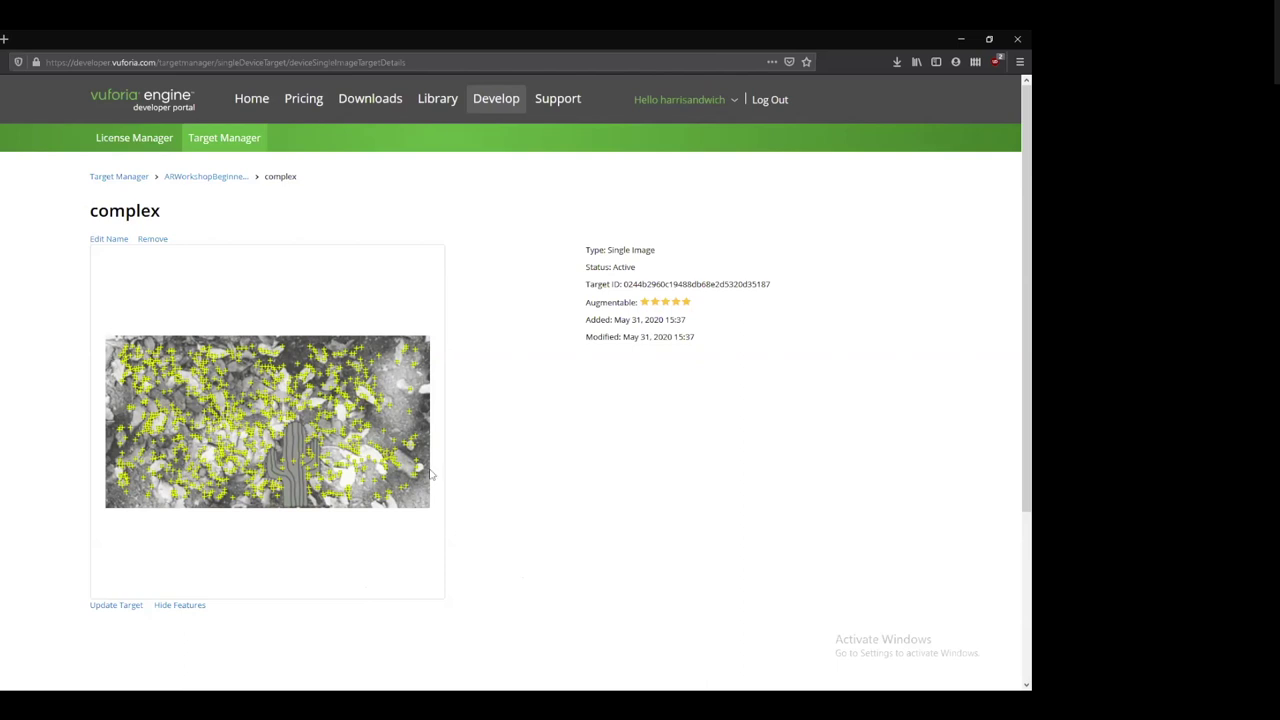
left_click(182, 606)
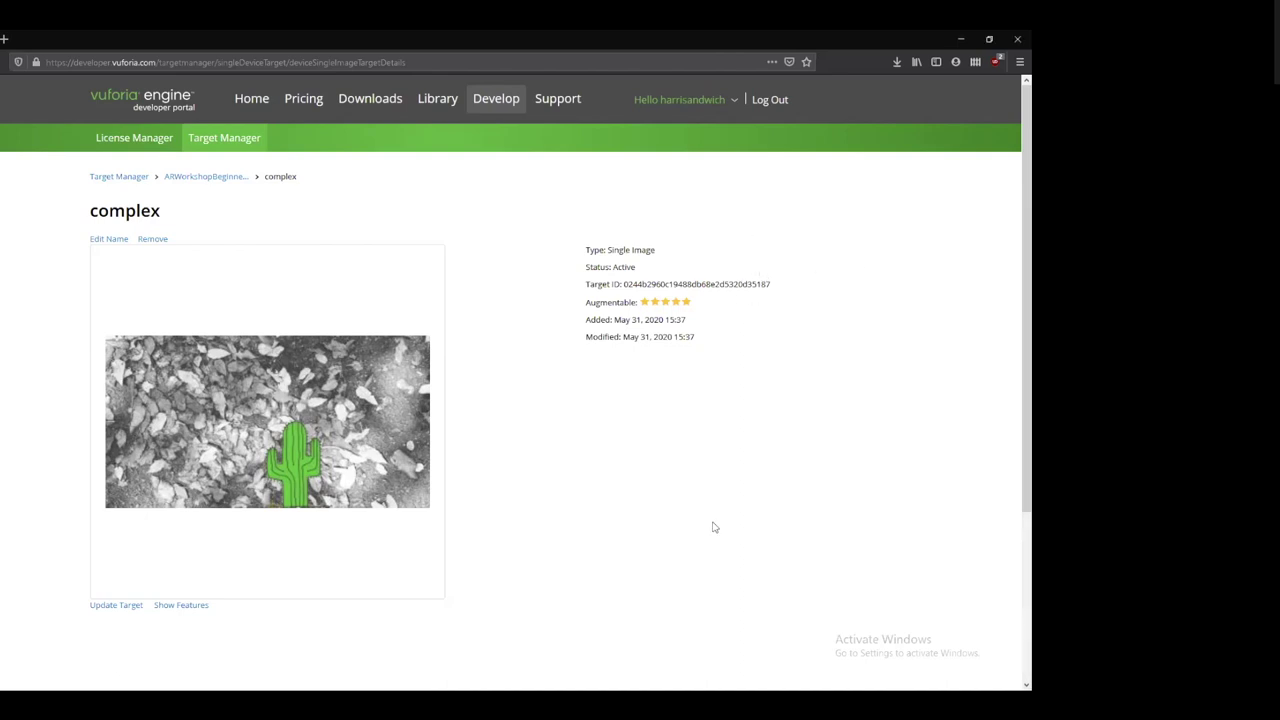
left_click(230, 185)
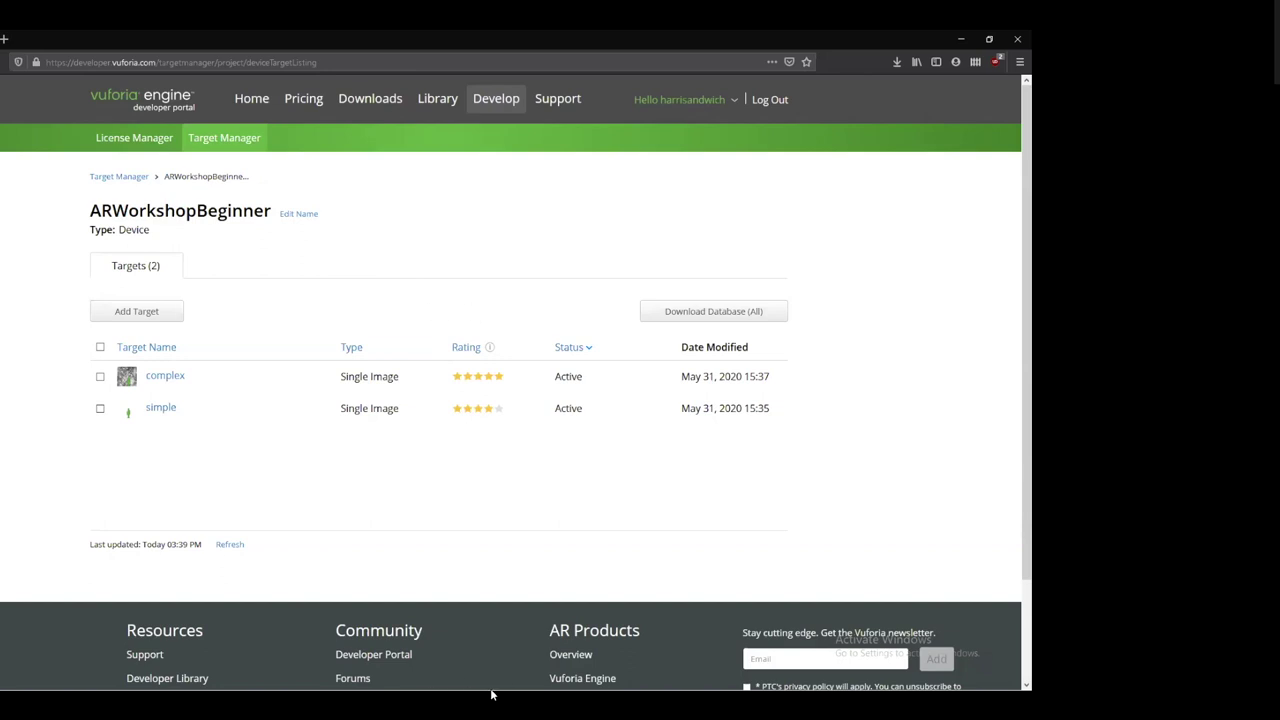
key("super")
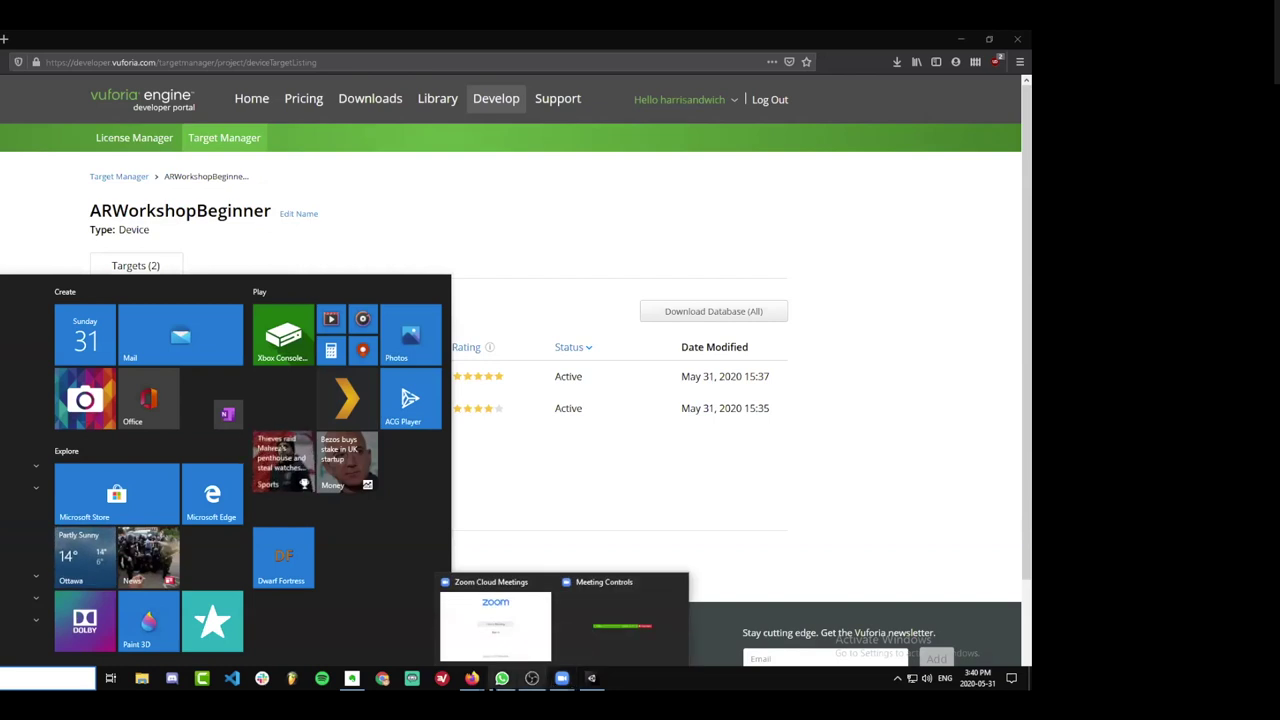
left_click(857, 486)
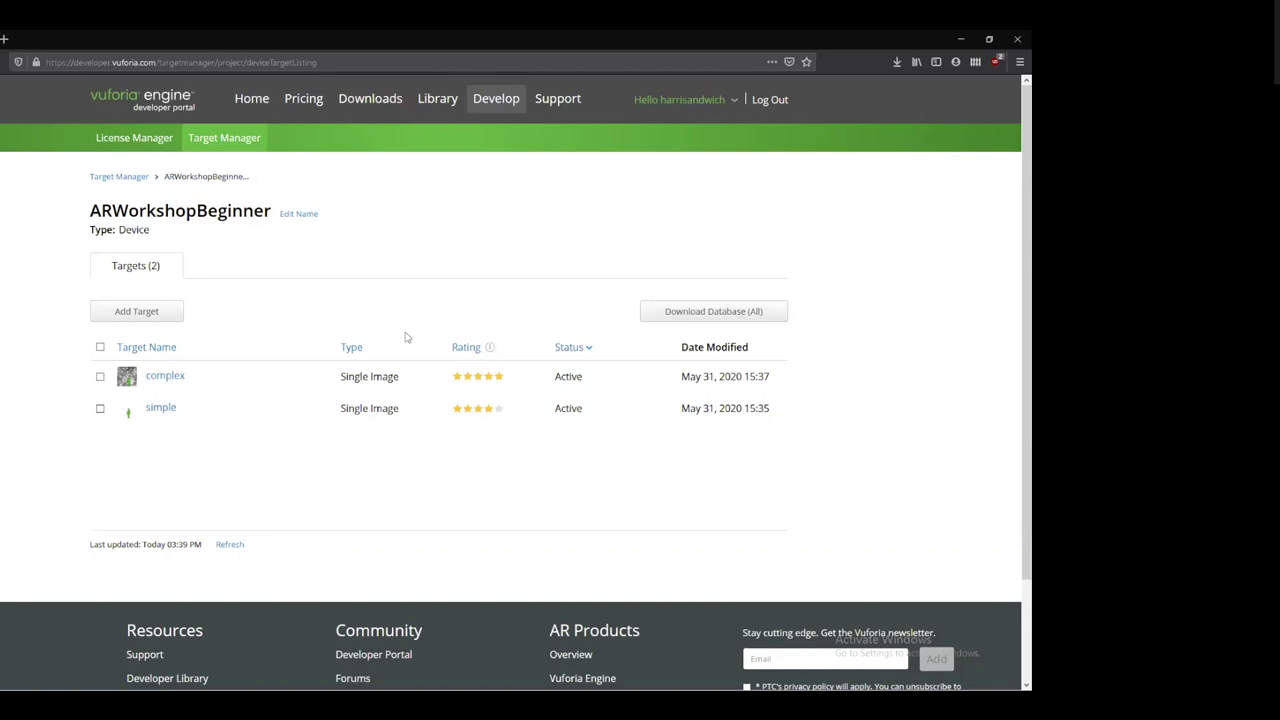
Download the whole ARWorkshopBeginner database for the Unity Editor and save the unitypackage file
left_click(777, 317)
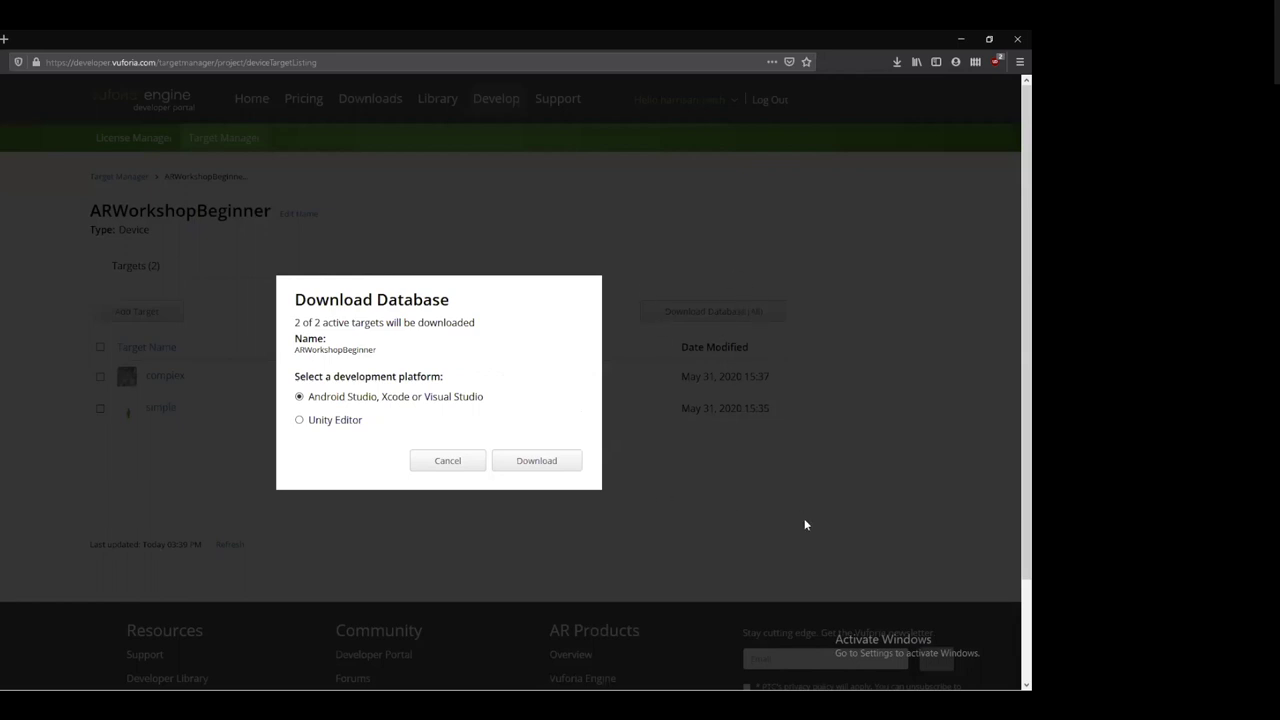
left_click(302, 421)
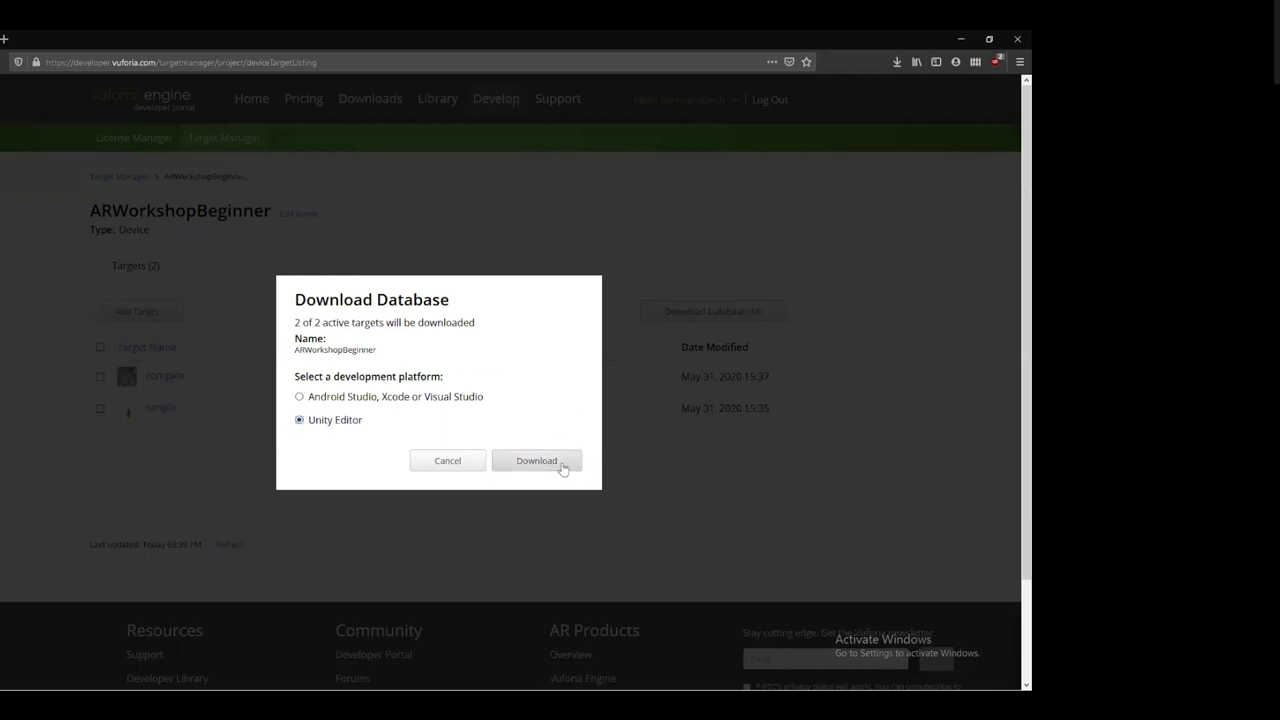
left_click(482, 460)
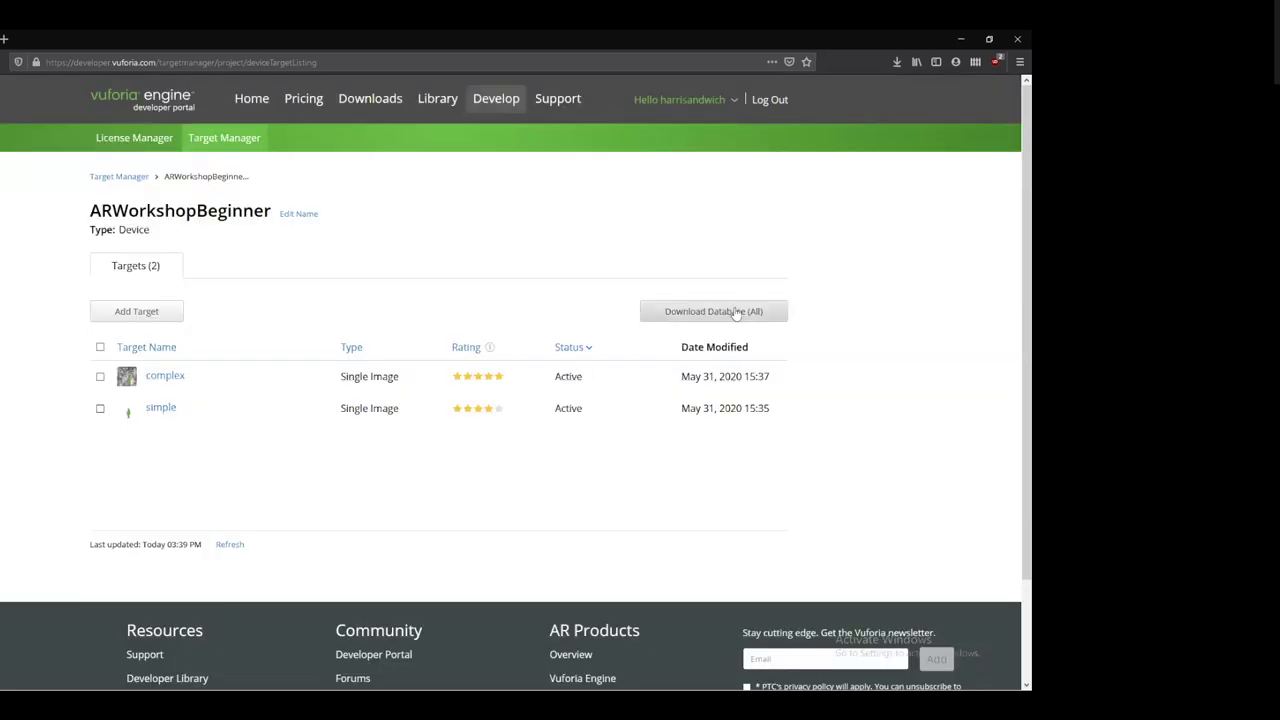
left_click(735, 309)
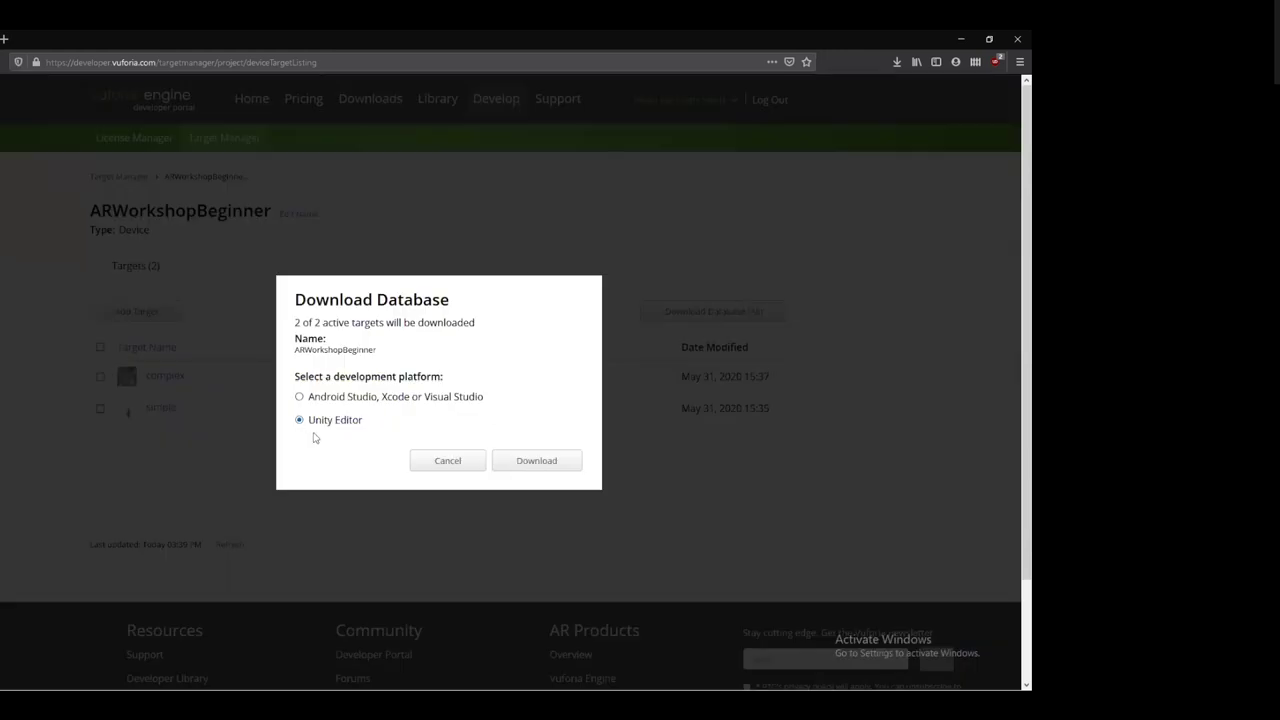
left_click(552, 464)
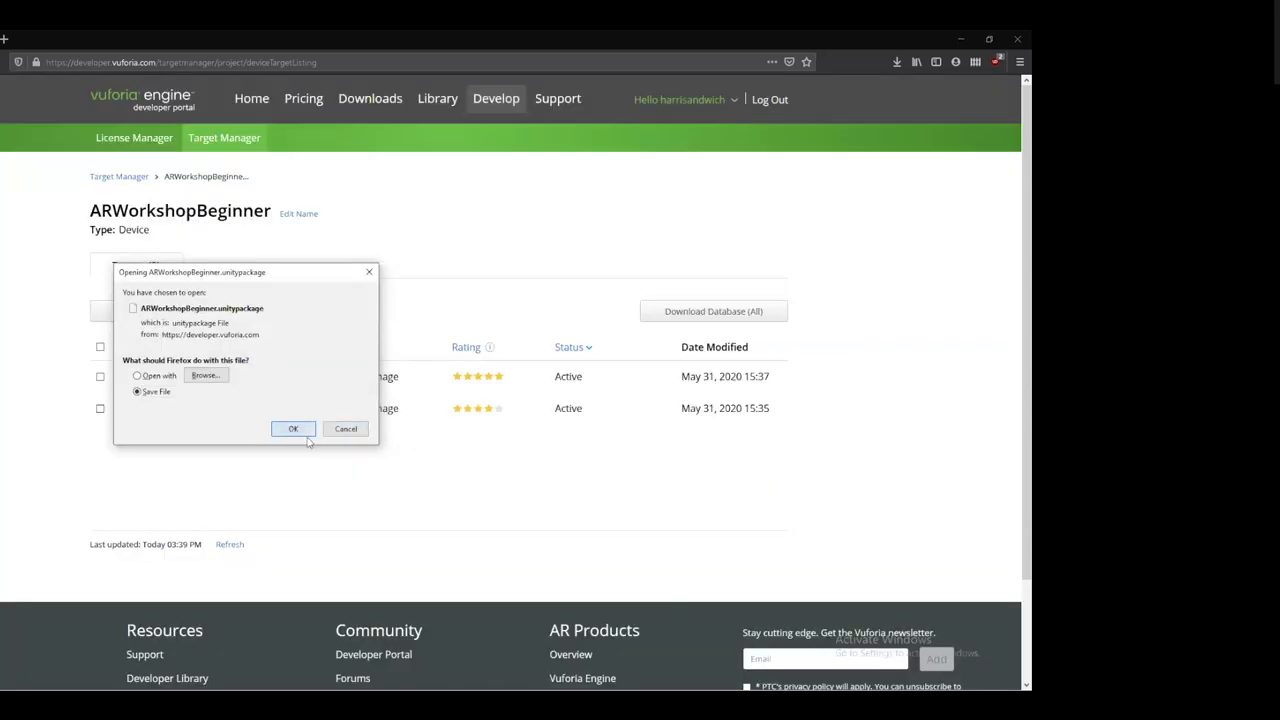
left_click(305, 430)
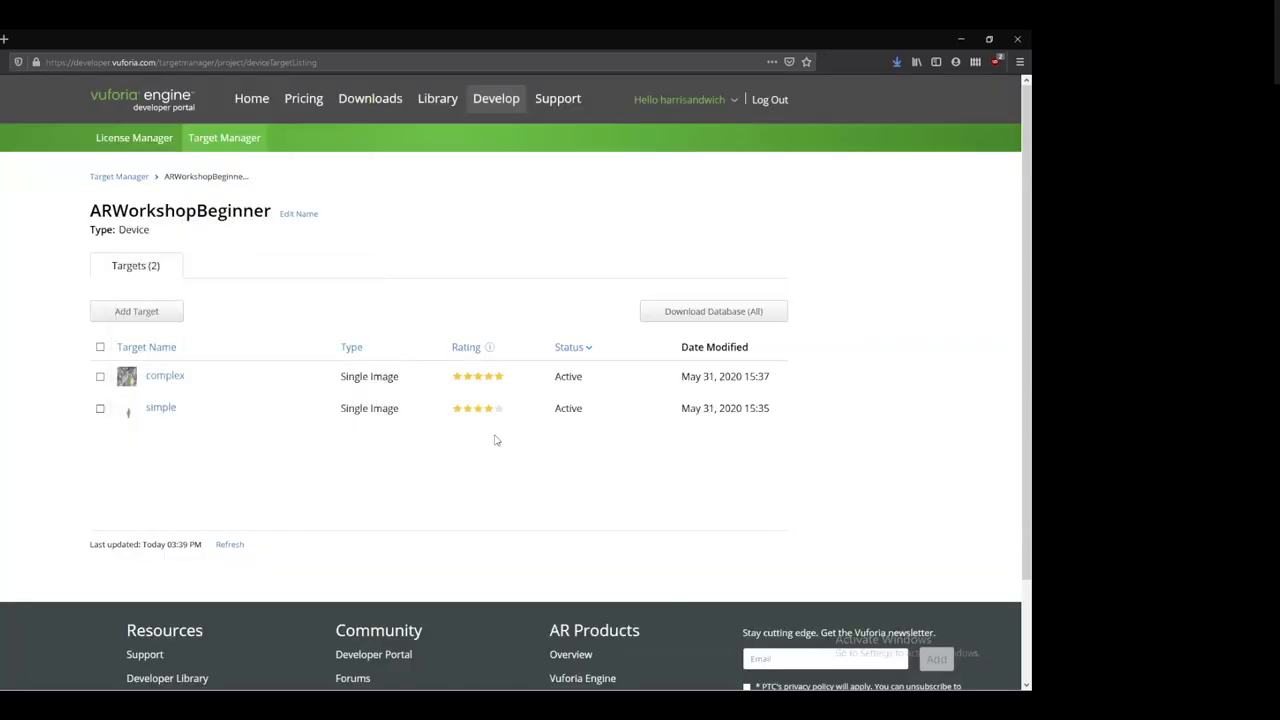
Show the downloaded ARWorkshopBeginner(3).unitypackage in its folder and move it onto the desktop
left_click(898, 63)
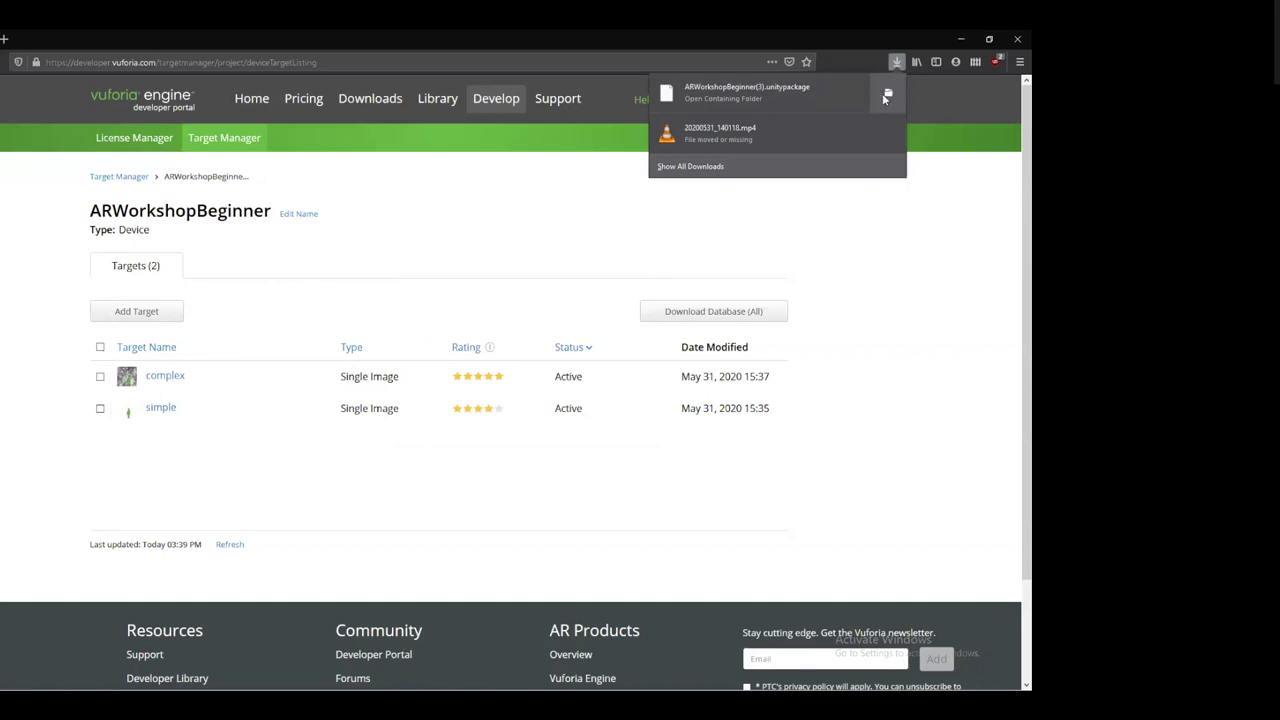
left_click(887, 95)
double_click(839, 35)
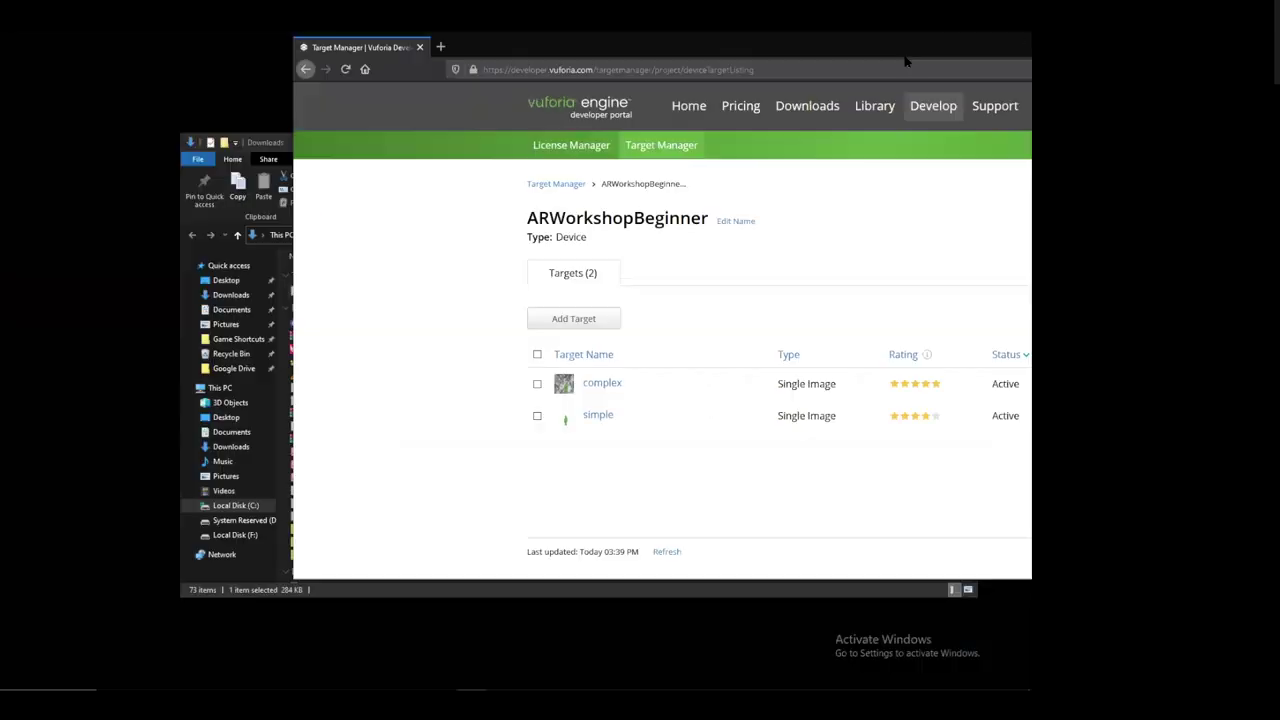
left_click_drag(905, 62, 948, 175)
left_click_drag(308, 291, 50, 272)
left_click(962, 142)
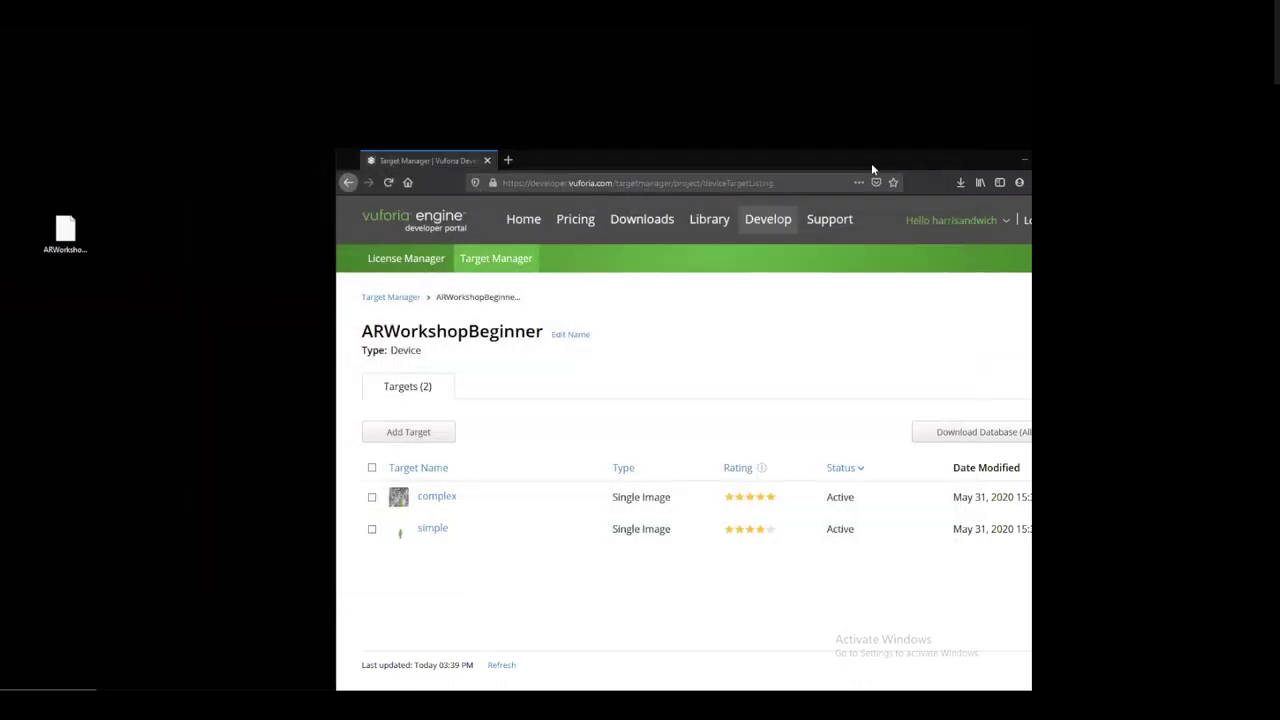
Delete ARWorkshopBeginner(3).unitypackage from the desktop and minimize the browser
left_click_drag(711, 154, 514, 142)
left_click(70, 237)
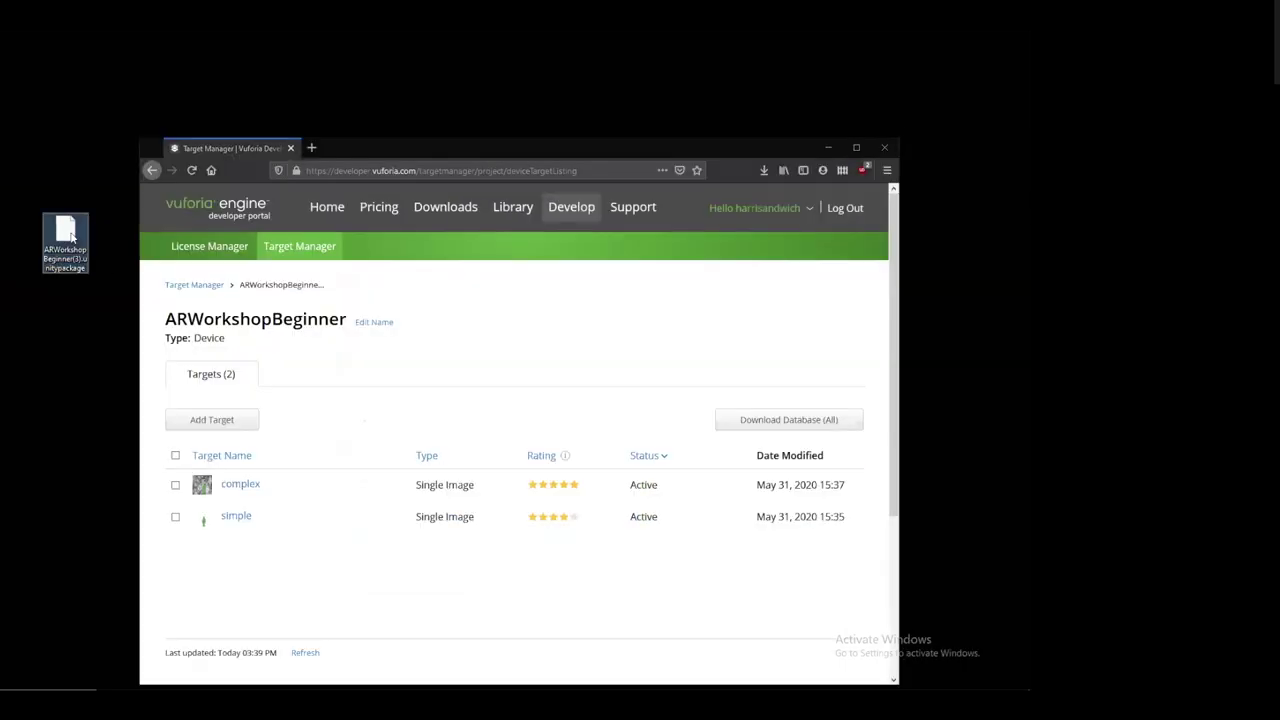
key("Delete")
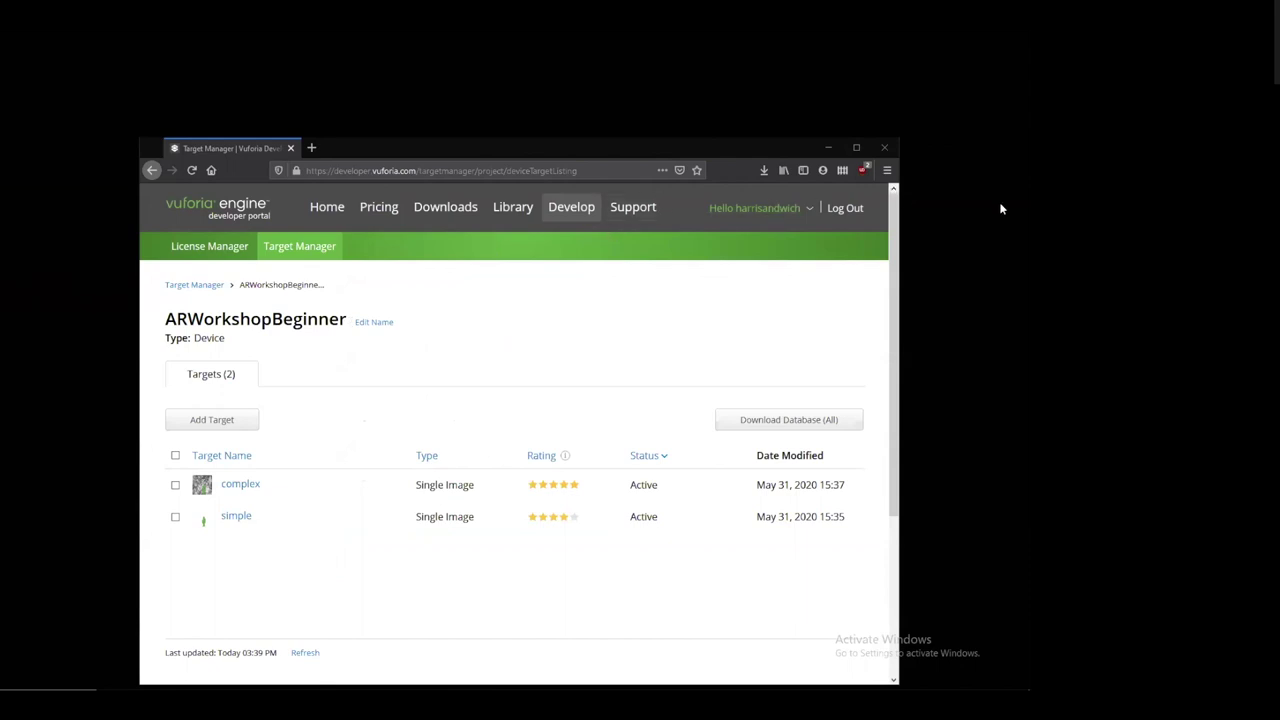
left_click(856, 147)
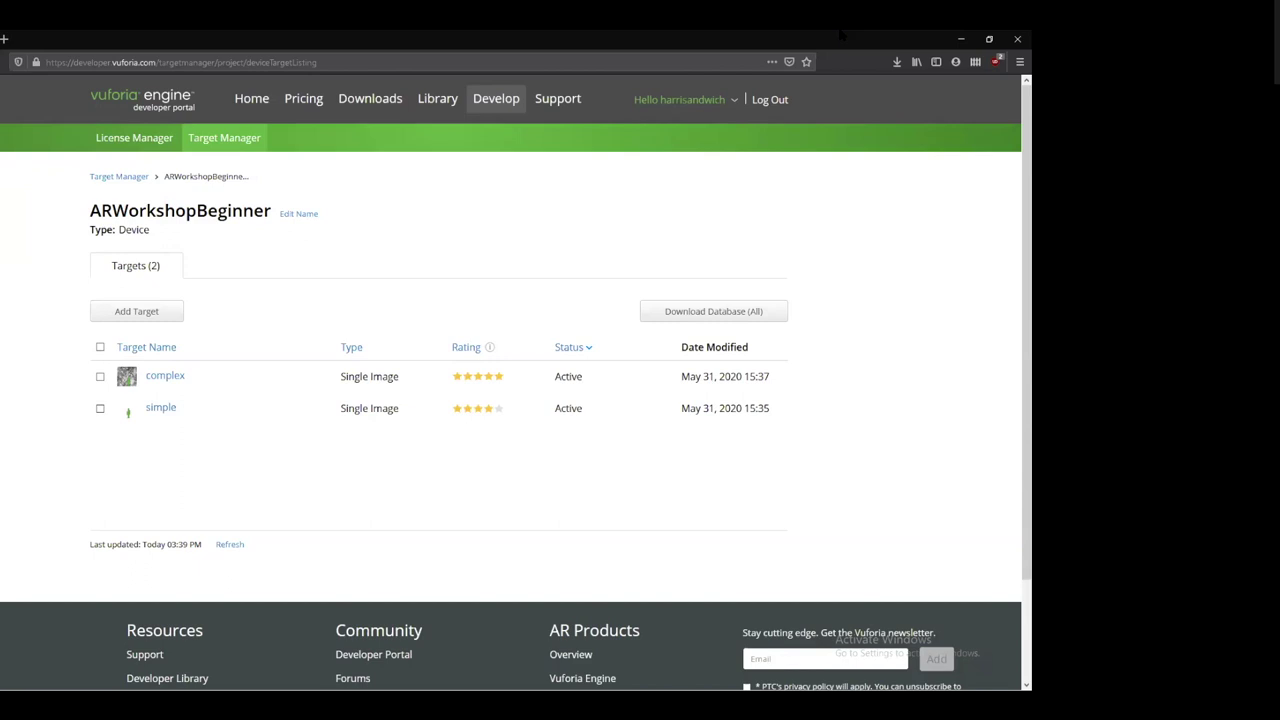
left_click(962, 41)
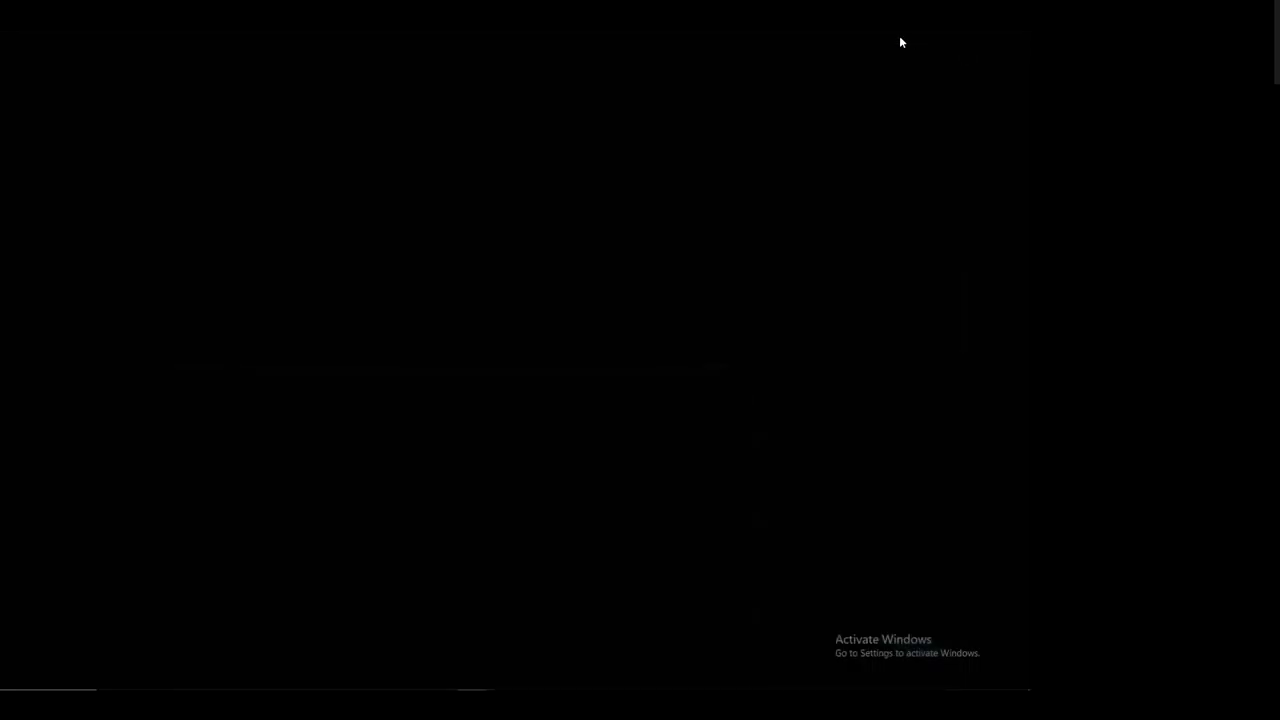
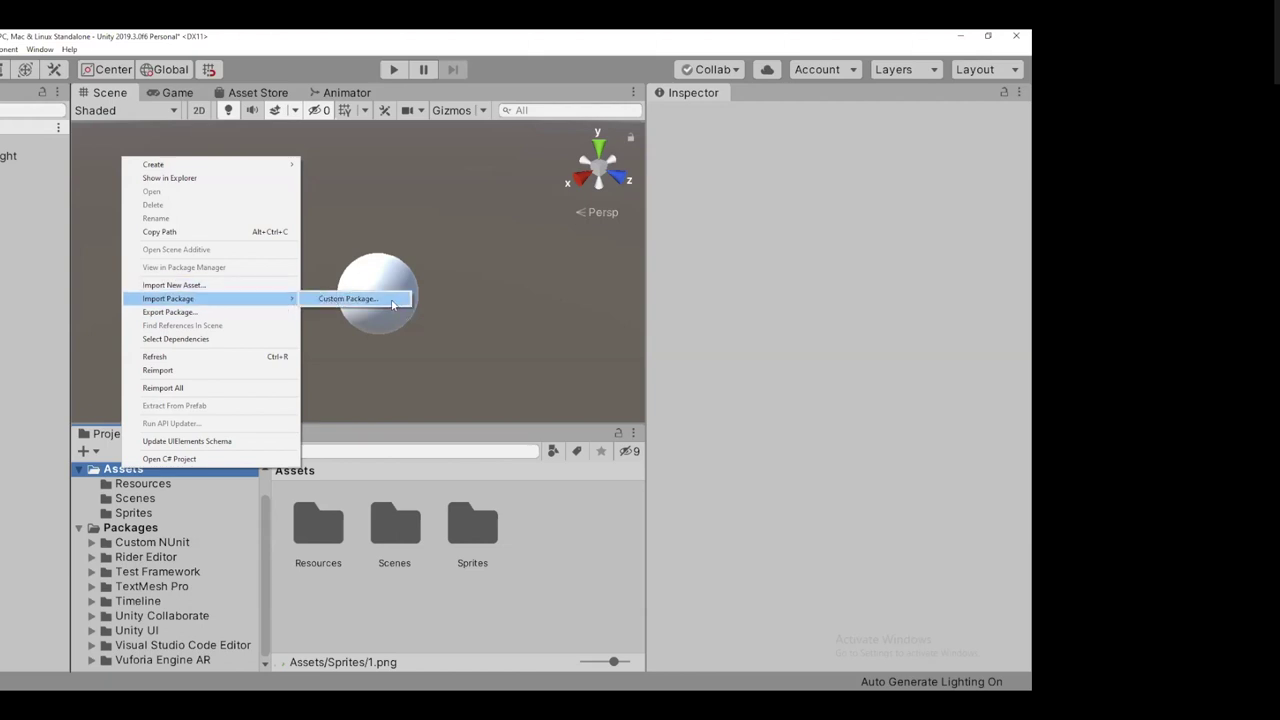
Import the custom package ARWorkshopBeginner.unitypackage from the desktop into the Unity project's Assets with all its items included
right_click(108, 470)
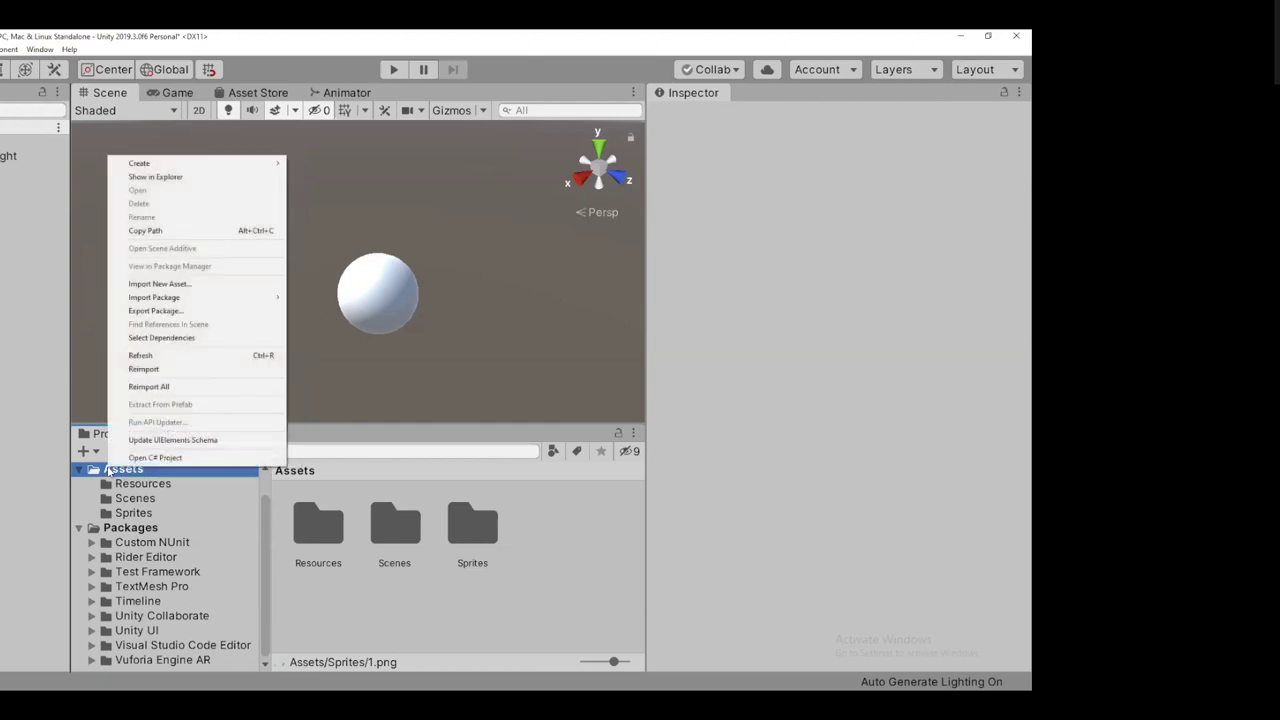
mouse_move(262, 298)
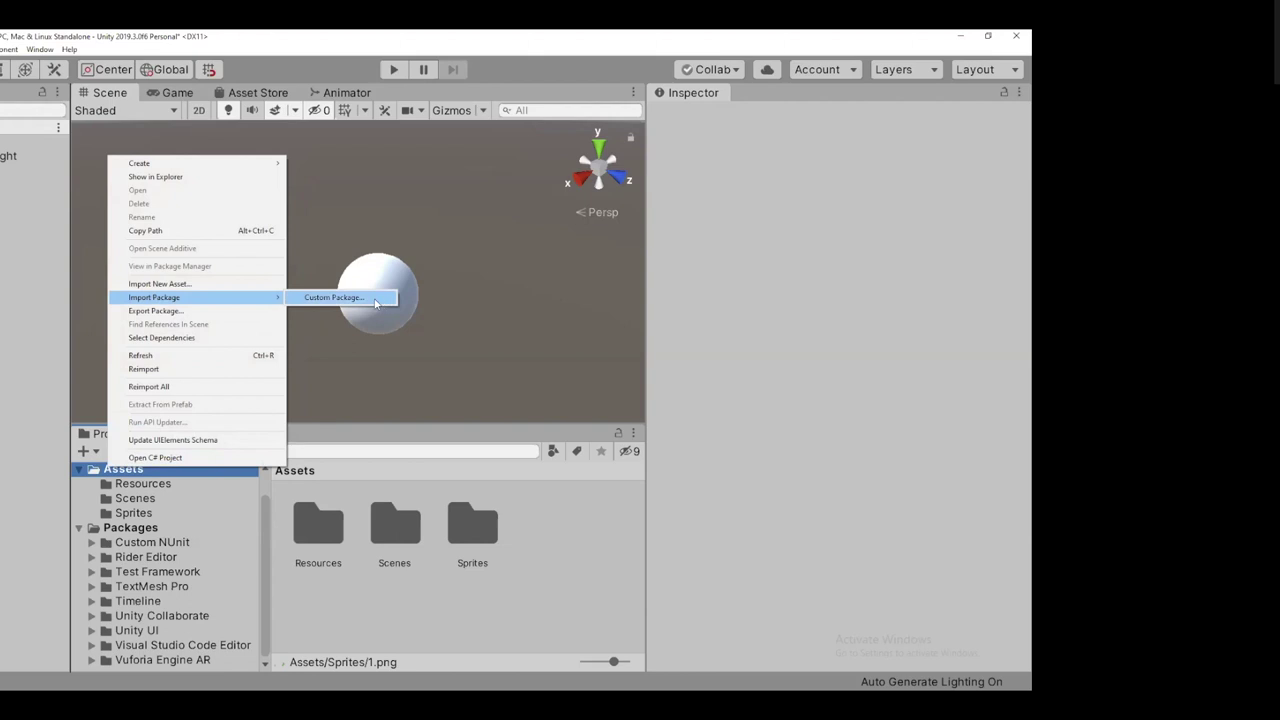
right_click(96, 474)
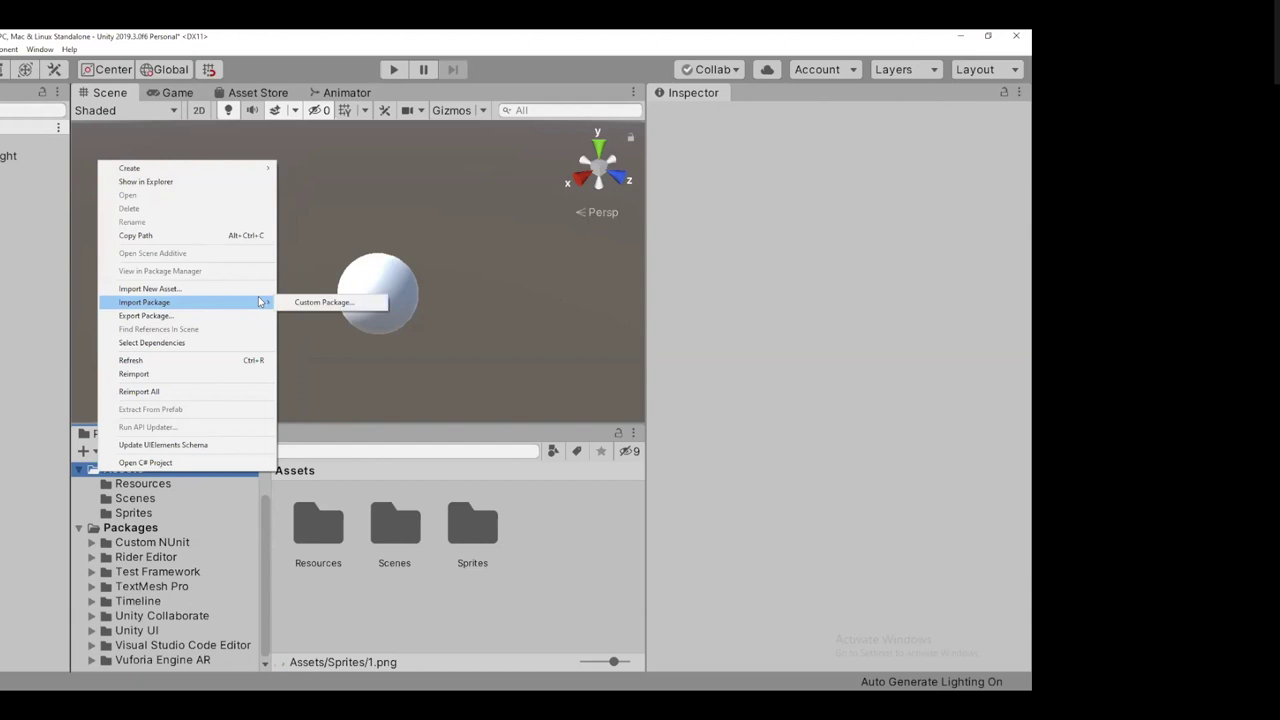
left_click(364, 304)
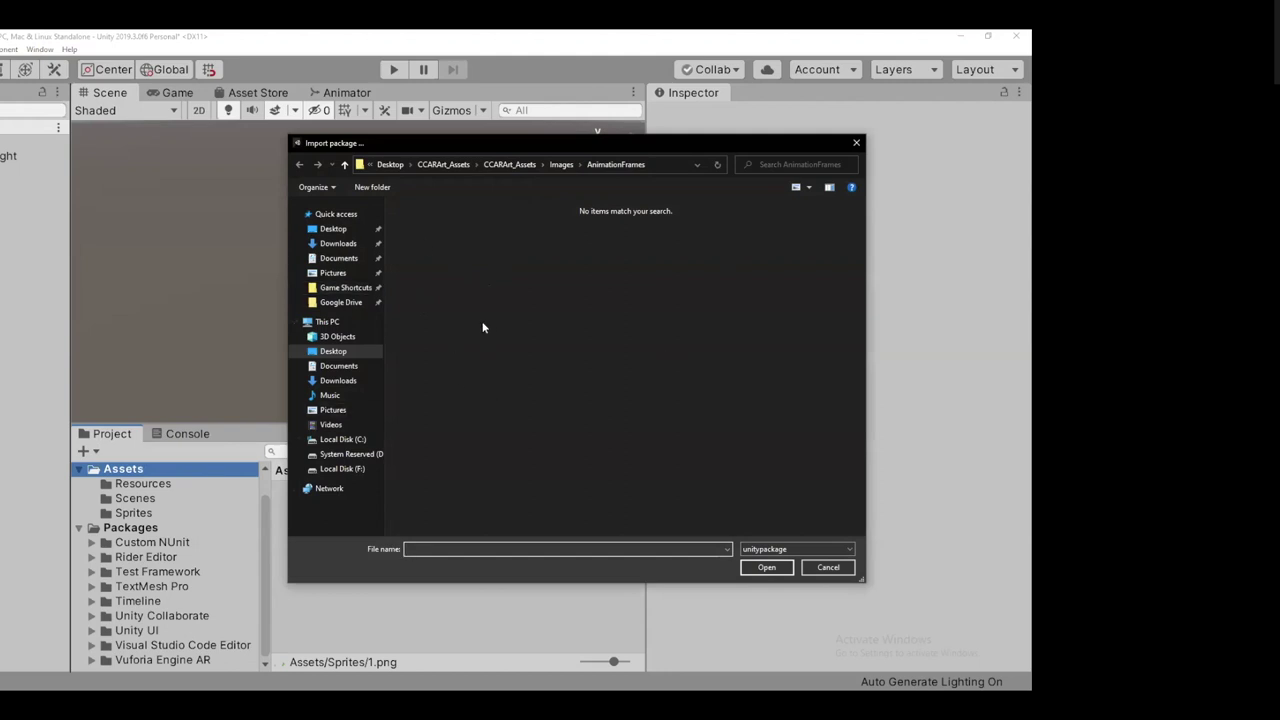
left_click(357, 353)
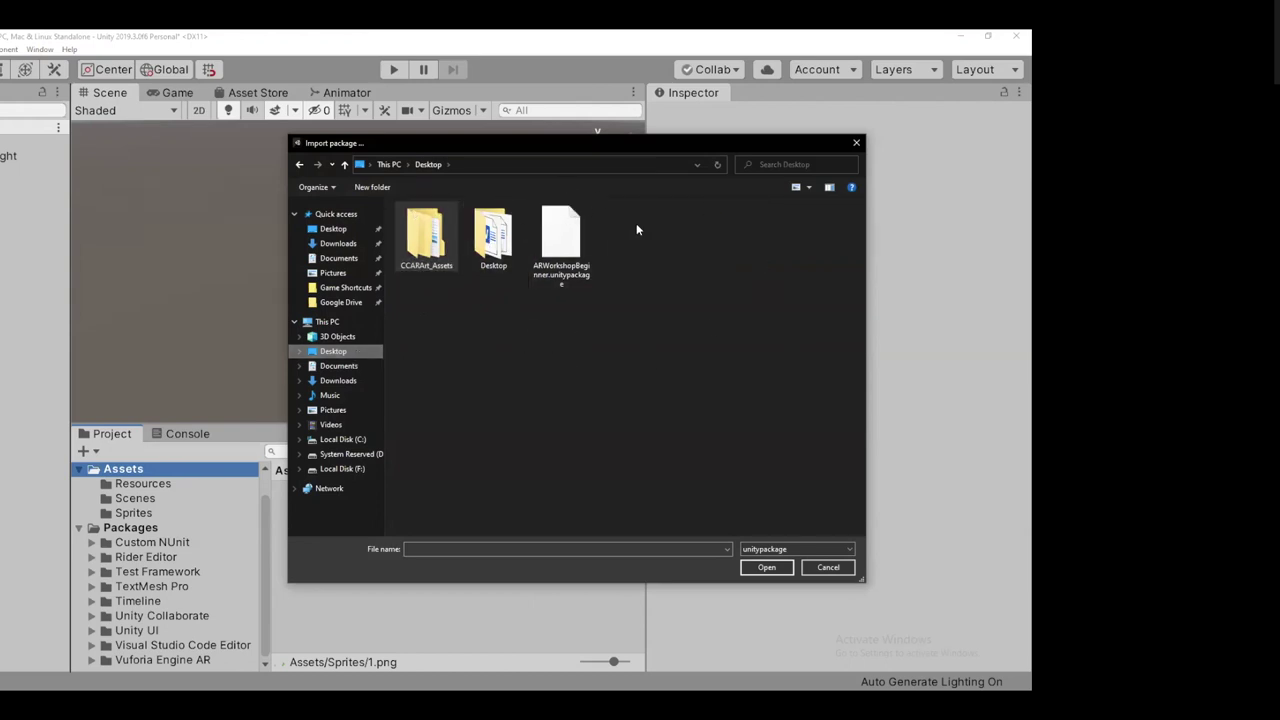
left_click(568, 268)
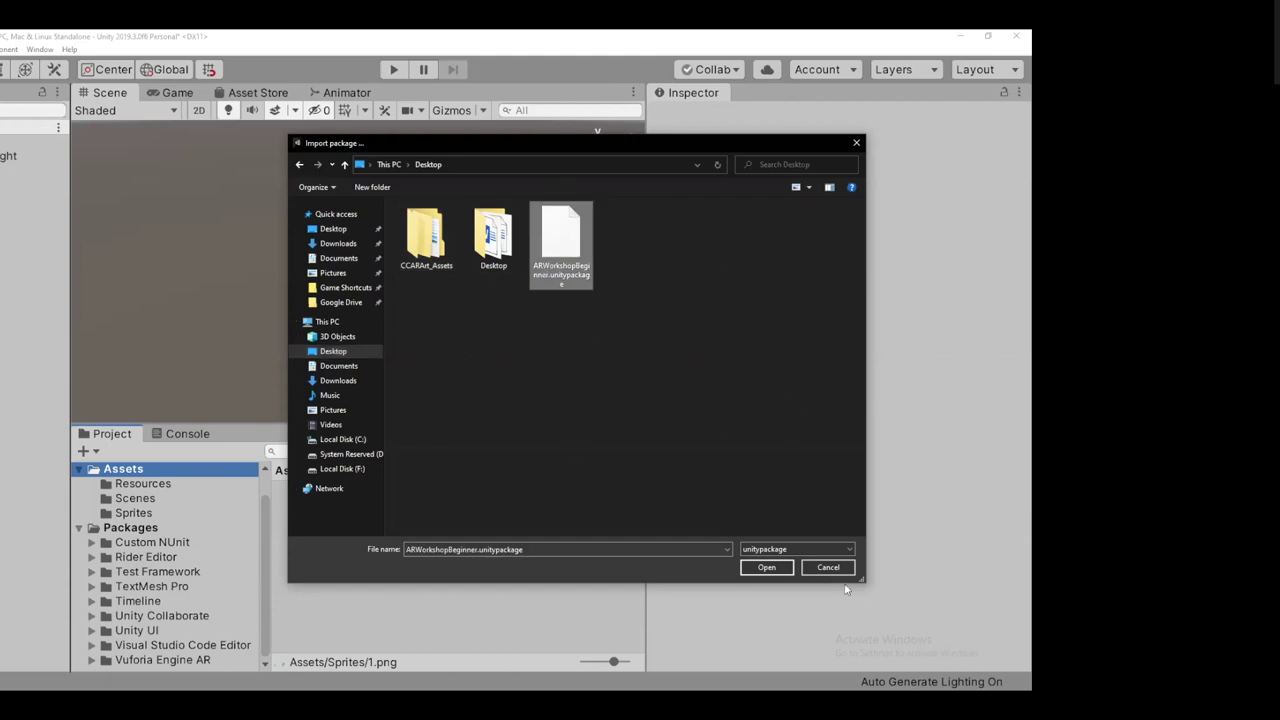
left_click(766, 567)
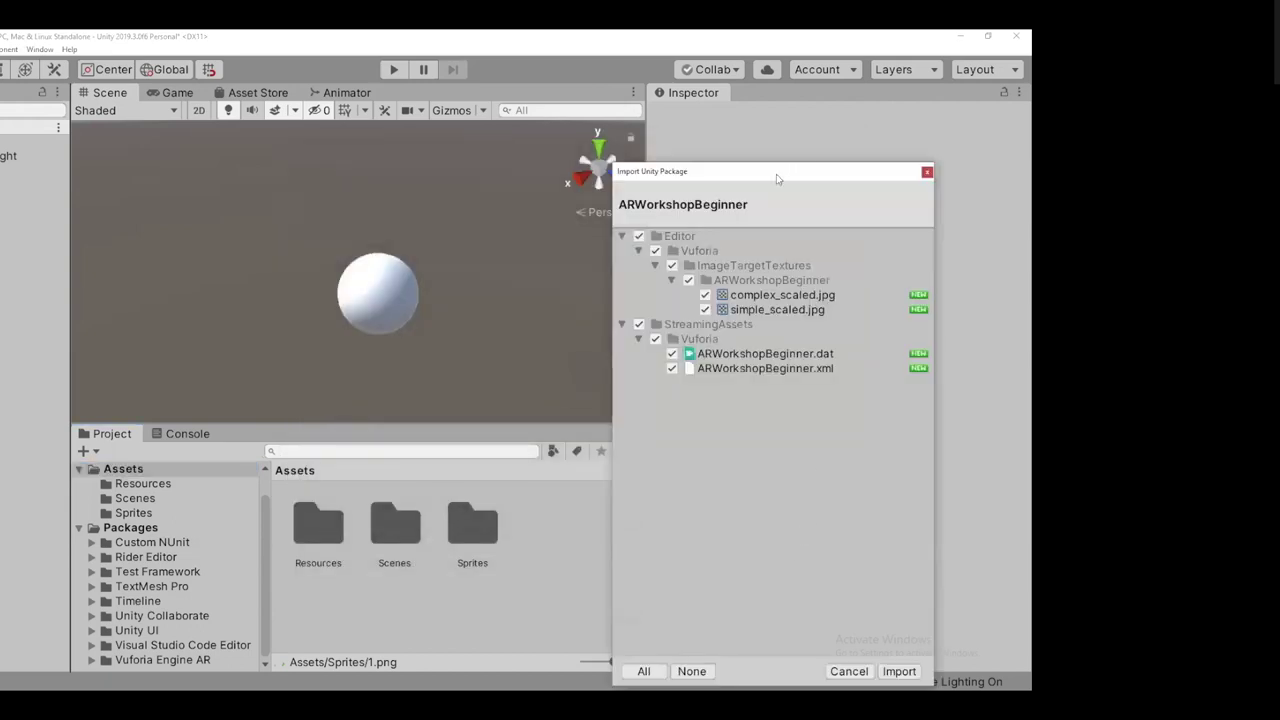
left_click_drag(776, 174, 389, 95)
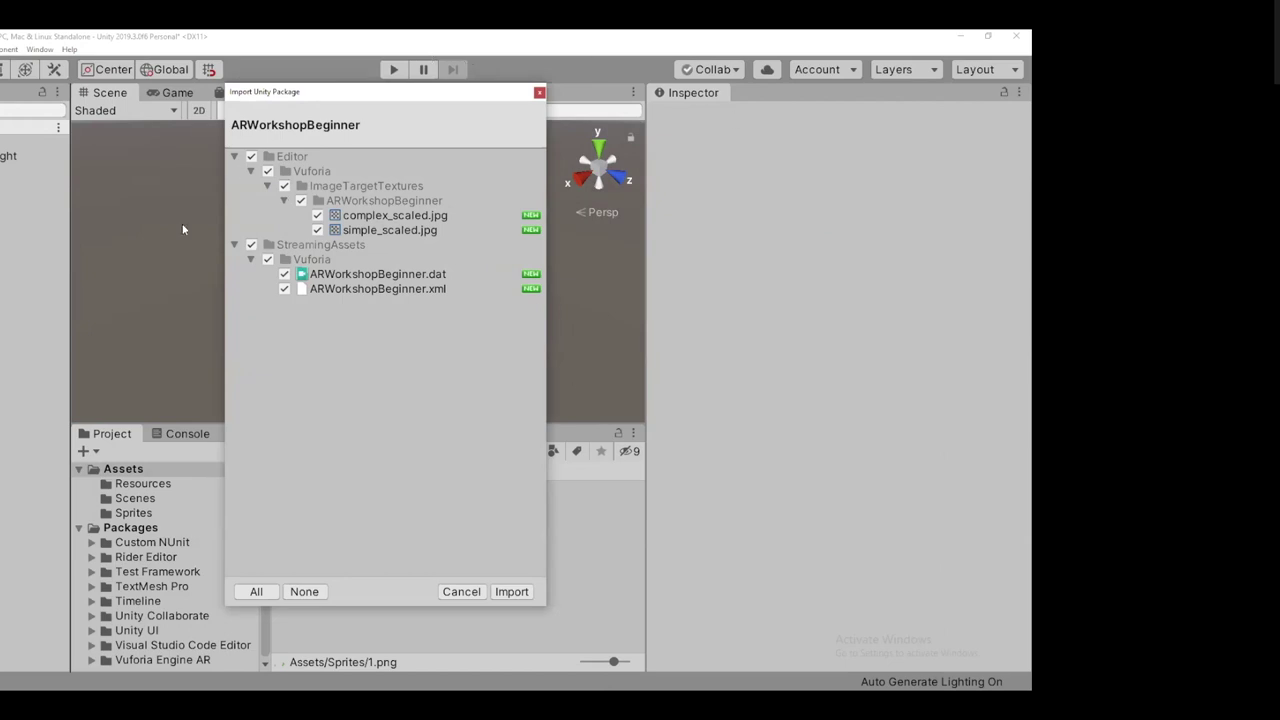
left_click(511, 592)
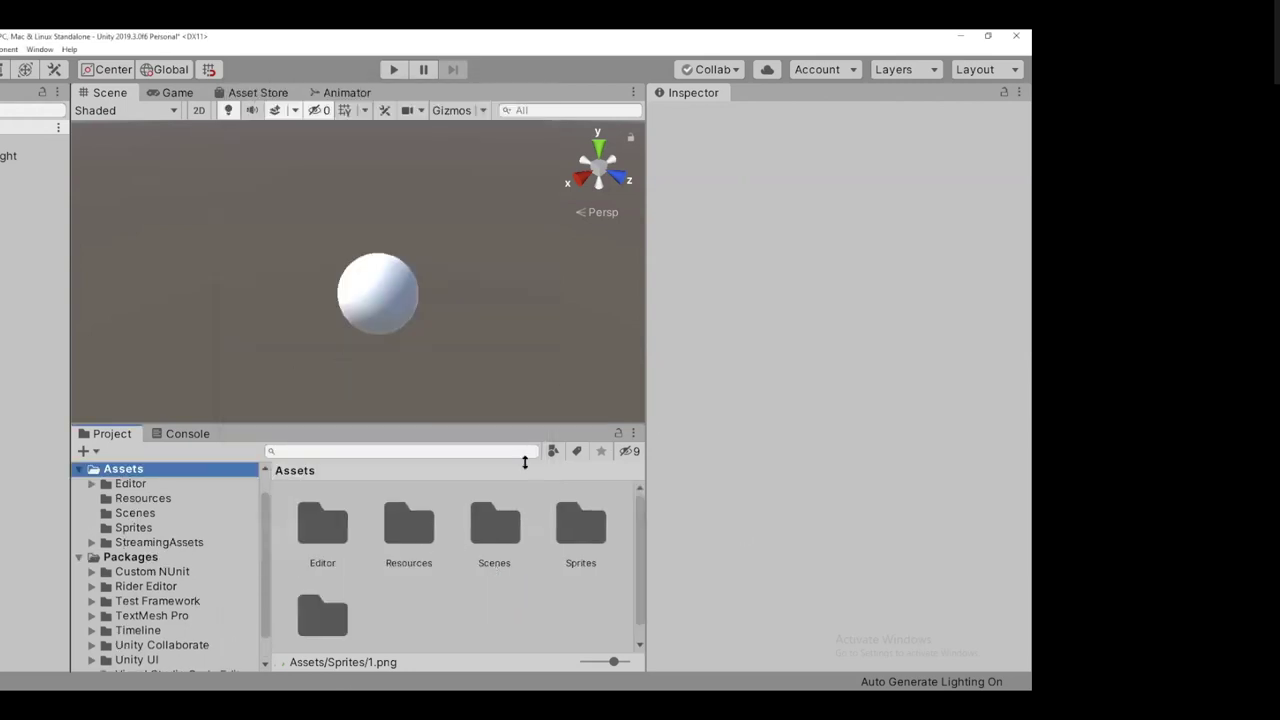
Enlarge the asset browser and examine the Resources and StreamingAssets folders in Assets
left_click_drag(469, 414, 466, 303)
left_click(414, 420)
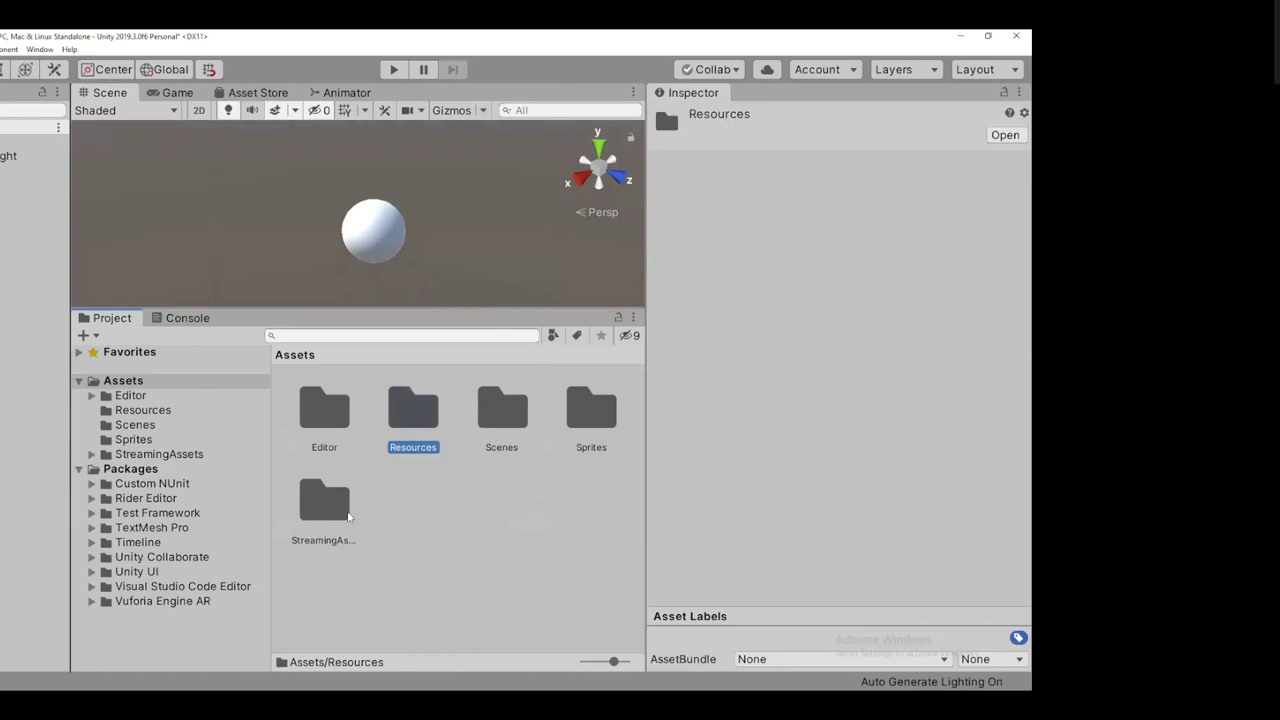
left_click(321, 508)
left_click(428, 438)
left_click(344, 509)
left_click(410, 420)
left_click(330, 505)
left_click(408, 423)
left_click(408, 423)
left_click(324, 505)
left_click(410, 423)
left_click(324, 505)
left_click(411, 423)
left_click(324, 505)
left_click(410, 423)
left_click(324, 505)
left_click(412, 421)
left_click(318, 516)
left_click(527, 520)
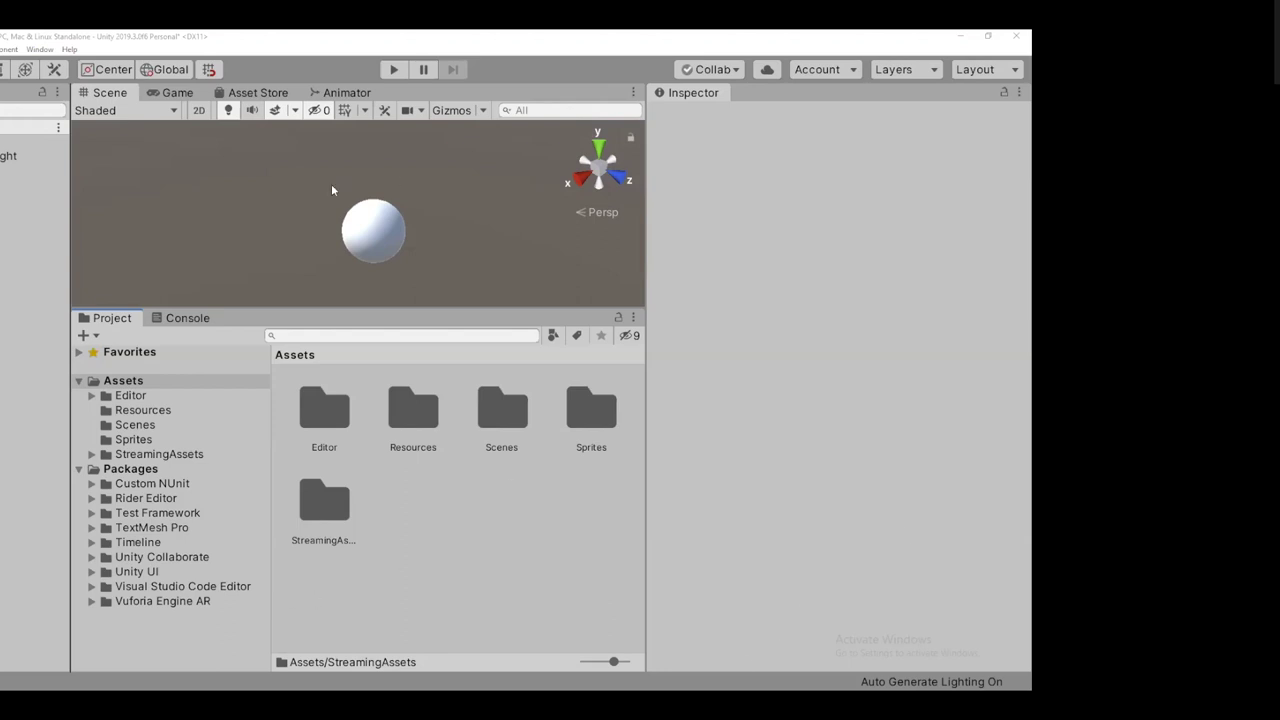
Give the scene view more room and delete the Main Camera, Directional Light and sphere from the scene
left_click_drag(648, 356, 780, 360)
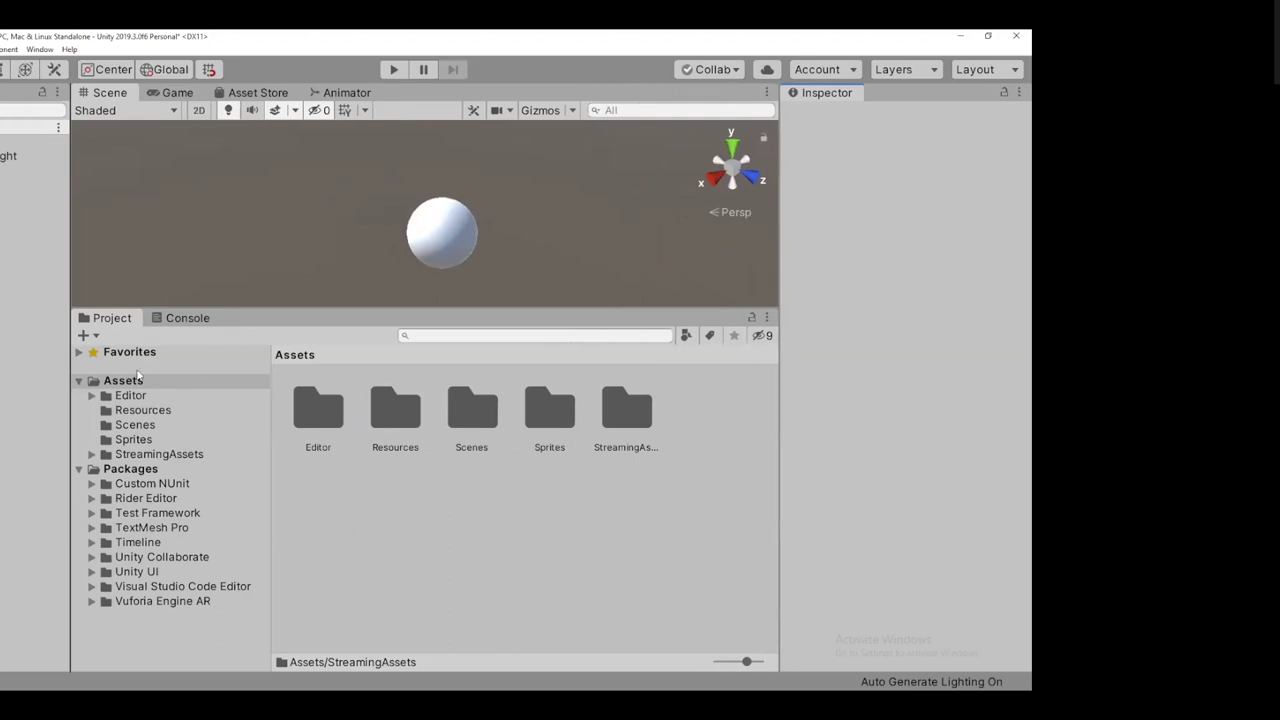
left_click_drag(328, 307, 336, 428)
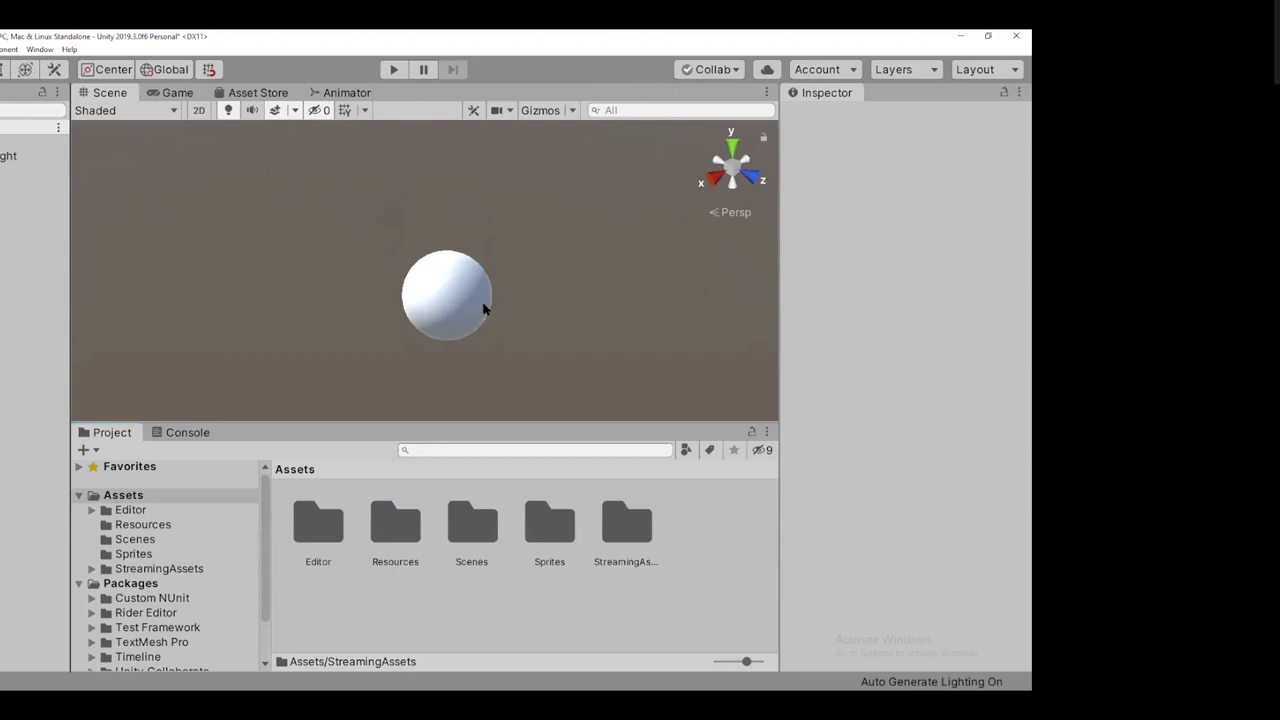
left_click(30, 141)
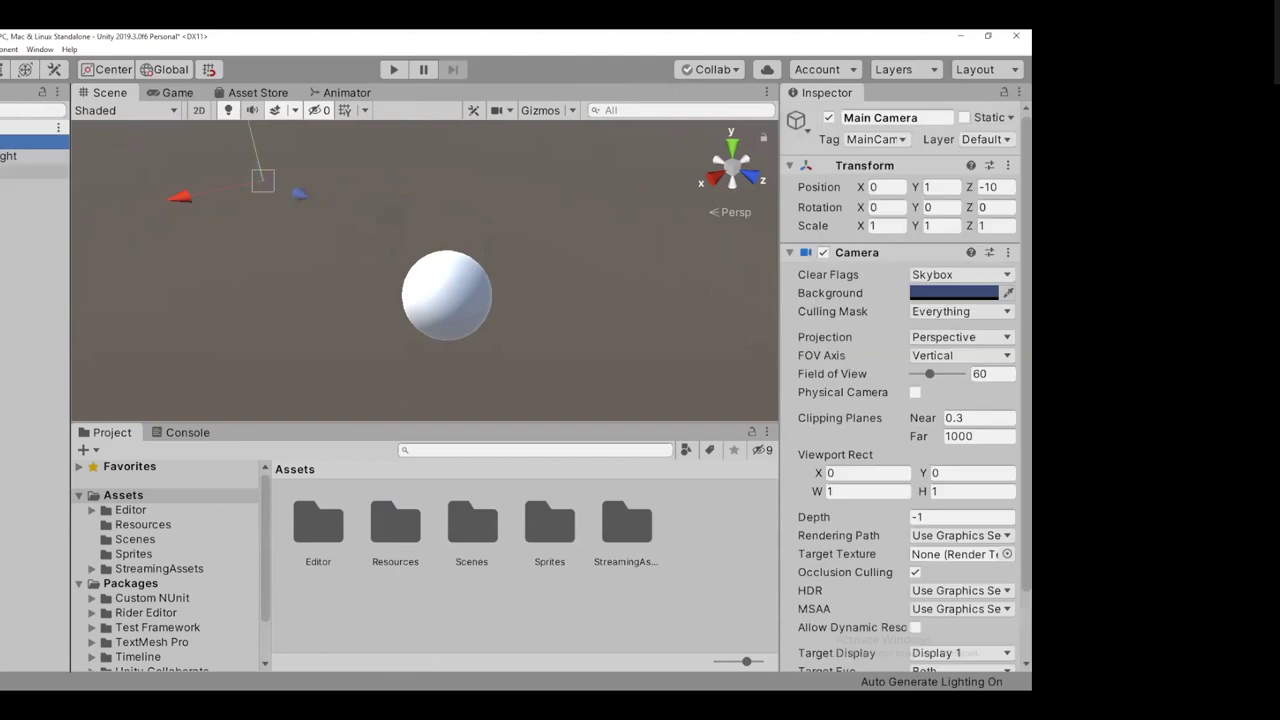
left_click(30, 170, "shift")
right_click(10, 162)
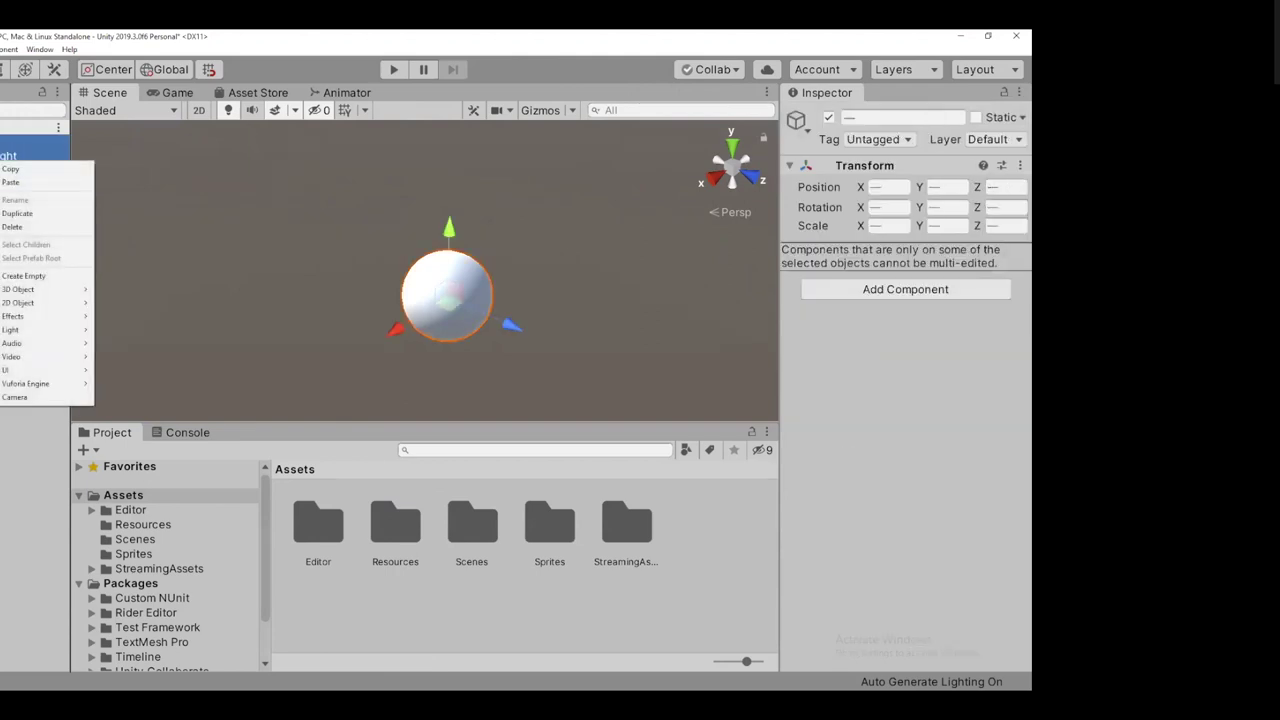
left_click(45, 226)
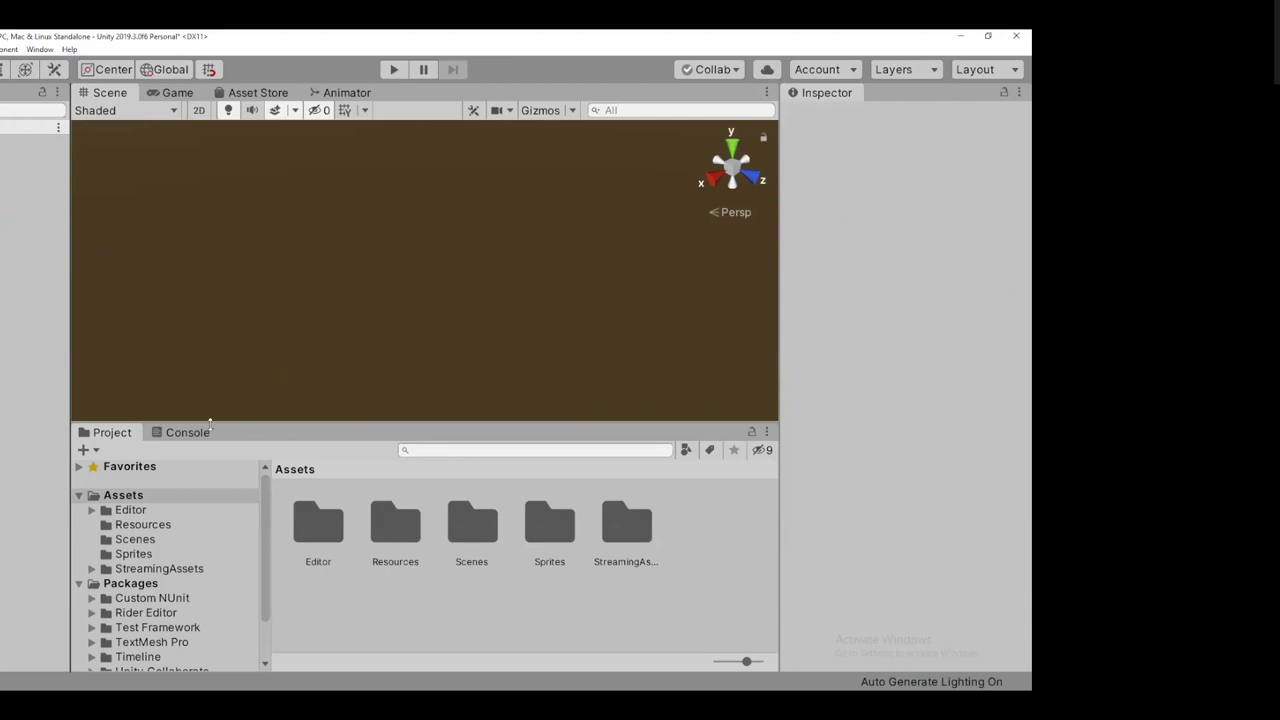
left_click(406, 596)
Examine the VuforiaConfiguration asset's app license key in the Resources folder with widened properties, and return to the Assets folder
left_click(161, 498)
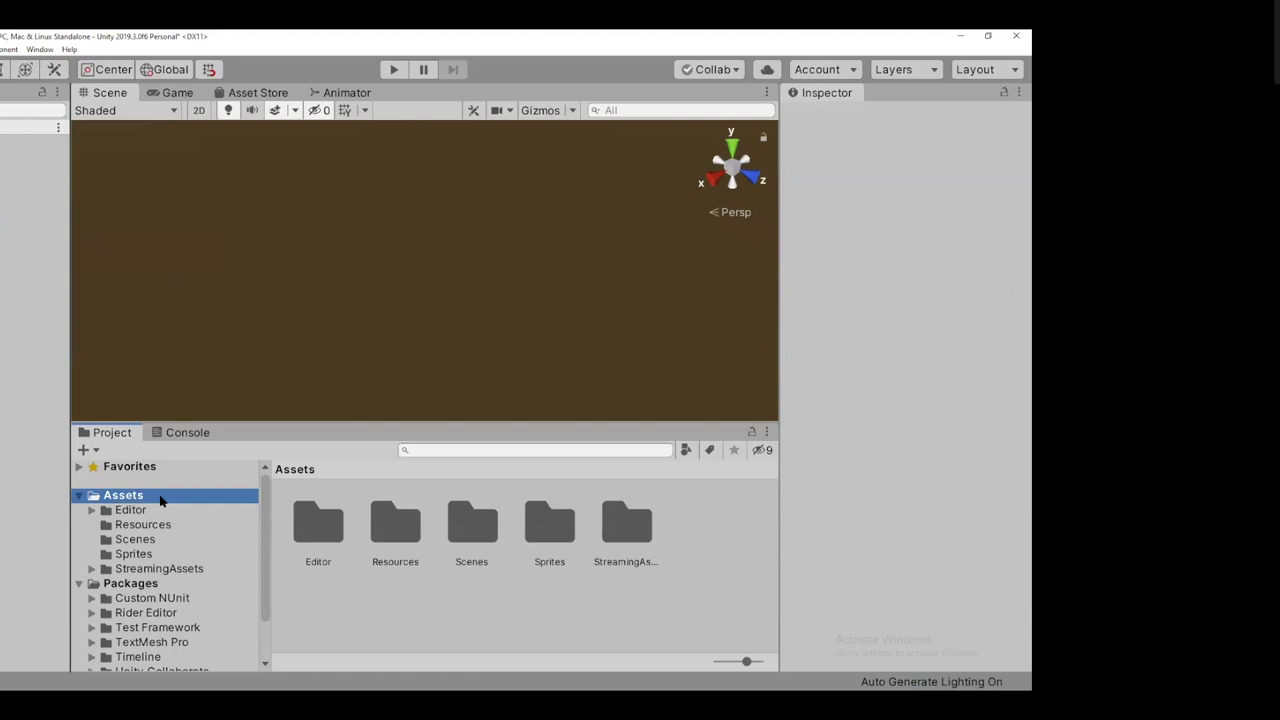
double_click(395, 525)
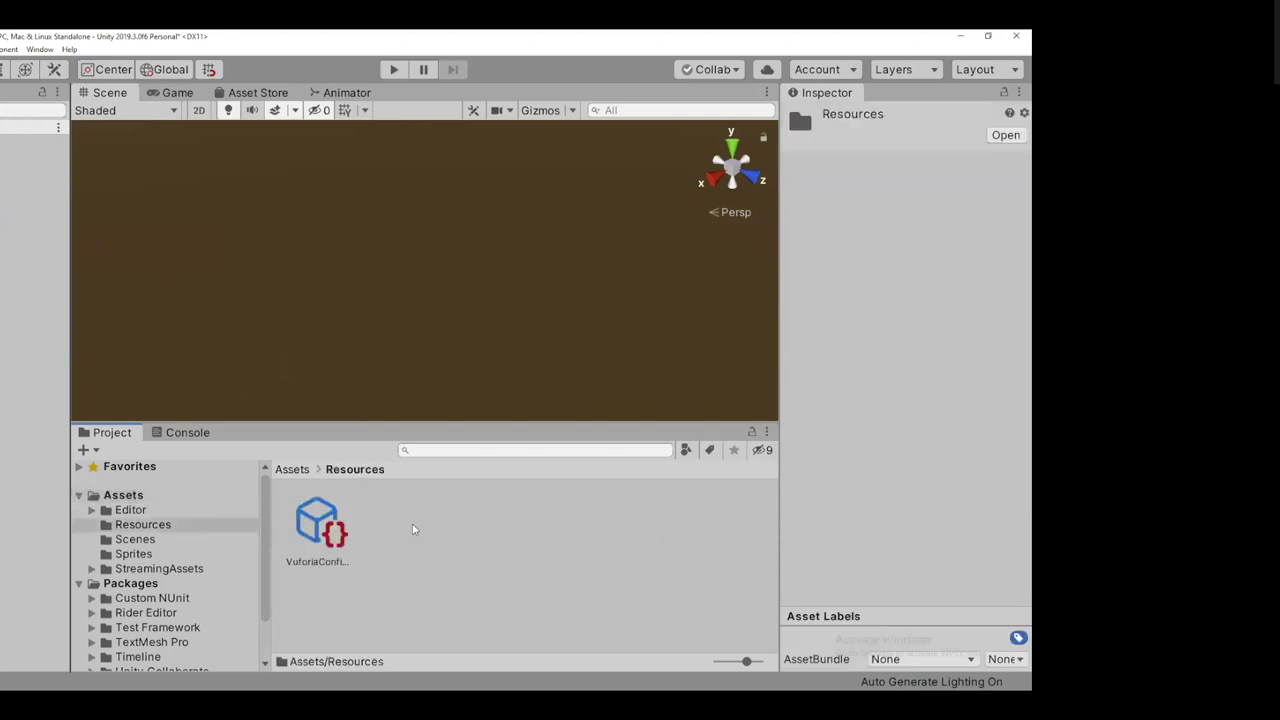
left_click(316, 522)
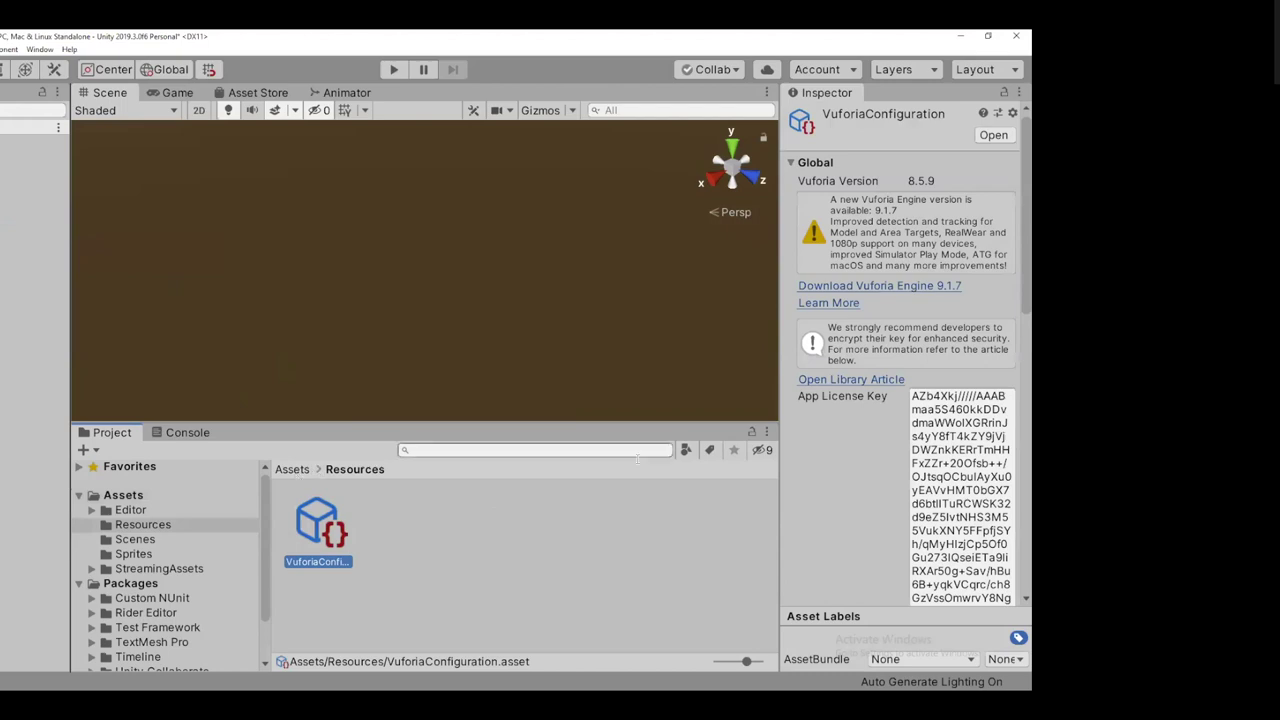
left_click(776, 404)
left_click_drag(776, 404, 592, 414)
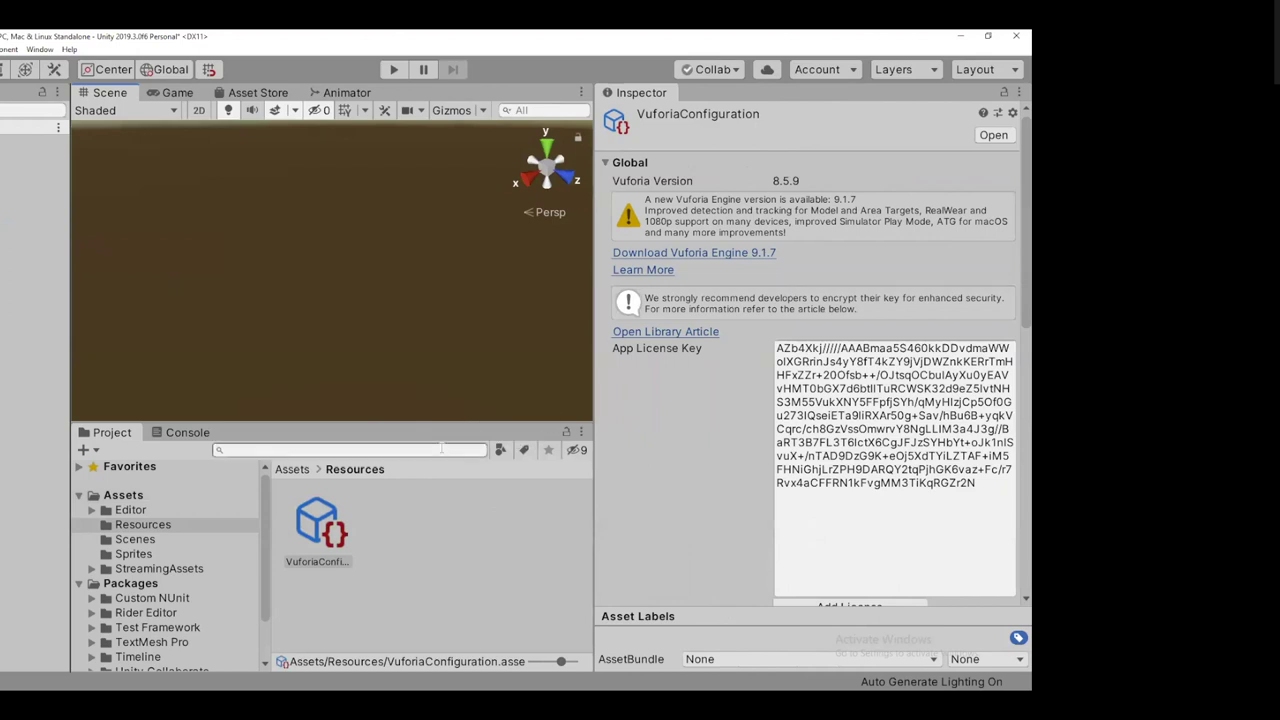
left_click(292, 470)
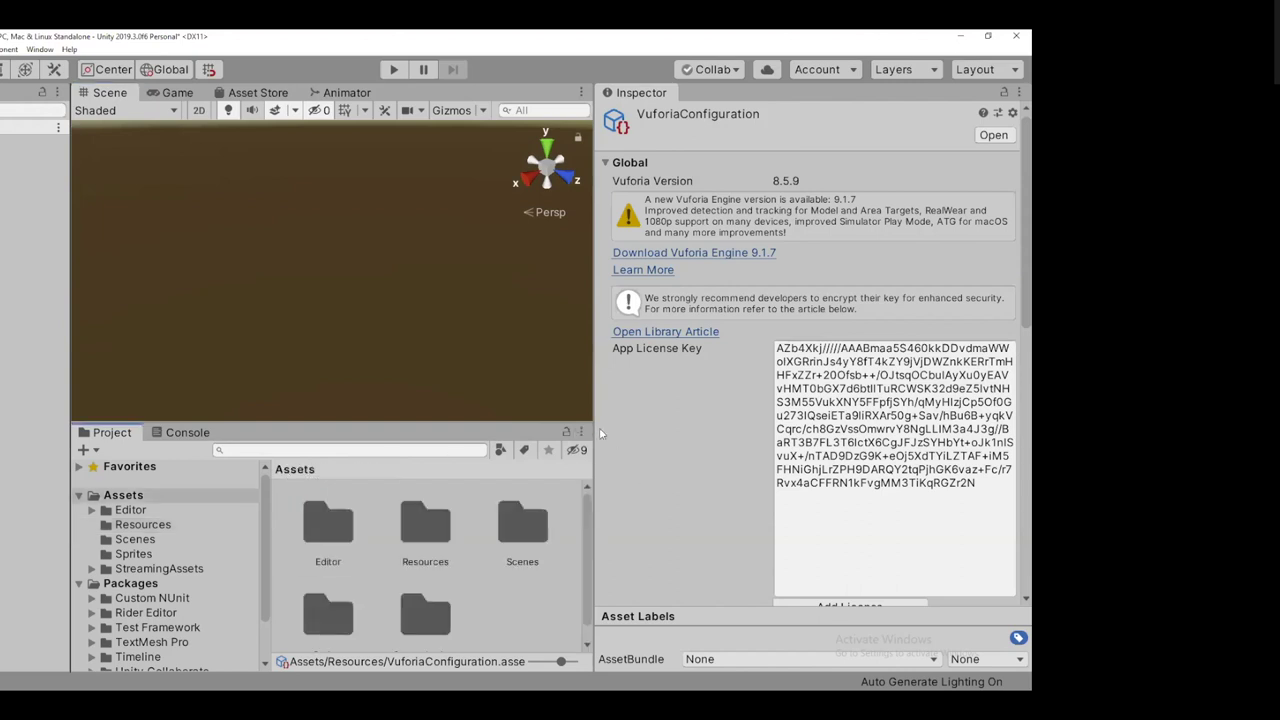
Widen the scene view, add a Vuforia Engine AR Camera to the emptied scene and save the scene
left_click_drag(588, 433, 692, 433)
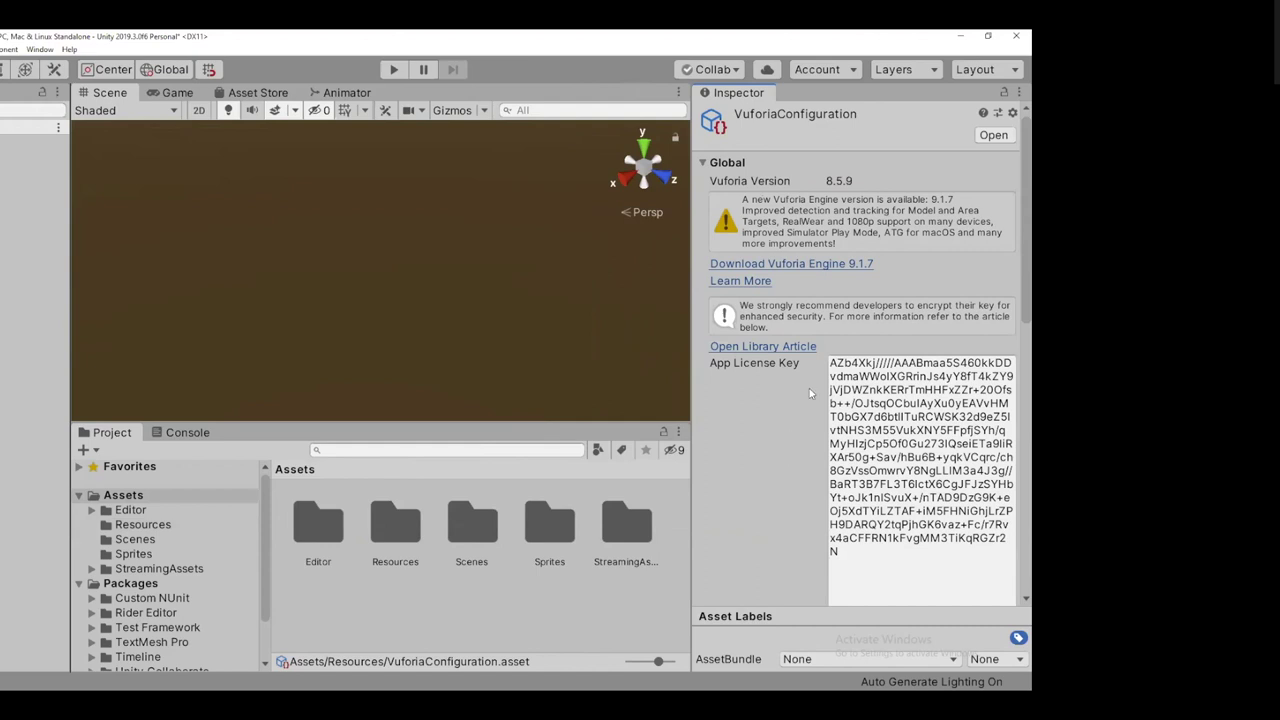
left_click(46, 224)
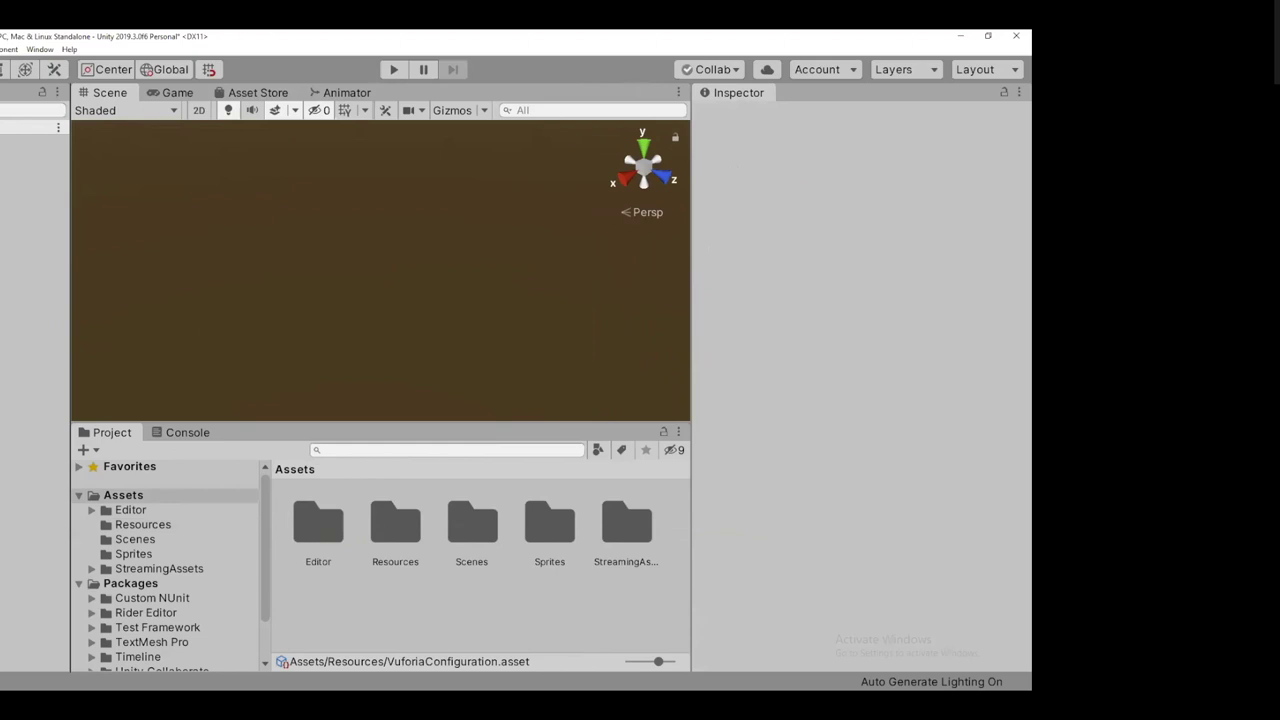
right_click(2, 172)
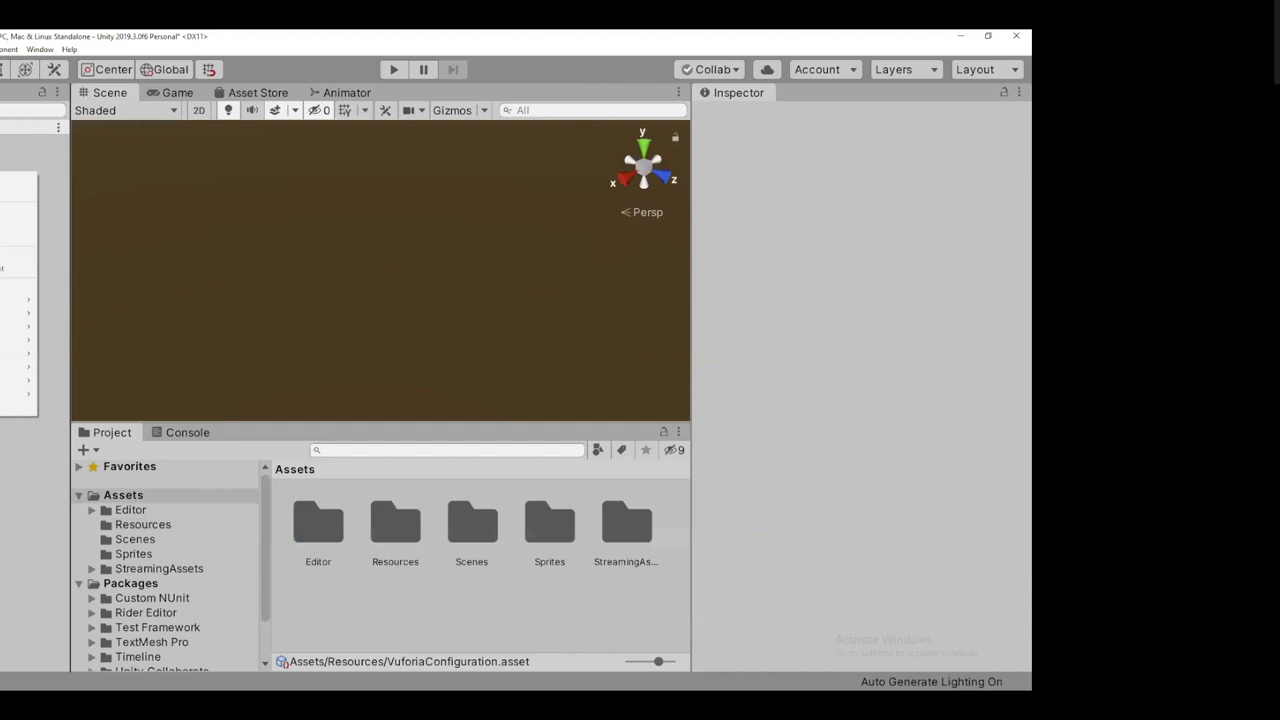
mouse_move(2, 394)
right_click(2, 130)
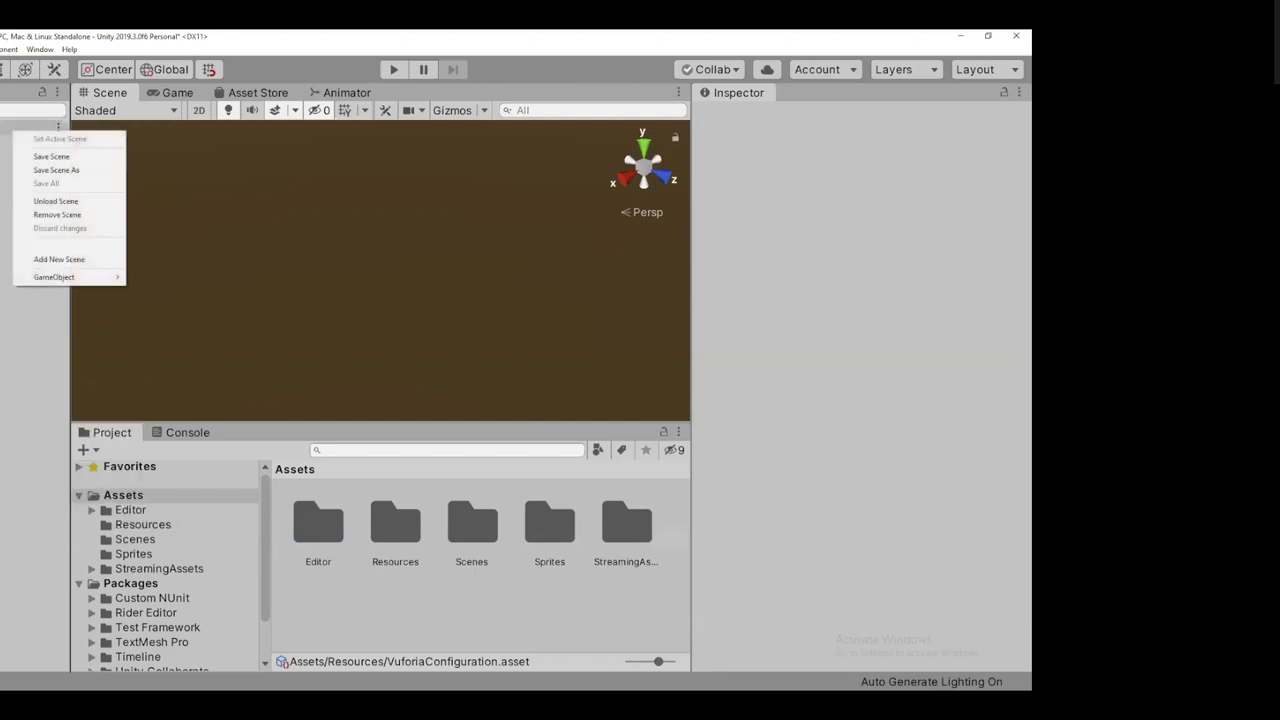
right_click(2, 240)
mouse_move(10, 462)
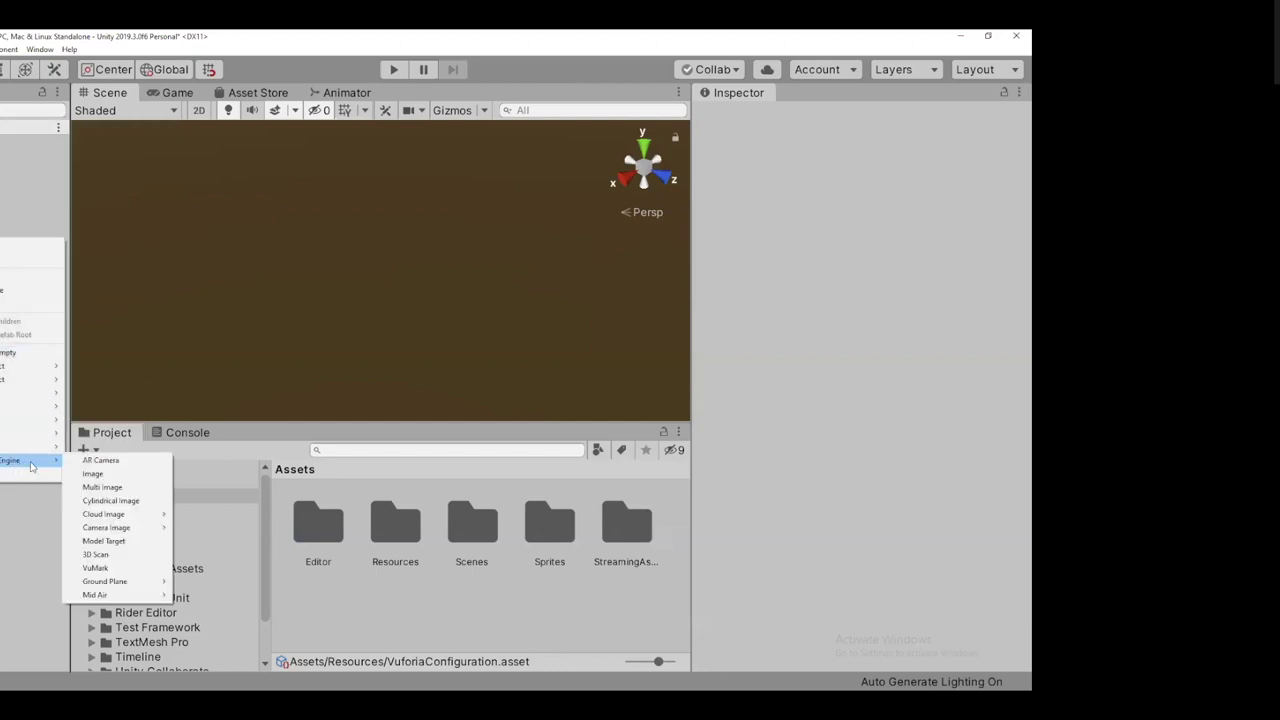
left_click(118, 462)
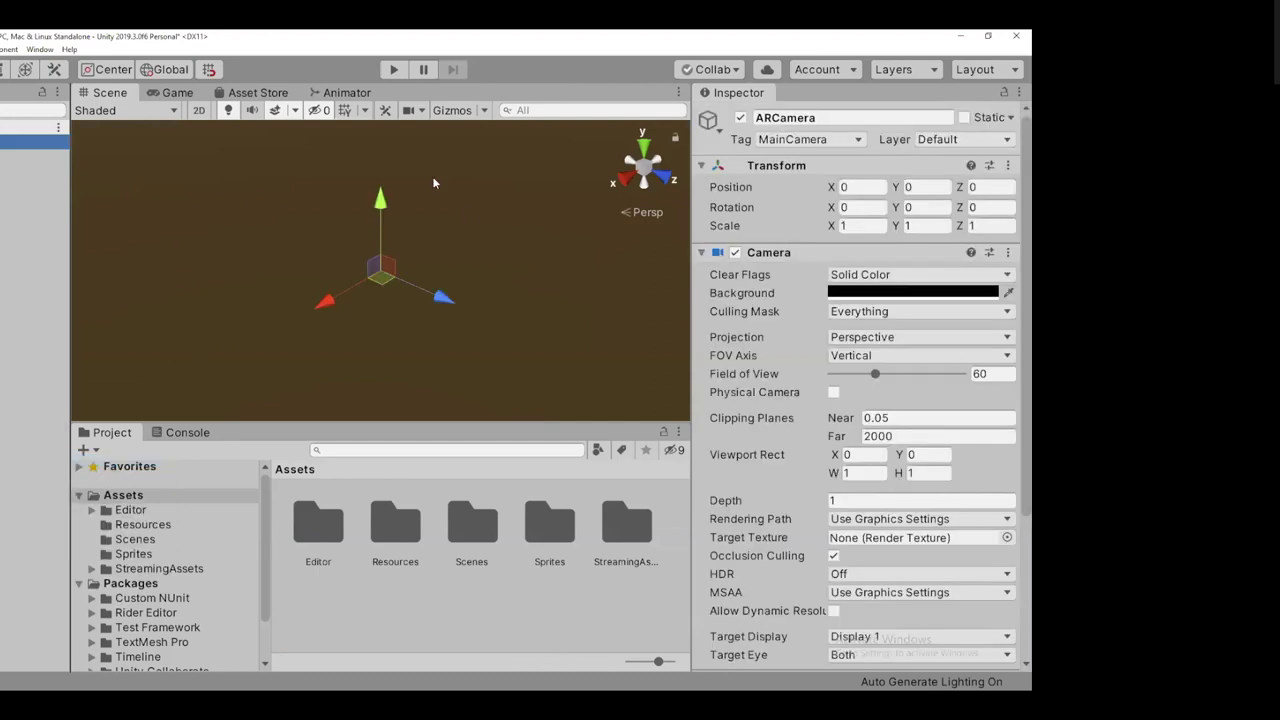
left_click(173, 254)
left_click(8, 142)
left_click(14, 343)
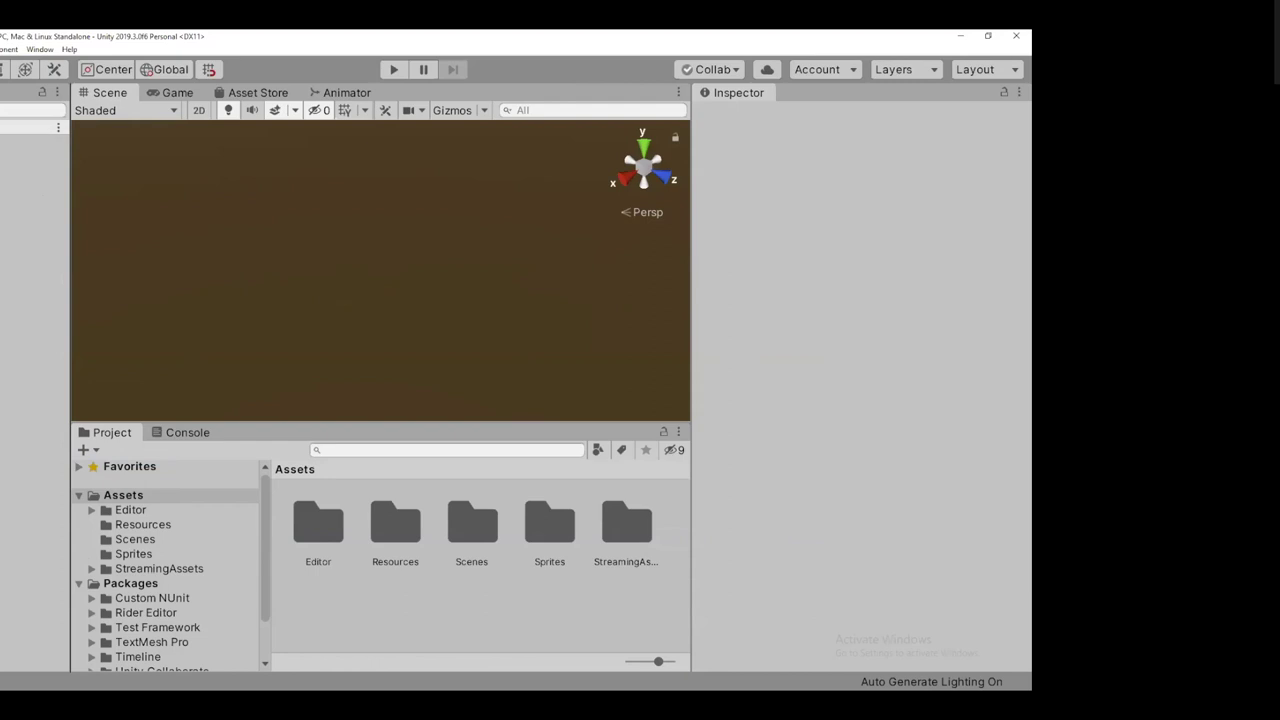
Add a Vuforia Engine image target to the scene beside the AR camera
right_click(2, 166)
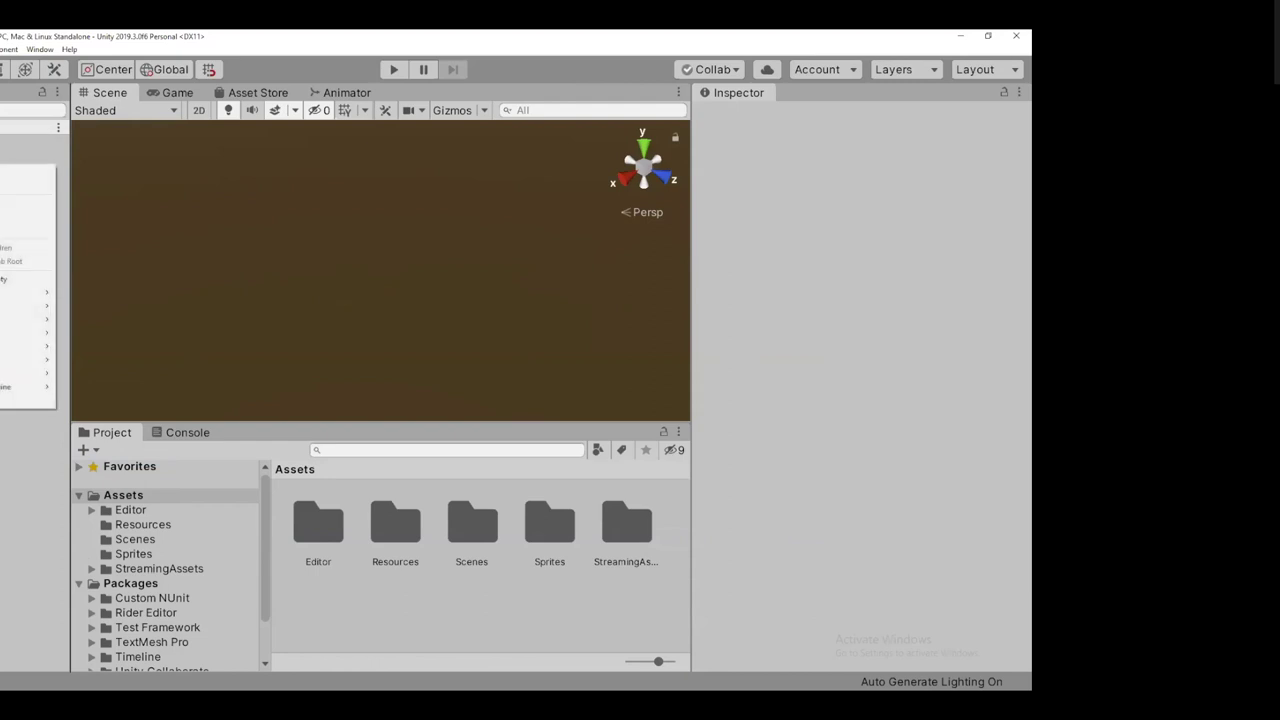
mouse_move(56, 390)
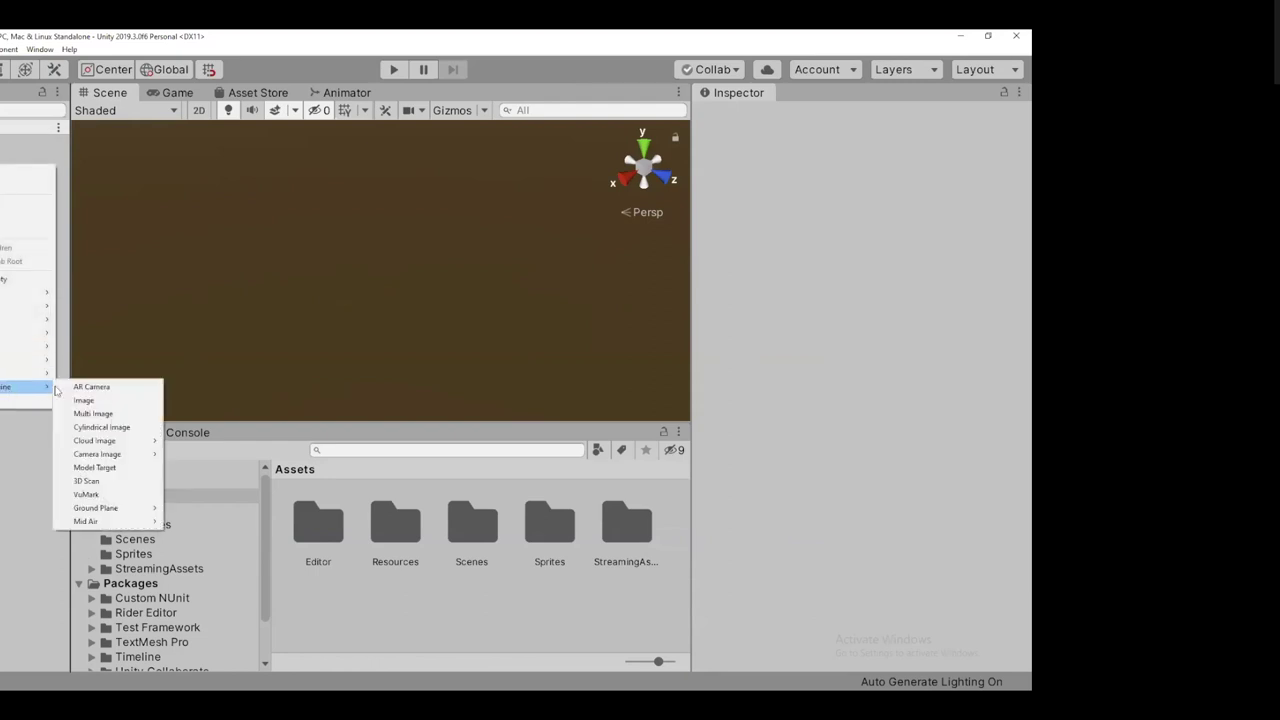
left_click(118, 399)
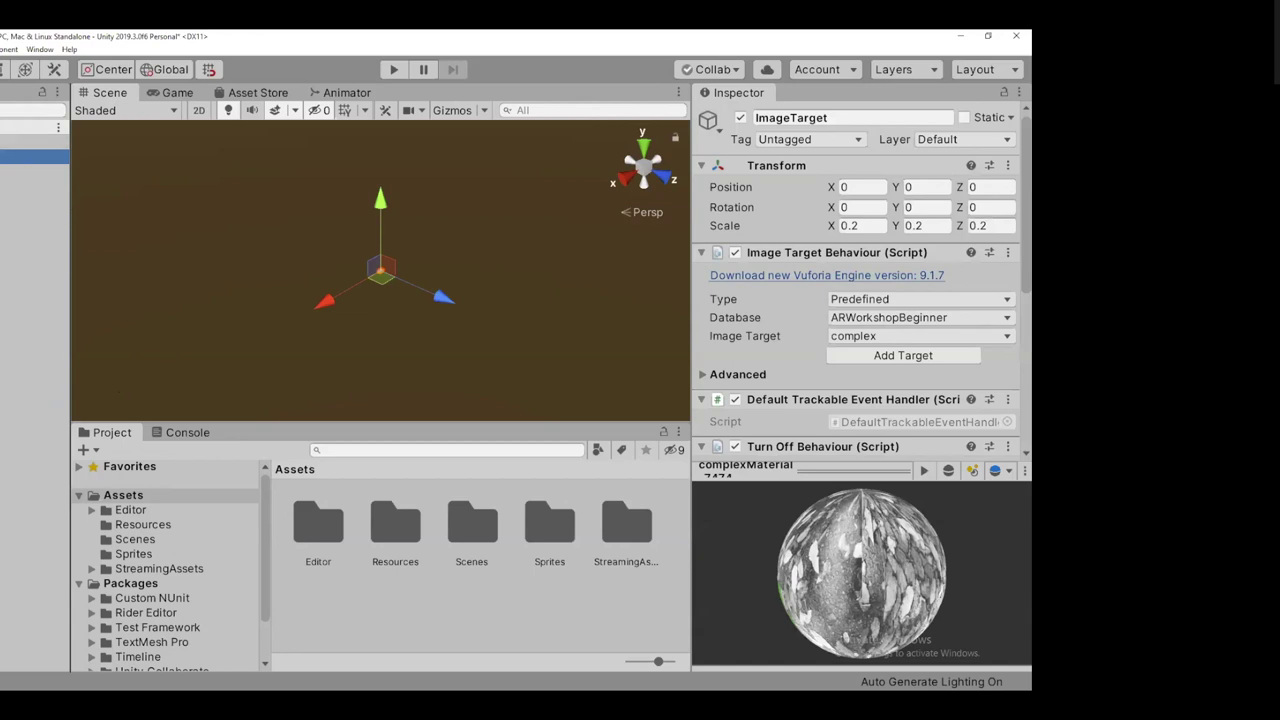
right_click(5, 225)
mouse_move(40, 446)
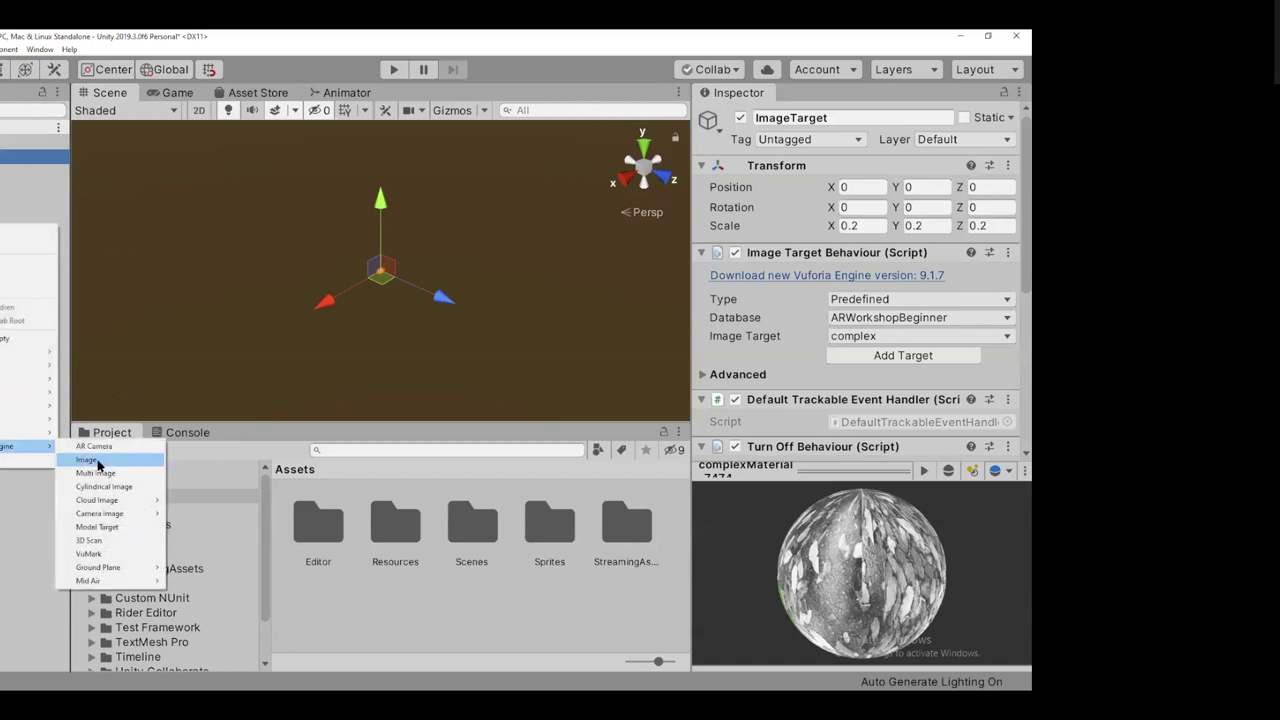
left_click(223, 229)
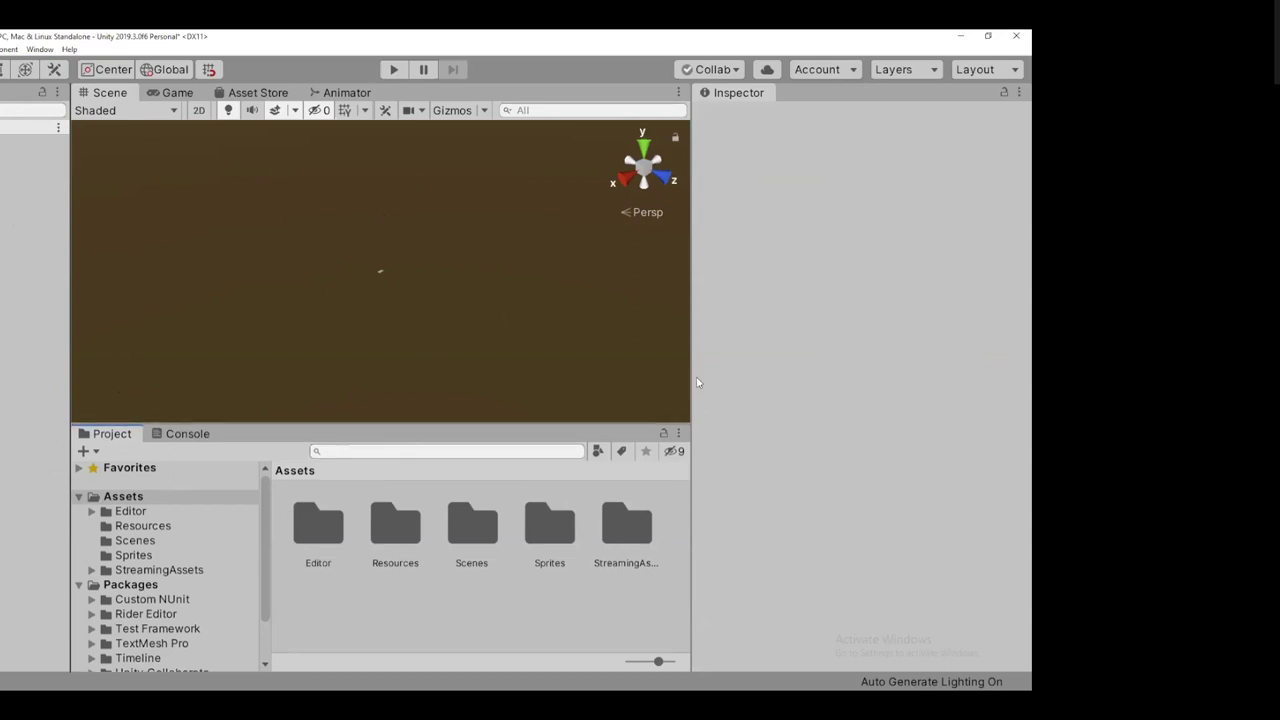
Frame the image target in the scene view and examine it from above along with its Image Target Behaviour settings
left_click_drag(690, 376, 779, 370)
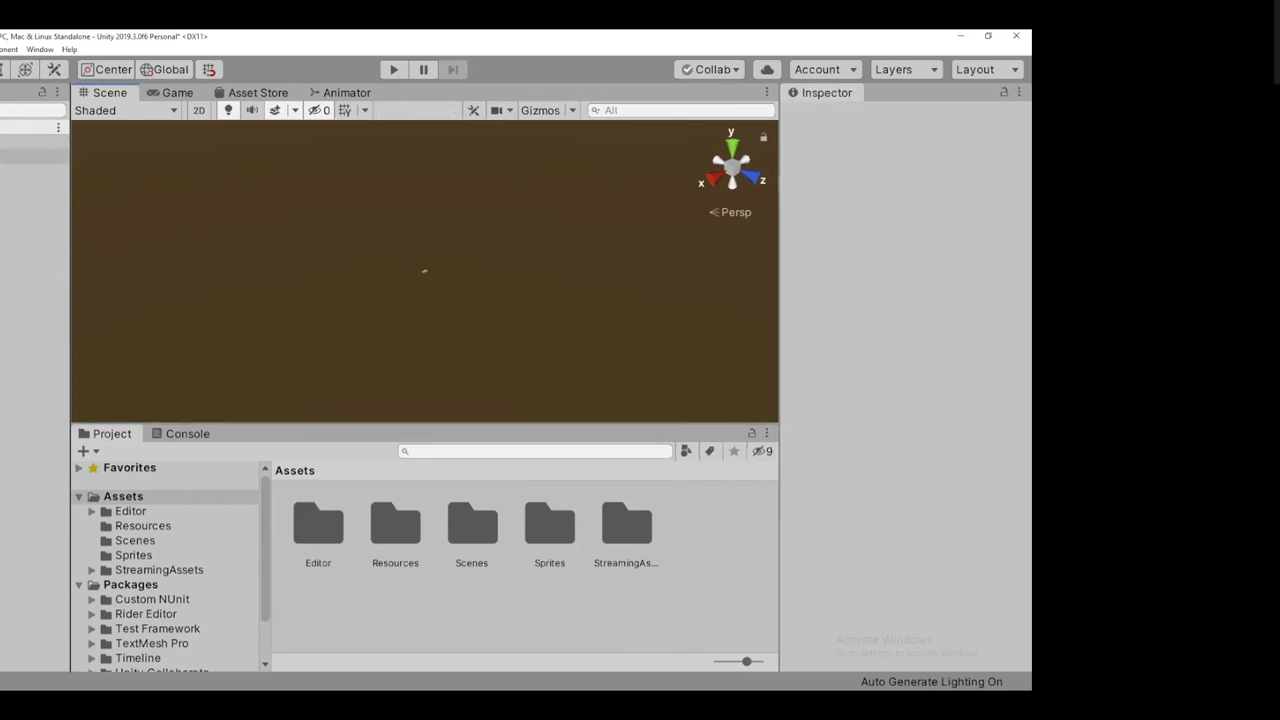
left_click(30, 155)
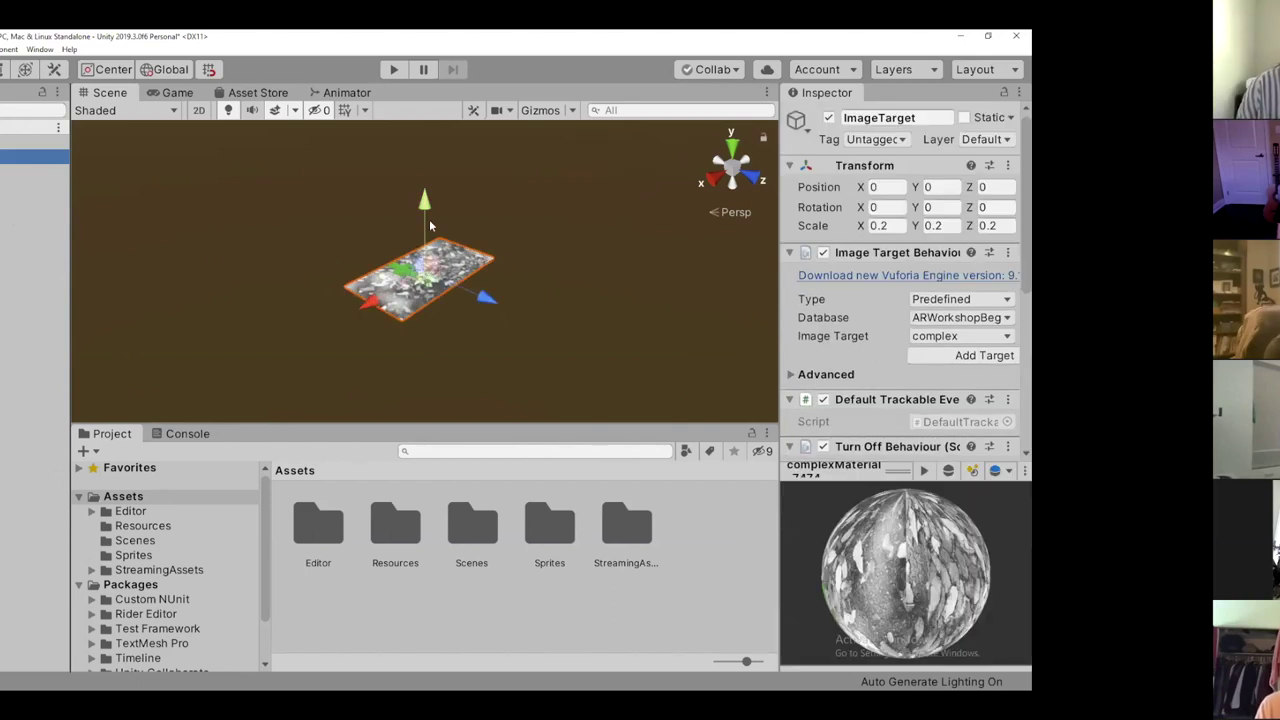
left_click_drag(361, 246, 497, 347, "alt")
left_click_drag(778, 335, 597, 320)
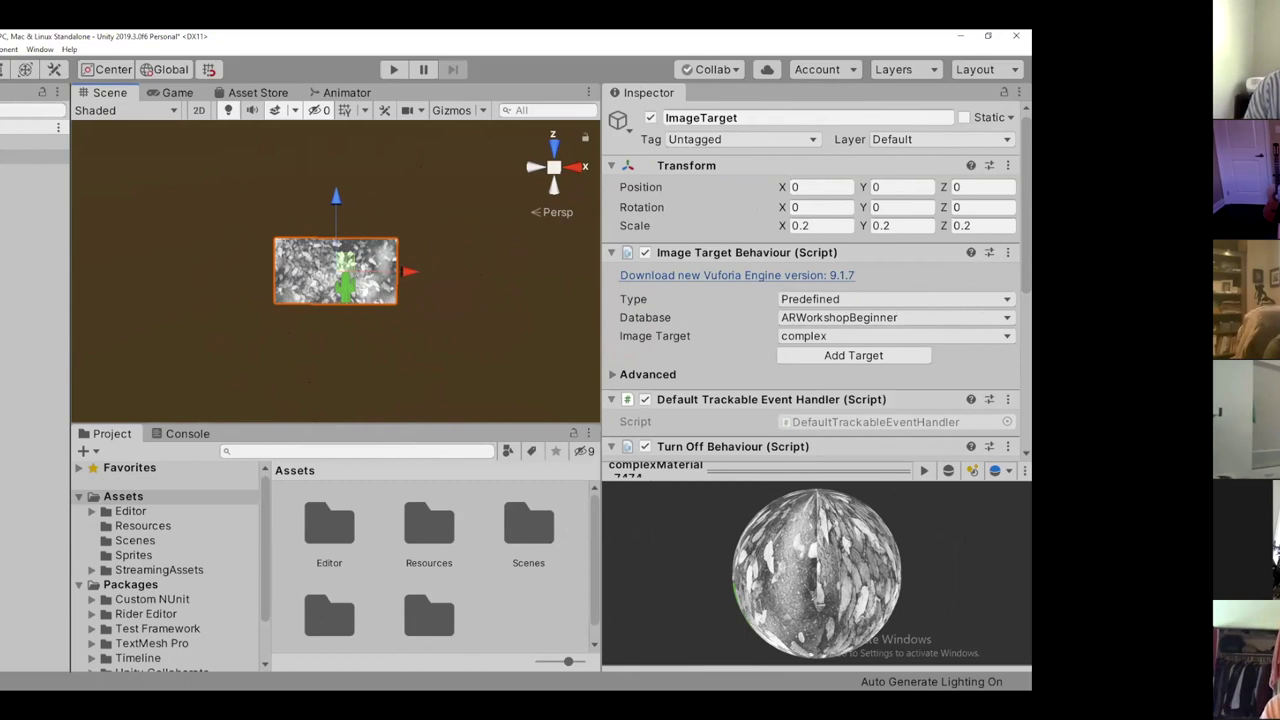
right_click(5, 186)
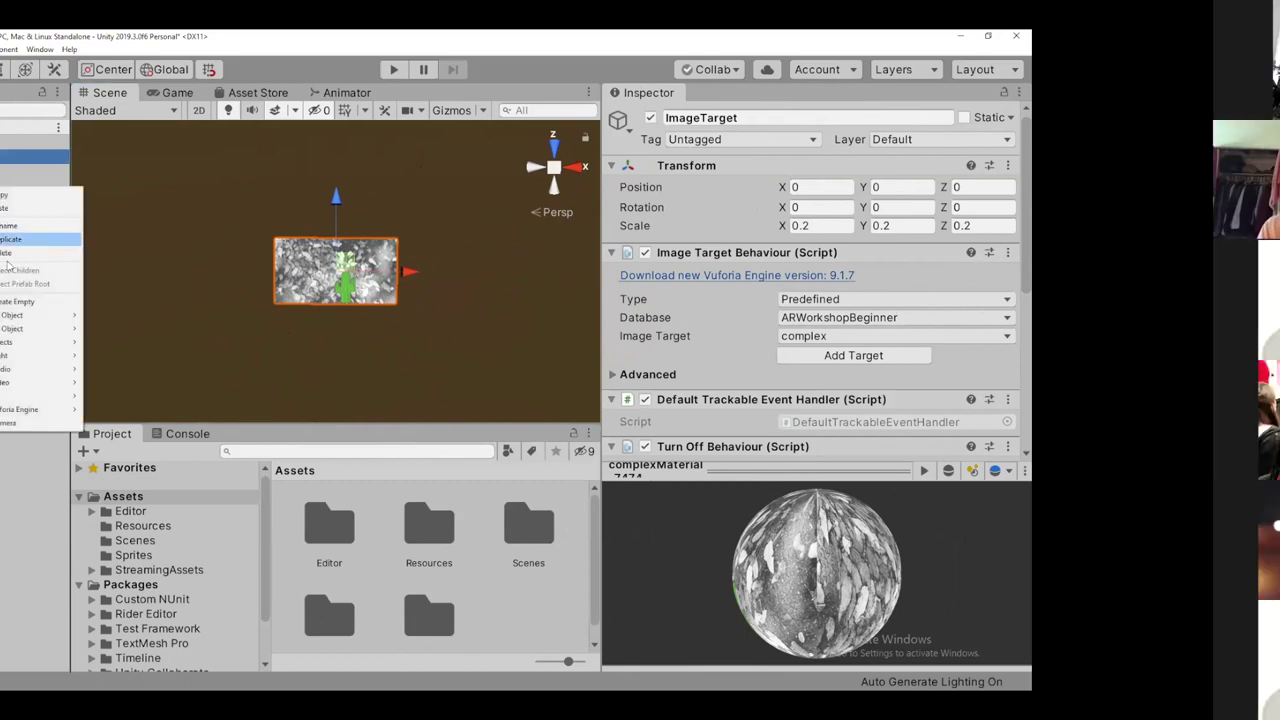
mouse_move(40, 412)
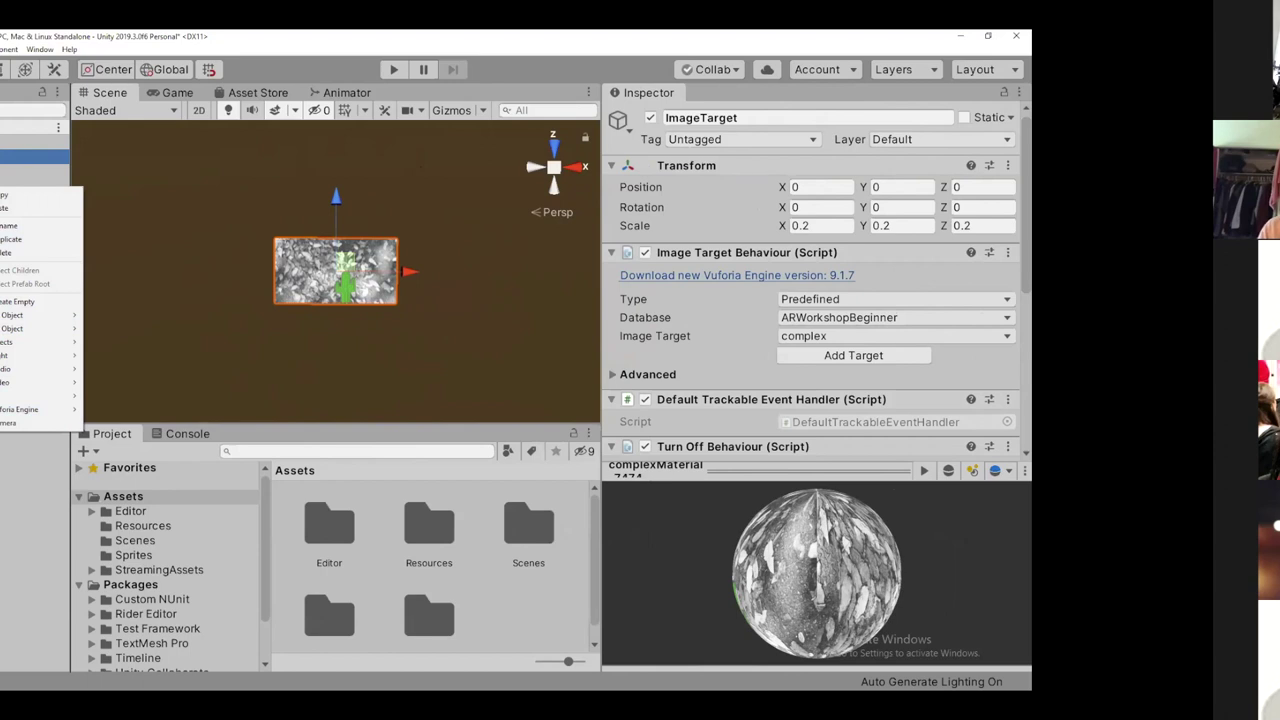
left_click(47, 155)
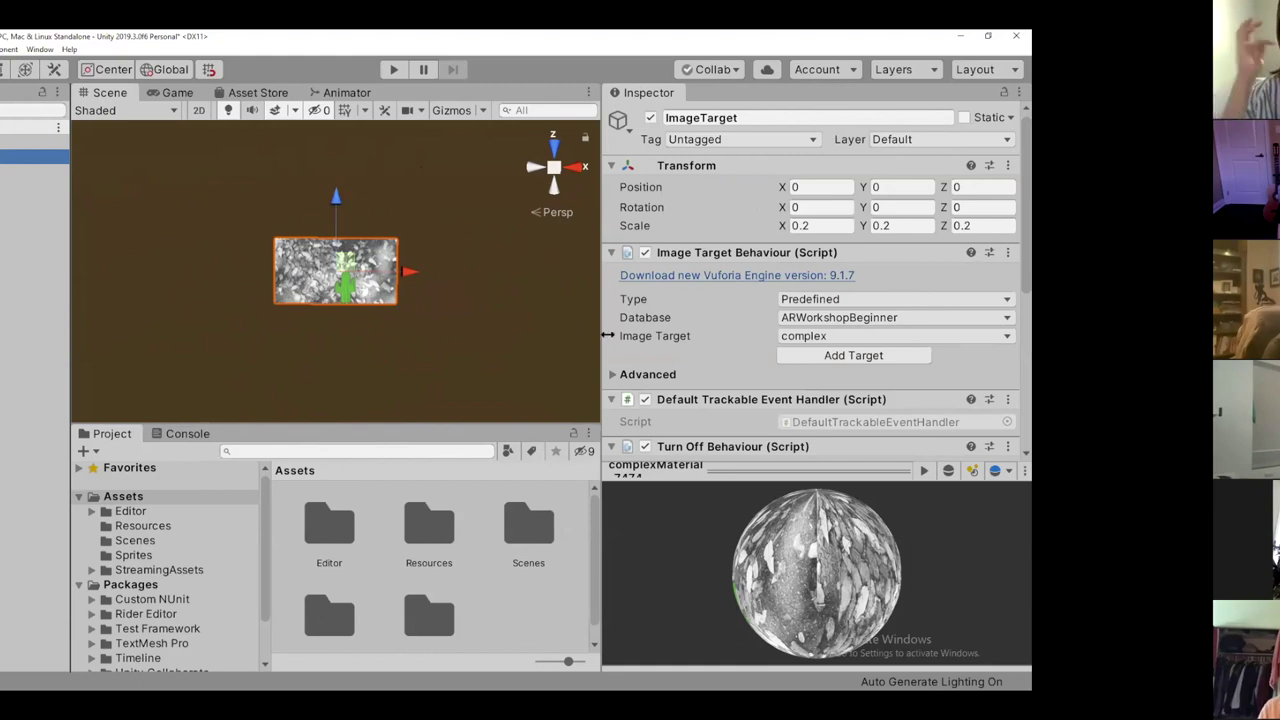
left_click_drag(602, 335, 722, 335)
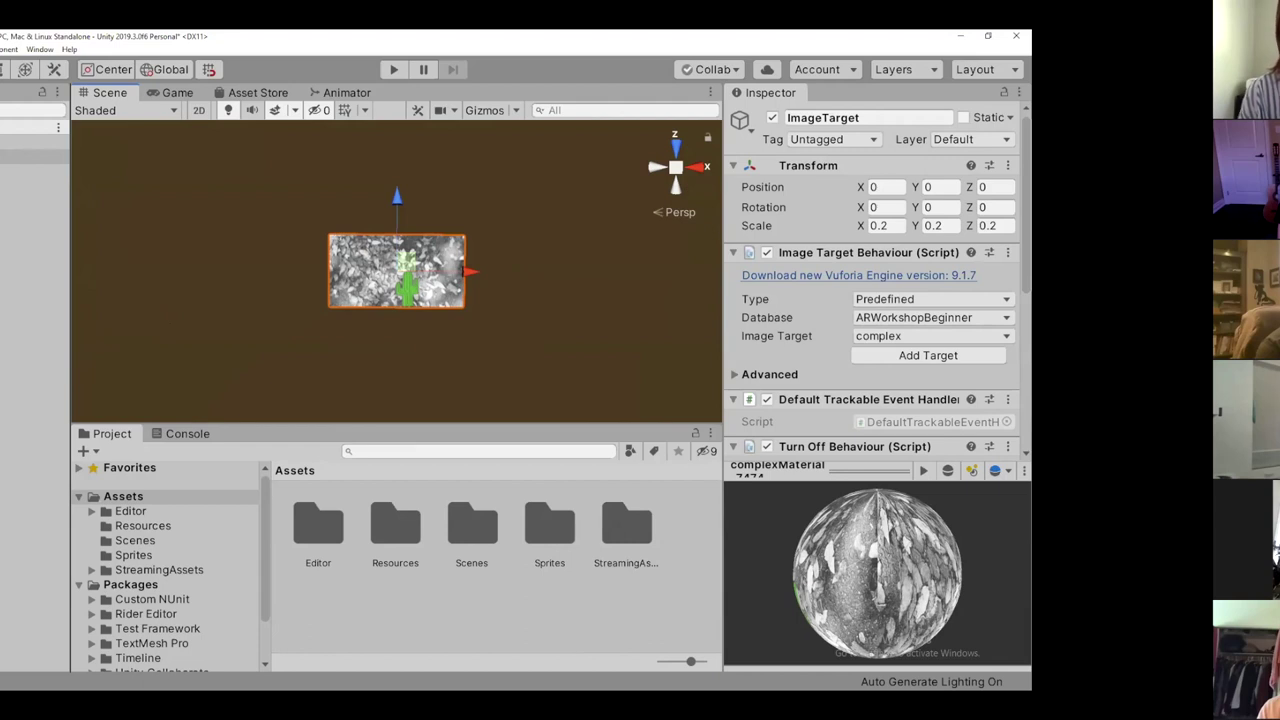
Delete the image target from the scene
right_click(5, 204)
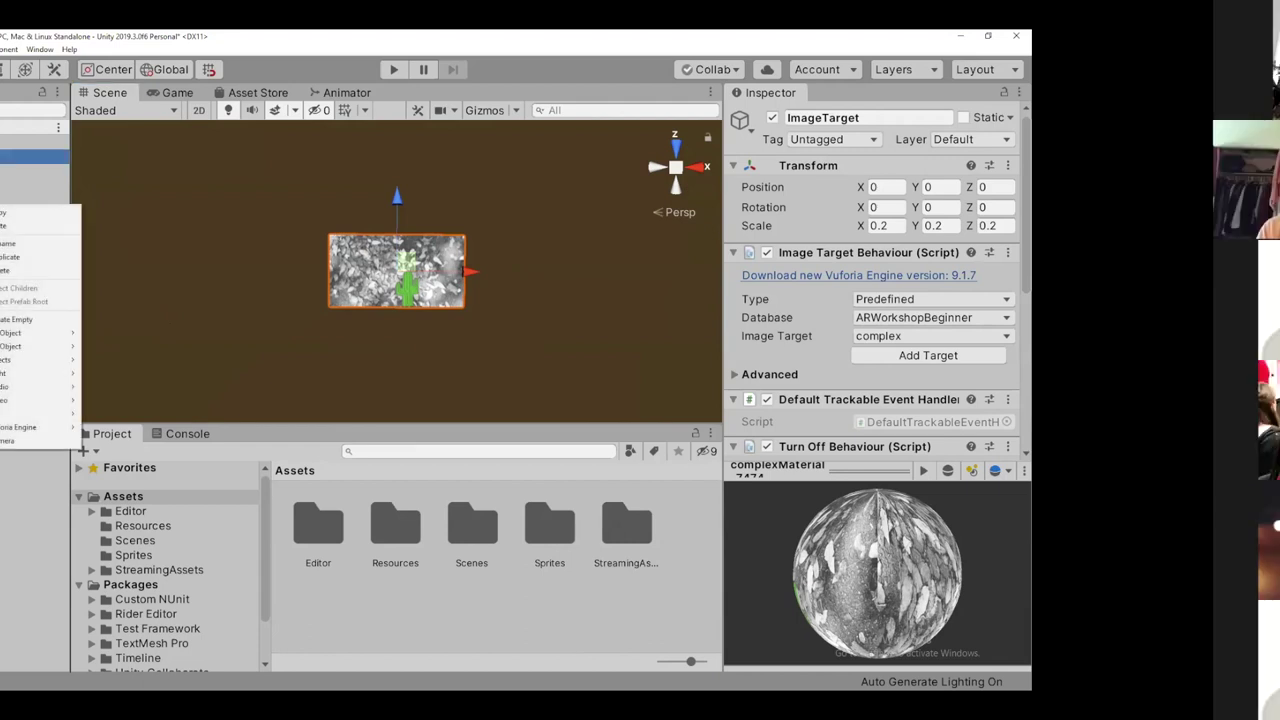
left_click(5, 180)
right_click(5, 156)
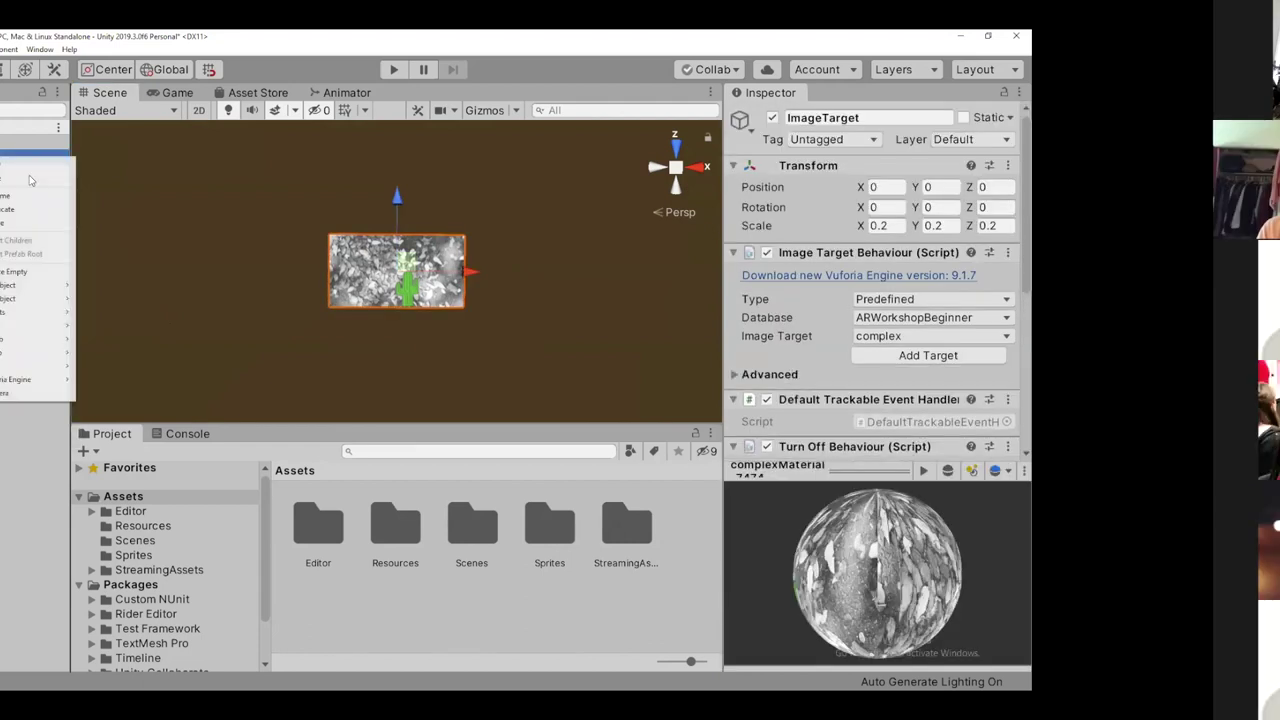
left_click(5, 222)
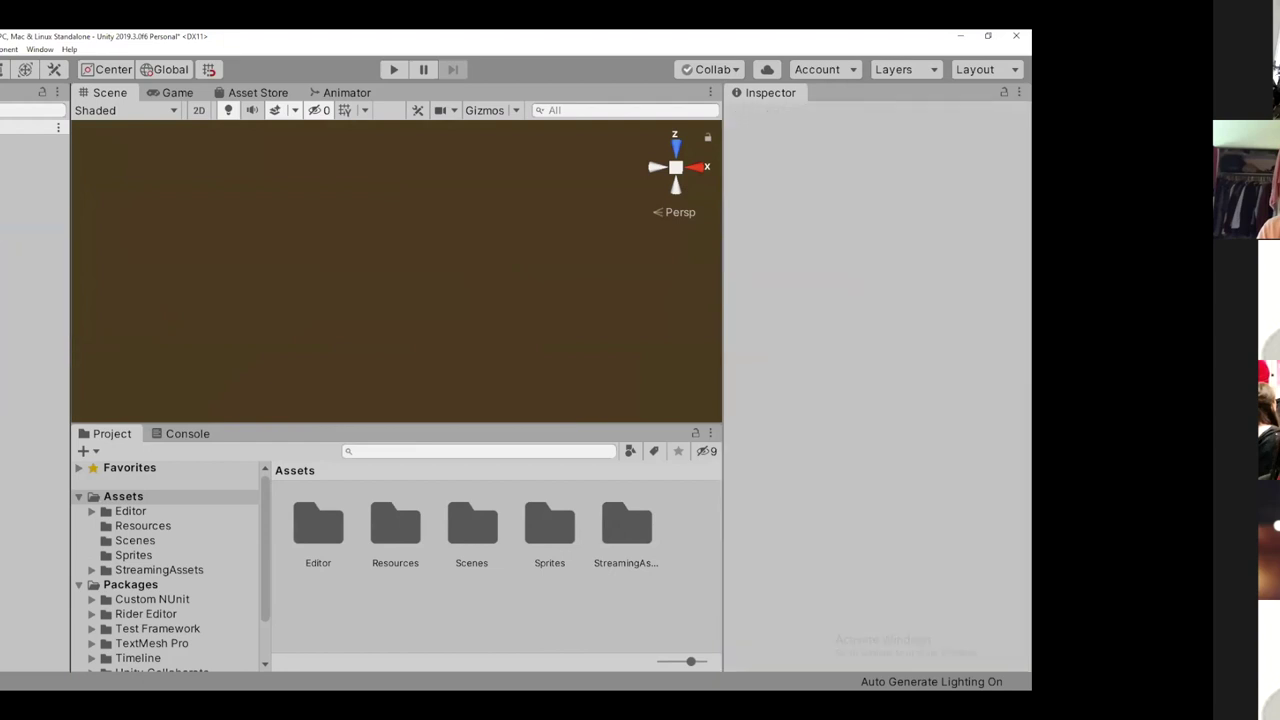
Insert a new Vuforia Engine image target in the scene, using the complex image from the ARWorkshopBeginner database
right_click(5, 165)
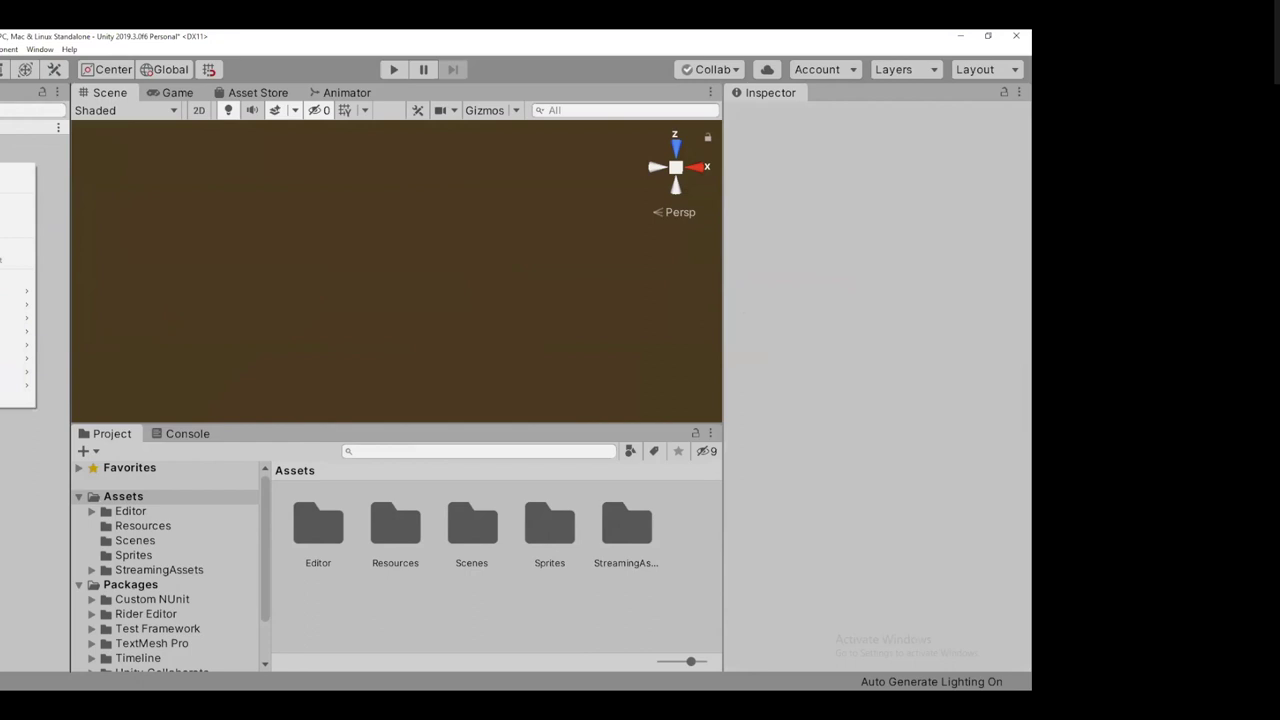
left_click(16, 432)
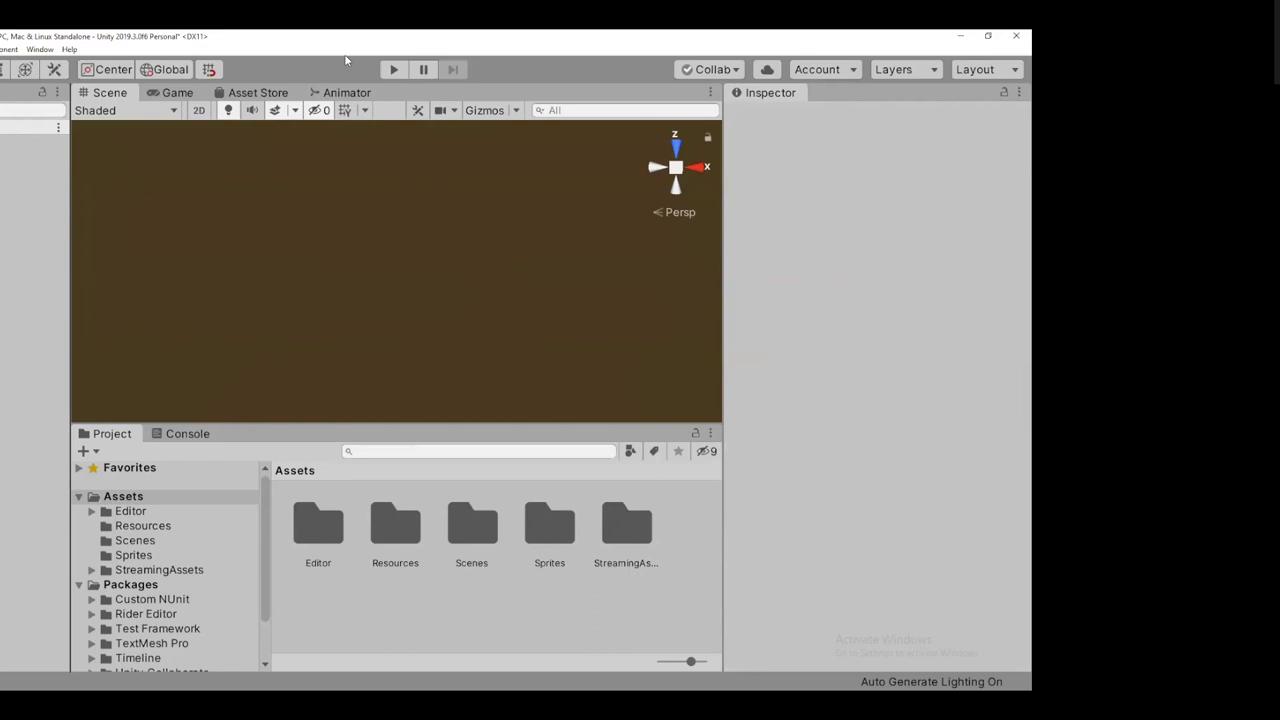
left_click_drag(45, 120, 3, 686)
mouse_move(5, 66)
left_mouse_down()
mouse_move(42, 64)
mouse_move(46, 155)
left_mouse_up()
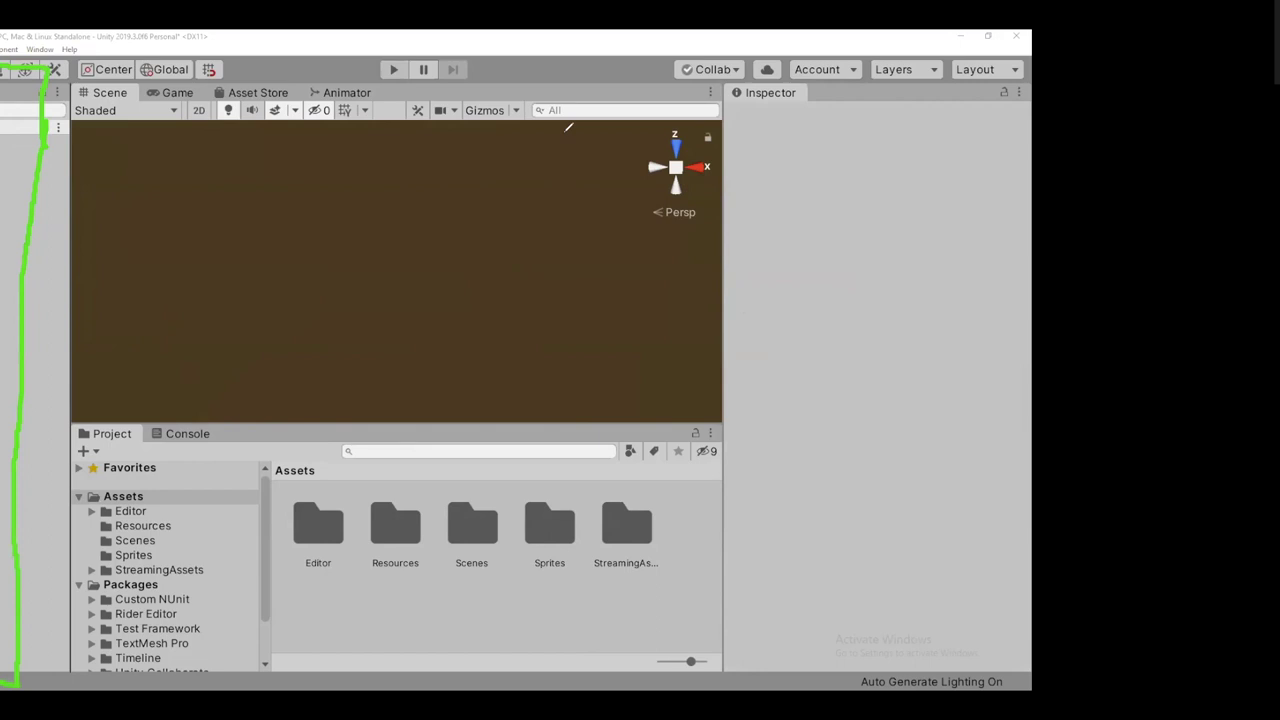
right_click(2, 204)
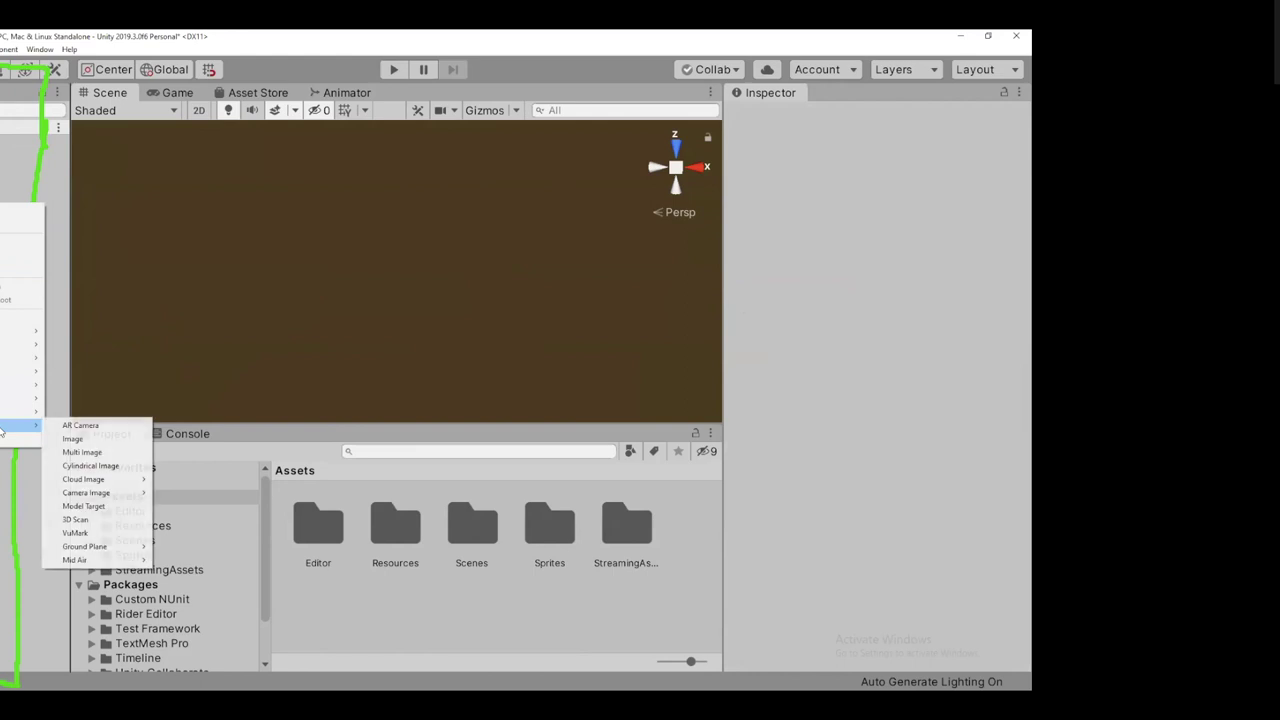
left_click(88, 441)
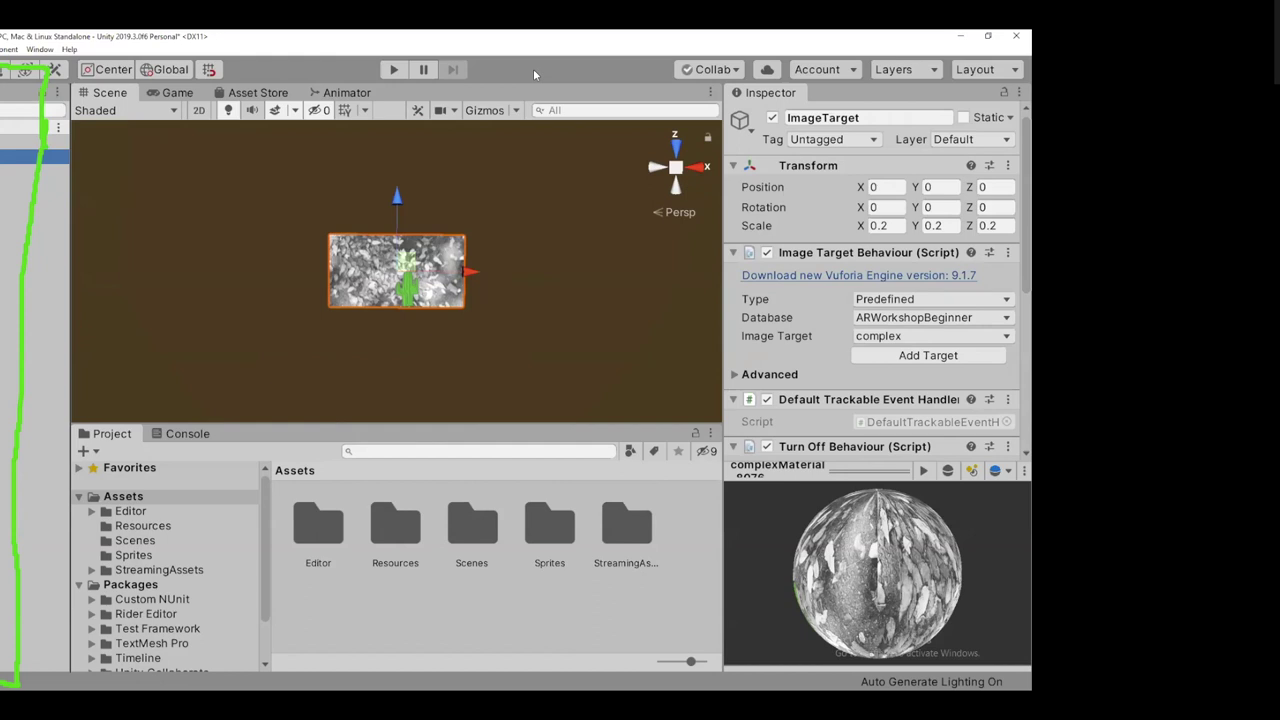
key("Escape")
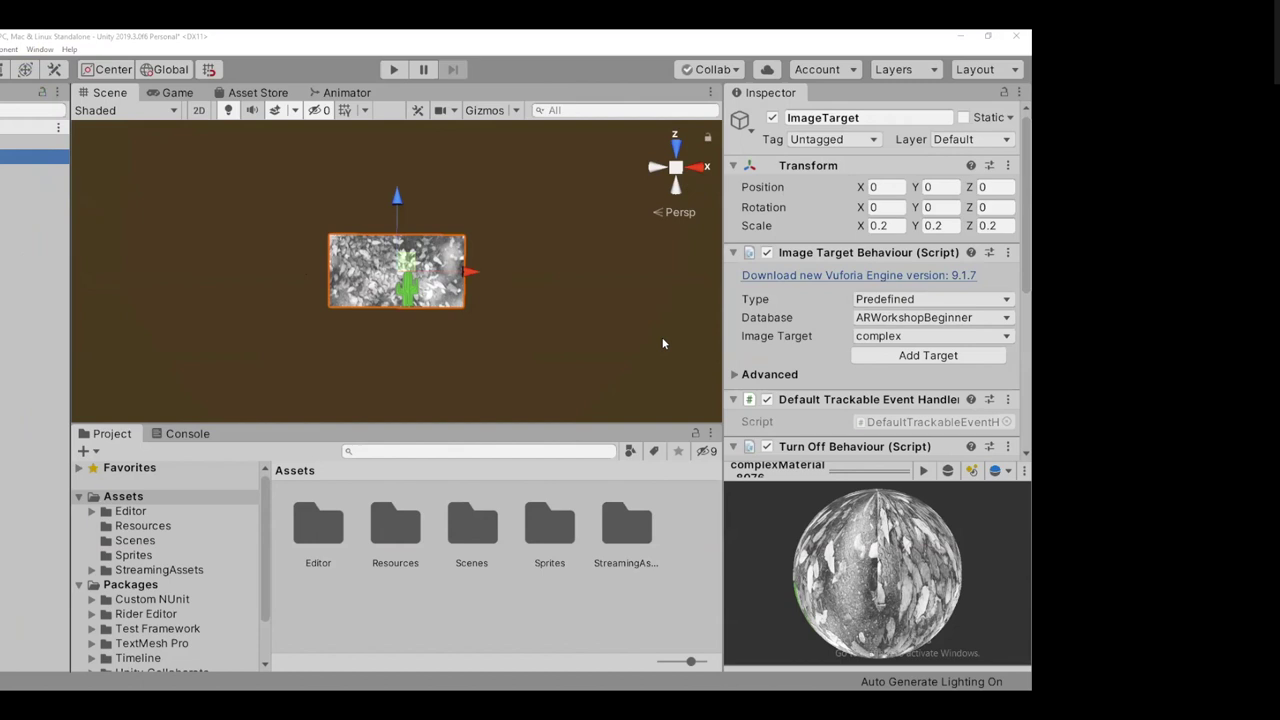
Focus the scene view on the new image target and examine it from several angles and distances
left_click(587, 284)
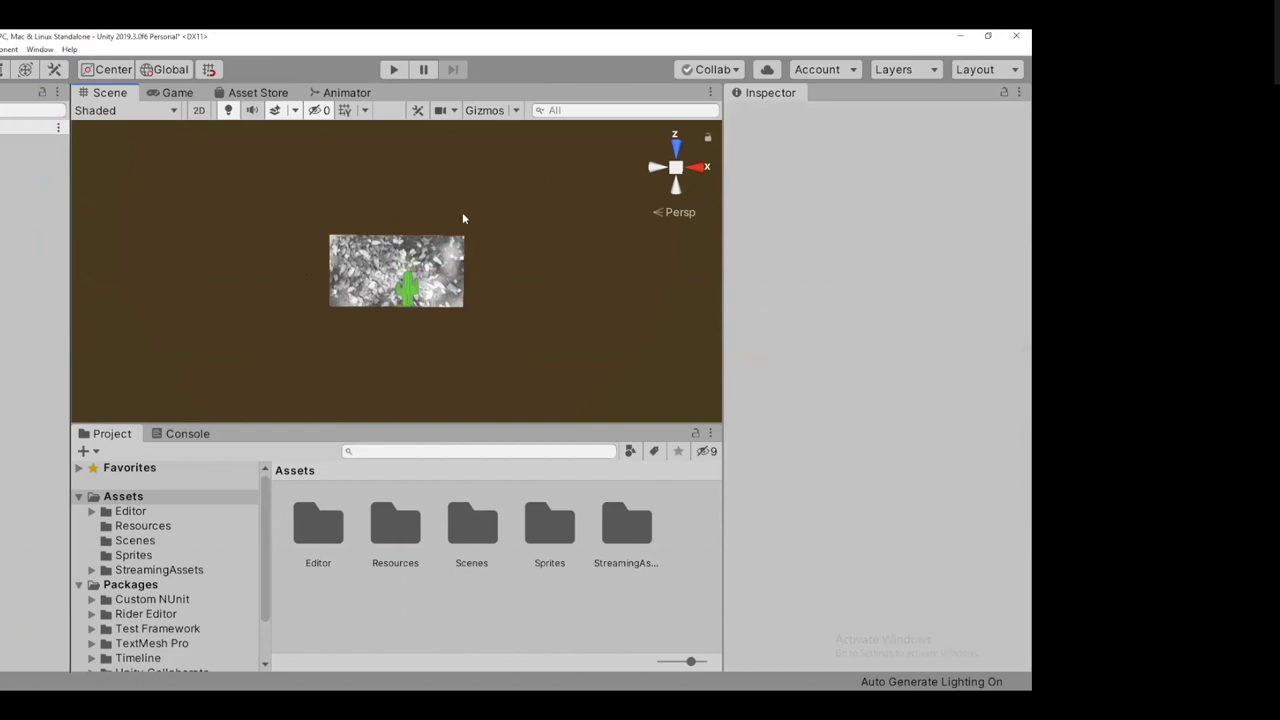
left_click_drag(466, 209, 566, 160, "alt")
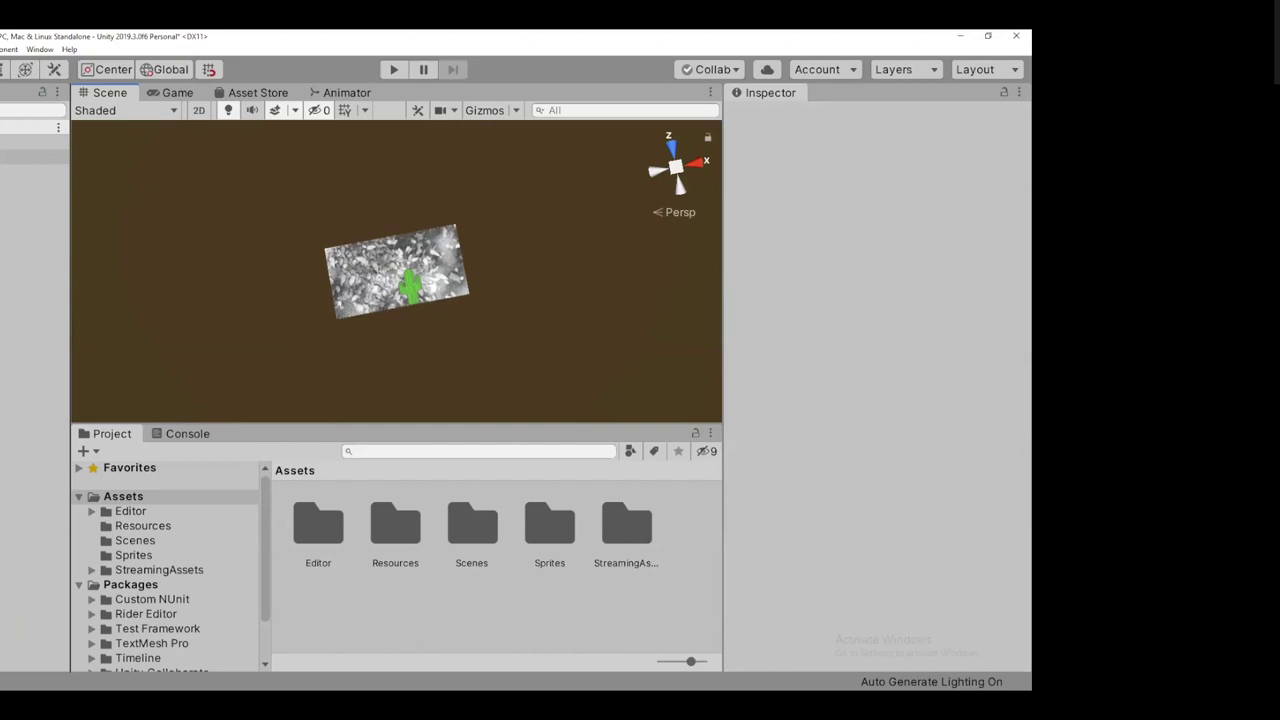
left_click(30, 156)
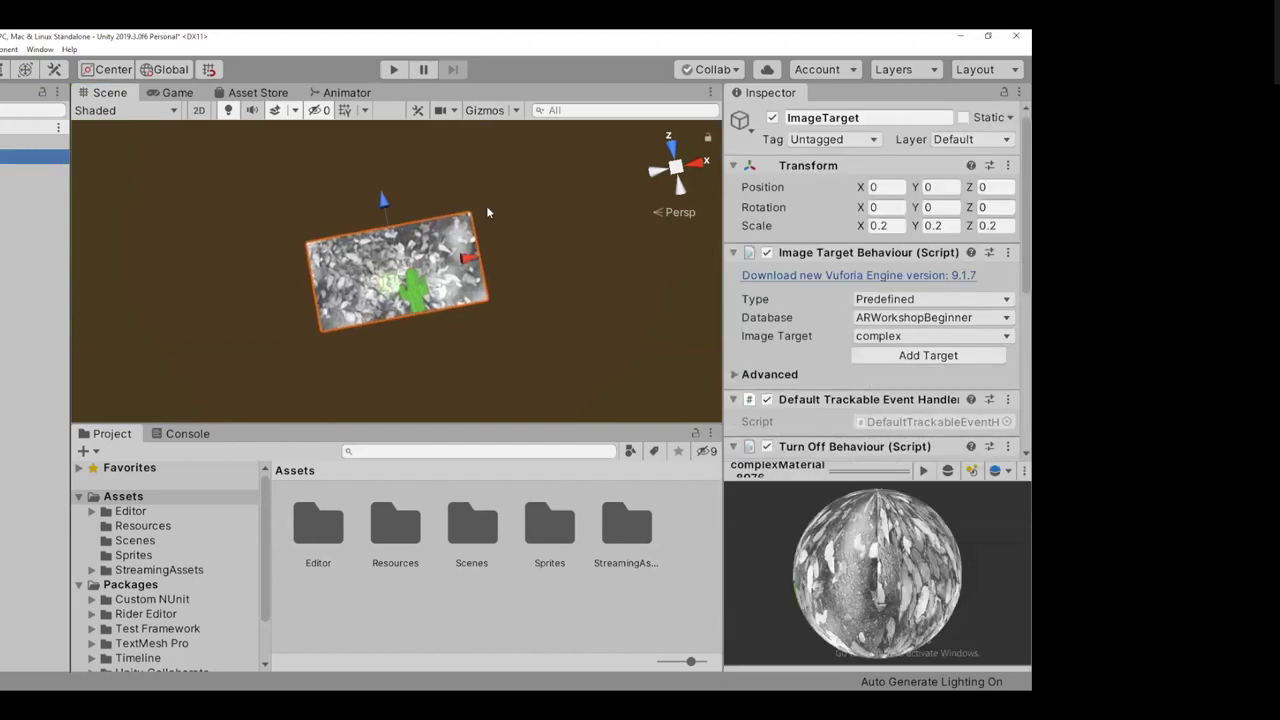
scroll(545, 200, "down", 1)
scroll(551, 123, "down", 5)
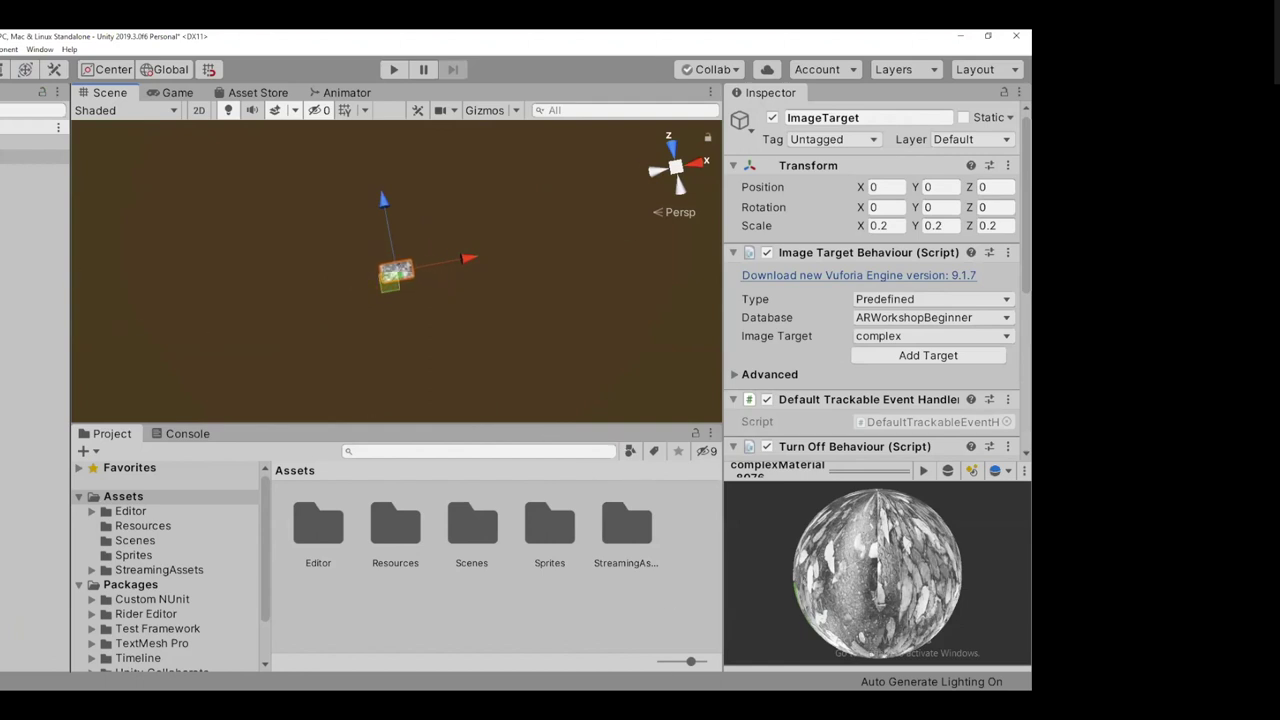
double_click(30, 156)
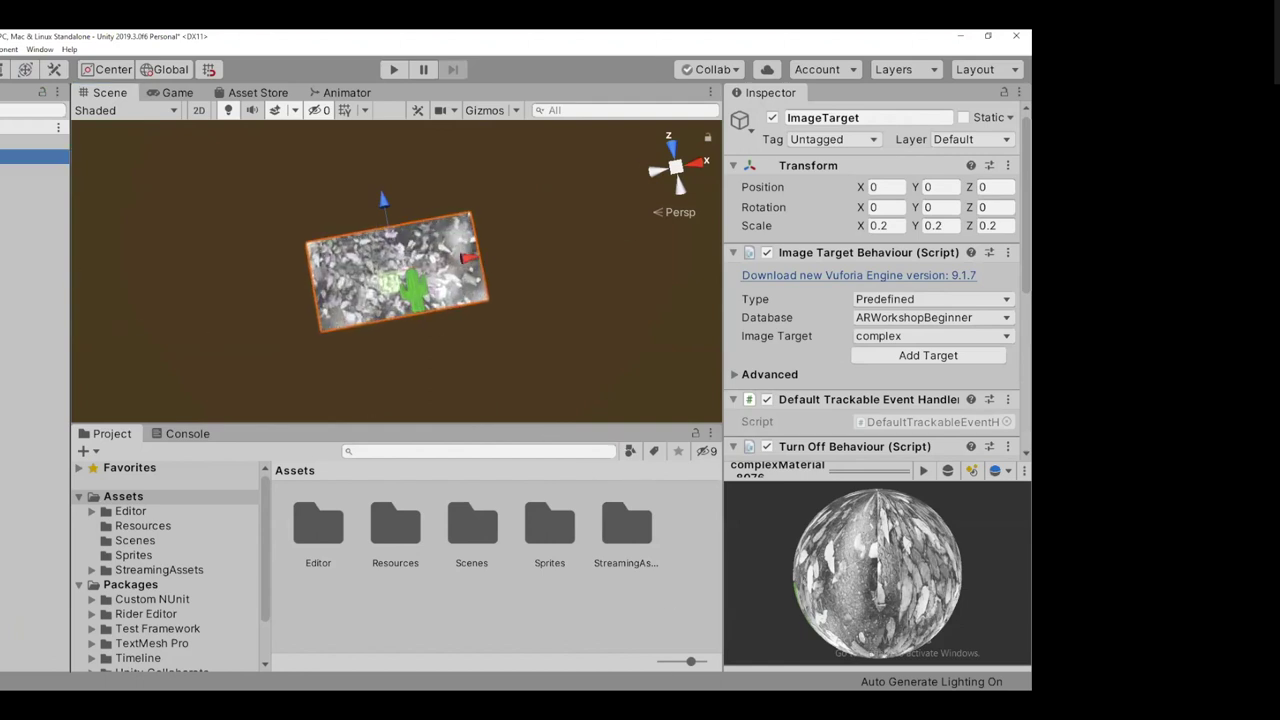
left_click_drag(552, 334, 580, 301, "alt")
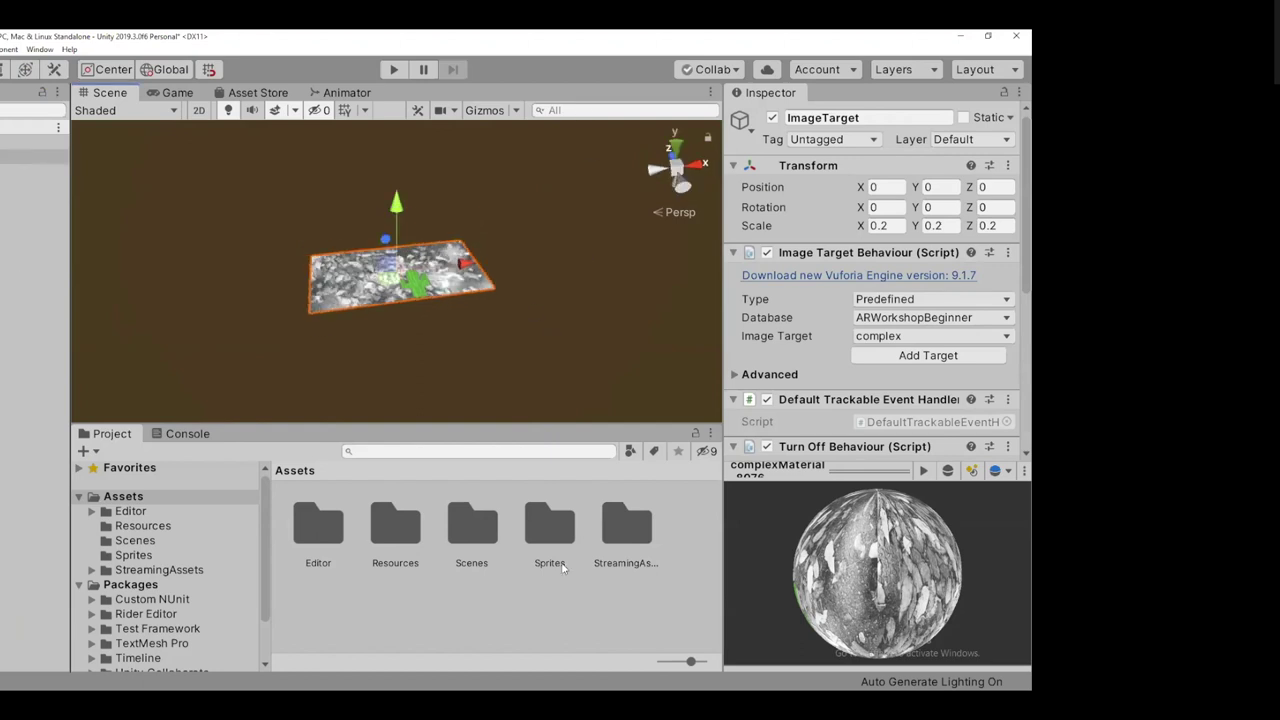
left_click_drag(470, 180, 470, 300, "alt")
scroll(457, 323, "down", 5)
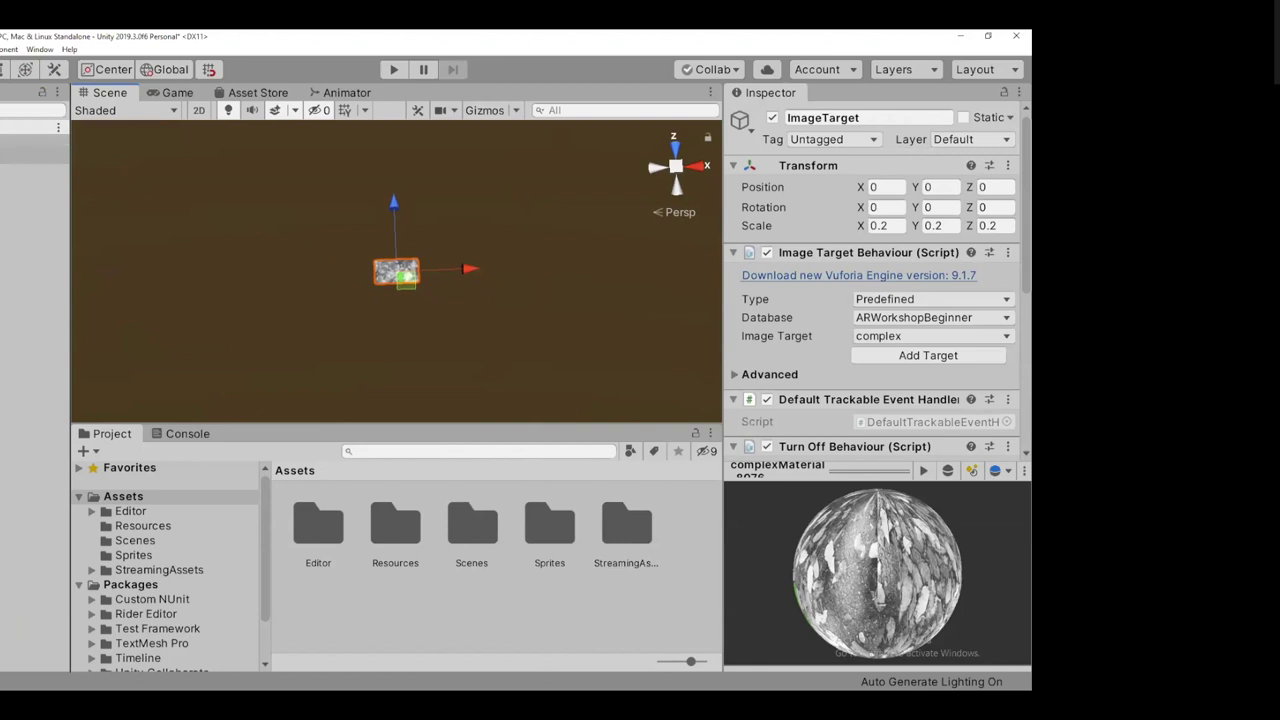
Frame the image target in the scene view and widen the Inspector to show its settings
double_click(35, 156)
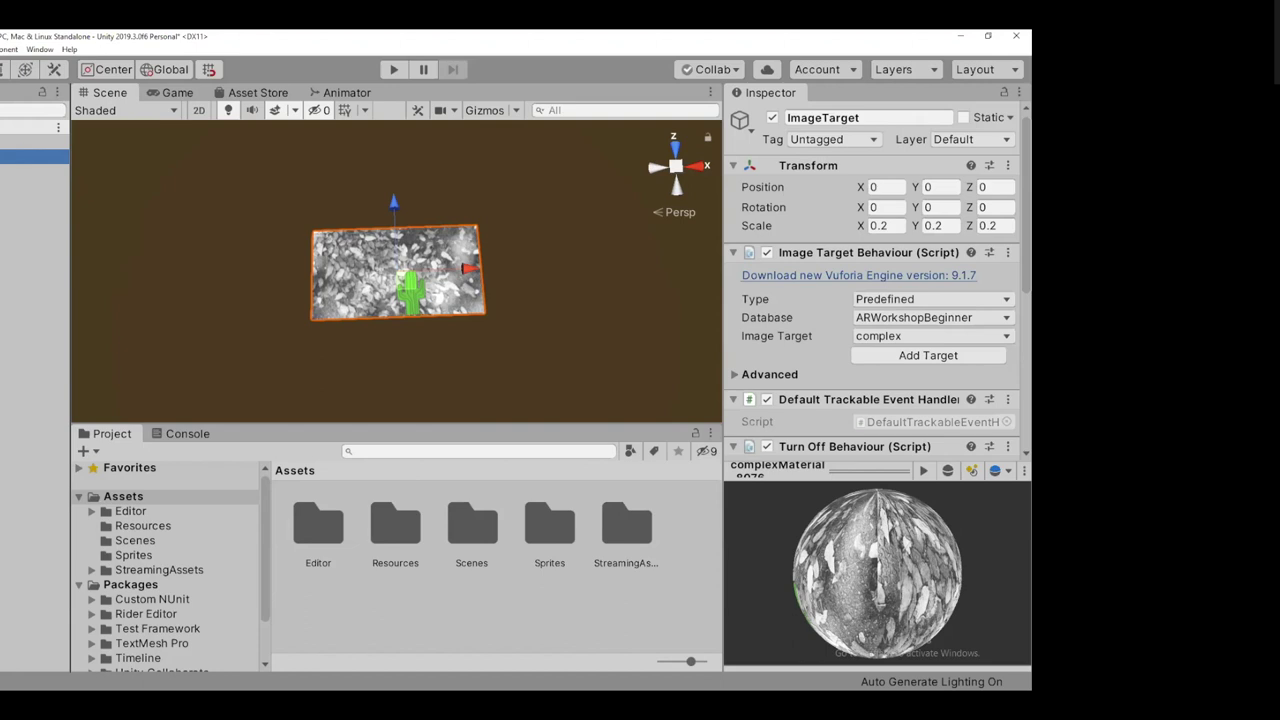
key("ctrl+shift+d")
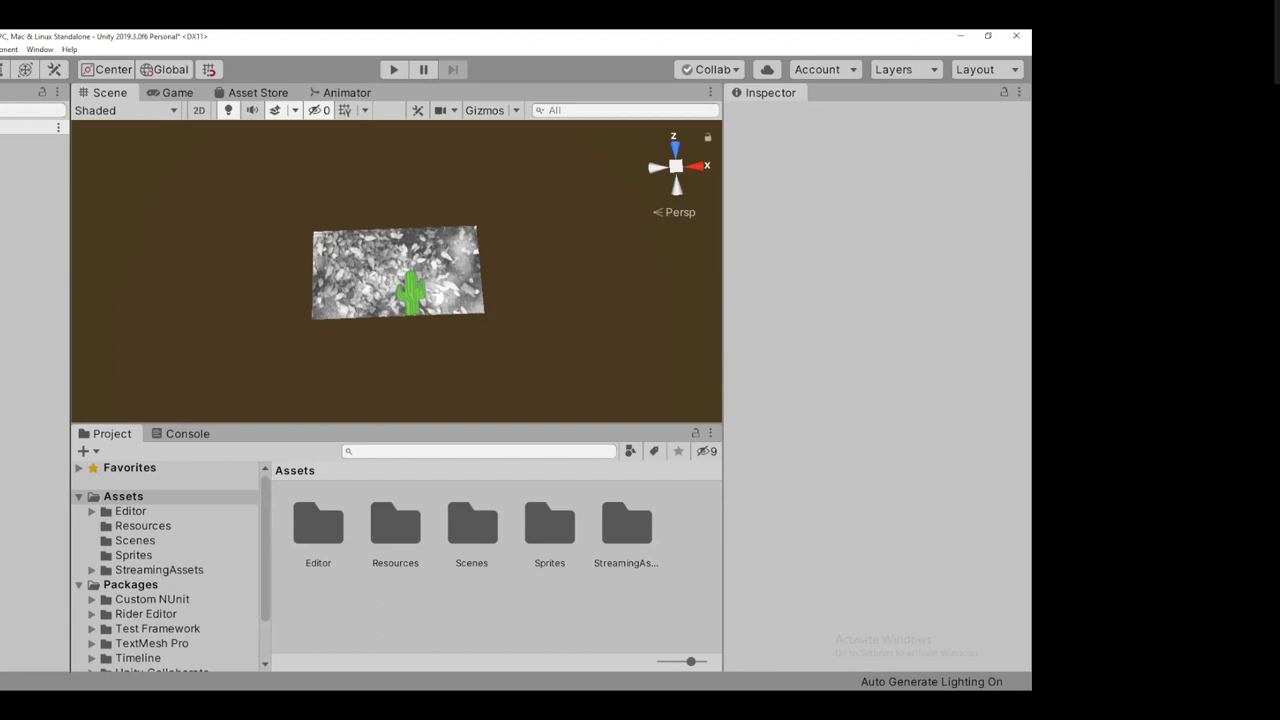
left_click(35, 157)
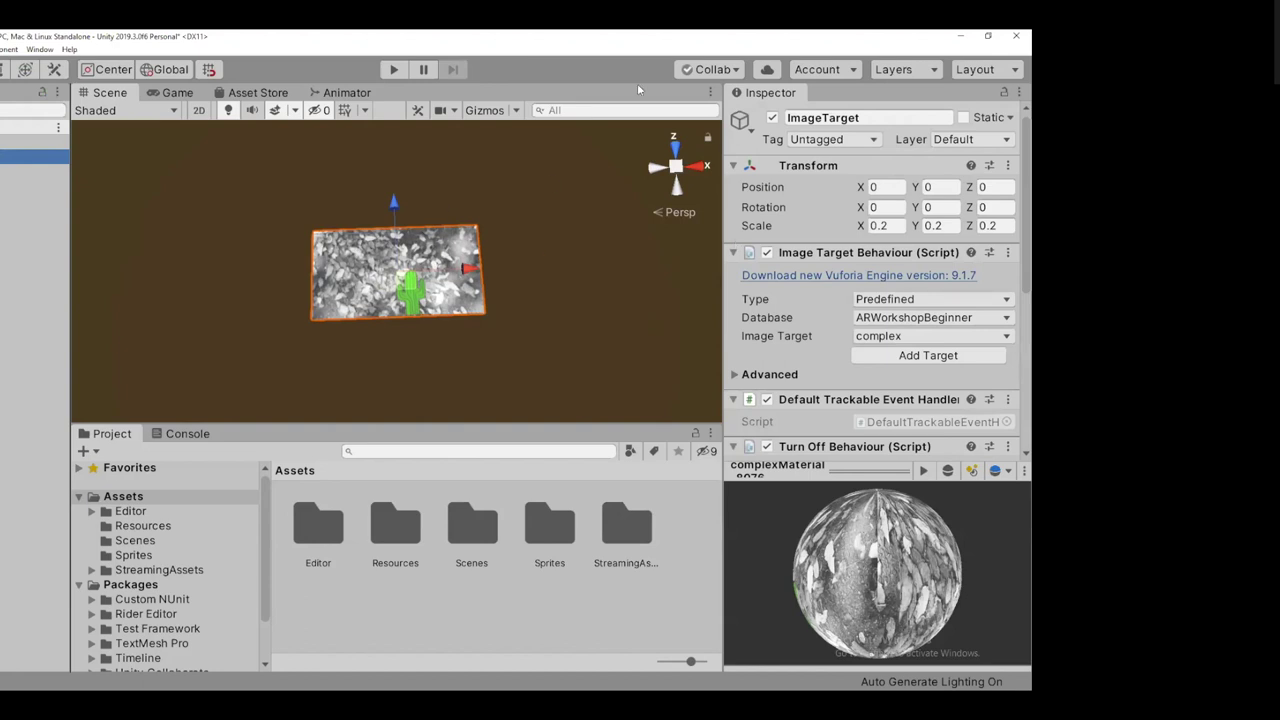
left_click_drag(723, 289, 478, 289)
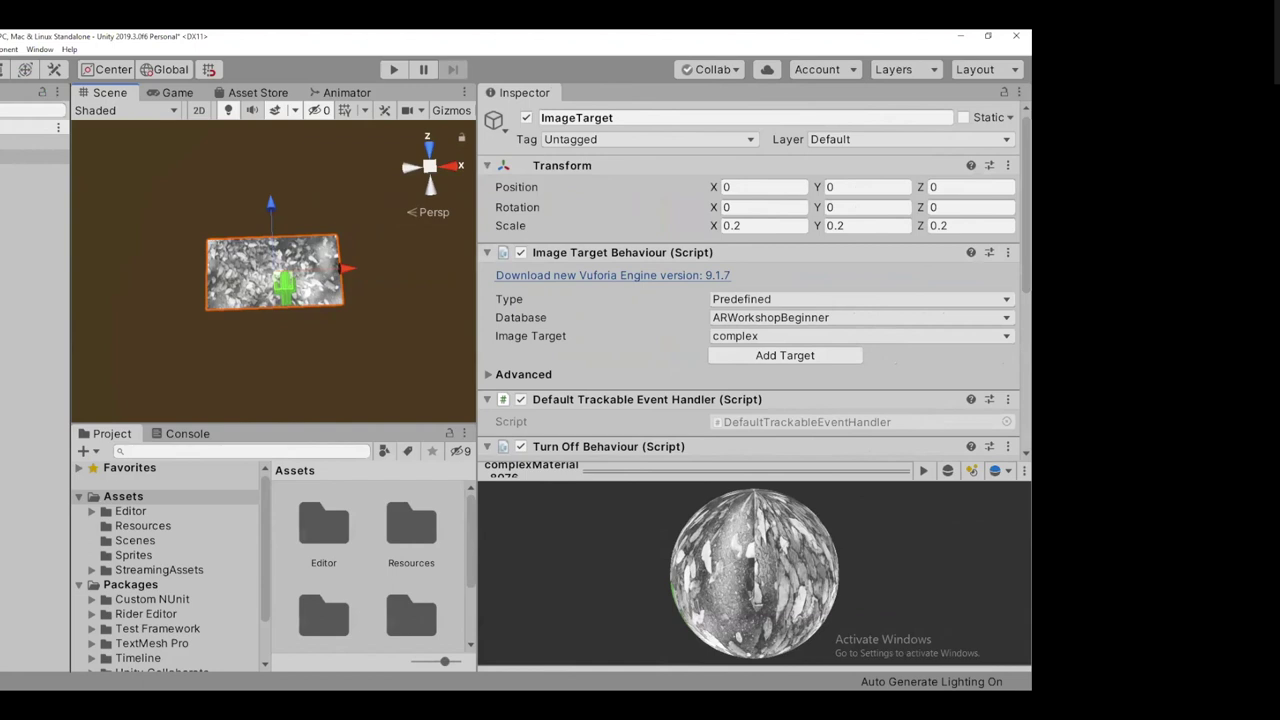
left_click(35, 156)
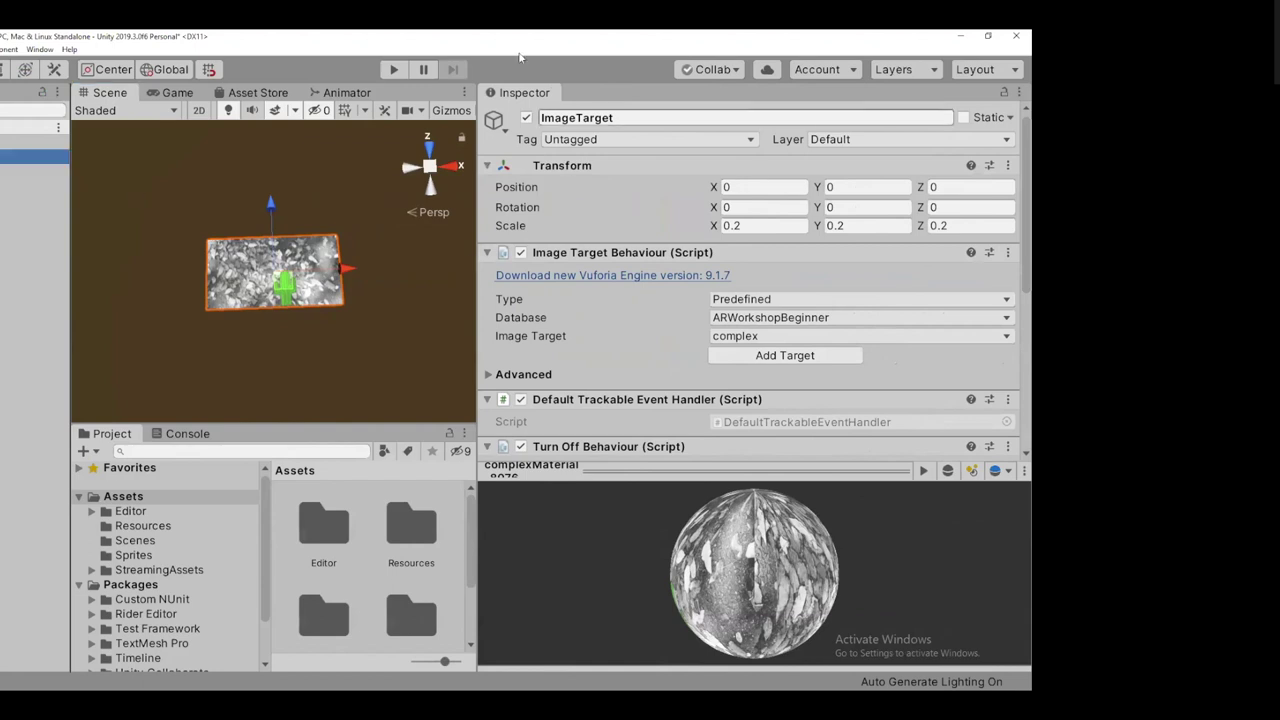
Collapse the material preview and all of the image target's components except Image Target Behaviour
left_click(766, 463)
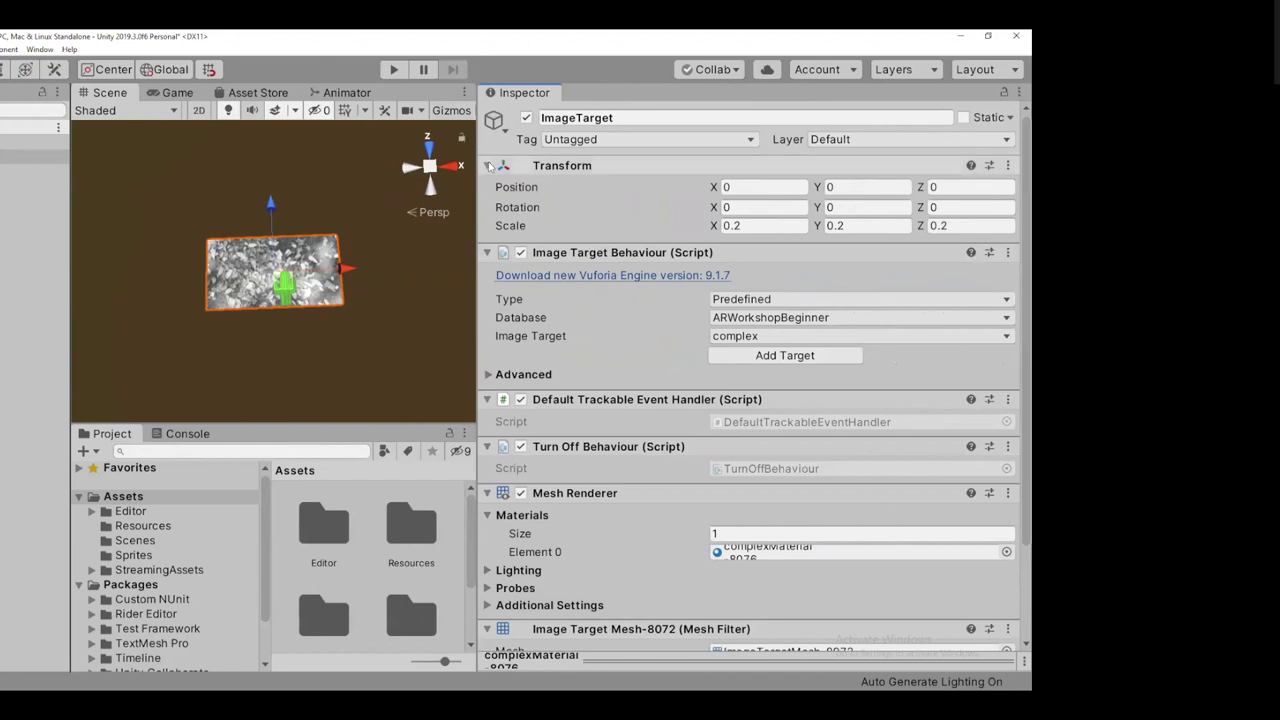
left_click(489, 166)
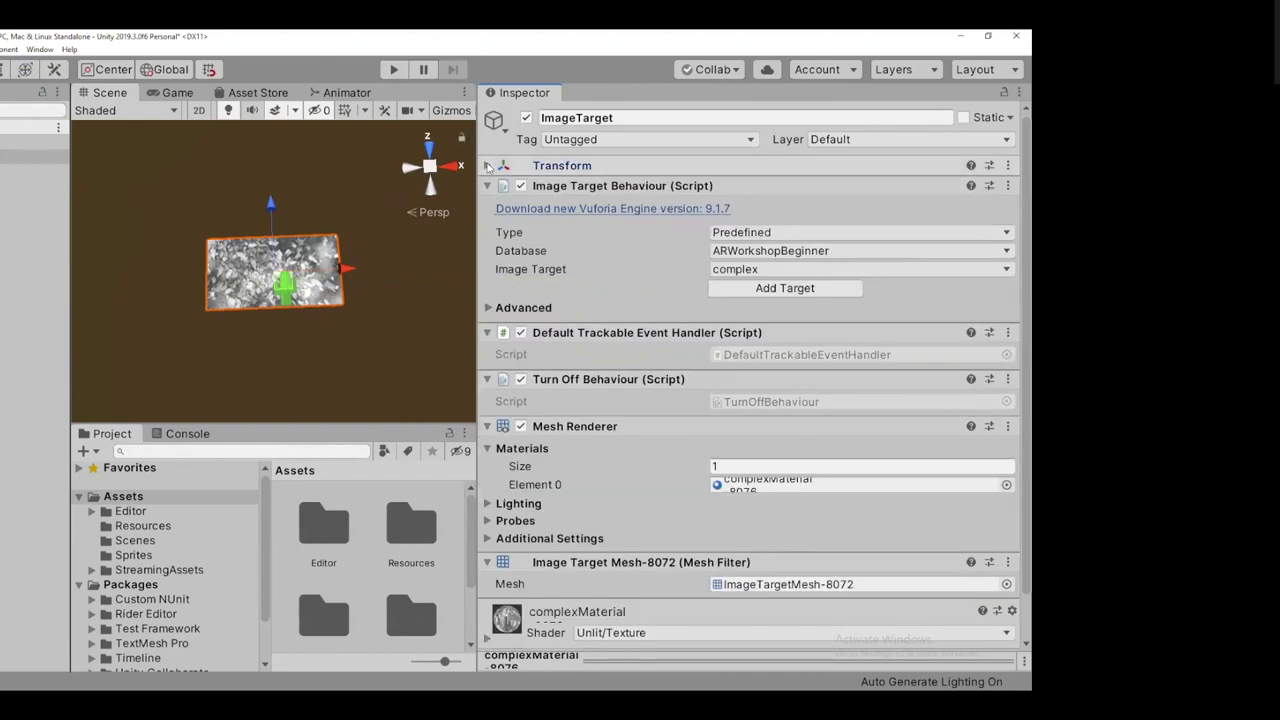
left_click(489, 334)
left_click(487, 353)
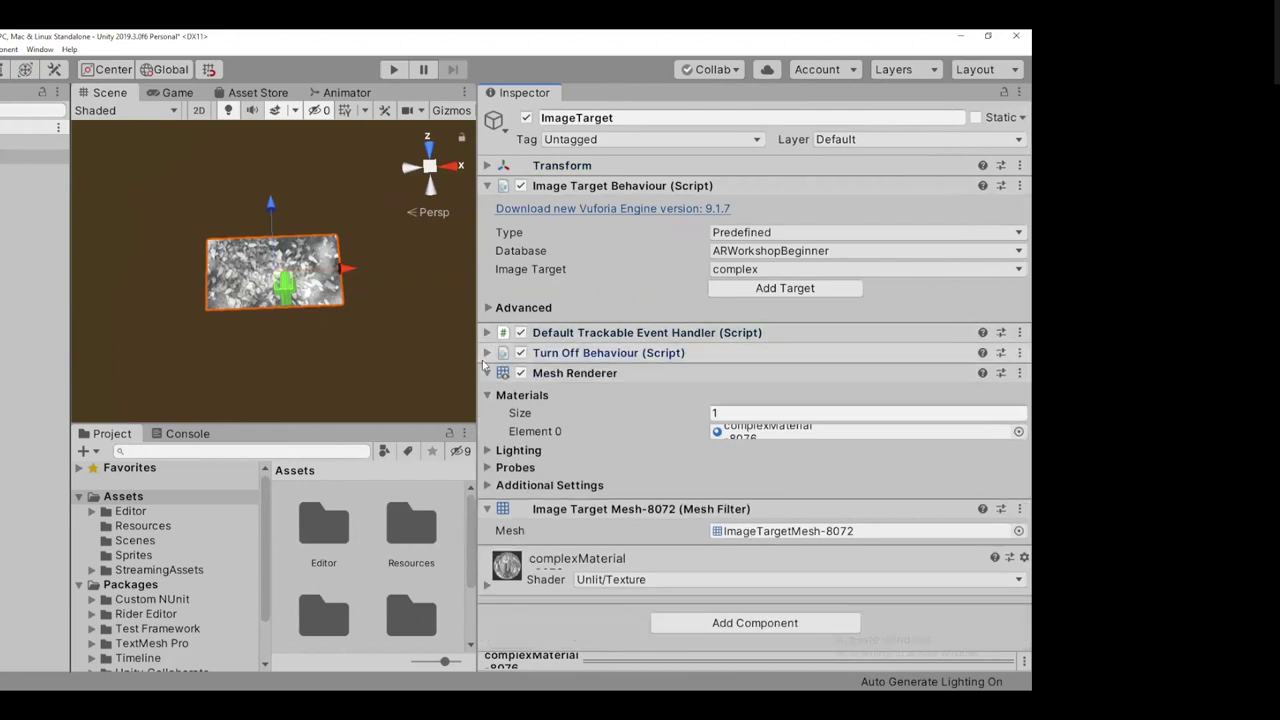
left_click(487, 373)
left_click(487, 393)
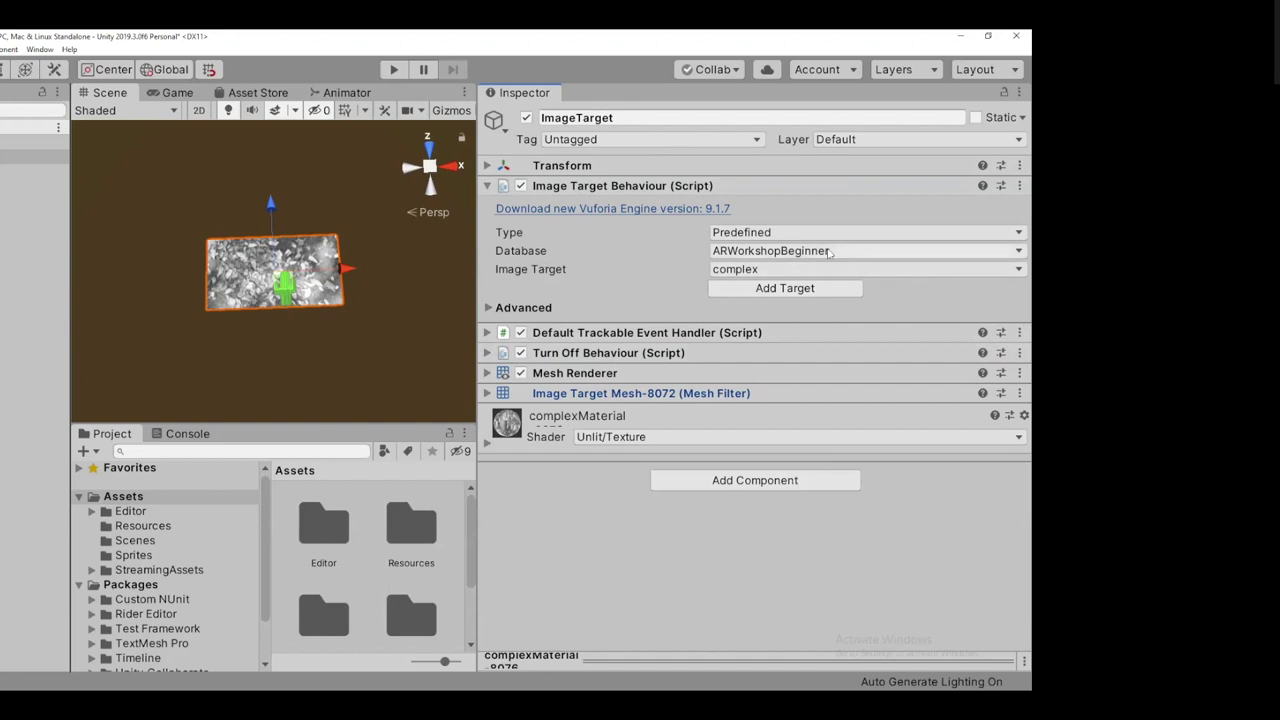
Keep the ARWorkshopBeginner database and compare its simple and complex images on the image target, ending on complex
left_click(743, 252)
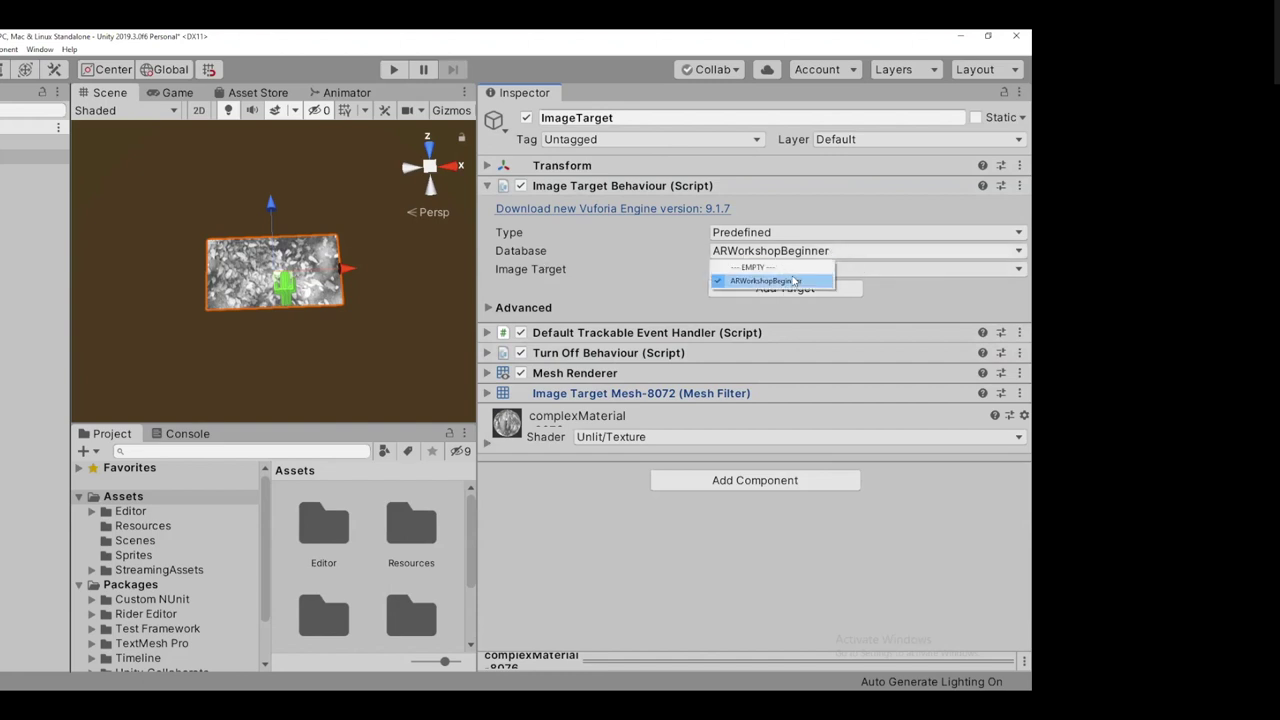
left_click(795, 281)
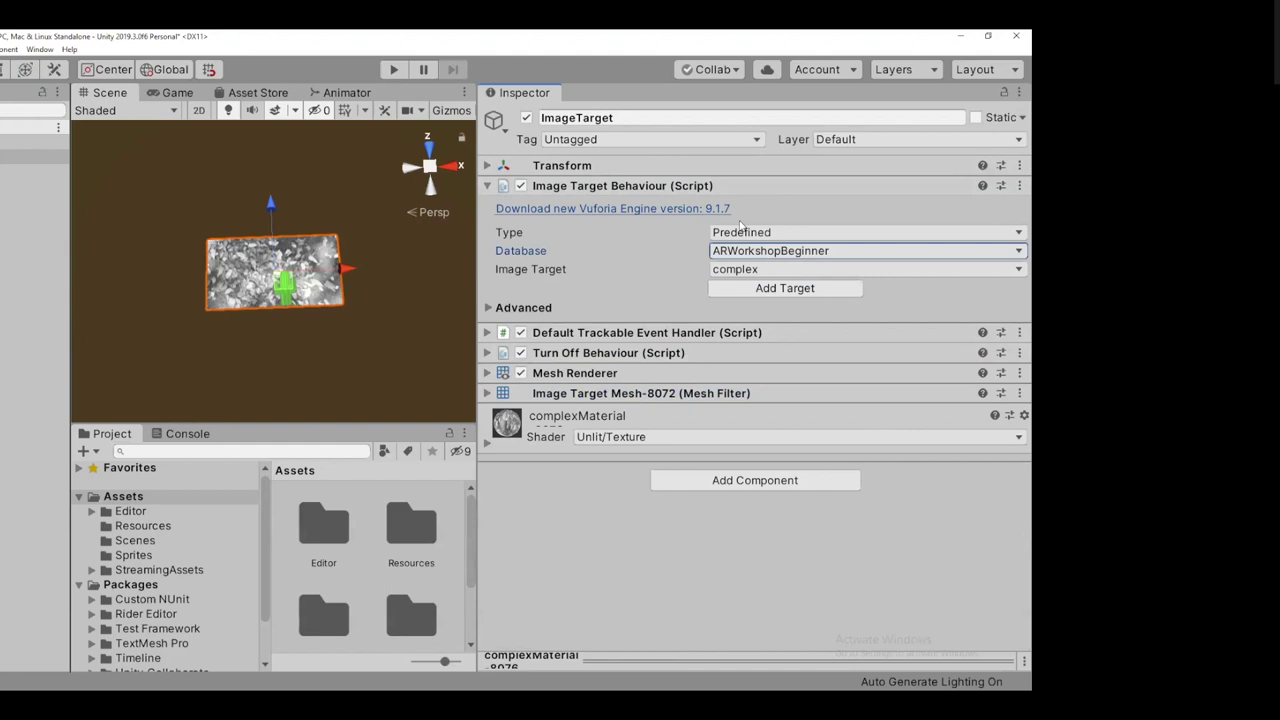
left_click(748, 268)
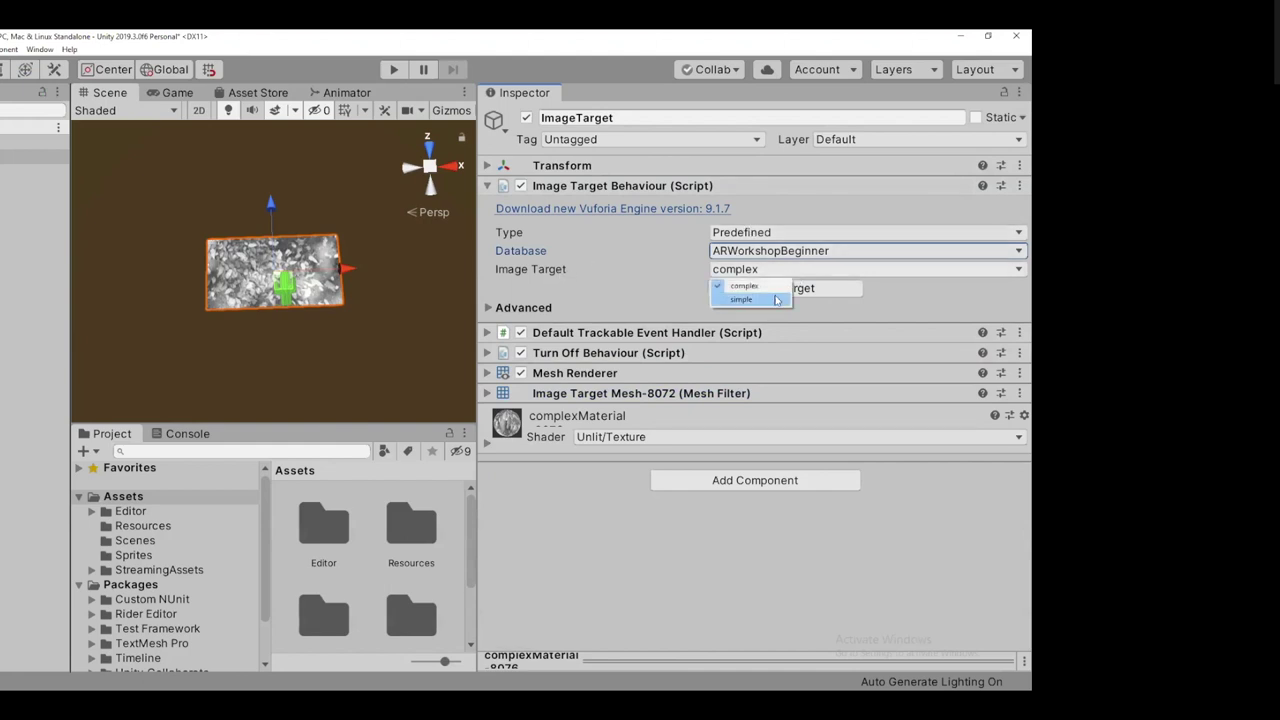
left_click(771, 301)
left_click(766, 270)
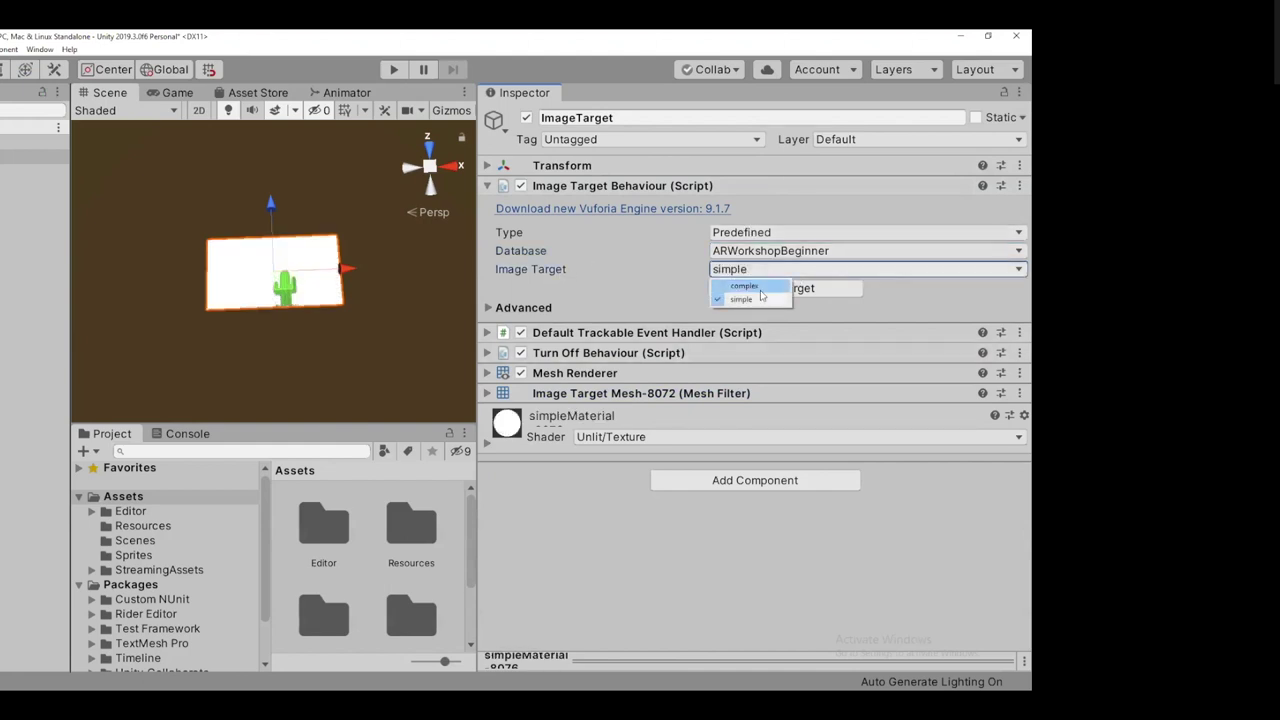
left_click(762, 287)
left_click(764, 274)
left_click(741, 299)
left_click(762, 270)
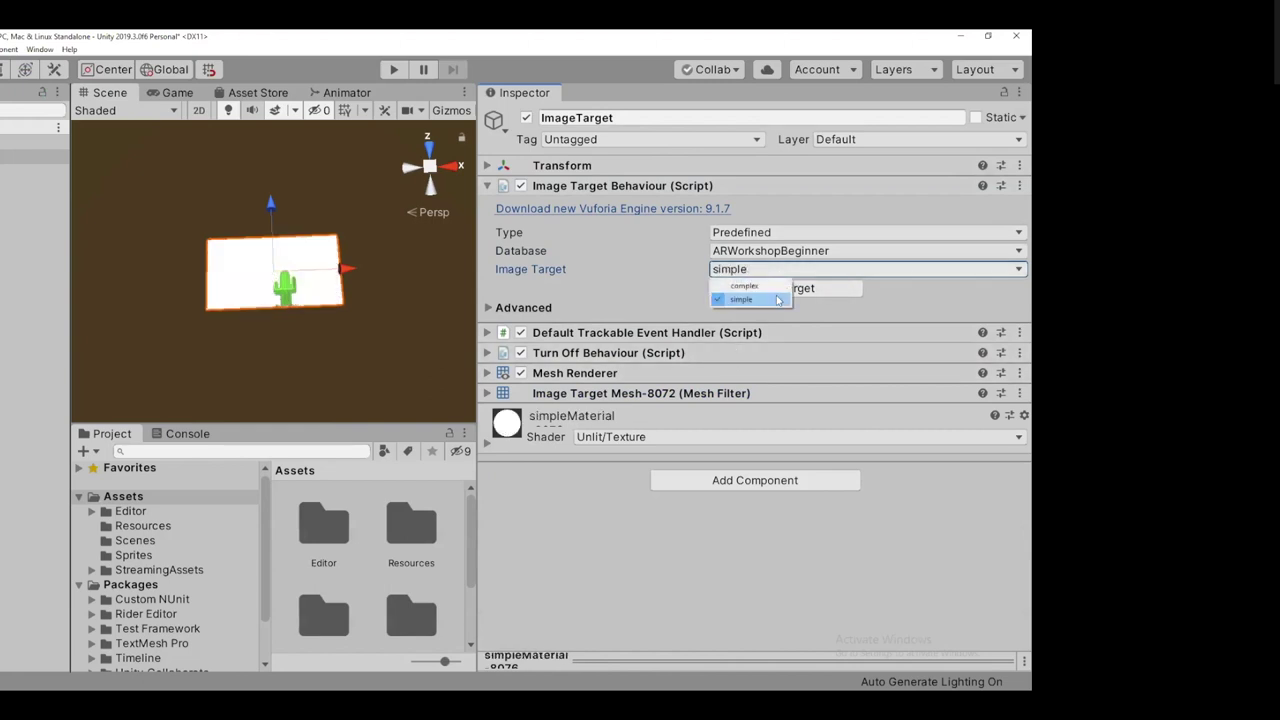
left_click(745, 286)
left_click_drag(479, 282, 648, 284)
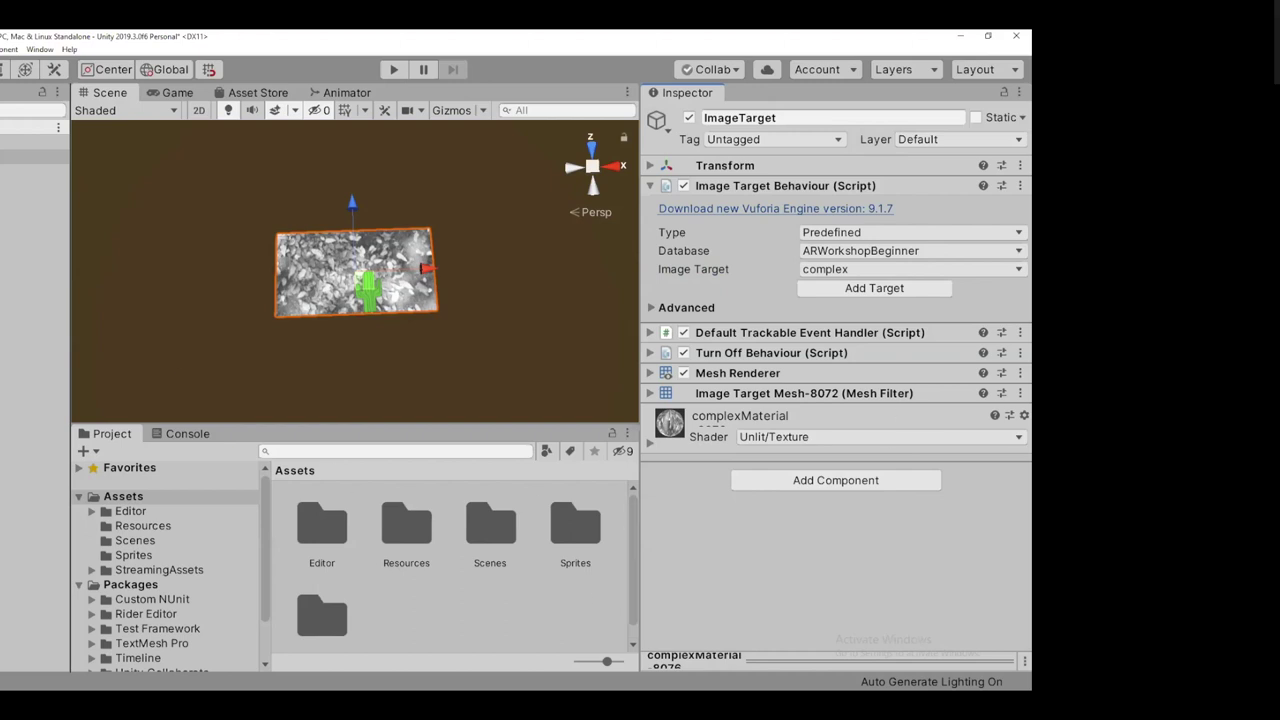
left_click_drag(637, 305, 517, 295)
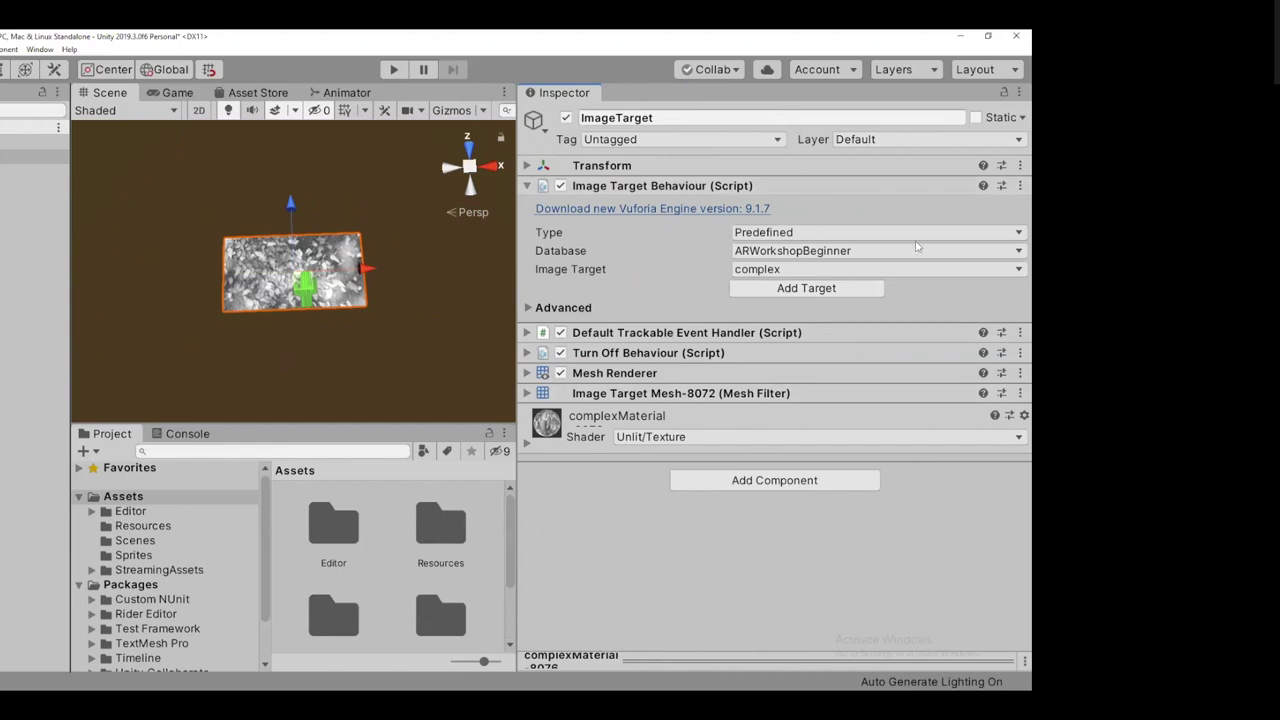
left_click_drag(517, 340, 692, 340)
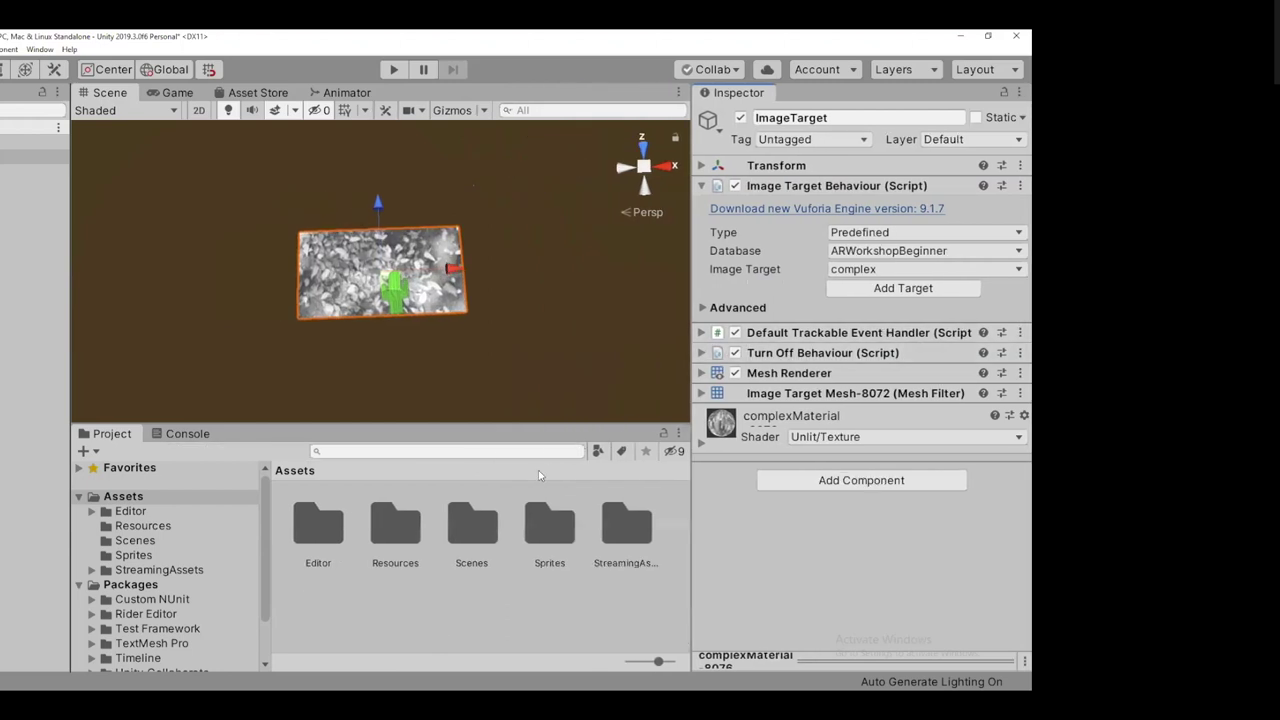
Create a sprite animation in the scene from sprites 1 to 24 in the Sprites folder, saving it as CatAndCactus
double_click(550, 526)
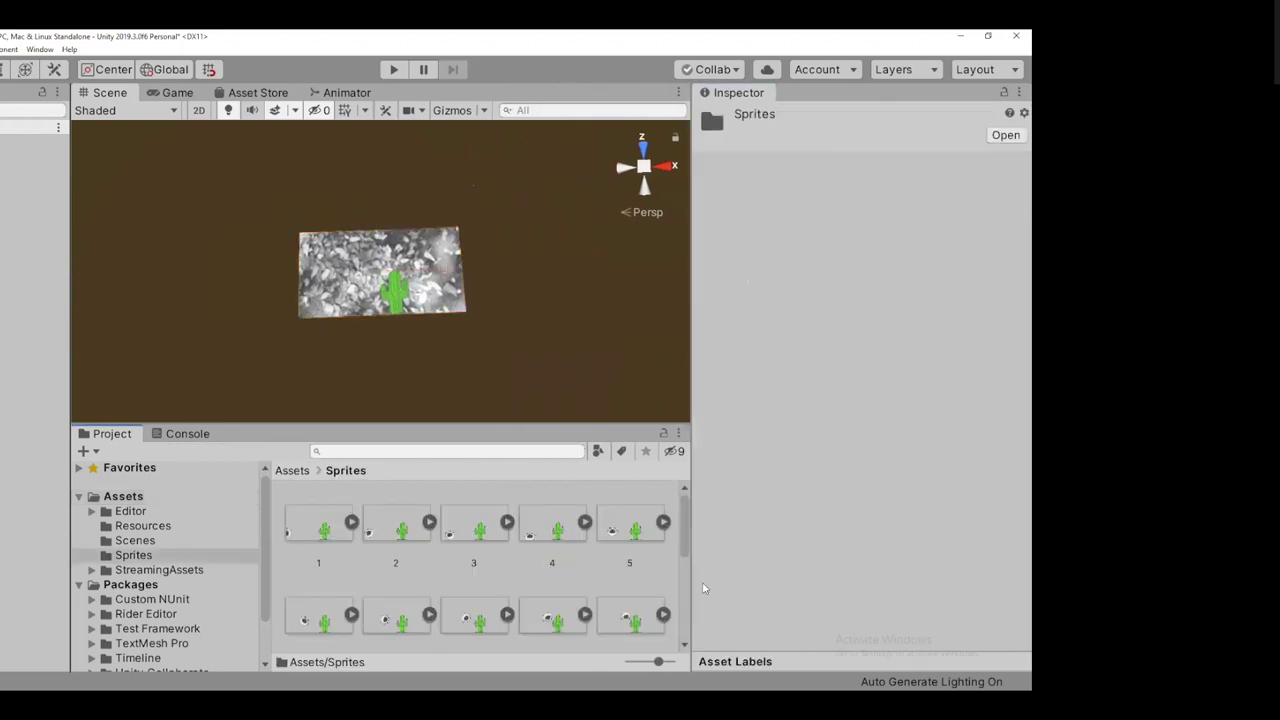
left_click_drag(692, 582, 772, 492)
scroll(772, 594, "down", 3)
left_click(320, 528)
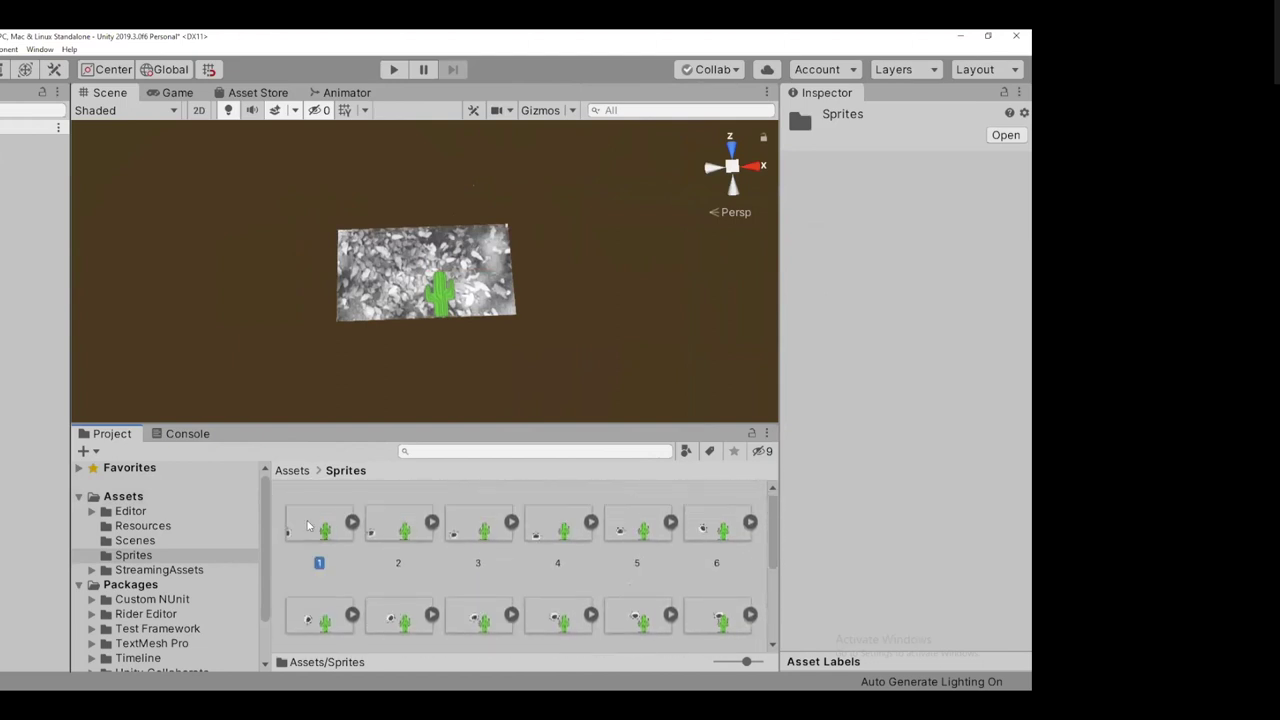
scroll(620, 617, "down", 5)
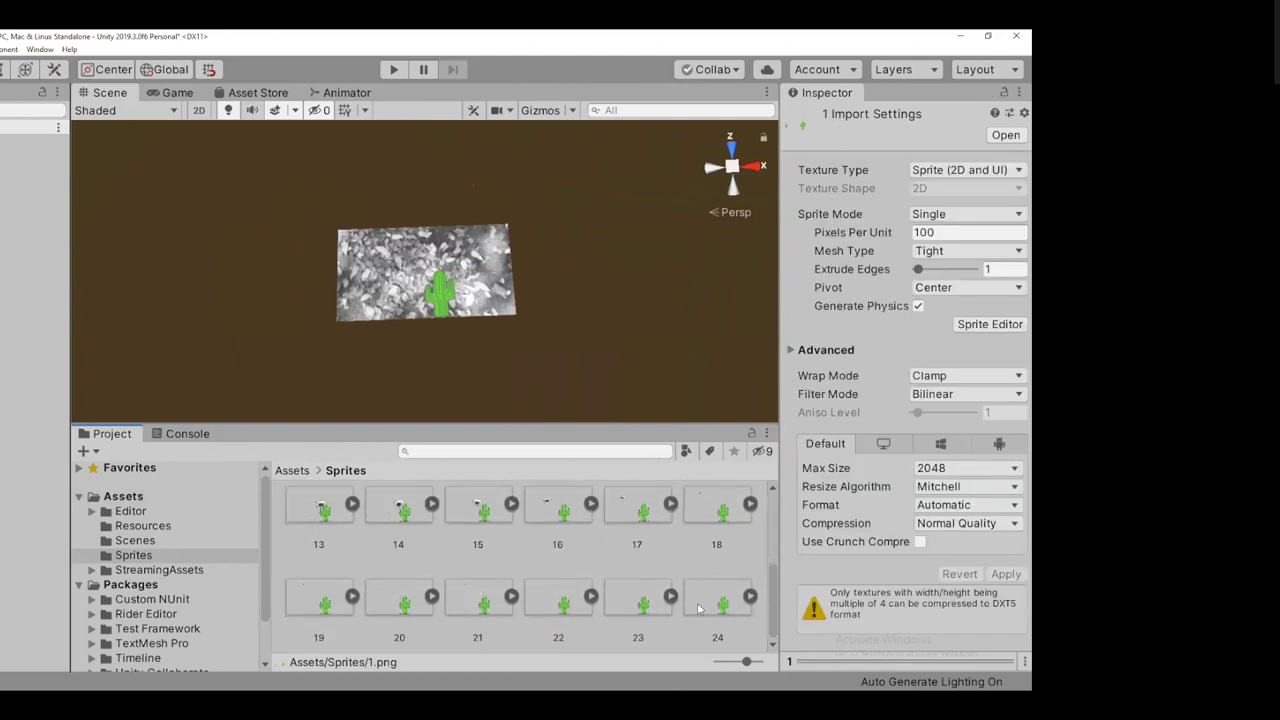
left_click(718, 594, "shift")
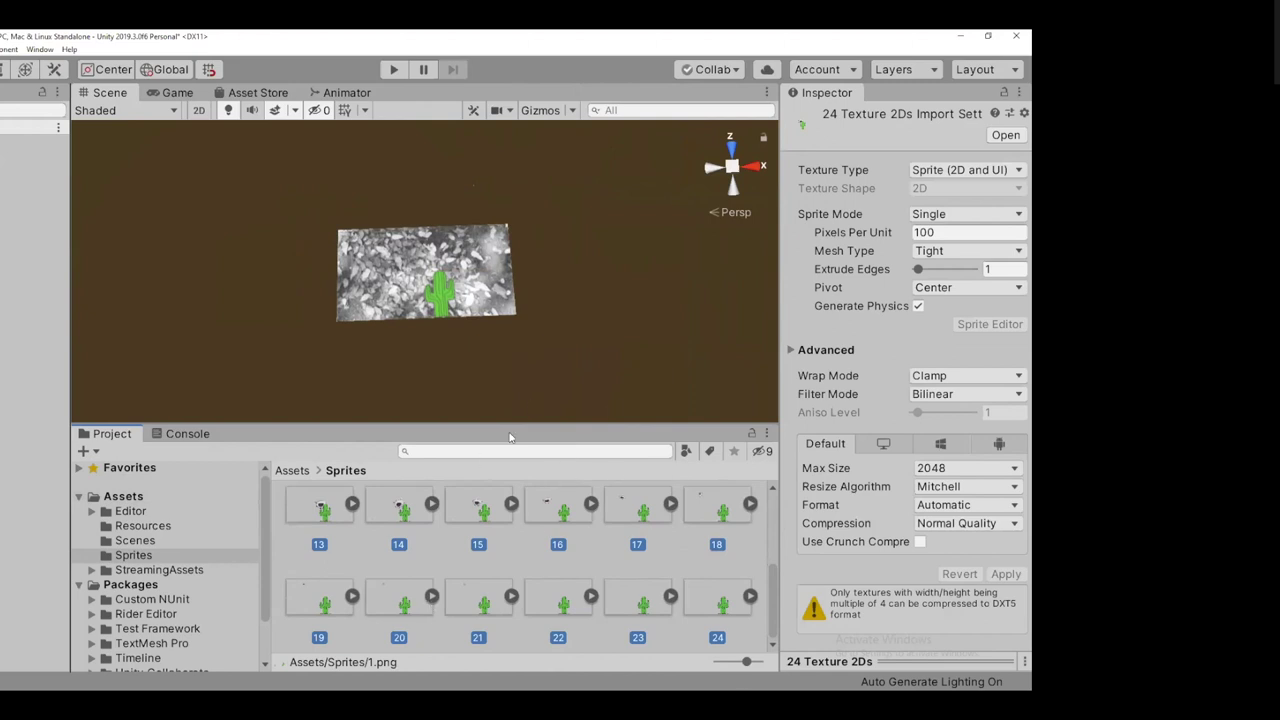
scroll(560, 510, "up", 1)
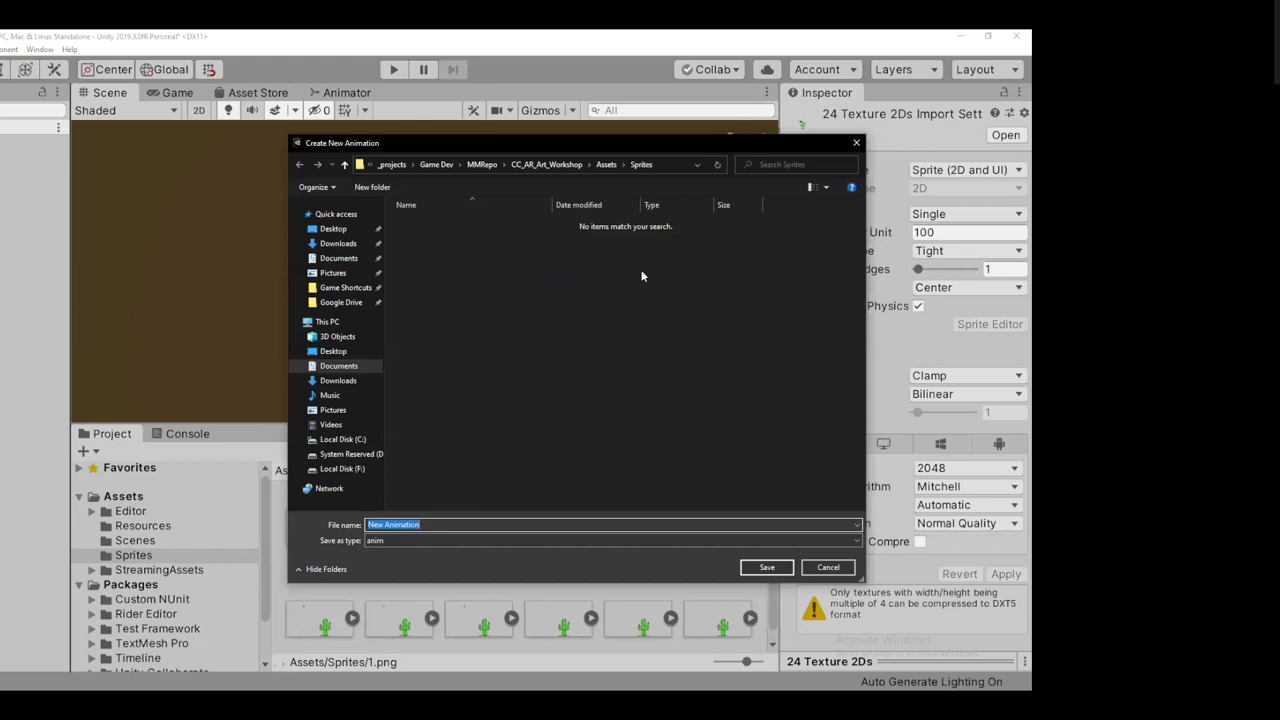
key("BackSpace")
type("CatAndCactus")
left_click(766, 567)
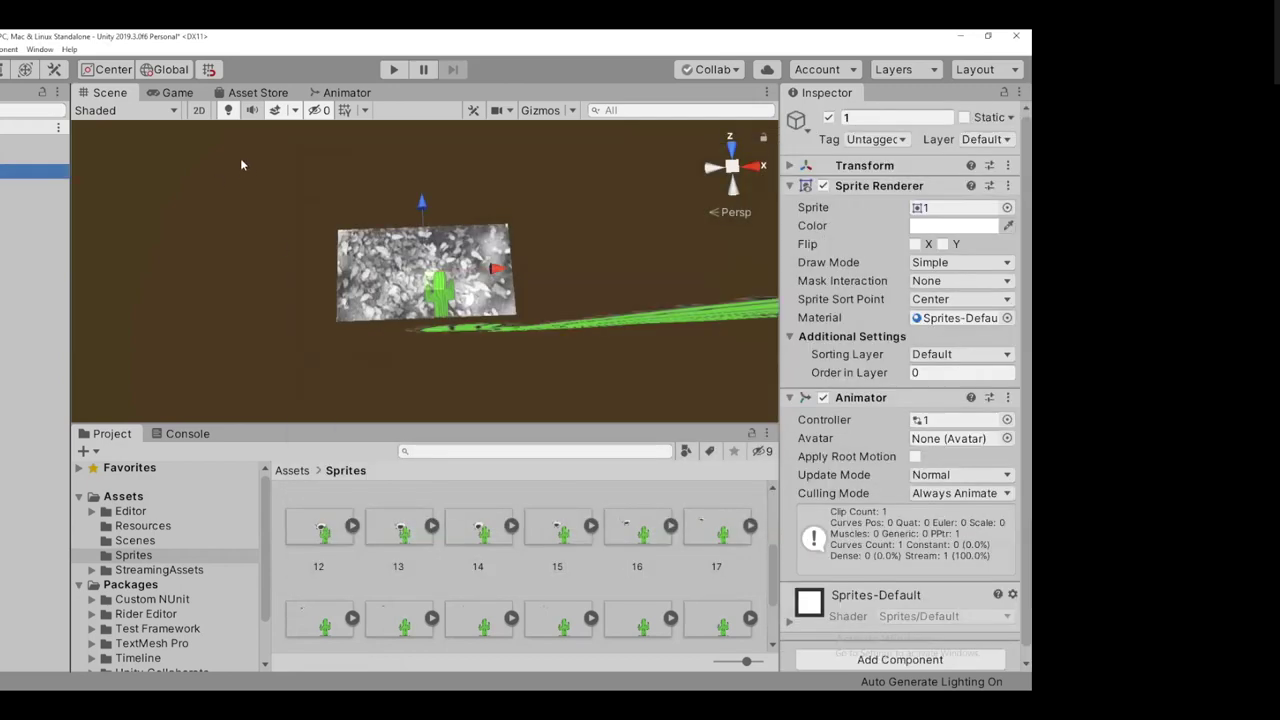
Rename the new animated sprite object in the scene hierarchy to CatAndCactus
left_click_drag(70, 230, 160, 240)
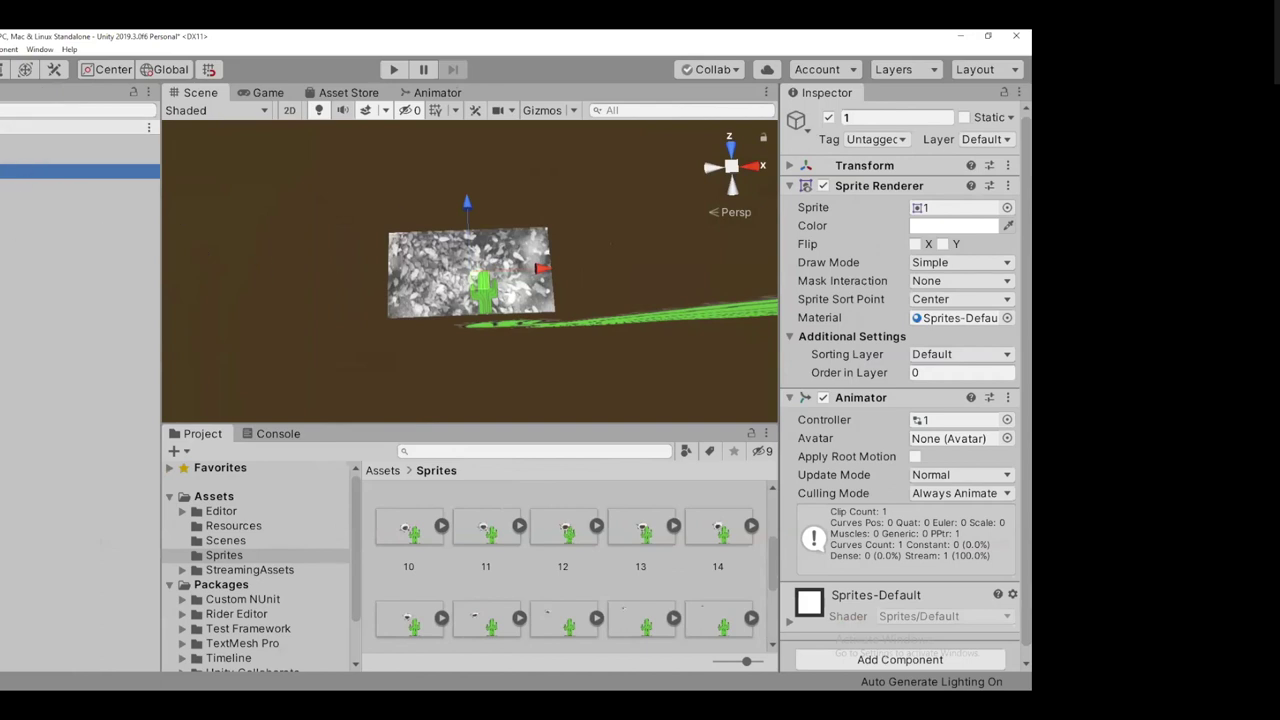
left_click(38, 187)
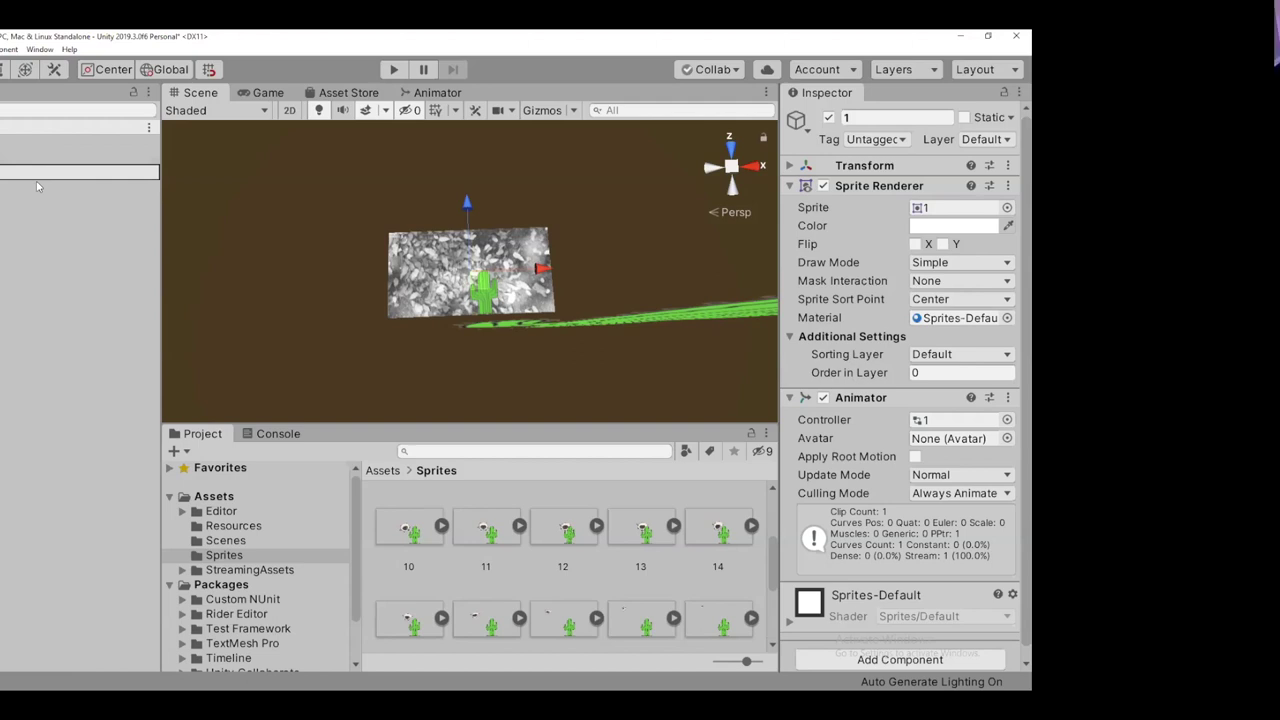
type("s")
key("Return")
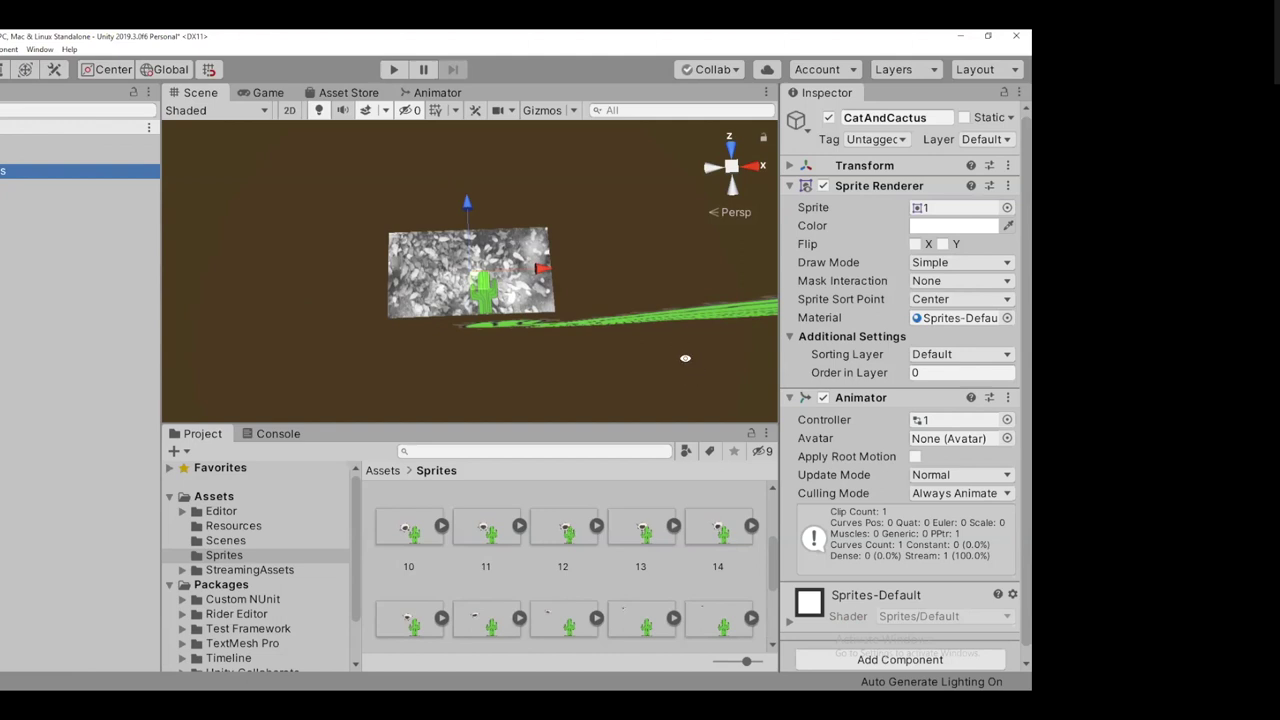
Examine the CatAndCactus sprite's size and orientation relative to the image target from several angles
left_click_drag(720, 380, 700, 304, "alt")
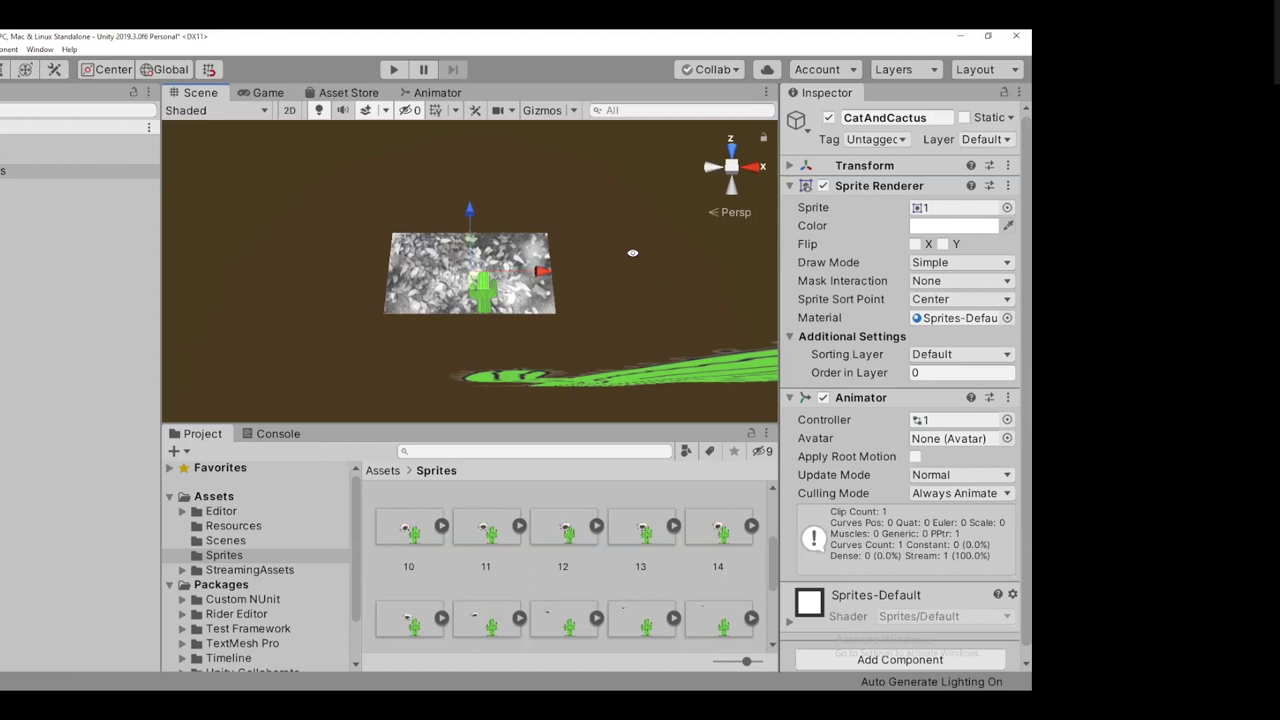
left_click_drag(632, 253, 664, 309, "alt")
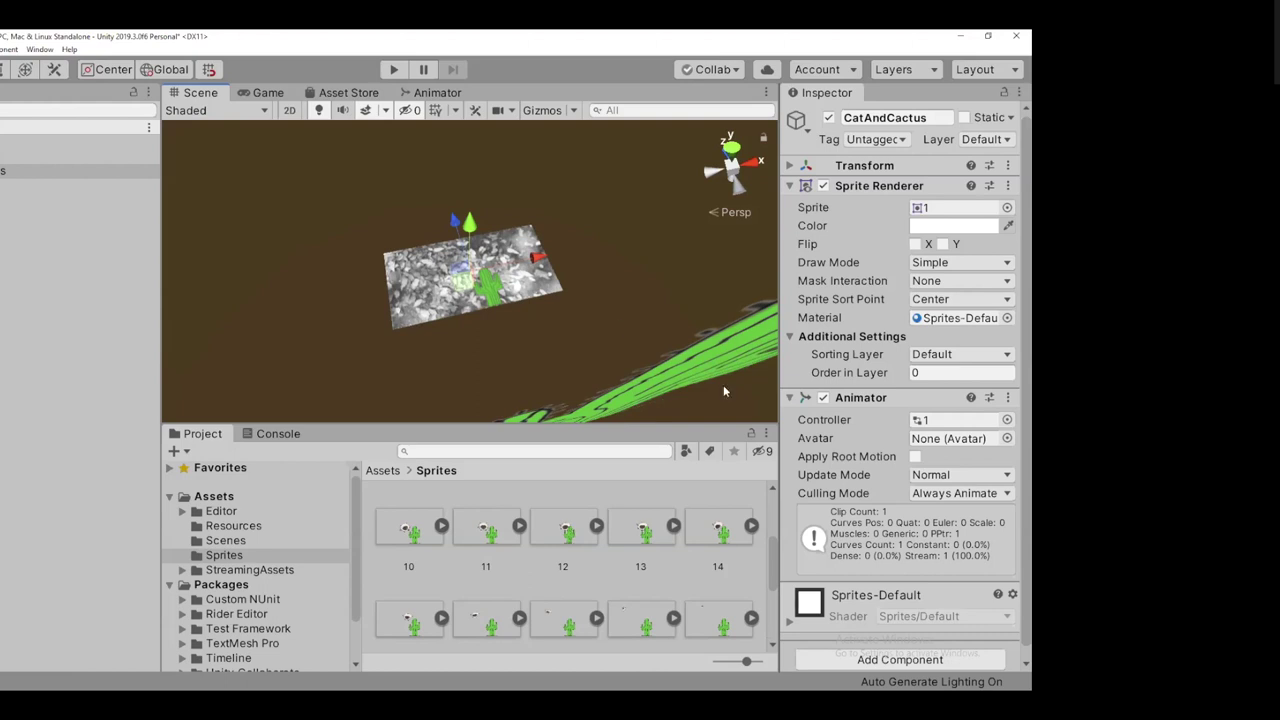
left_click(675, 526)
left_click(675, 527)
left_click(673, 528)
left_click(670, 532)
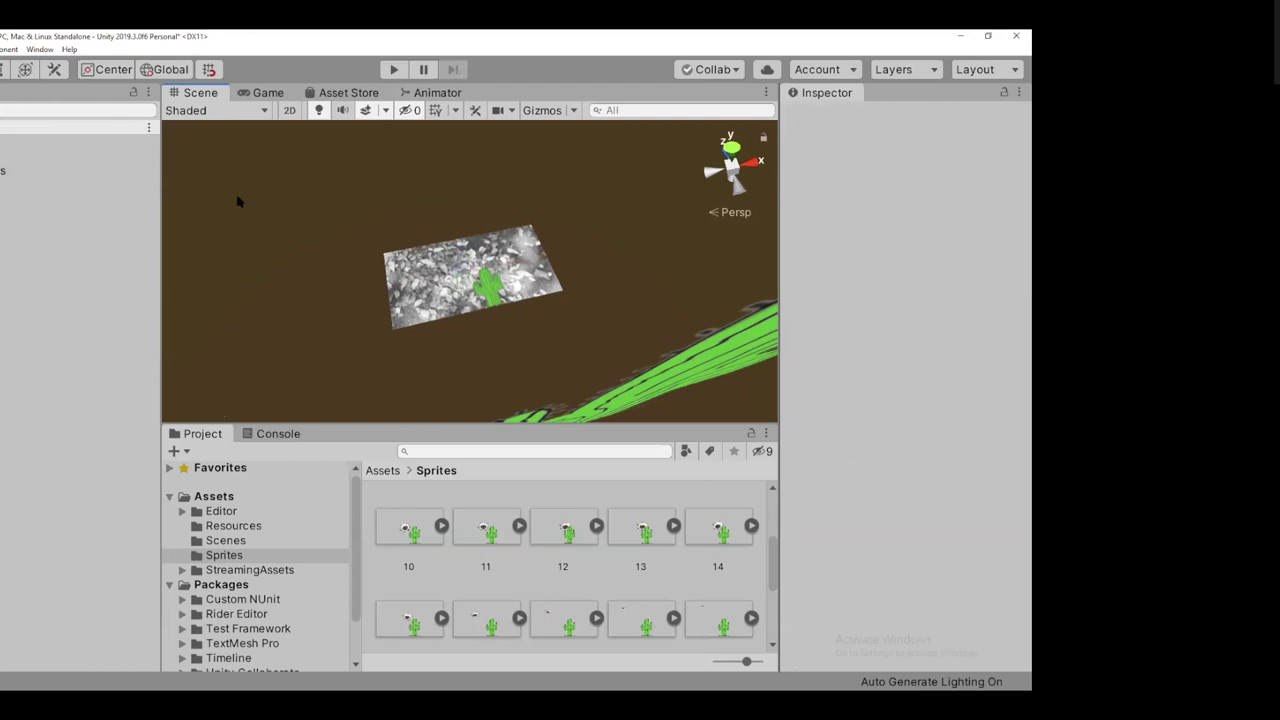
mouse_move(293, 245)
left_mouse_down("alt")
mouse_move(312, 170)
mouse_move(290, 230)
left_mouse_up("alt")
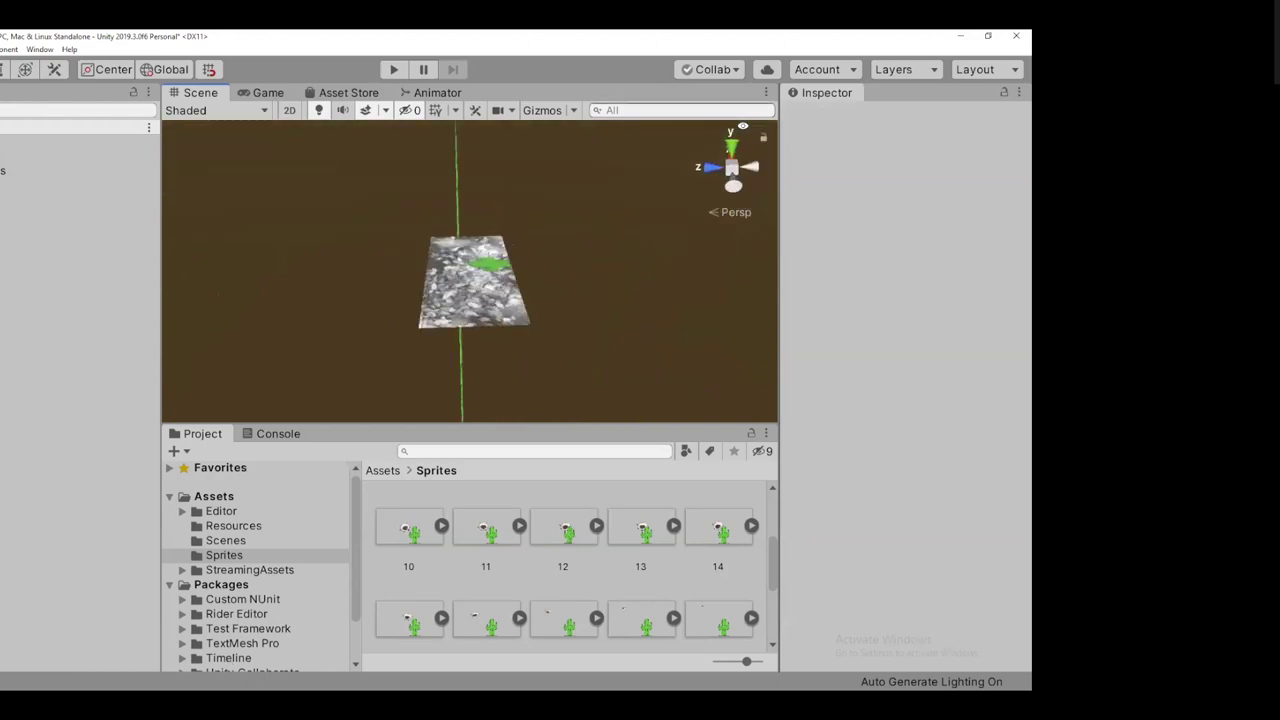
left_click_drag(743, 127, 249, 154, "alt")
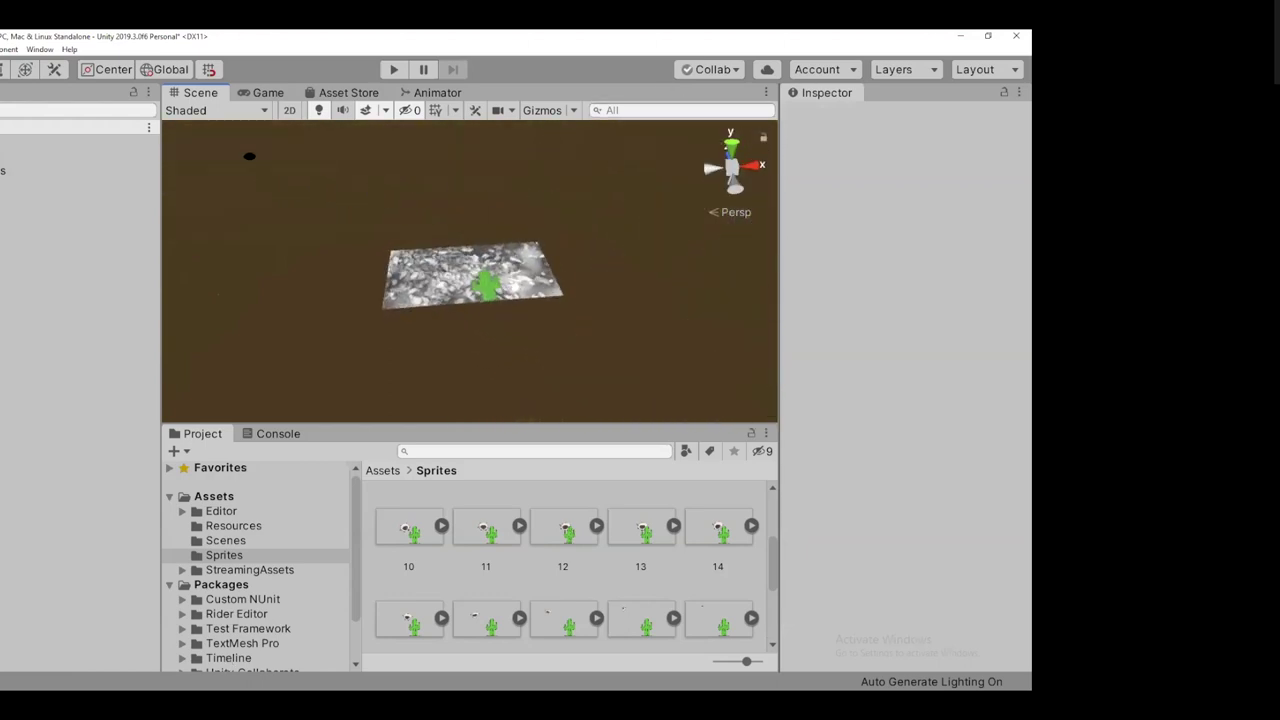
left_click_drag(347, 281, 360, 275, "alt")
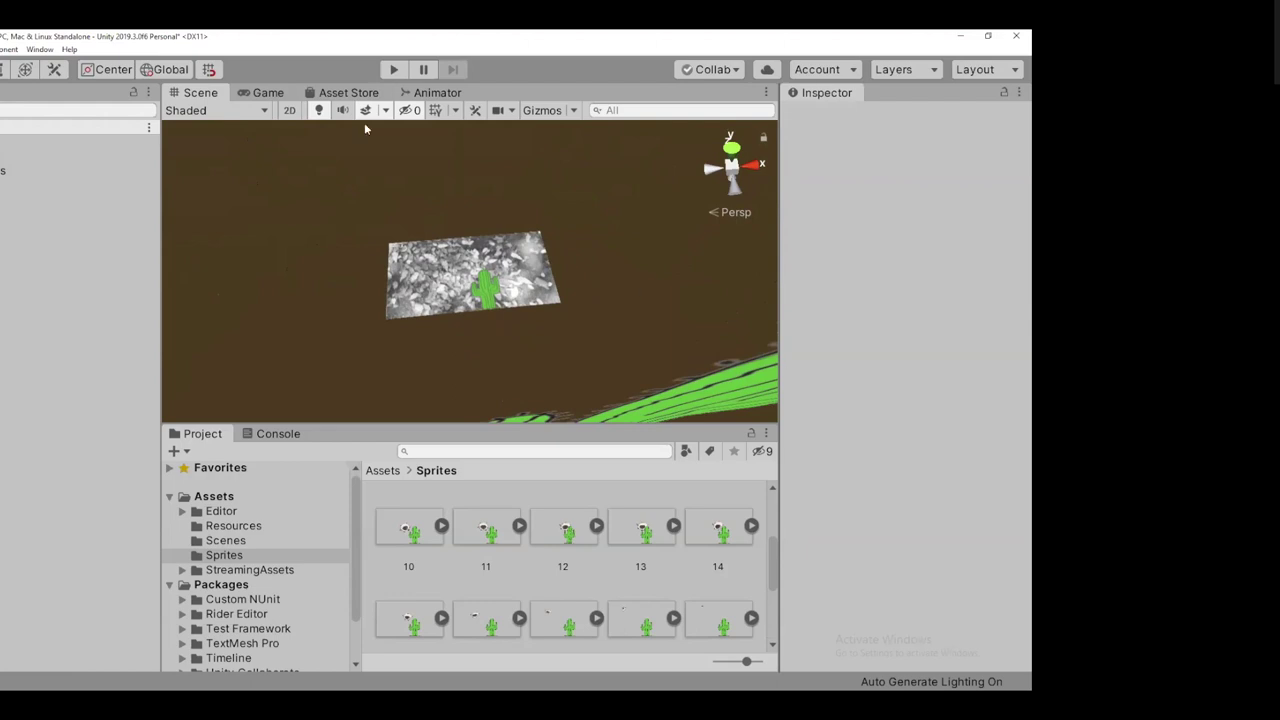
Examine how the CatAndCactus sprite and the ImageTarget relate in the hierarchy, comparing their components and ending on CatAndCactus
left_click(5, 171)
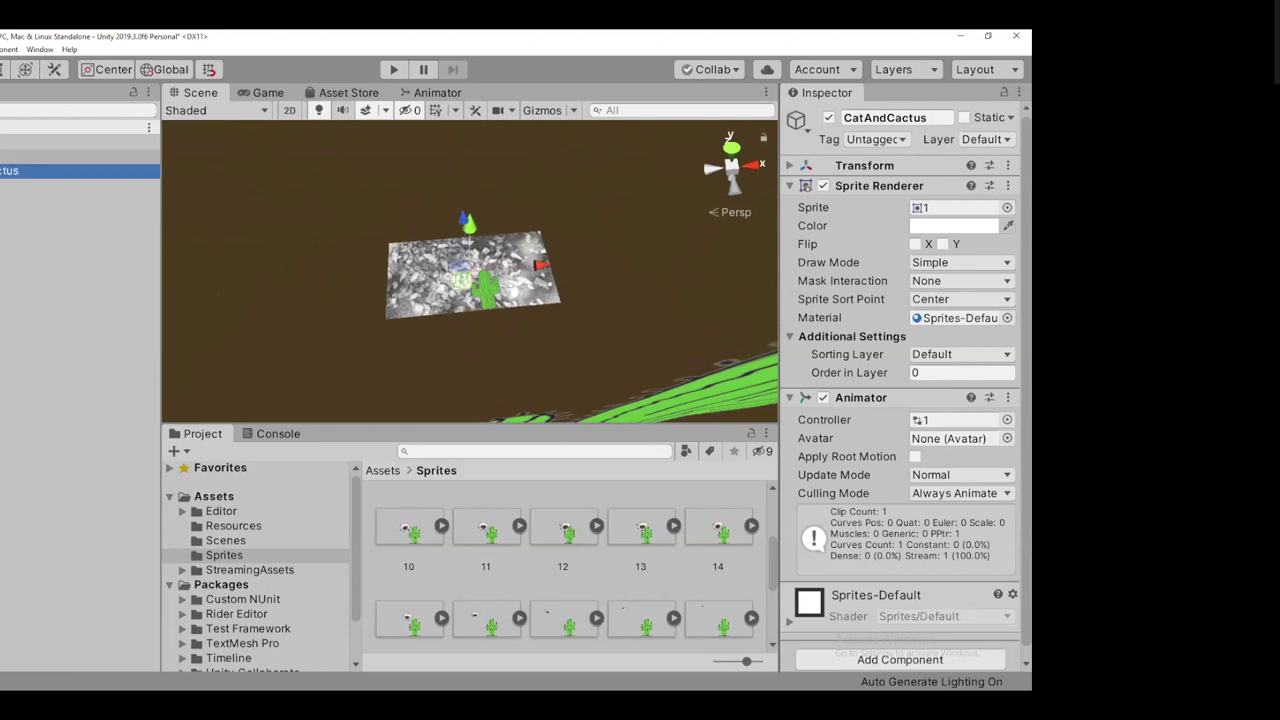
left_click_drag(161, 245, 481, 245)
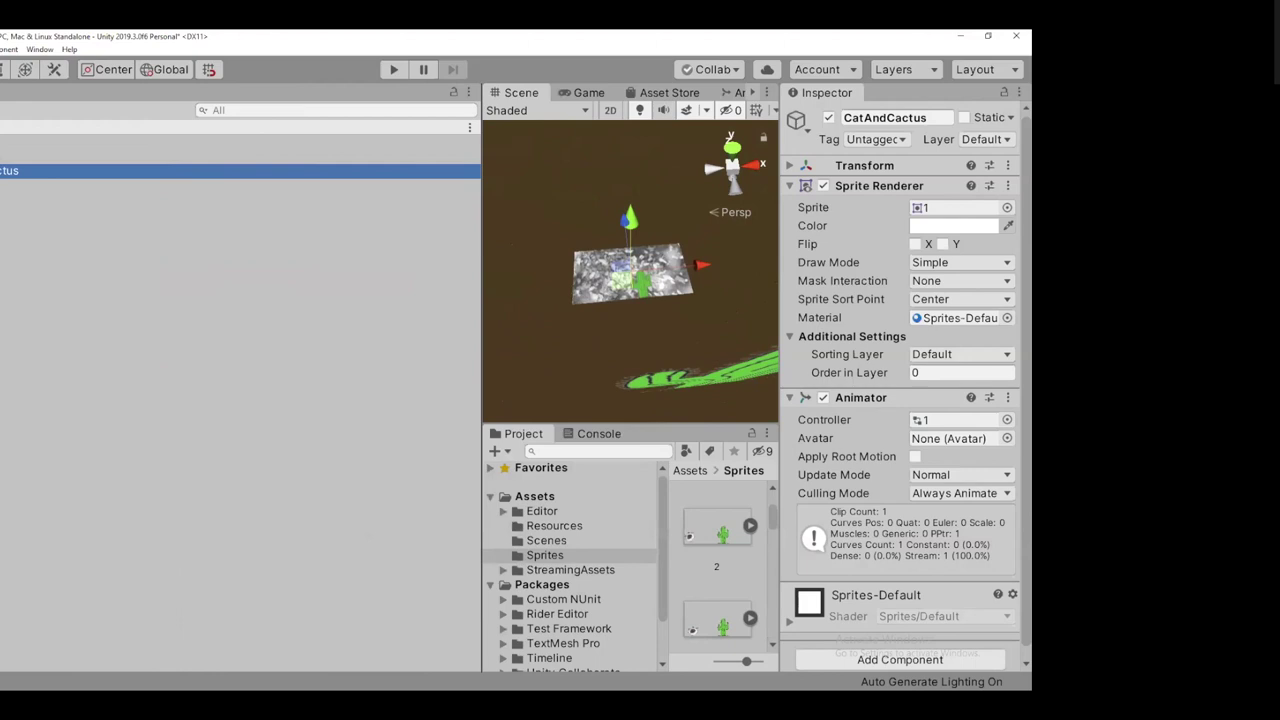
left_click_drag(67, 251, 51, 251)
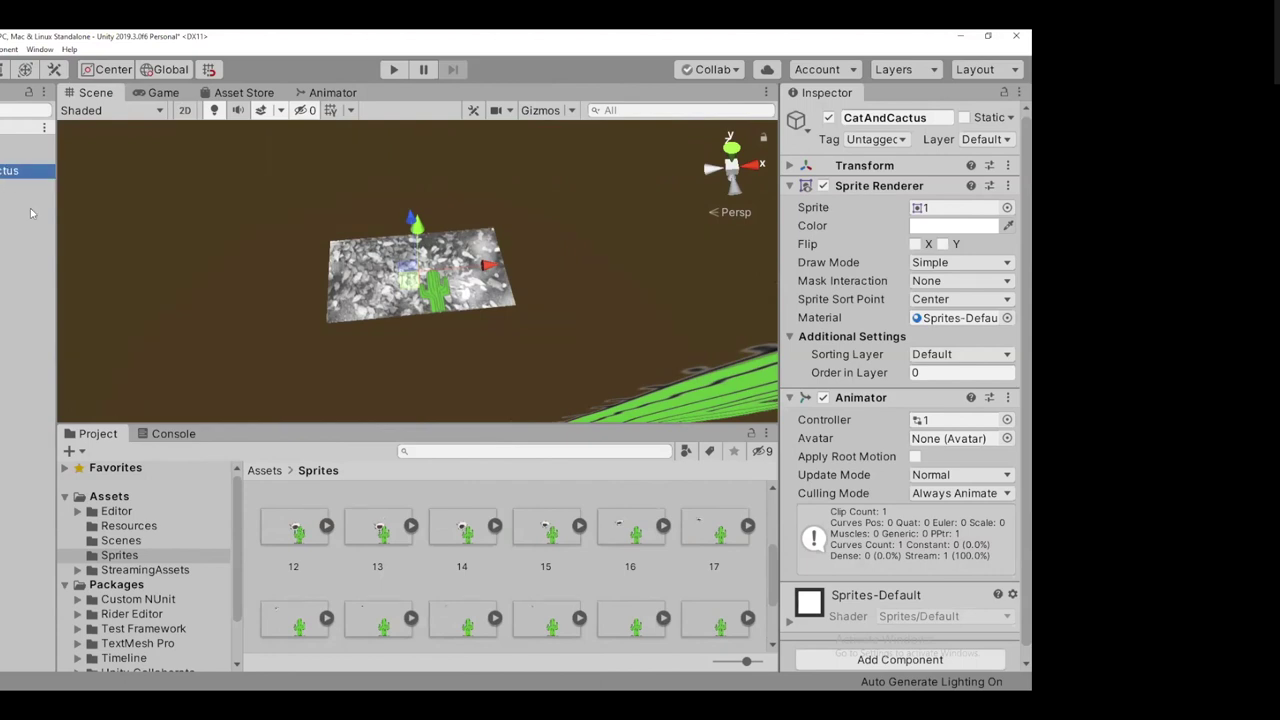
left_click(30, 157)
left_click(30, 170)
left_click(30, 157)
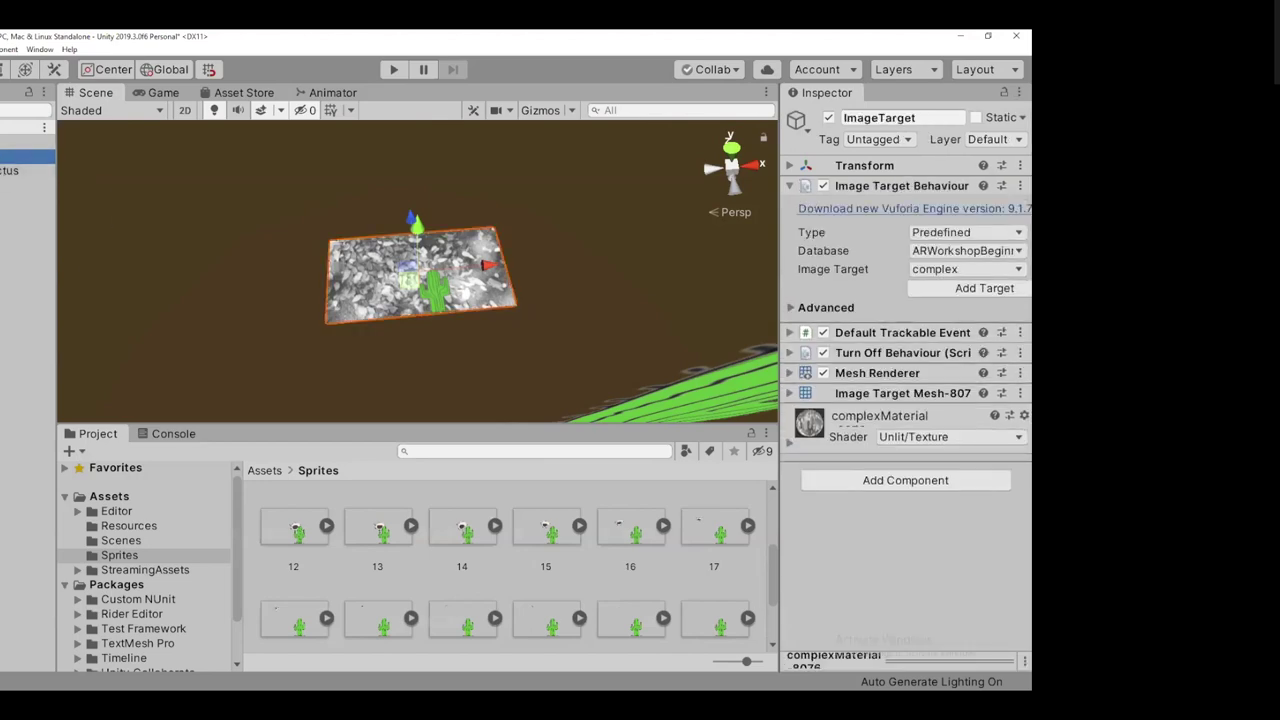
left_click(30, 170)
left_click(30, 157)
left_click(30, 170)
left_click(30, 157)
left_click(30, 170)
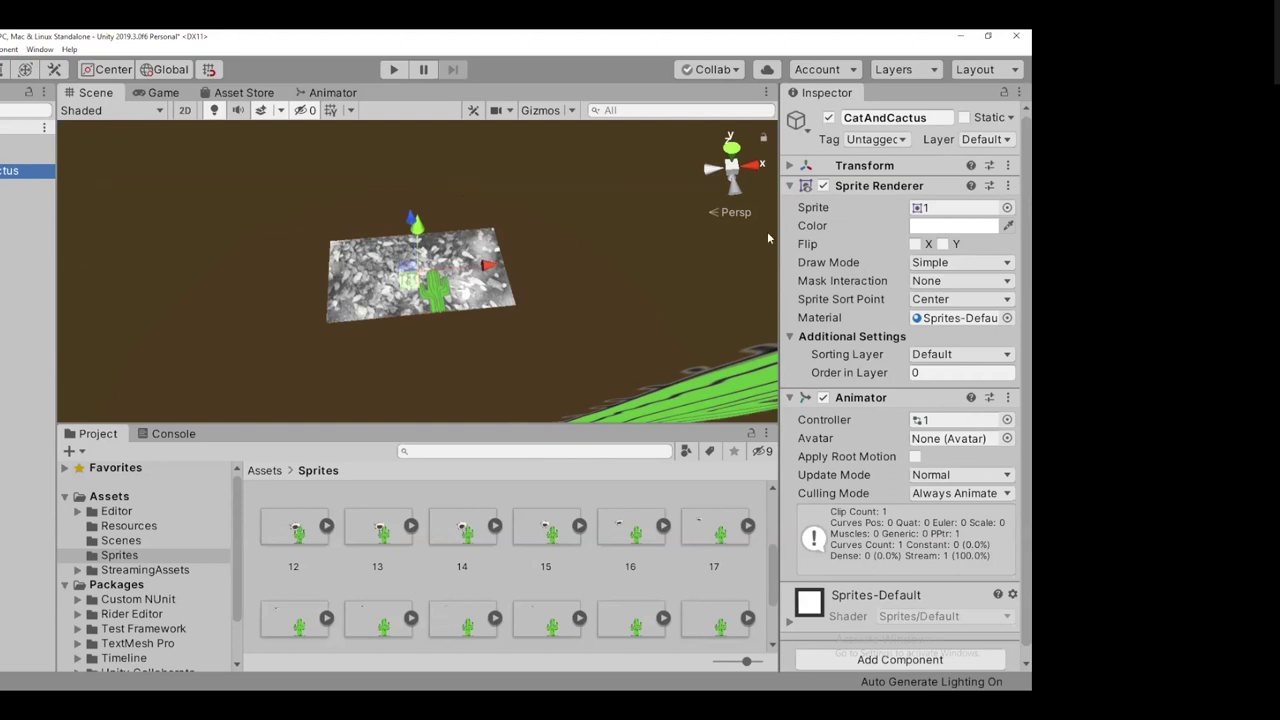
Show the CatAndCactus sprite's Transform values and set its Y position to 0.005
left_click_drag(778, 253, 675, 253)
left_click(12, 197)
left_click(12, 170)
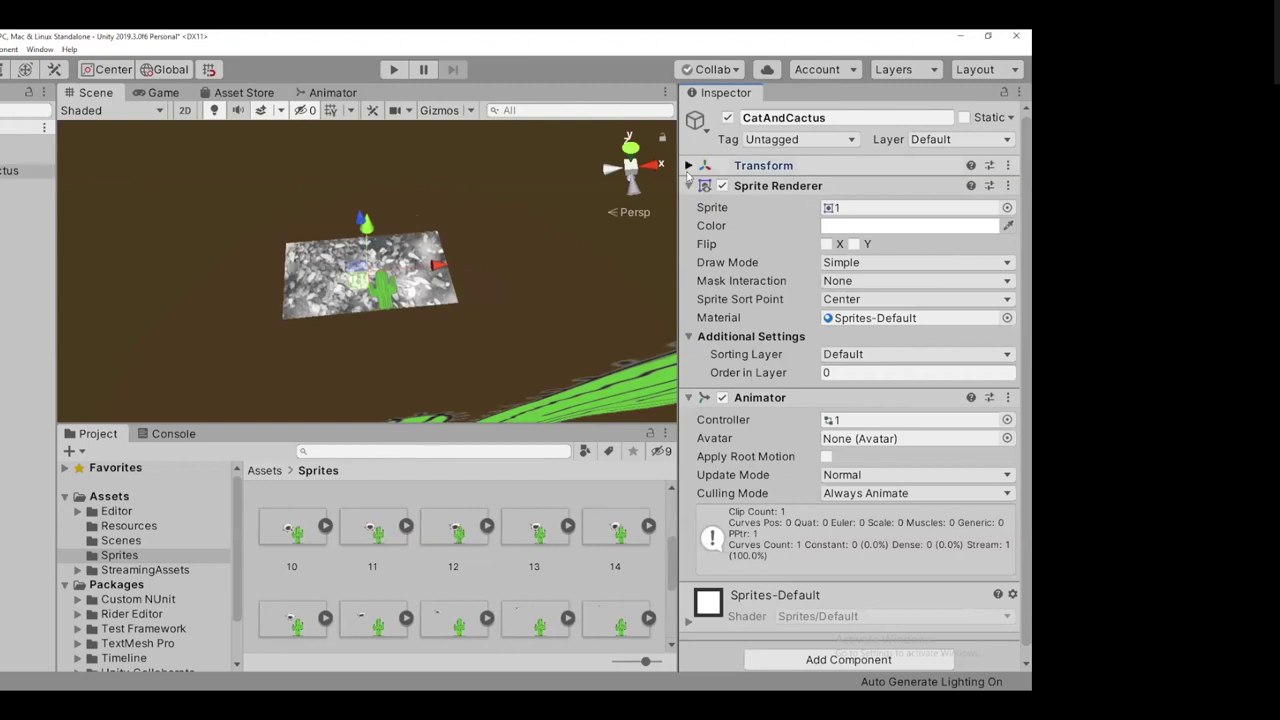
left_click(689, 166)
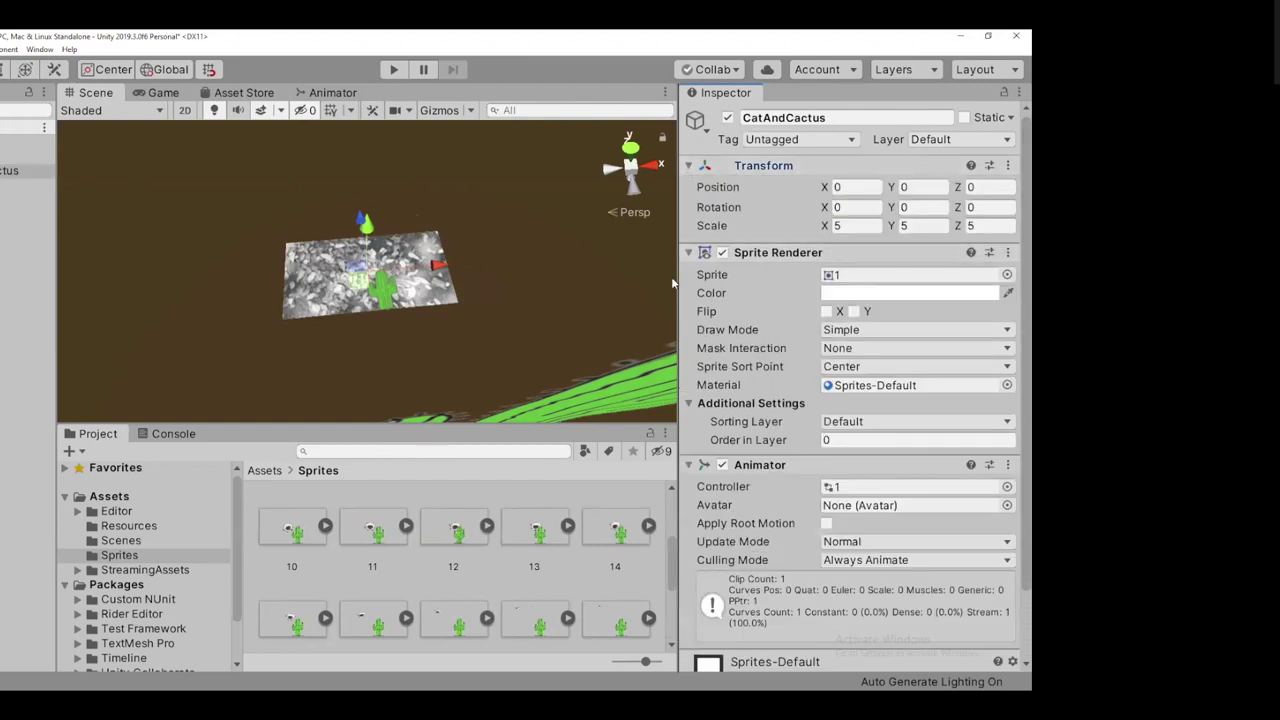
left_click_drag(678, 287, 507, 288)
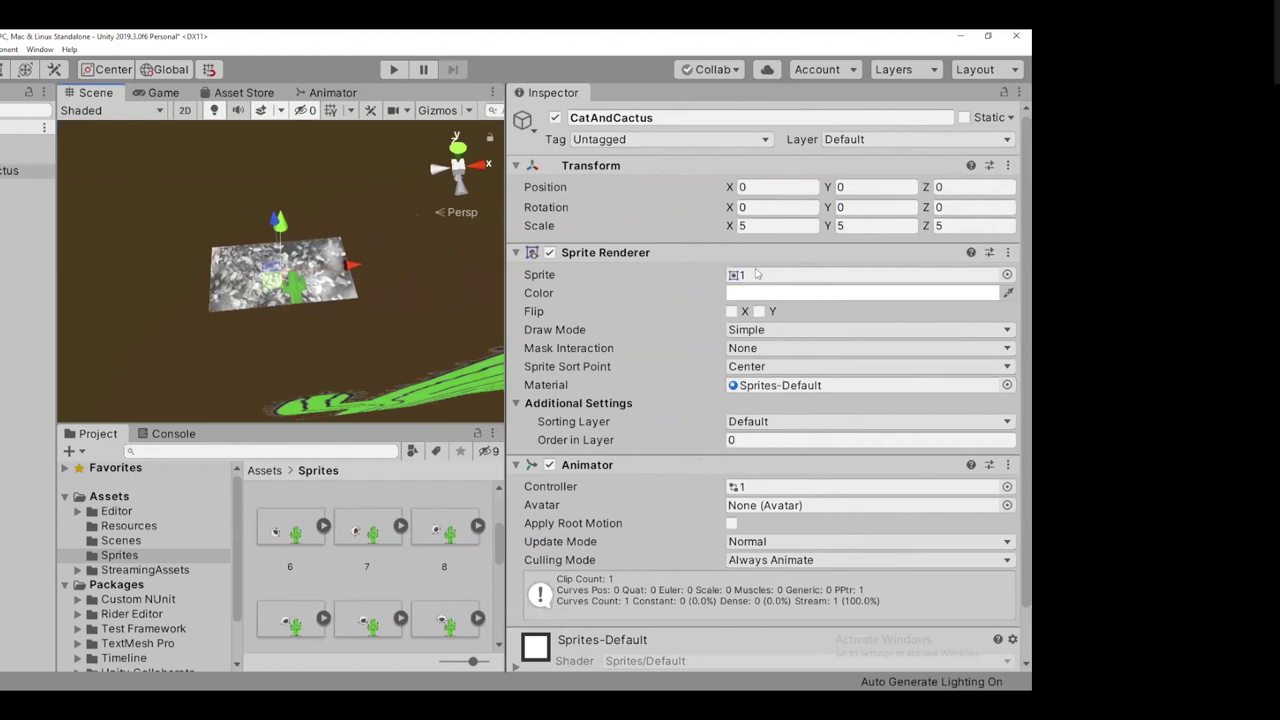
left_click(876, 186)
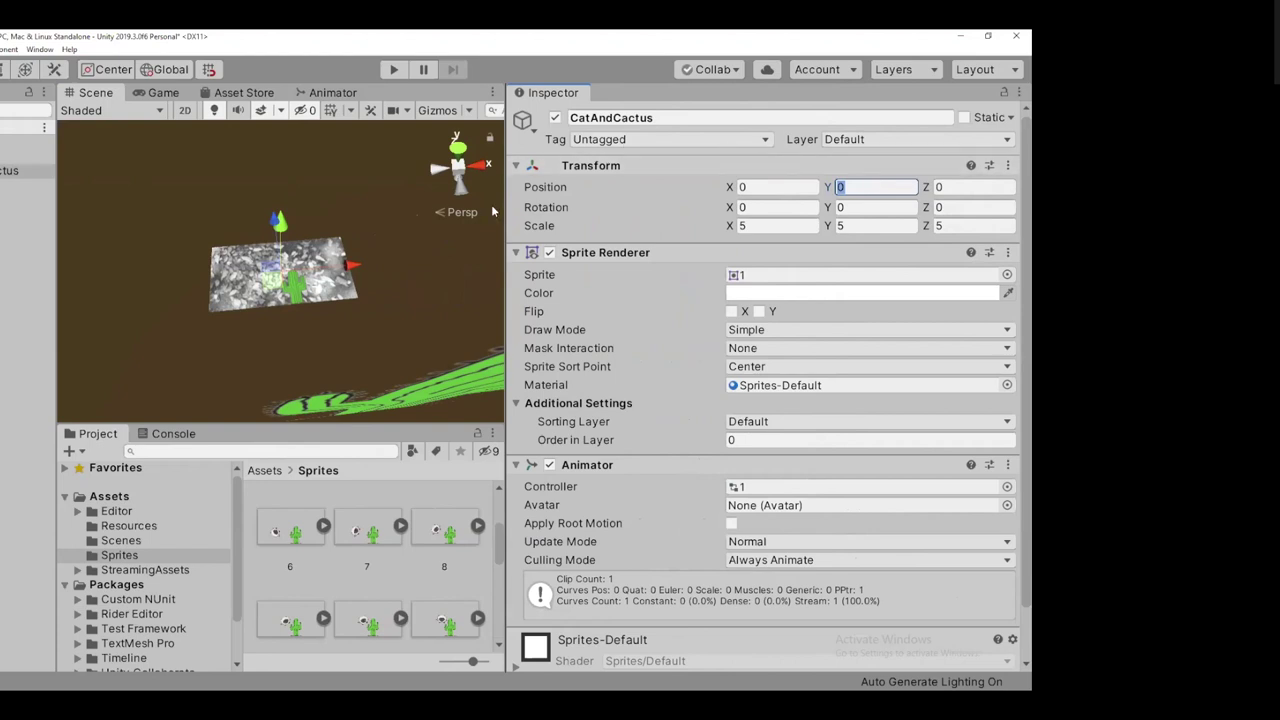
left_click_drag(505, 213, 439, 213)
left_click(855, 188)
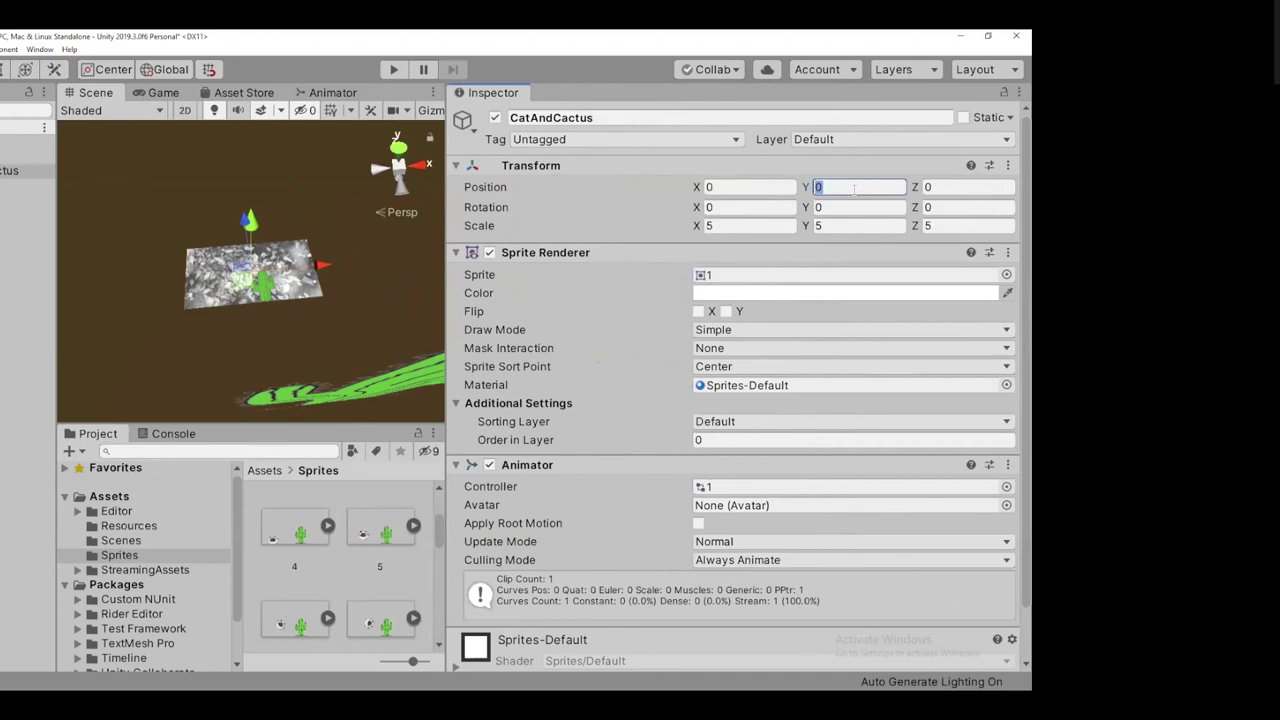
type("0.005")
Set the CatAndCactus sprite's X rotation to 90 to lay it flat on the image target
left_click(752, 226)
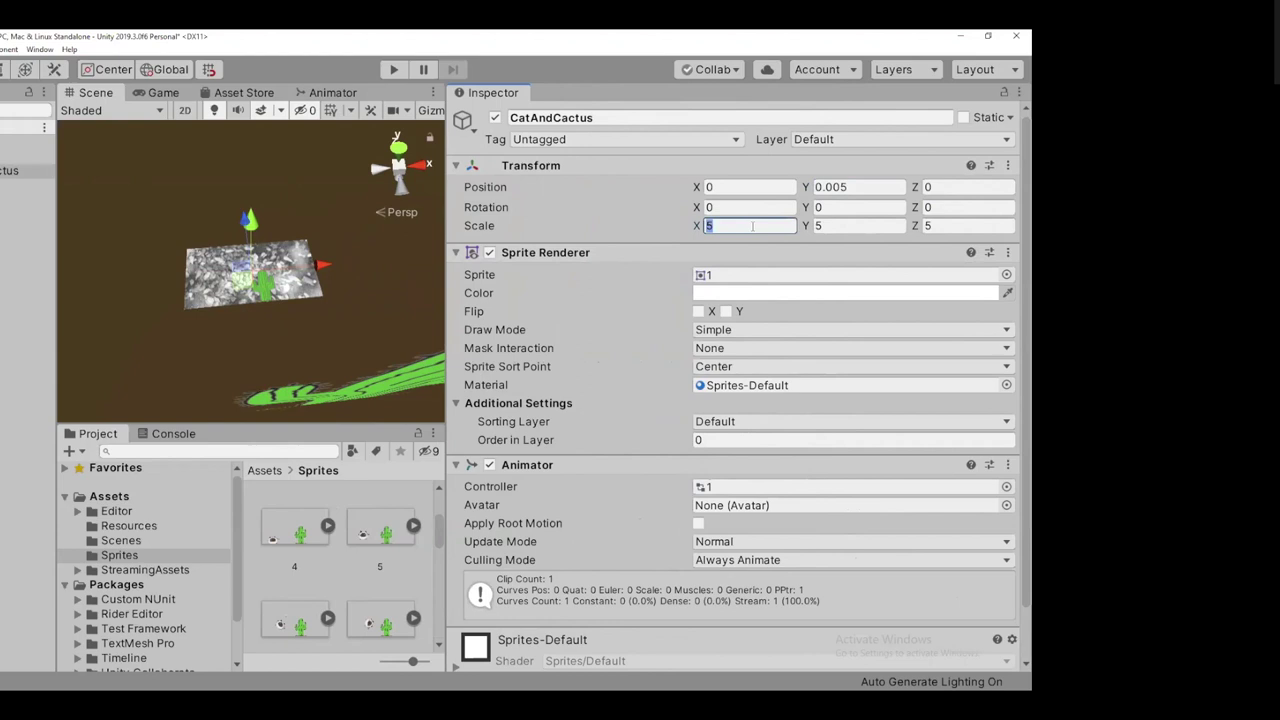
left_click(750, 207)
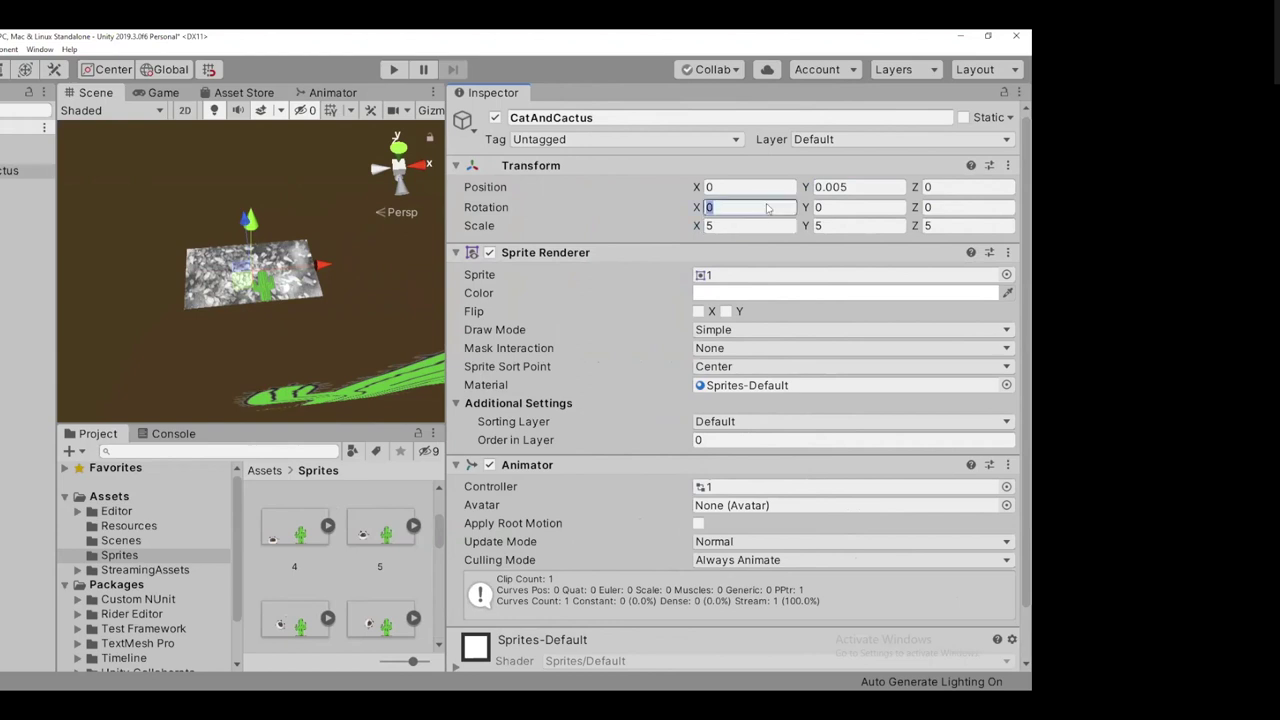
type("90")
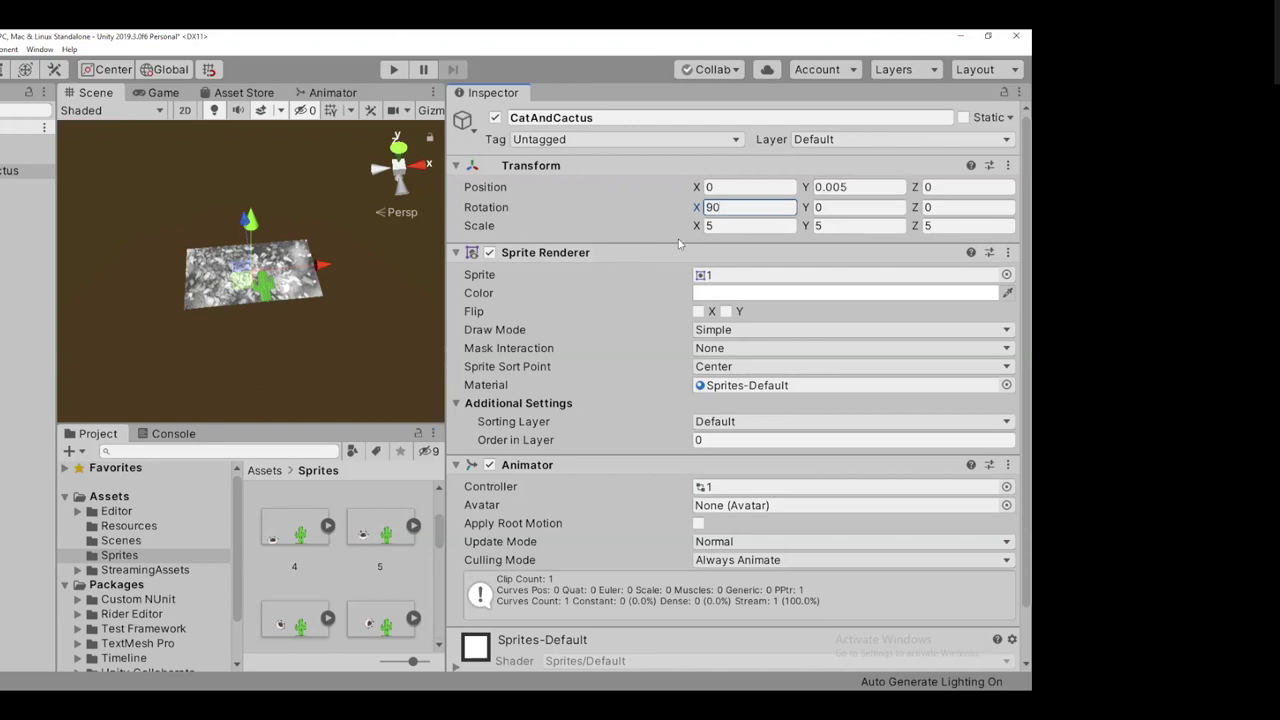
Scale the CatAndCactus sprite to 0.05 on X, Y and Z
left_click(738, 226)
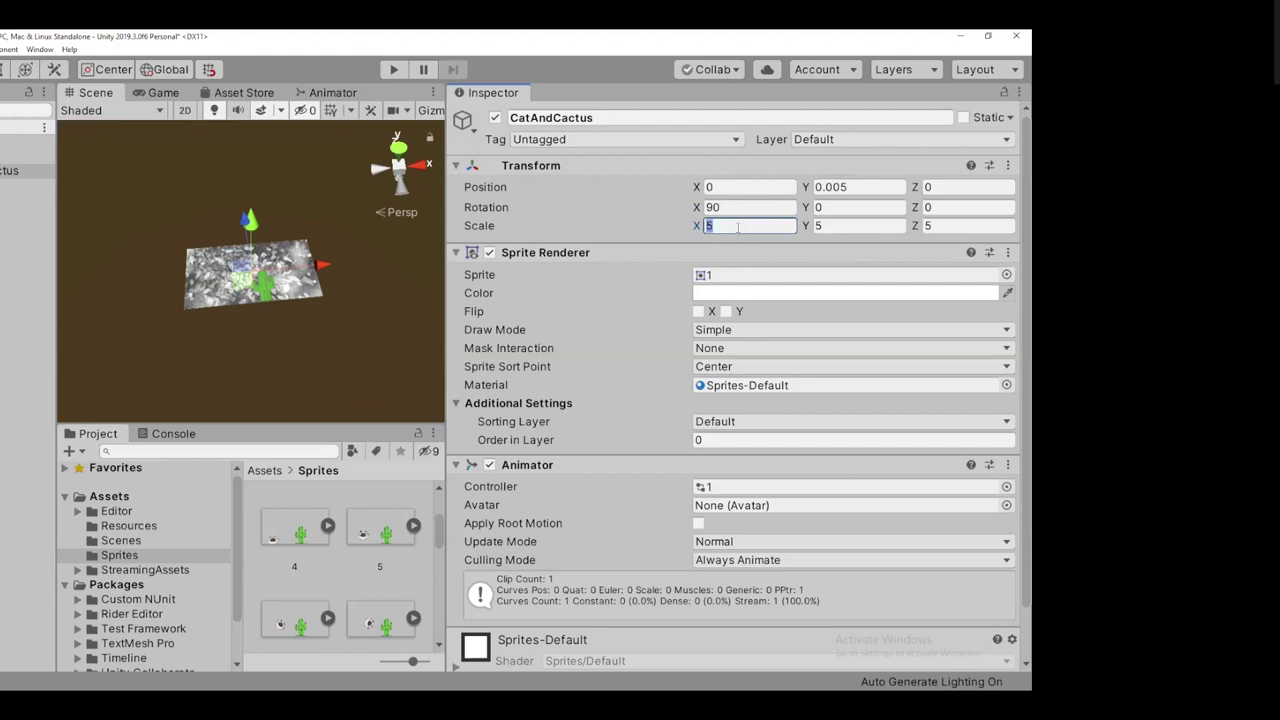
type("0.05")
key("Tab")
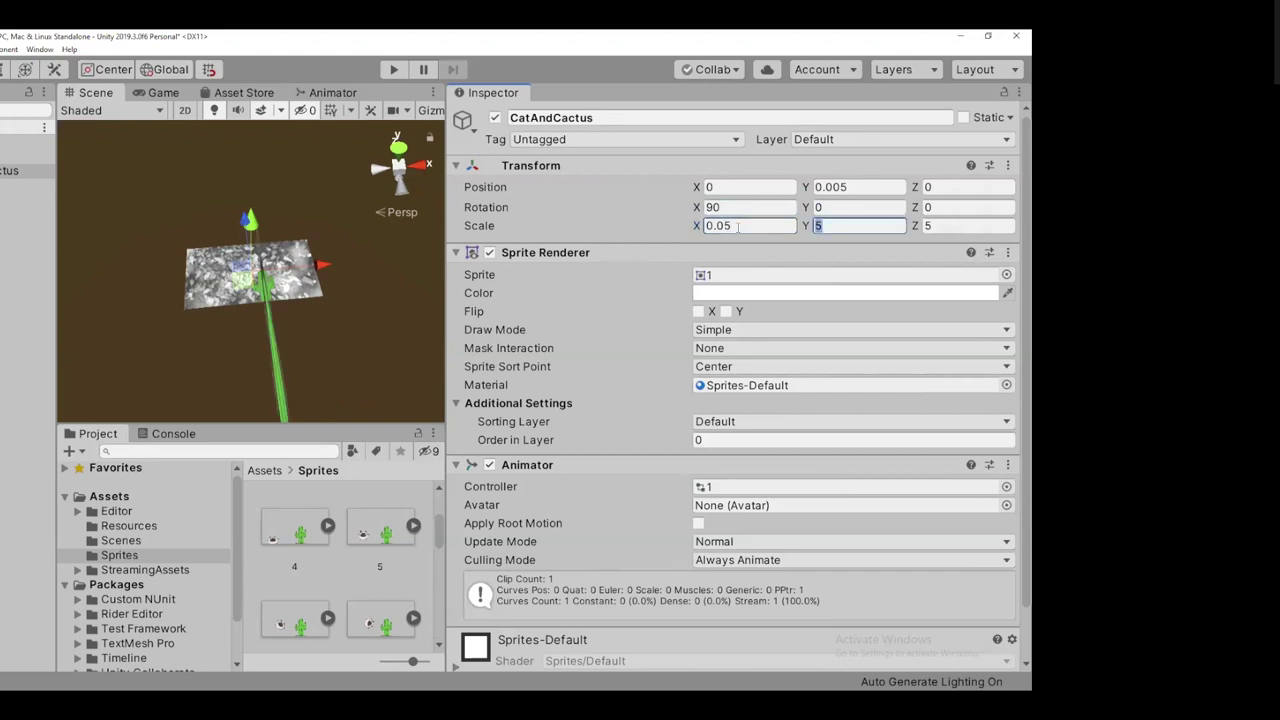
type("0.0")
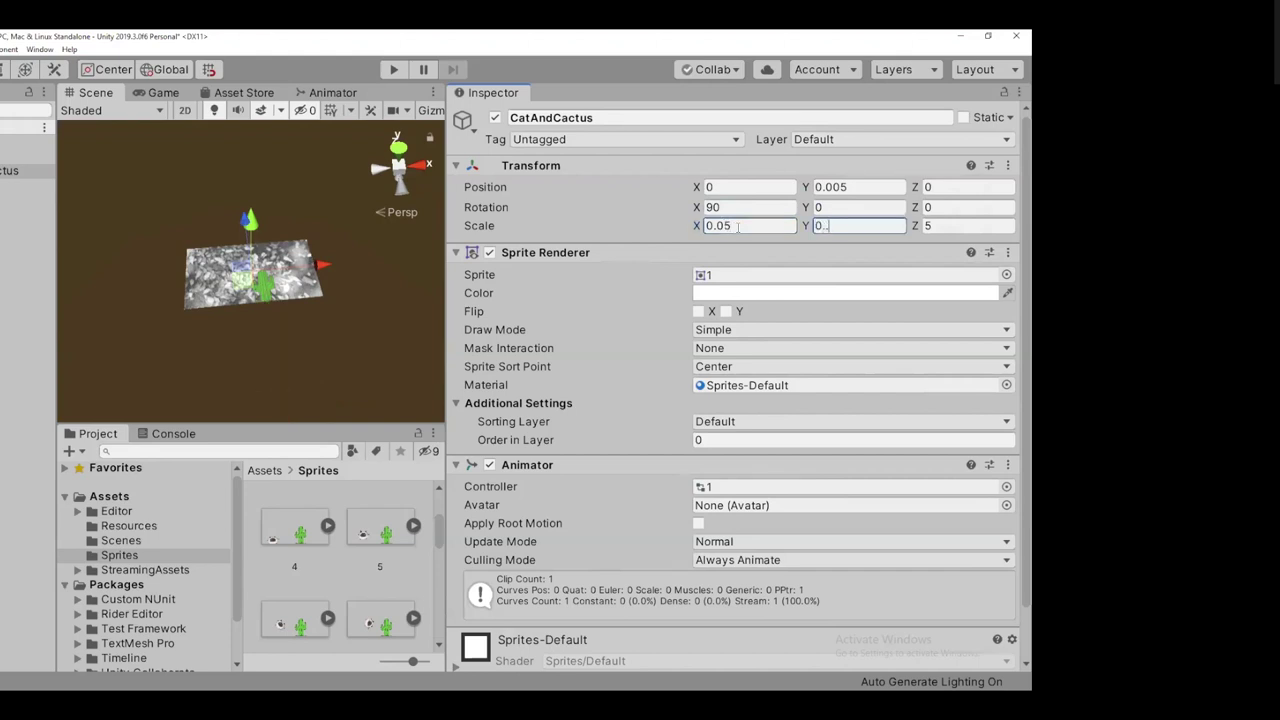
type("5")
key("Tab")
type("0.05")
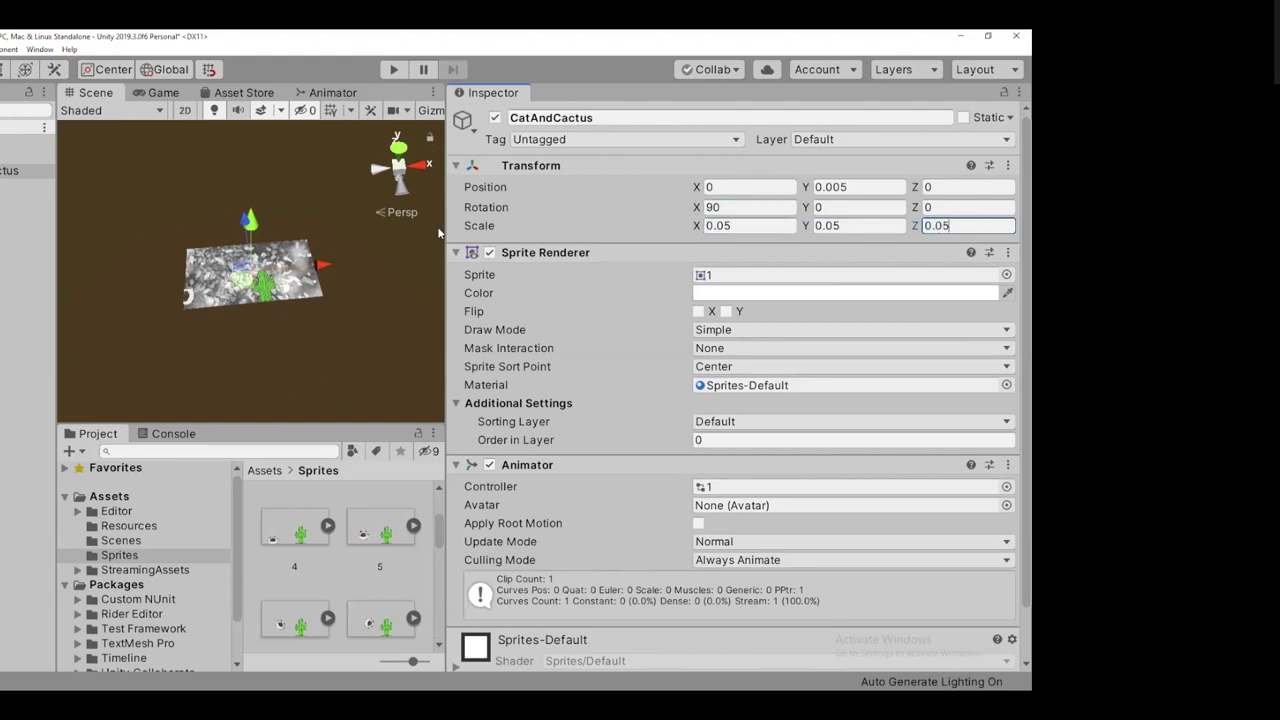
left_click_drag(452, 242, 386, 239)
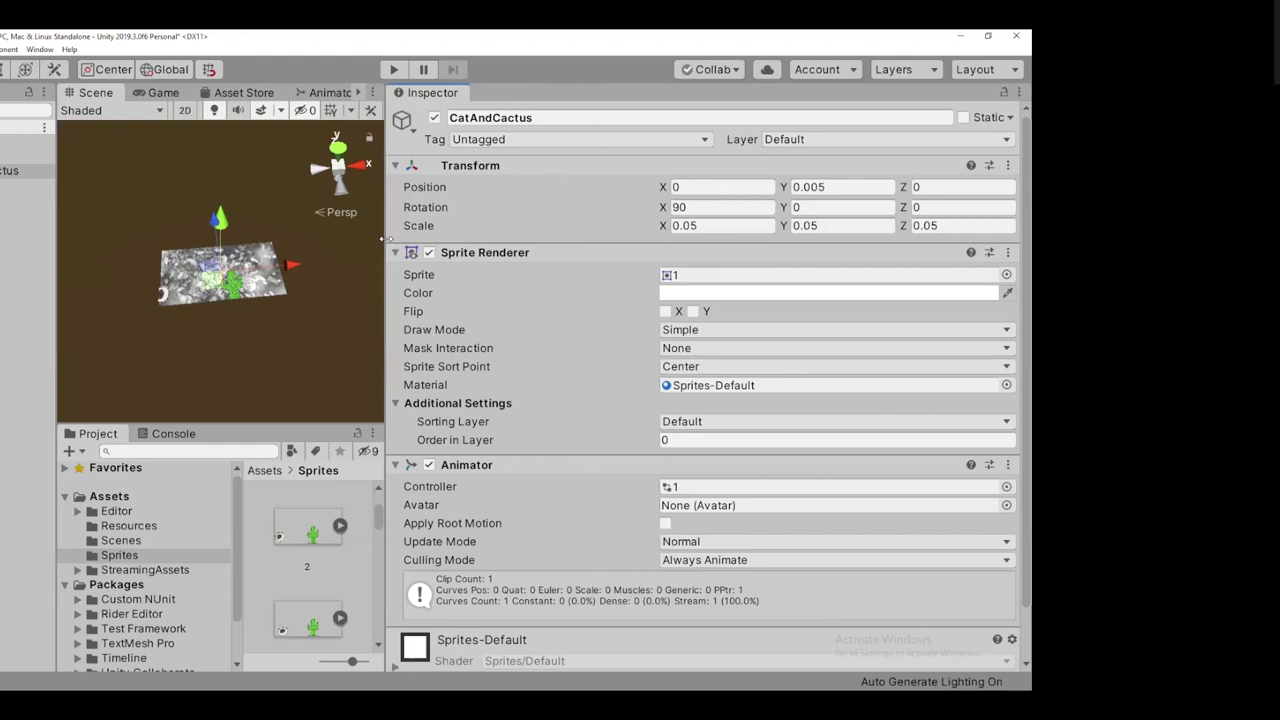
Examine the CatAndCactus sprite's fit on the image target from above, close up and at an angle
left_click_drag(385, 238, 626, 240)
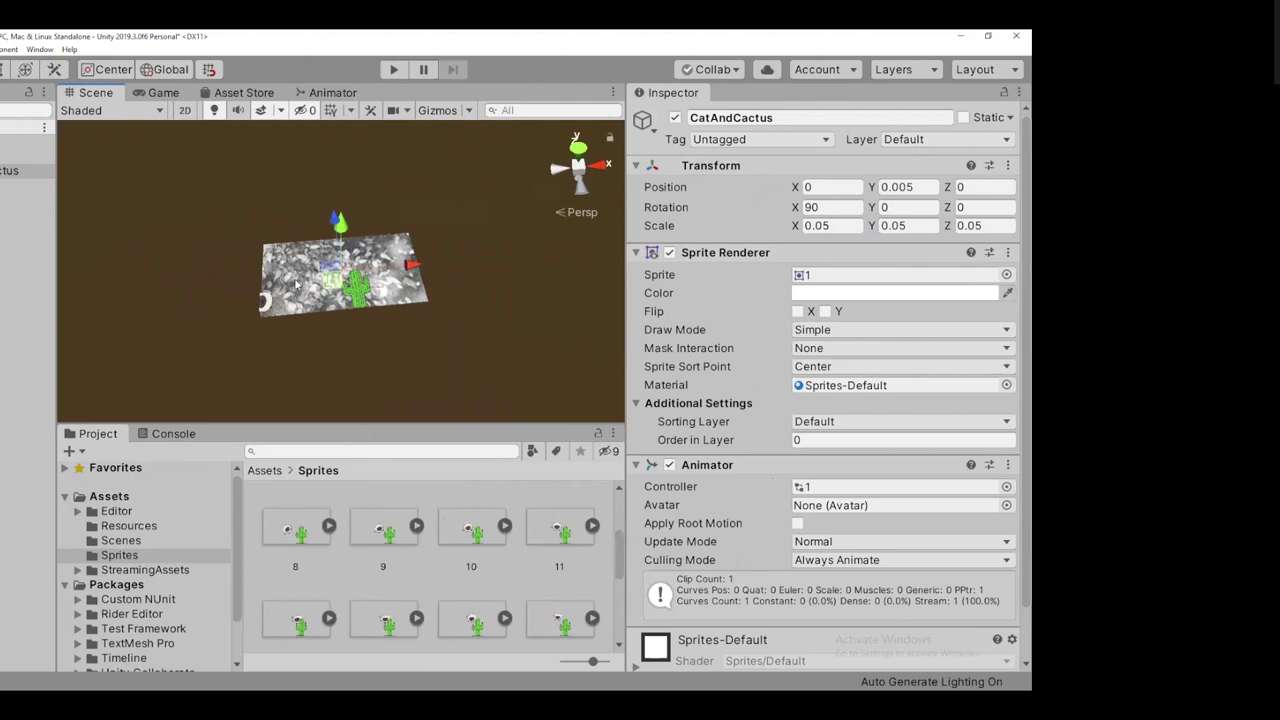
scroll(403, 325, "up", 5)
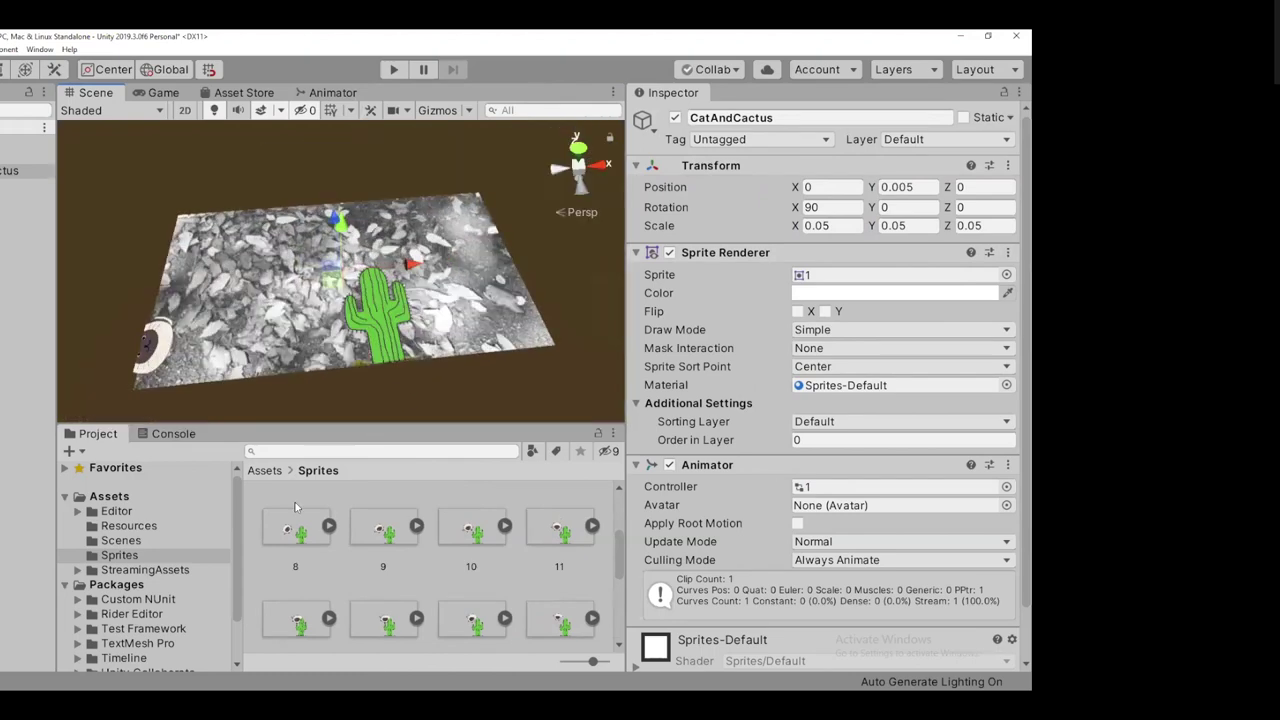
left_click_drag(408, 397, 445, 287, "alt")
left_click_drag(497, 148, 450, 350, "alt")
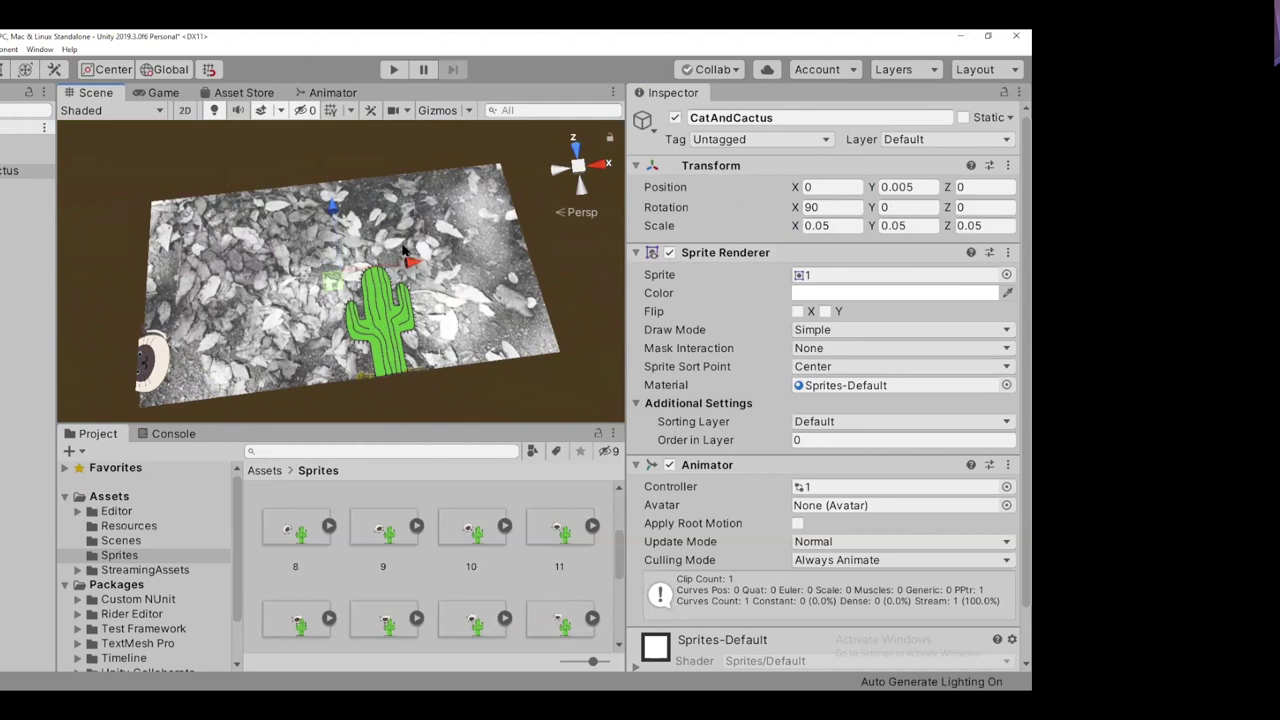
left_click_drag(552, 219, 524, 290, "alt")
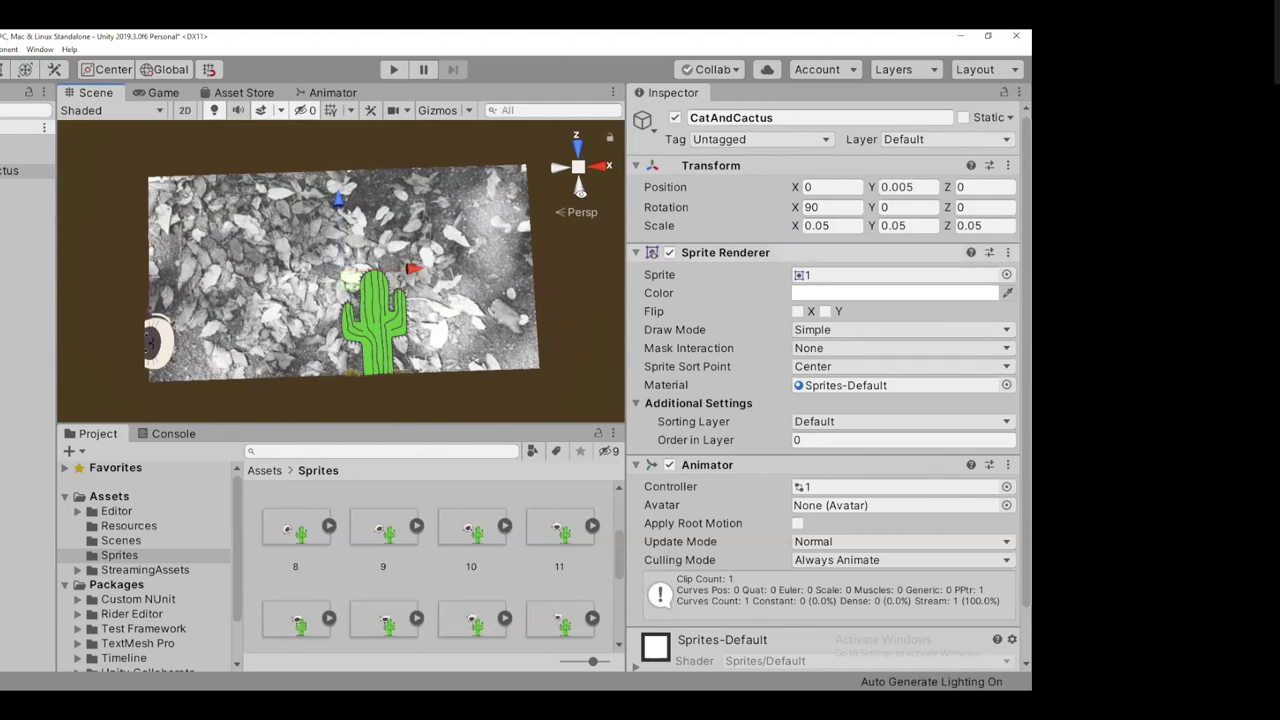
mouse_move(411, 203)
left_mouse_down("alt")
mouse_move(310, 187)
mouse_move(420, 218)
left_mouse_up("alt")
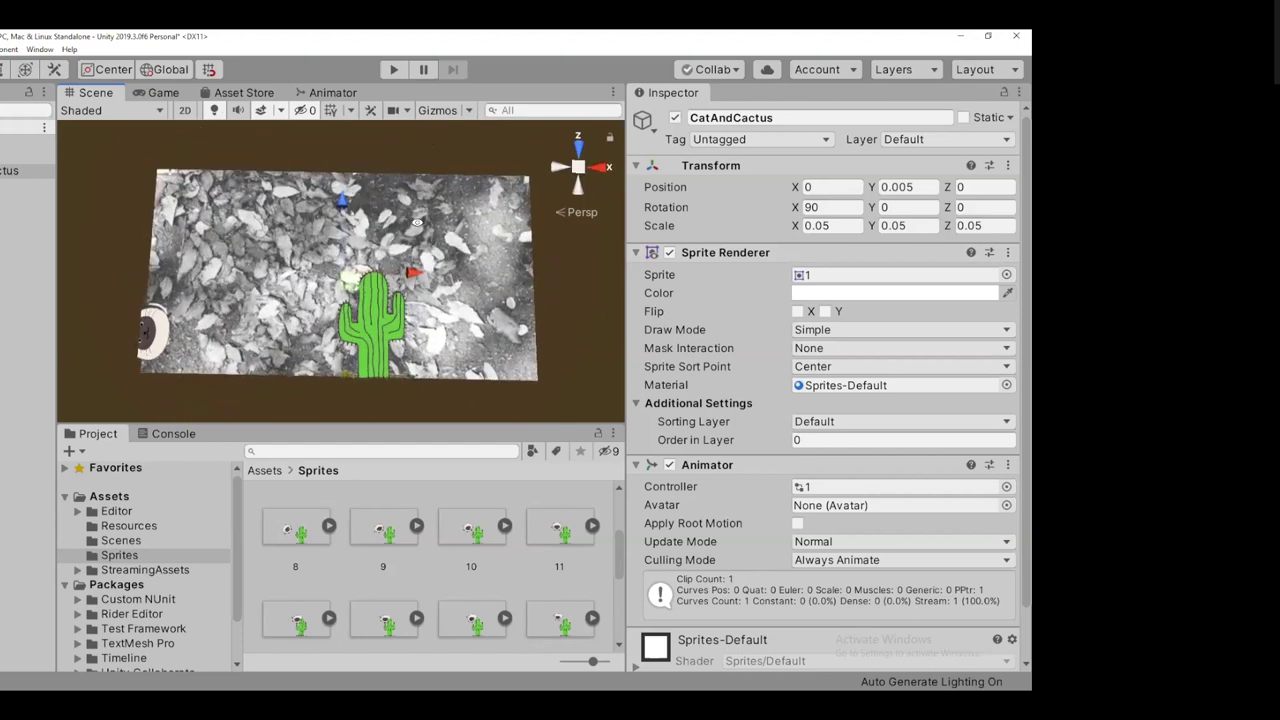
scroll(425, 213, "down", 10)
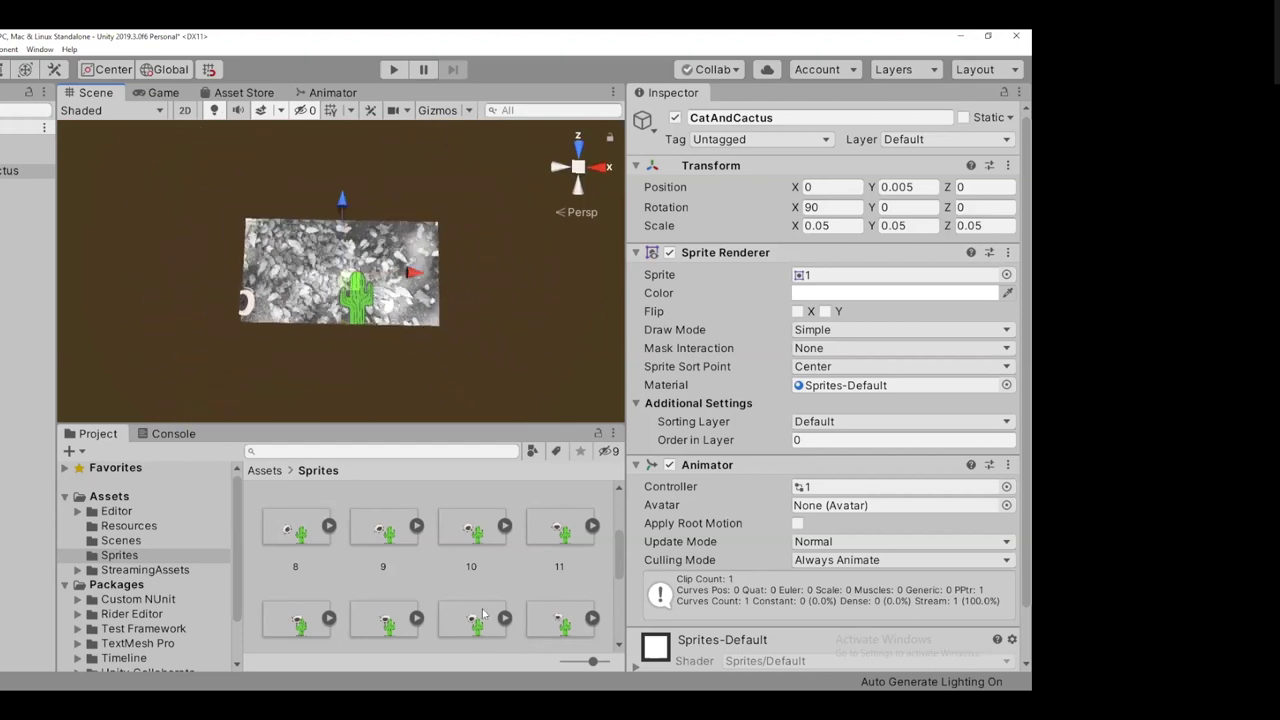
right_click_drag(537, 254, 451, 315, "alt")
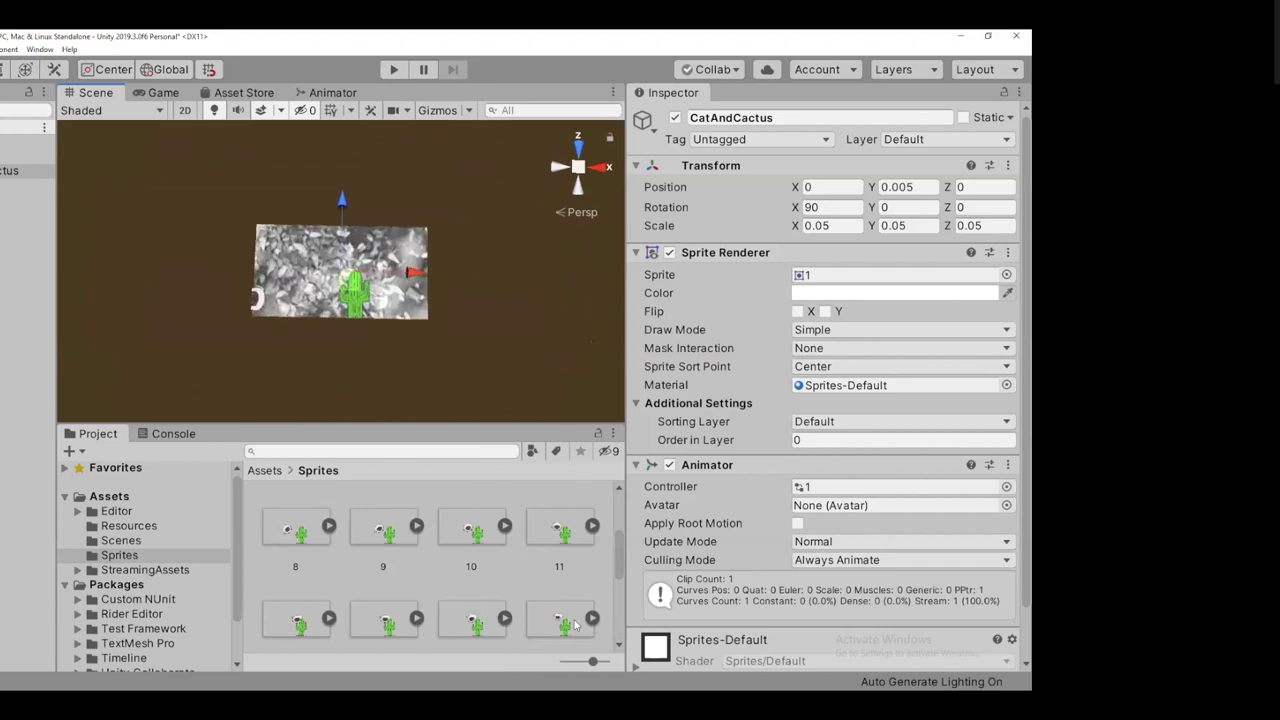
scroll(553, 321, "up", 5)
scroll(595, 300, "down", 5)
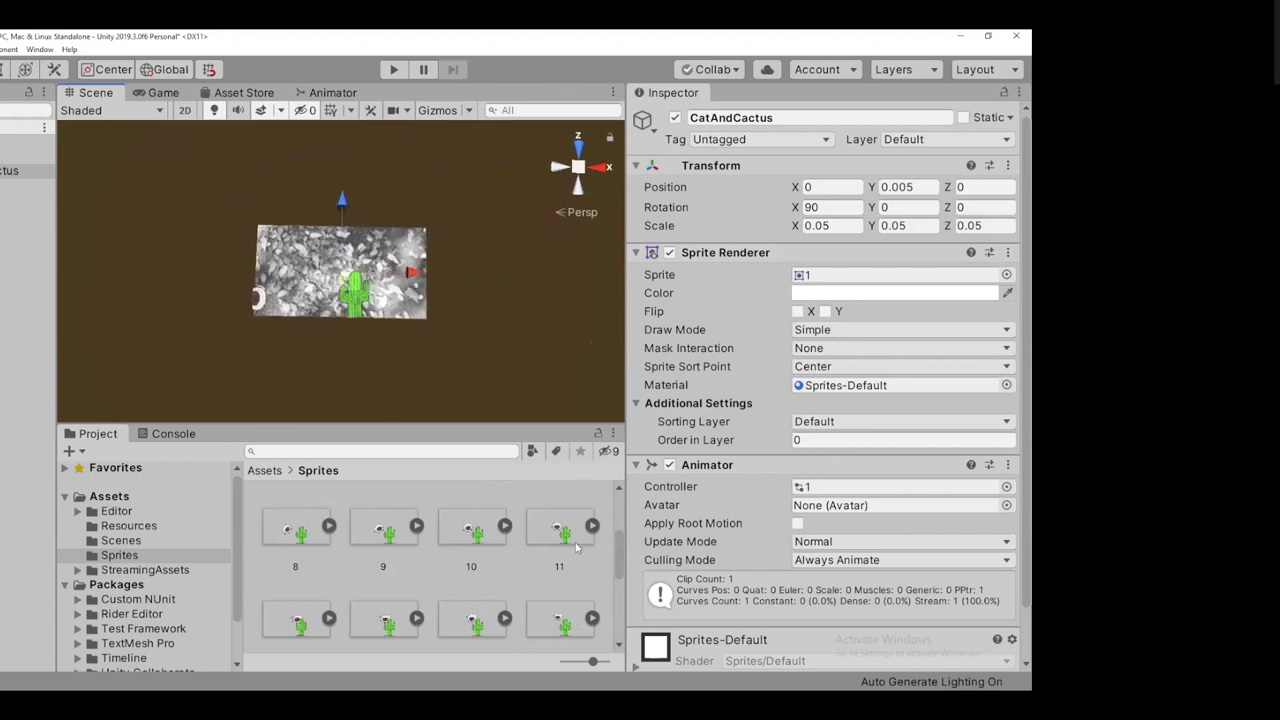
scroll(599, 285, "up", 6)
scroll(599, 285, "up", 2)
scroll(599, 285, "down", 8)
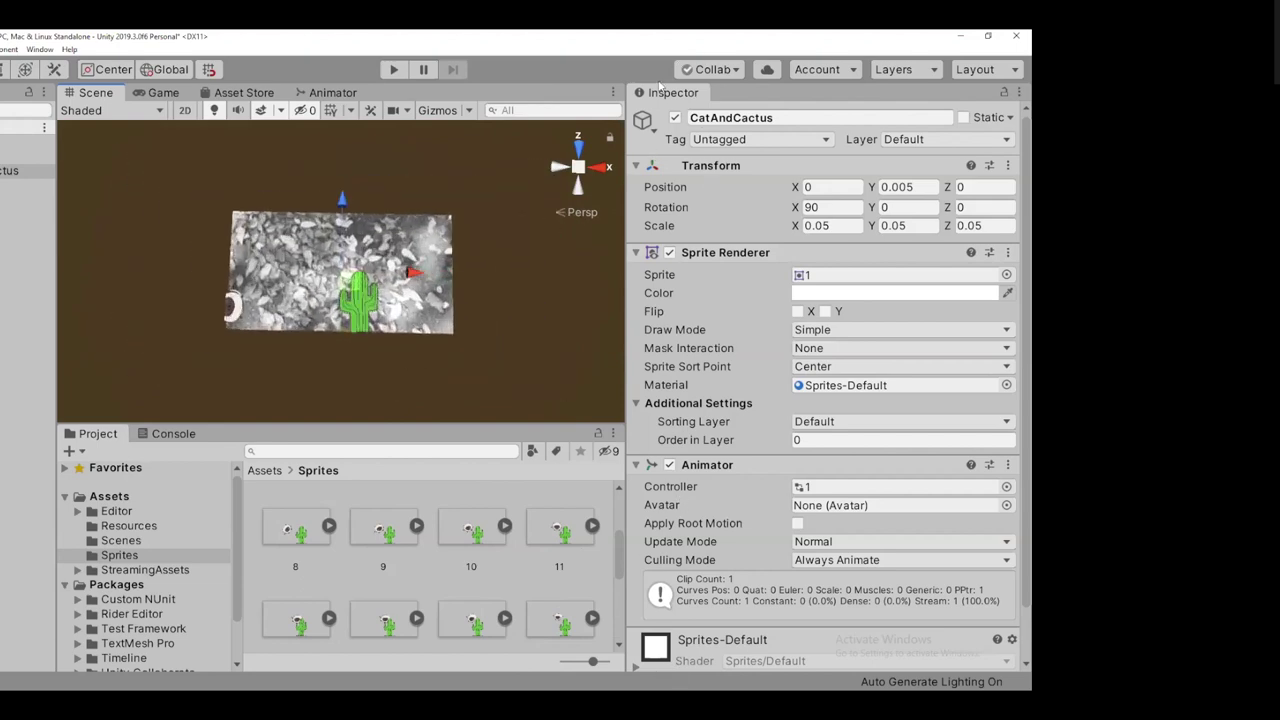
left_click_drag(562, 368, 588, 160, "alt")
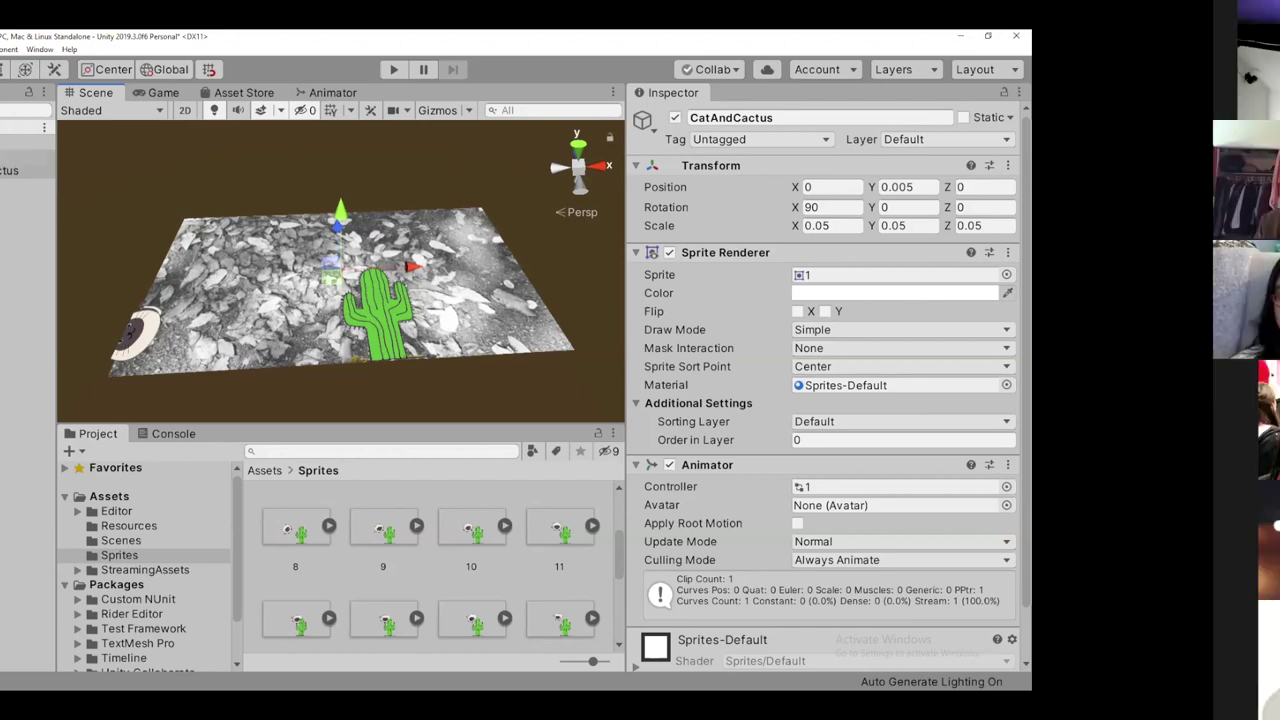
Check the ImageTarget's settings, test the AR scene in Play mode with the webcam and stop the test
left_click(25, 155)
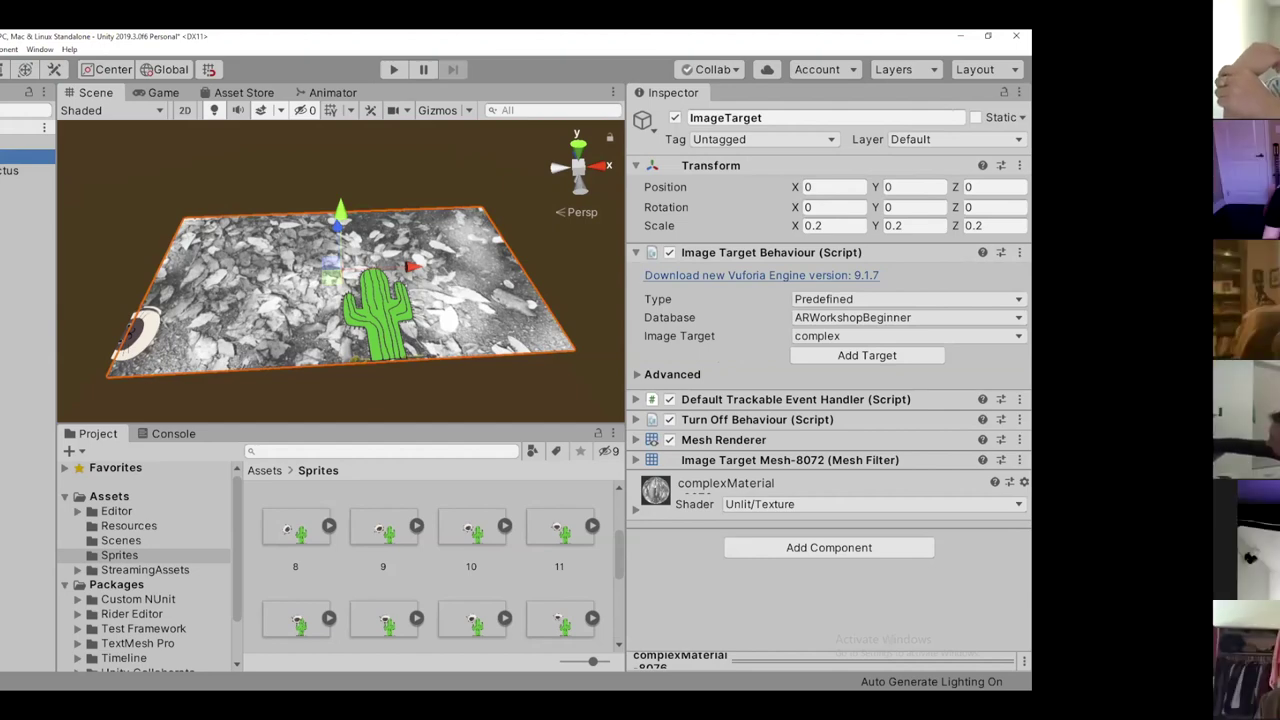
left_click(7, 329)
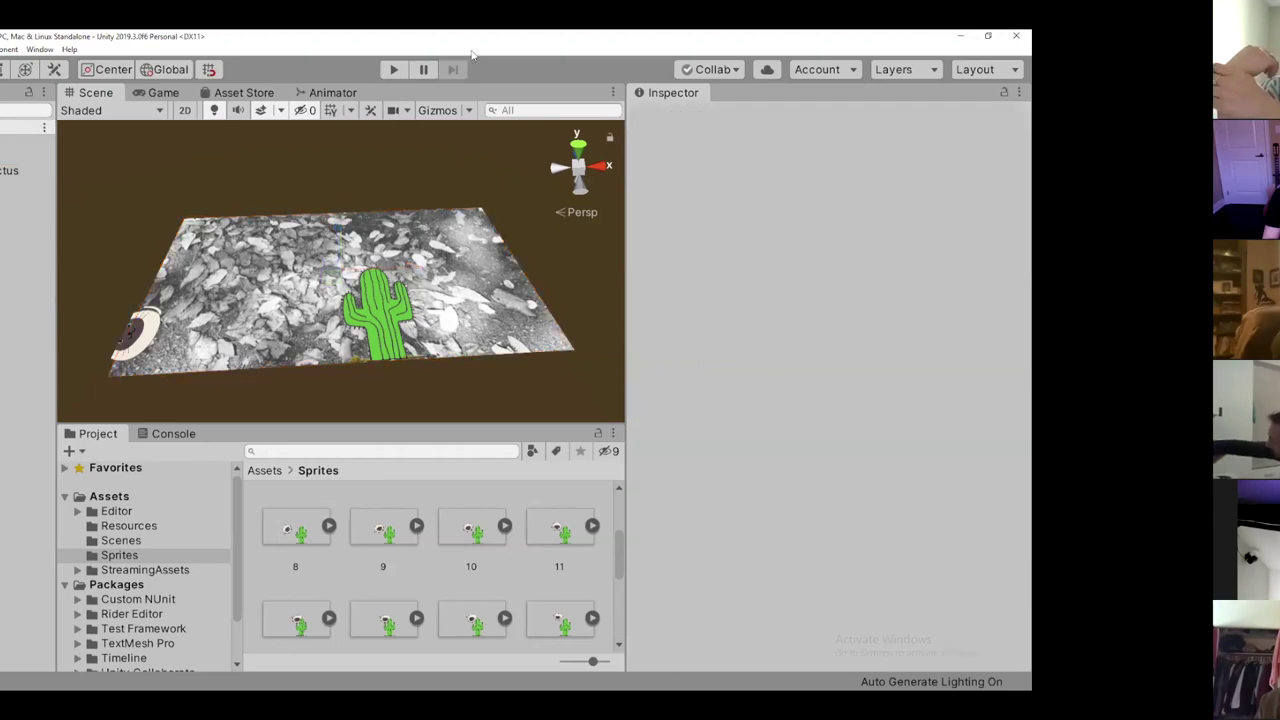
left_click(396, 75)
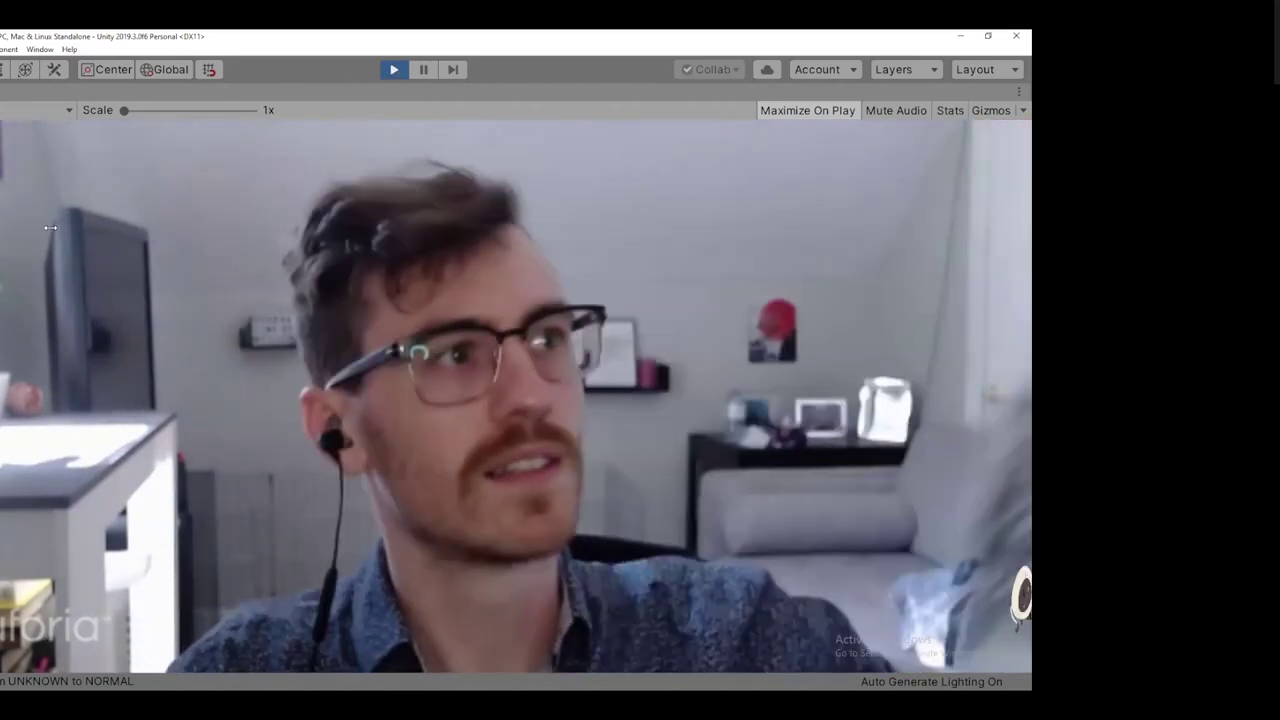
key("ctrl+p")
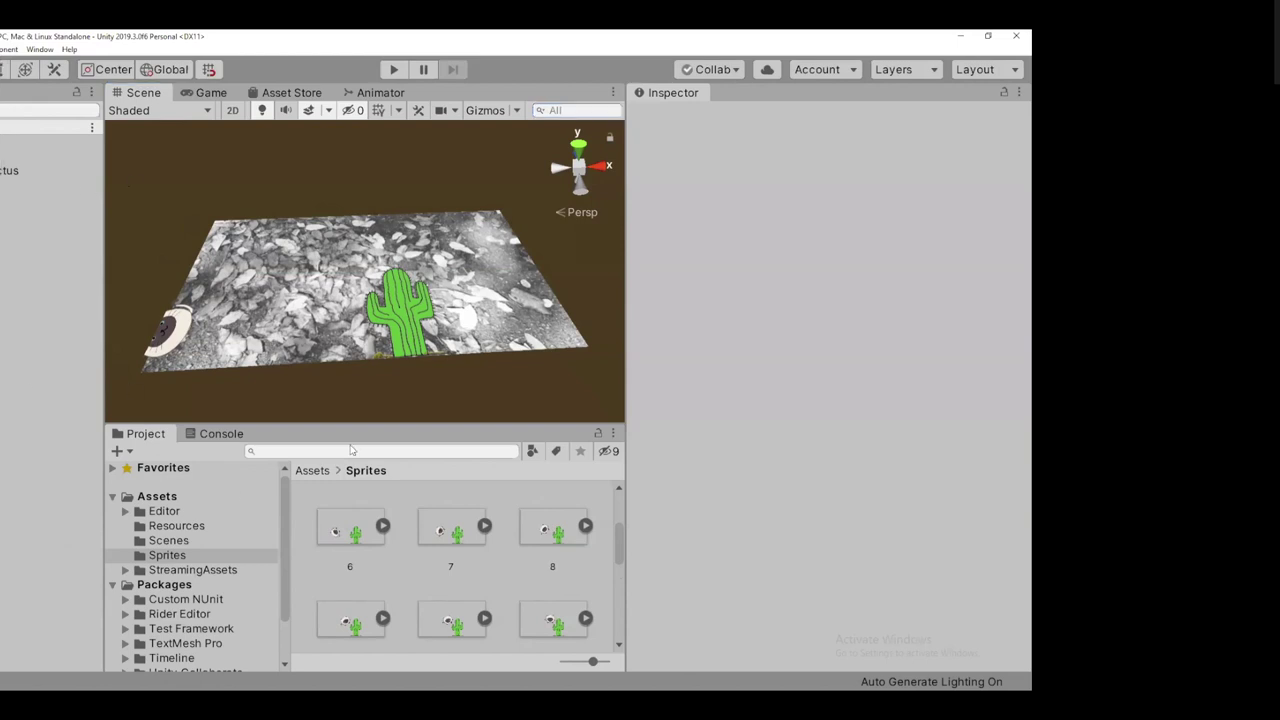
Review the ImageTarget and its CatAndCactus sprite in the hierarchy, ending with the ImageTarget's settings shown
left_click(34, 155)
left_click(36, 170)
left_click(31, 157)
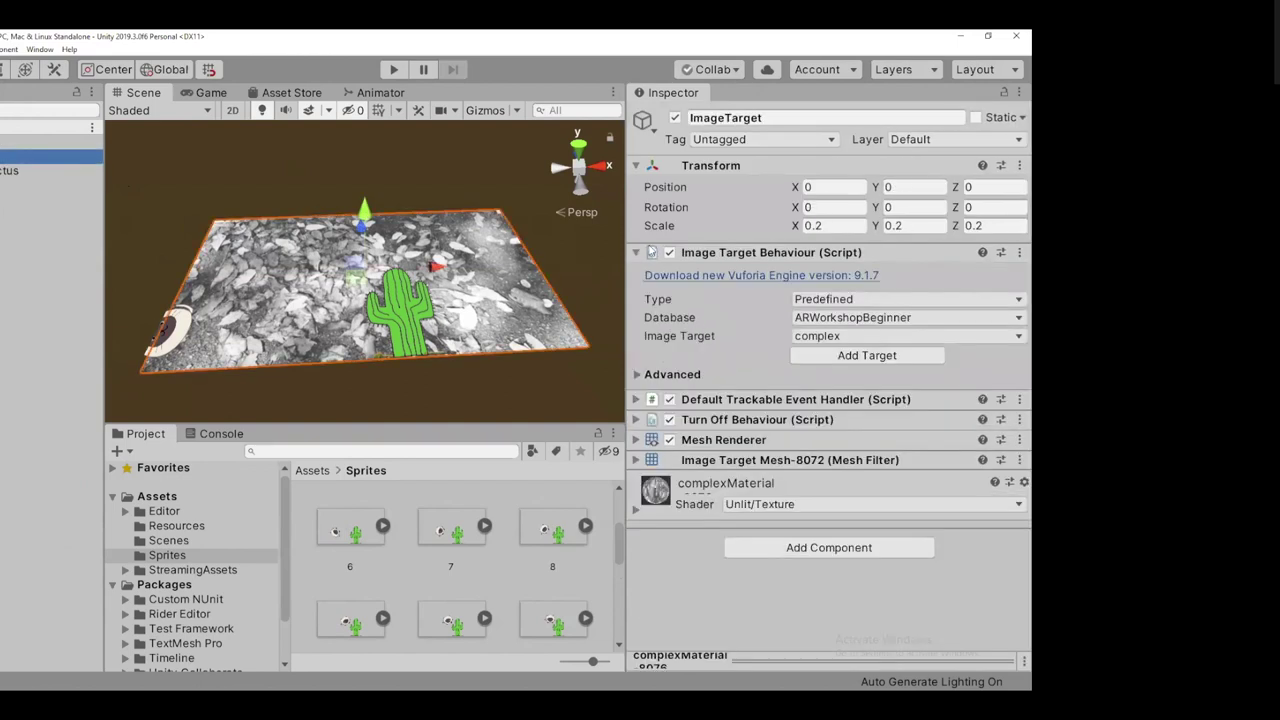